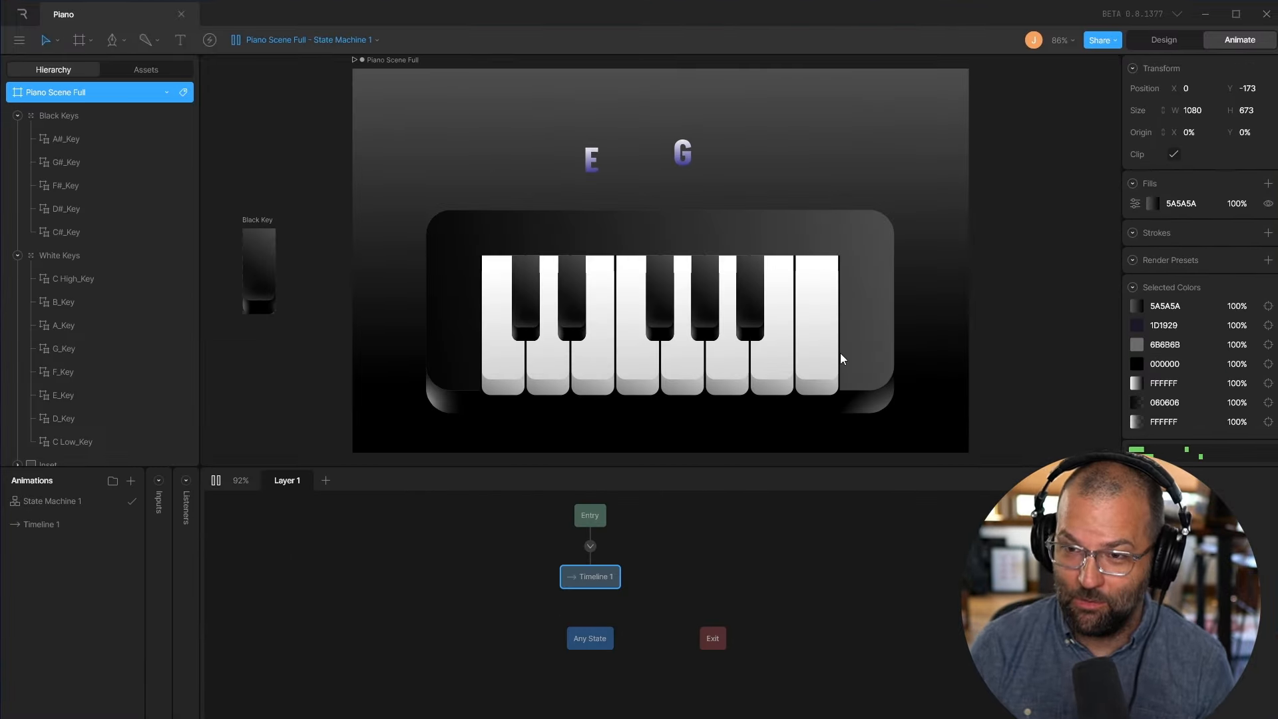
Play the high C key of the finished piano scene
click(821, 350)
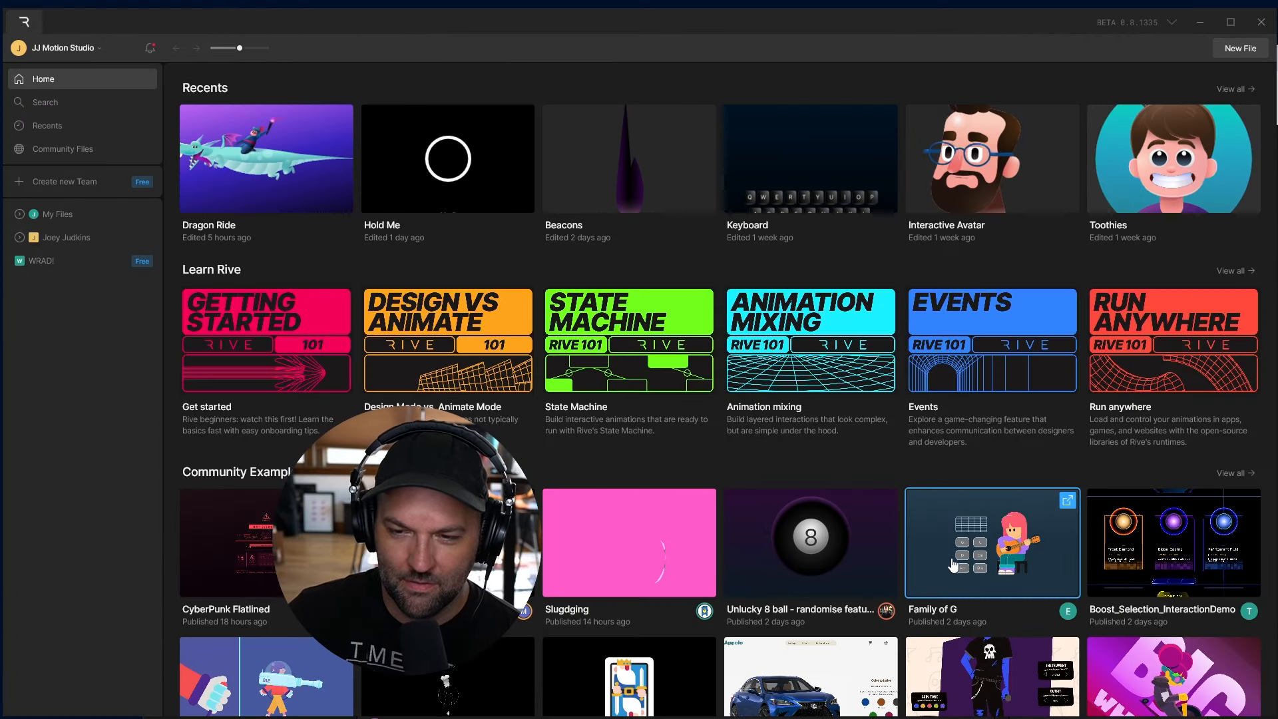
Open the Family of G community example and try out its G, C, D, Em, Am and Bm chord buttons
click(957, 591)
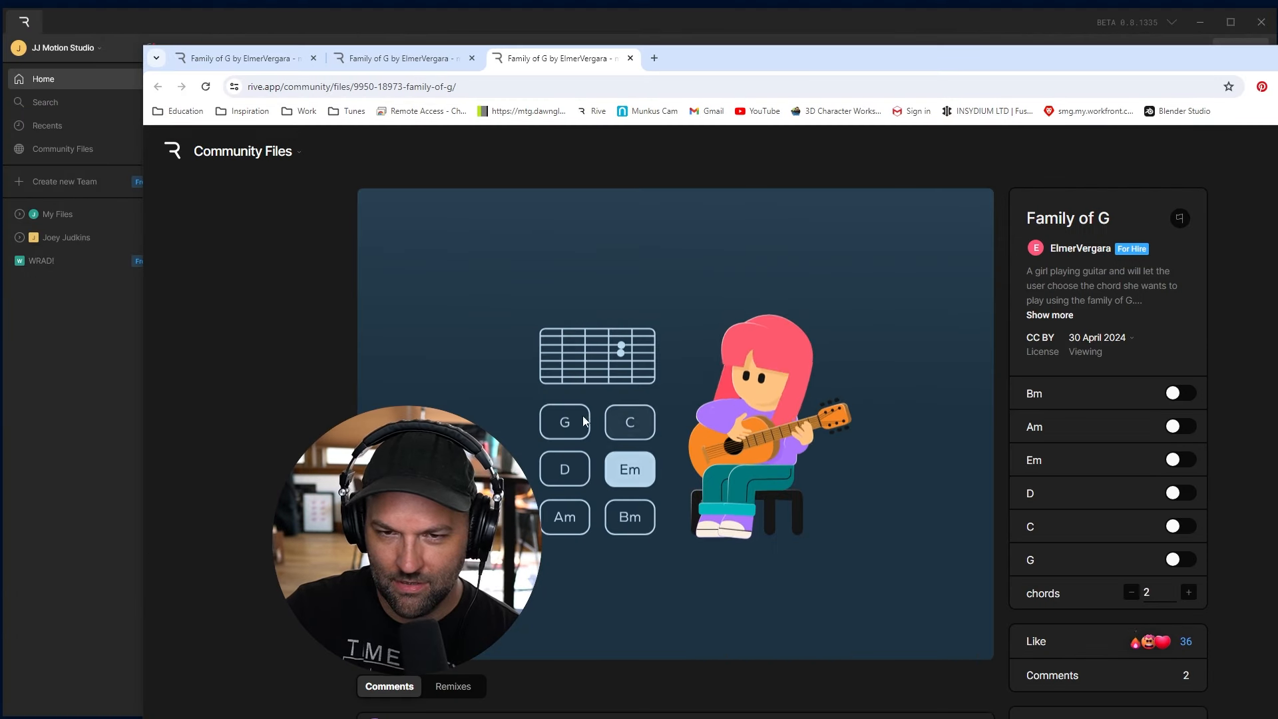
click(567, 421)
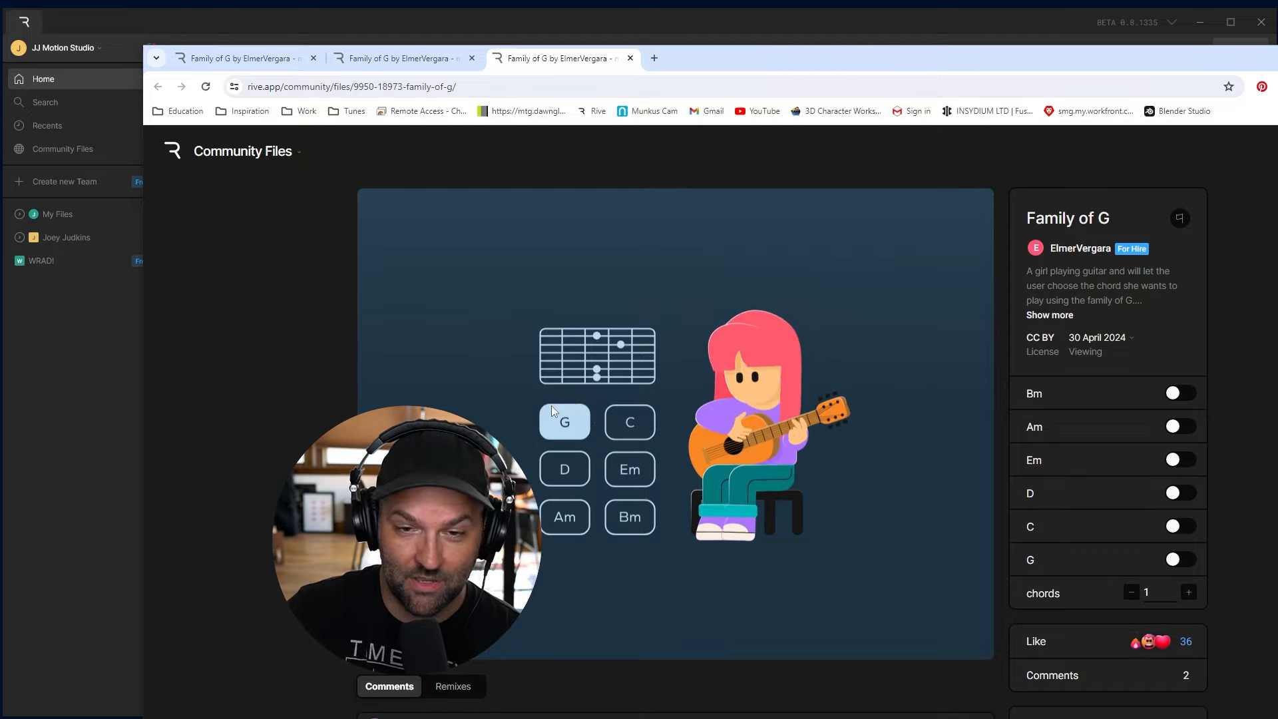
click(562, 521)
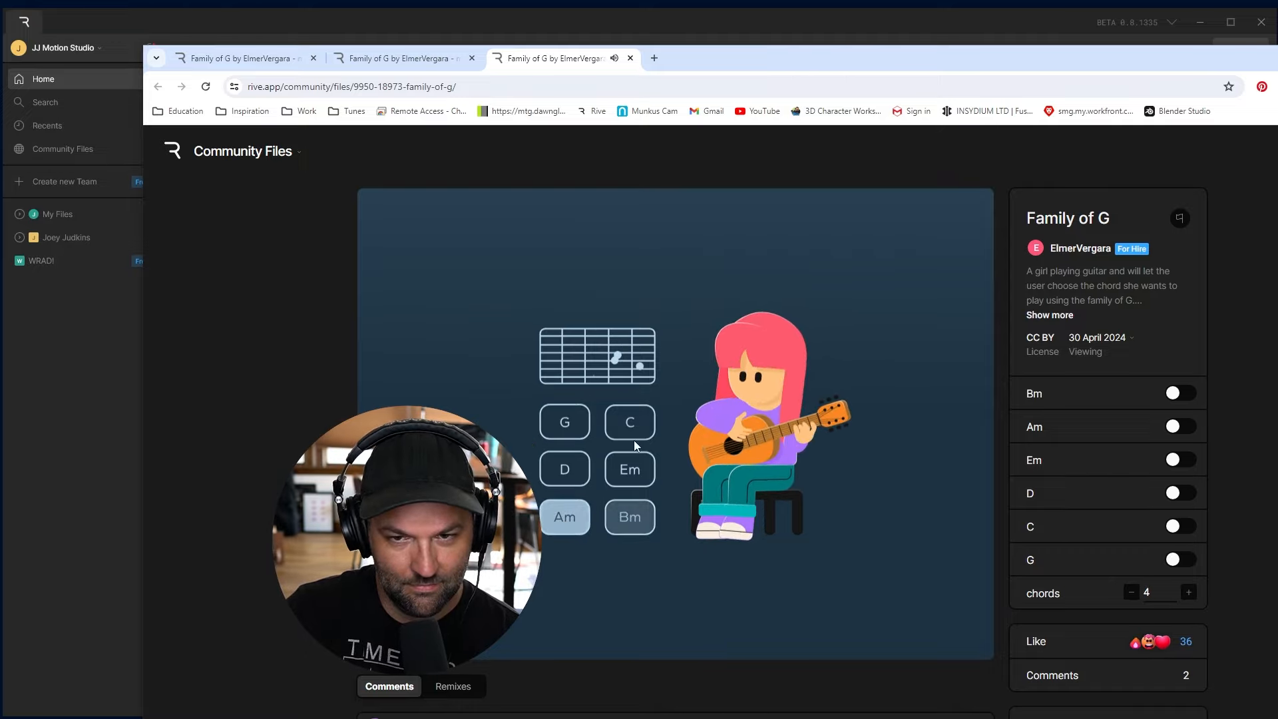
click(630, 422)
click(559, 469)
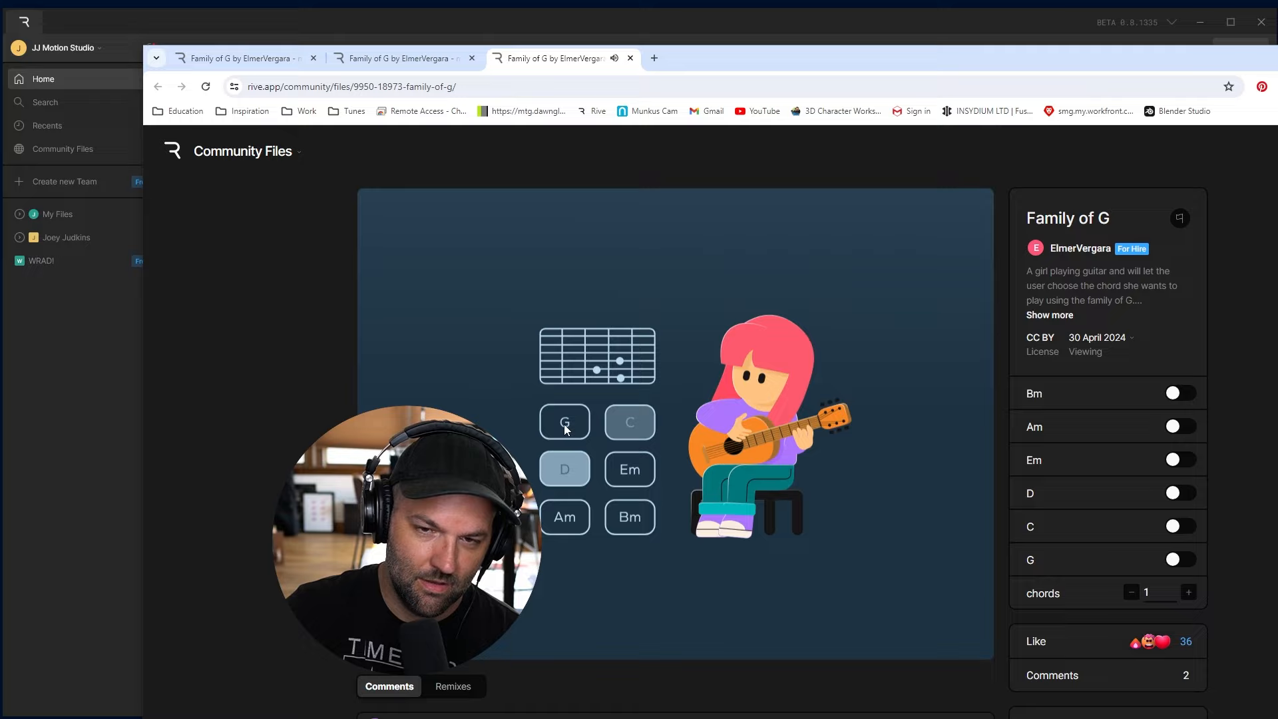
click(564, 424)
click(643, 416)
click(624, 463)
click(558, 474)
click(558, 471)
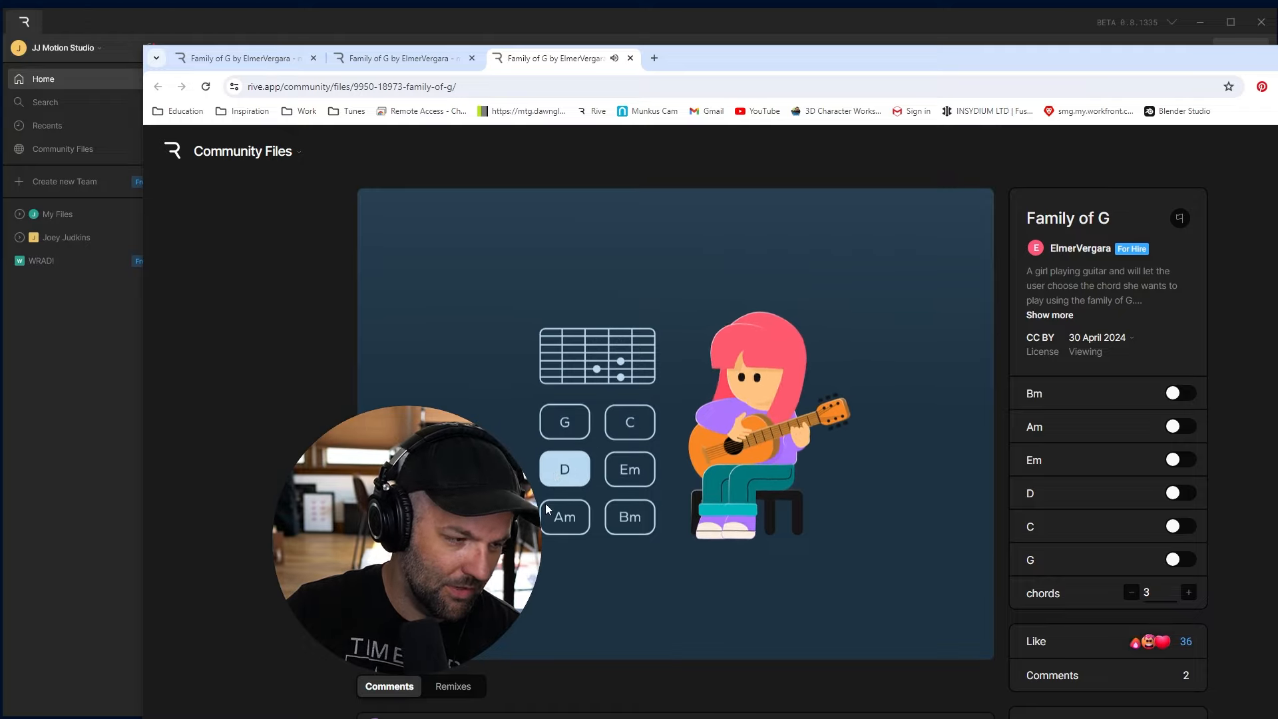
click(564, 517)
click(629, 518)
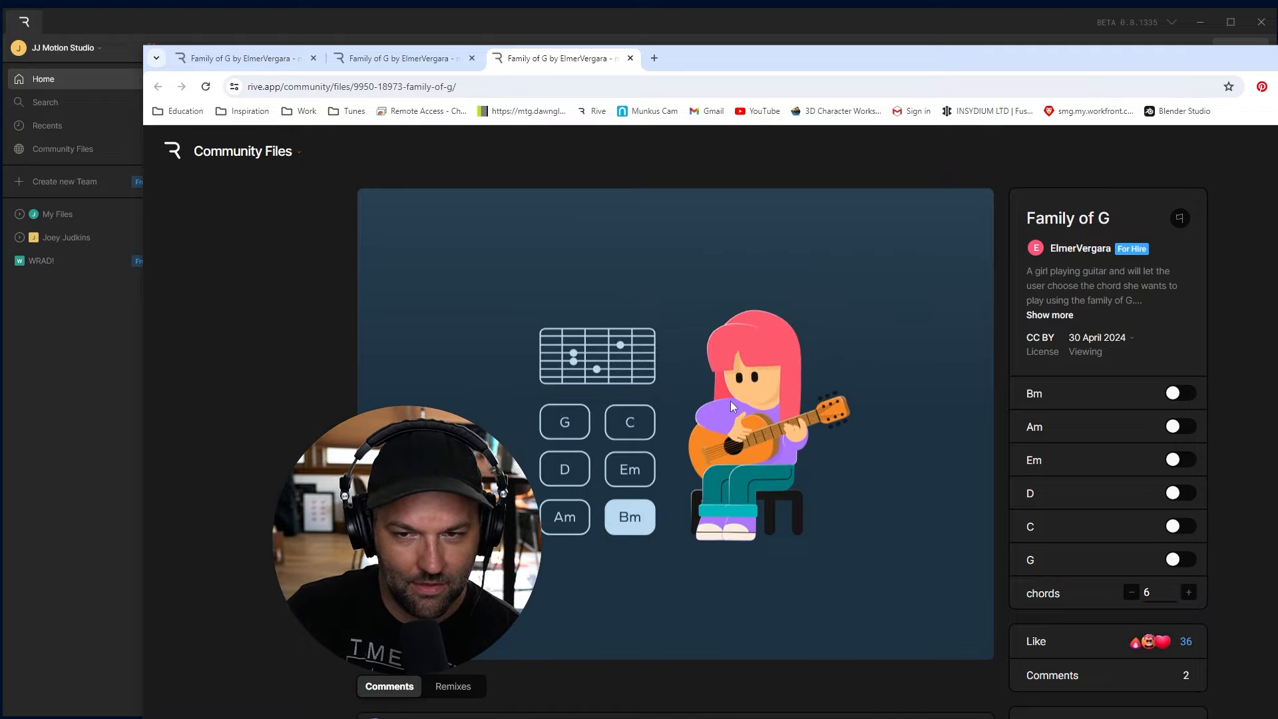
click(569, 516)
click(614, 513)
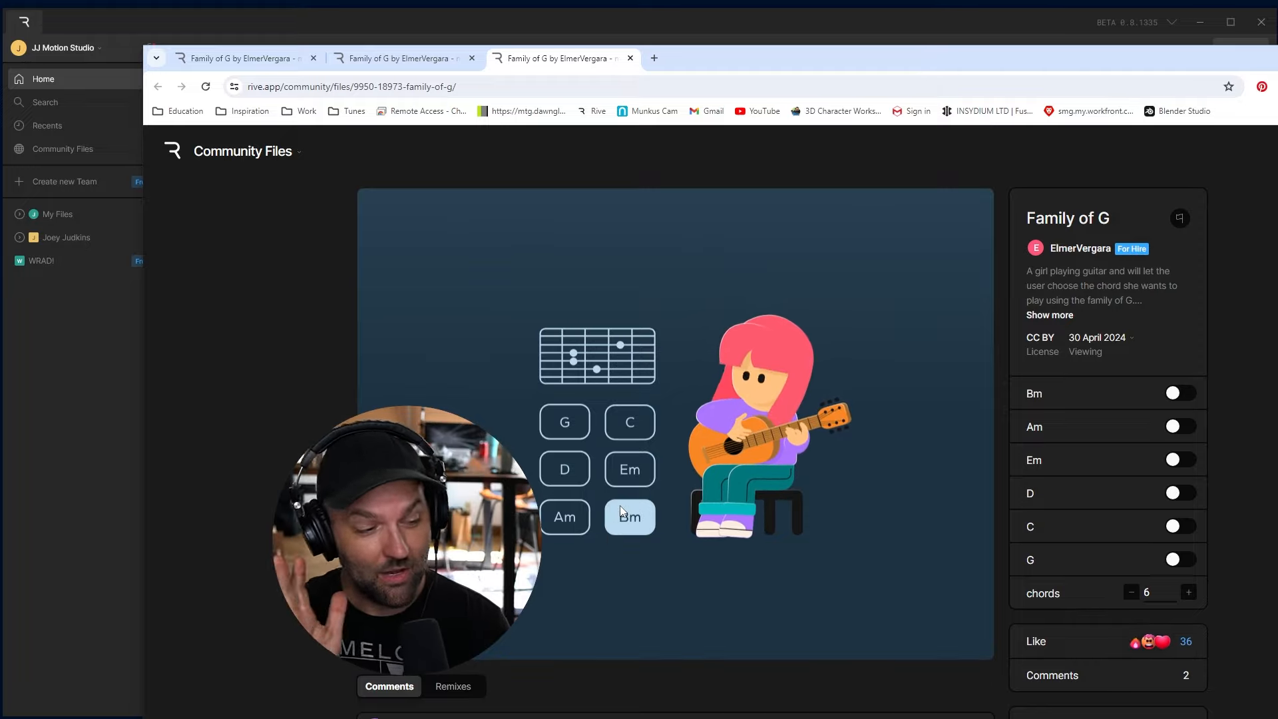
click(630, 422)
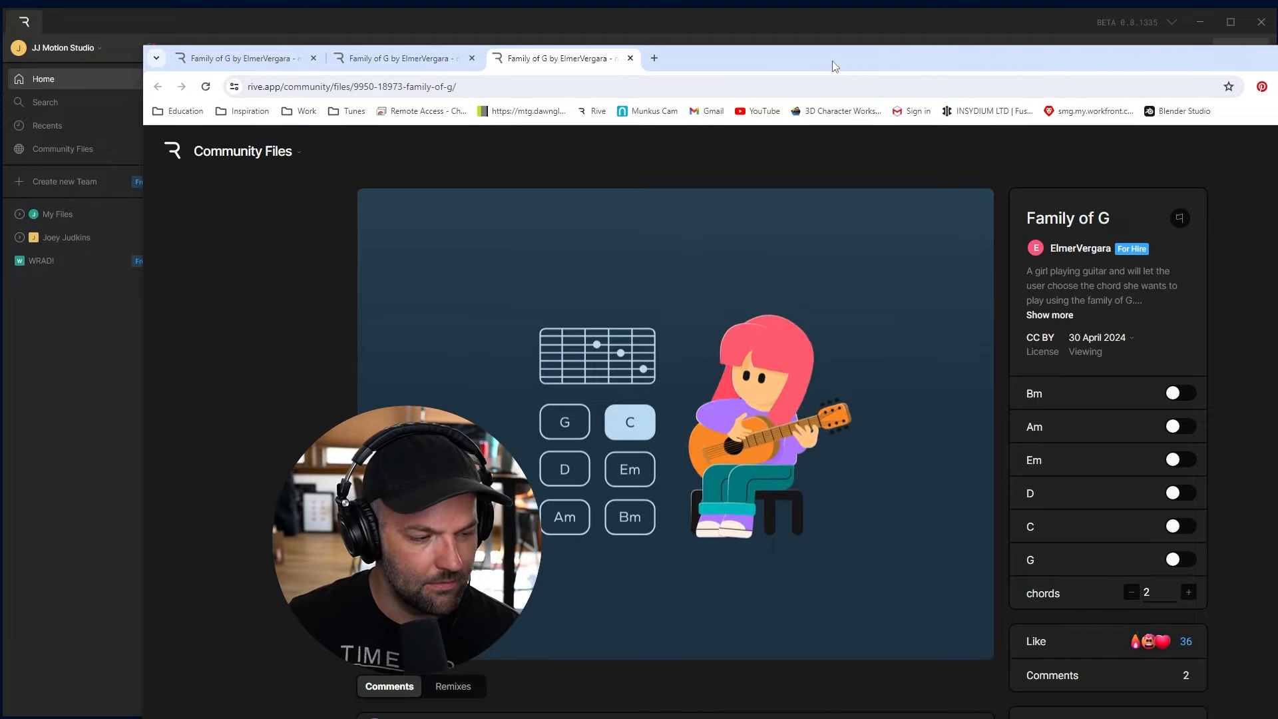
Switch back to Rive and create a new file with an artboard 1080 wide, extending its upper edge to a height of about 591
key(alt+Tab)
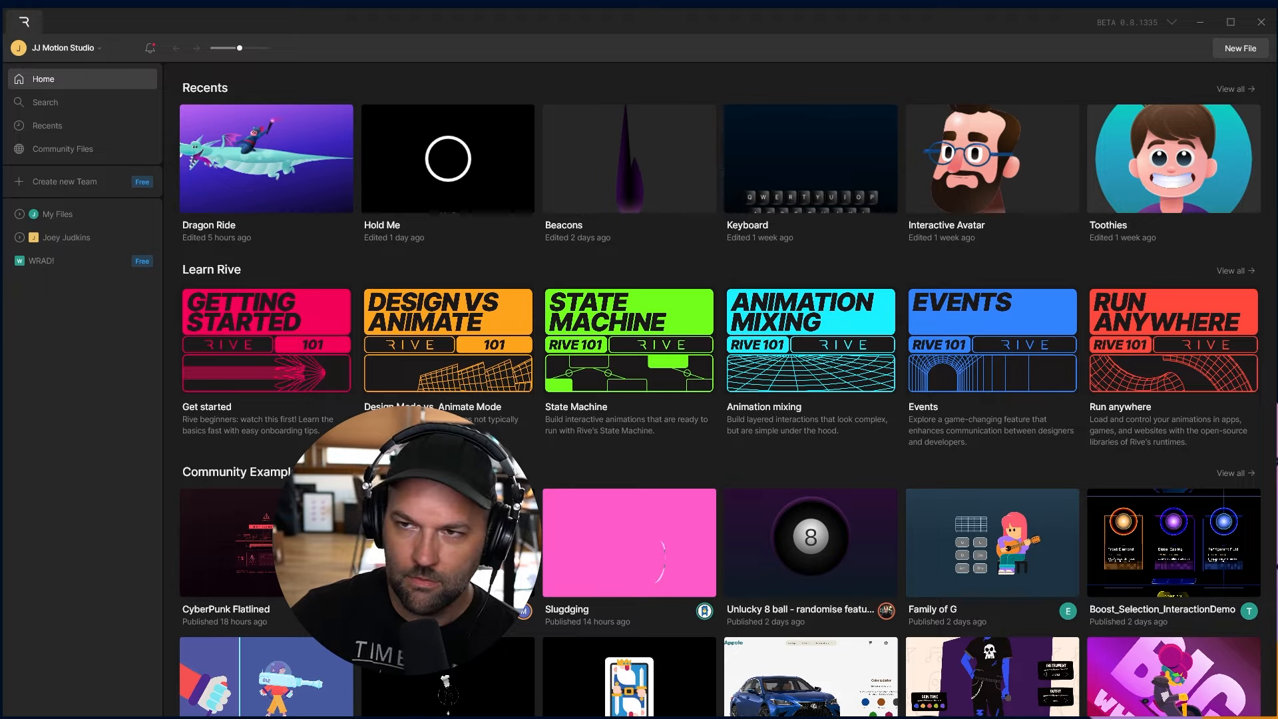
click(1240, 48)
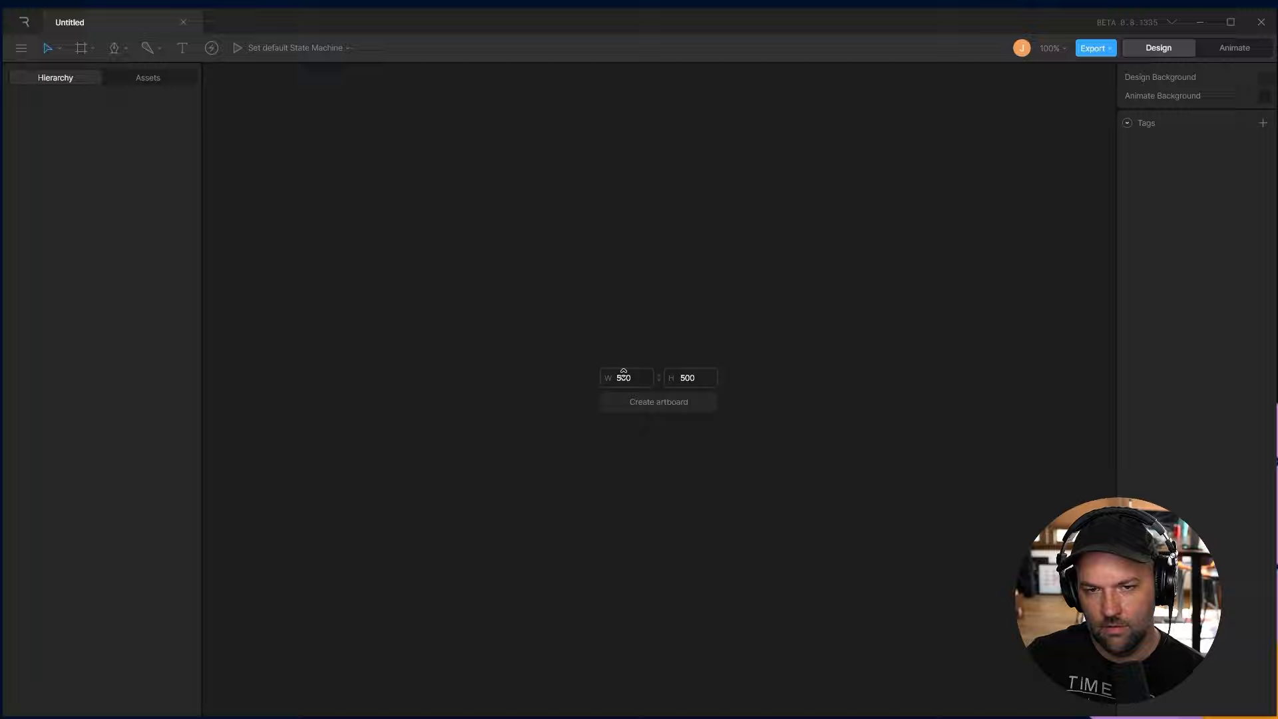
text(1080)
key(Tab)
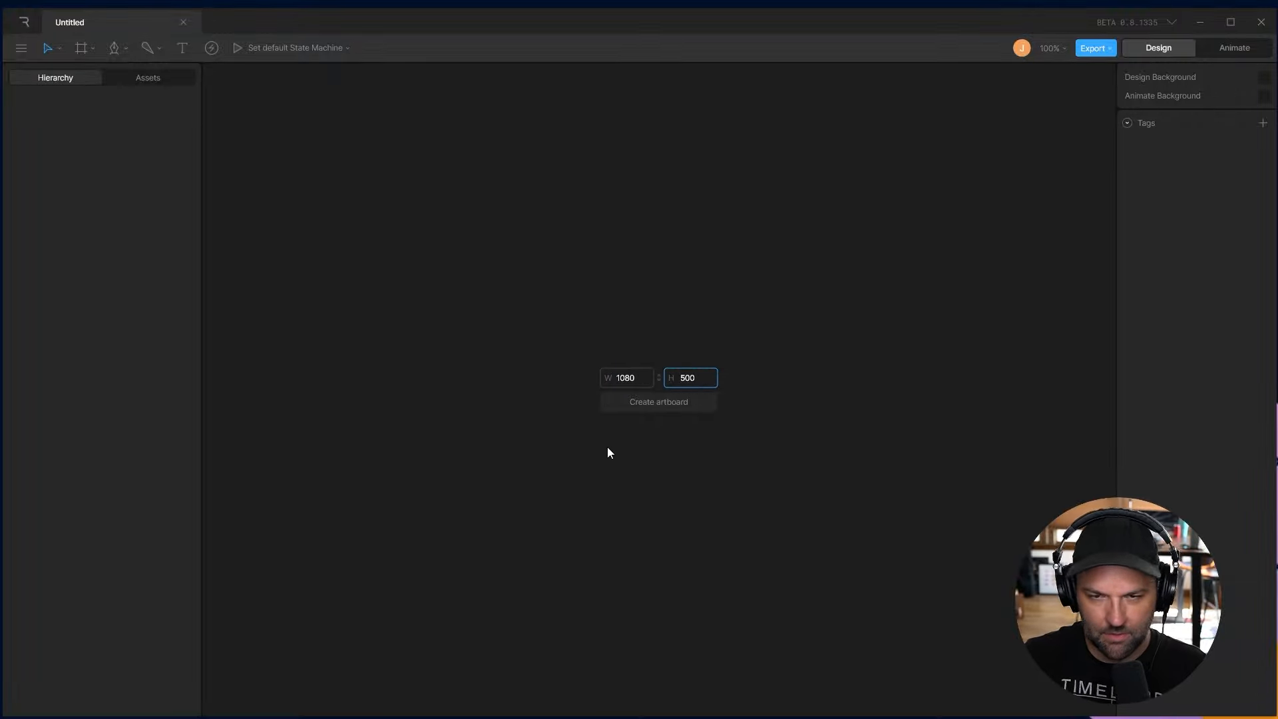
key(Return)
drag(433, 222, 451, 162)
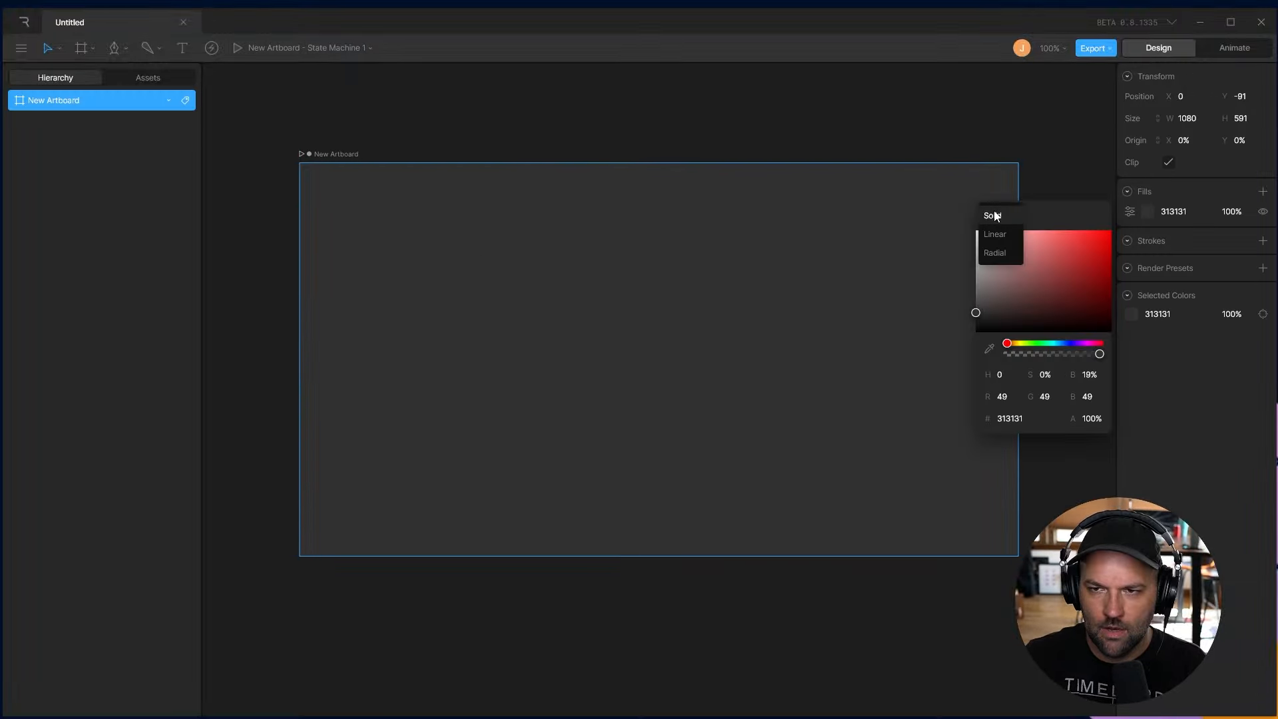
Give the artboard a vertical linear gradient fill running from dark grey 3F3F3F at the top to black at the bottom
click(995, 235)
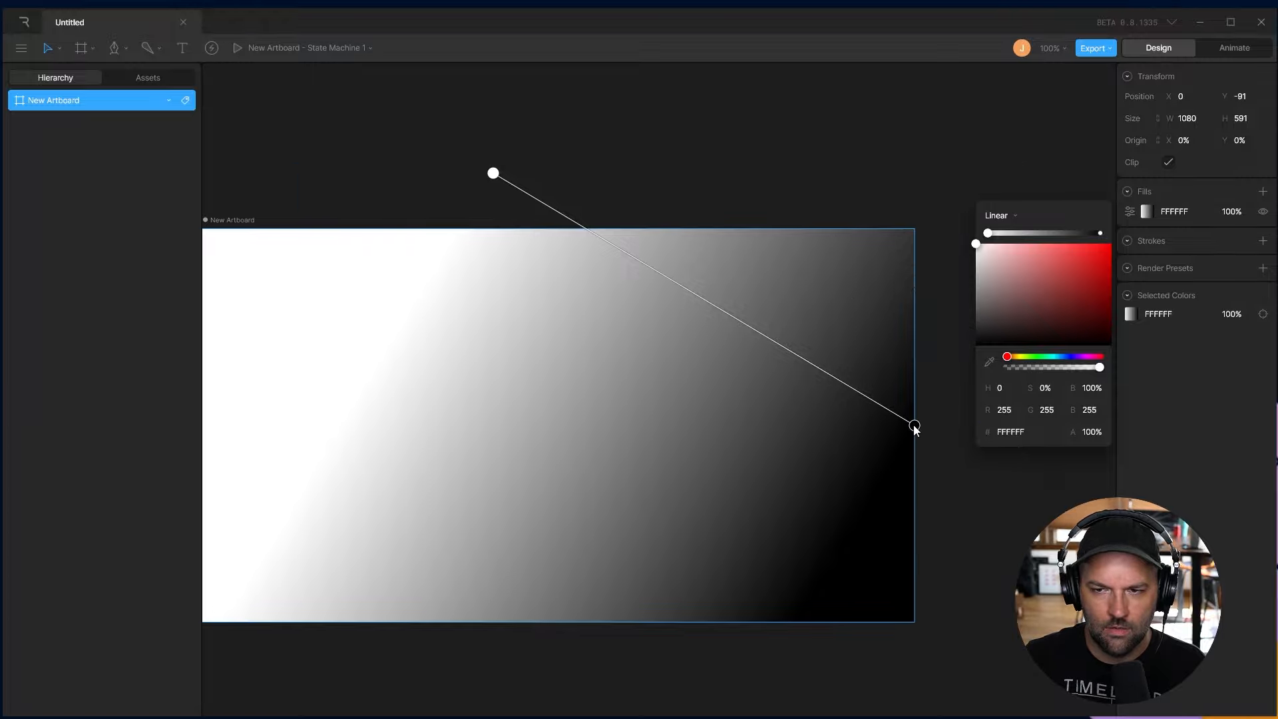
drag(916, 428, 496, 593)
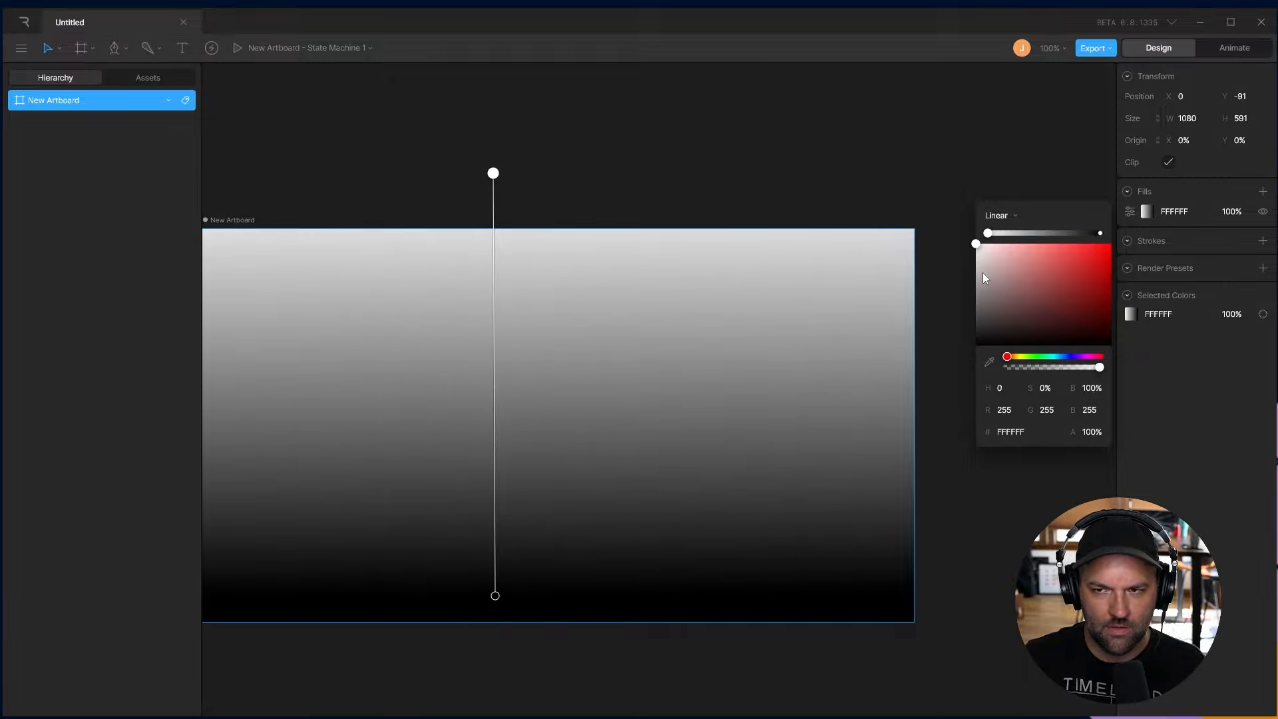
drag(985, 279, 914, 321)
click(706, 179)
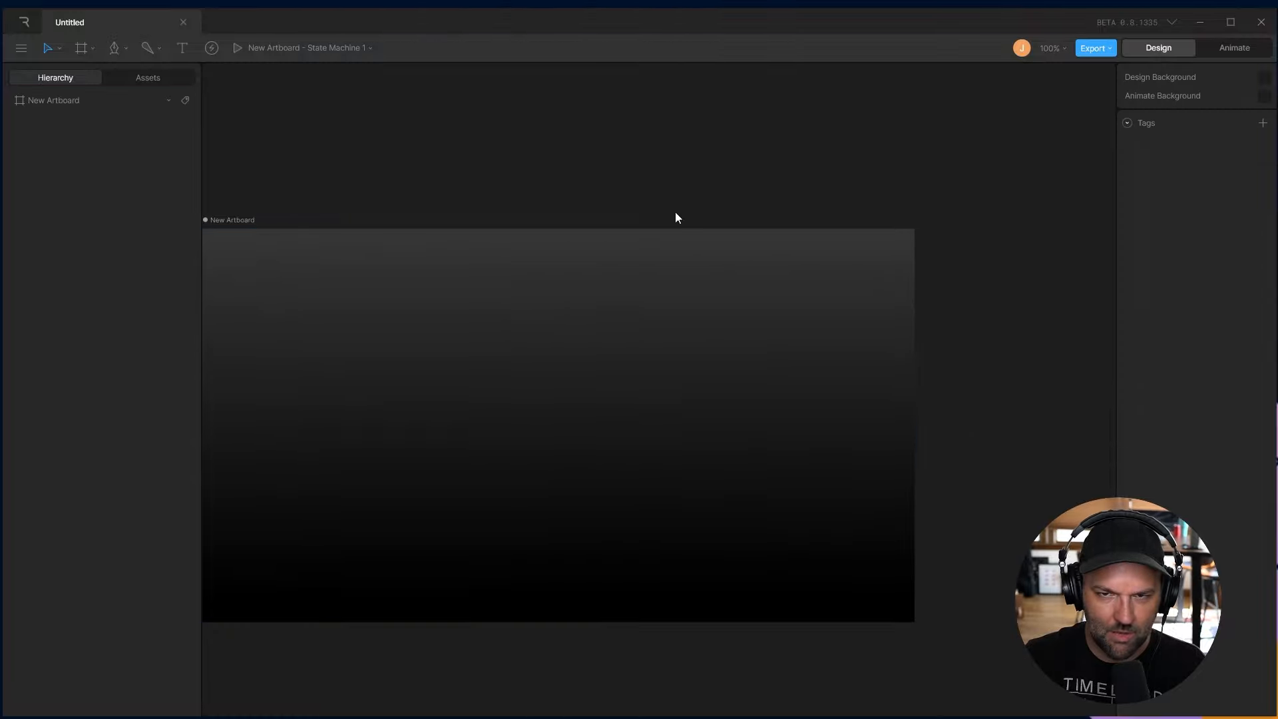
Draw a rectangle about 820 by 316 on the artboard with corner radius 43, and place a duplicate behind it 40 units lower
drag(637, 418, 742, 382)
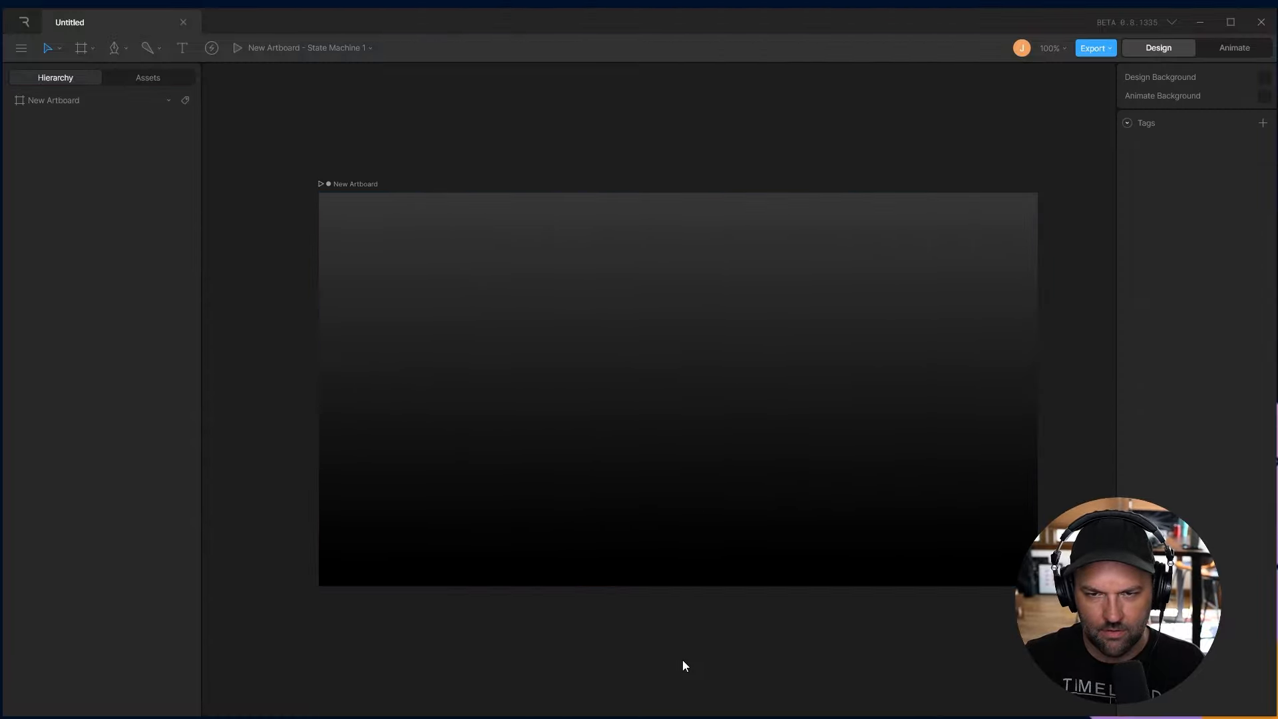
click(119, 44)
click(149, 118)
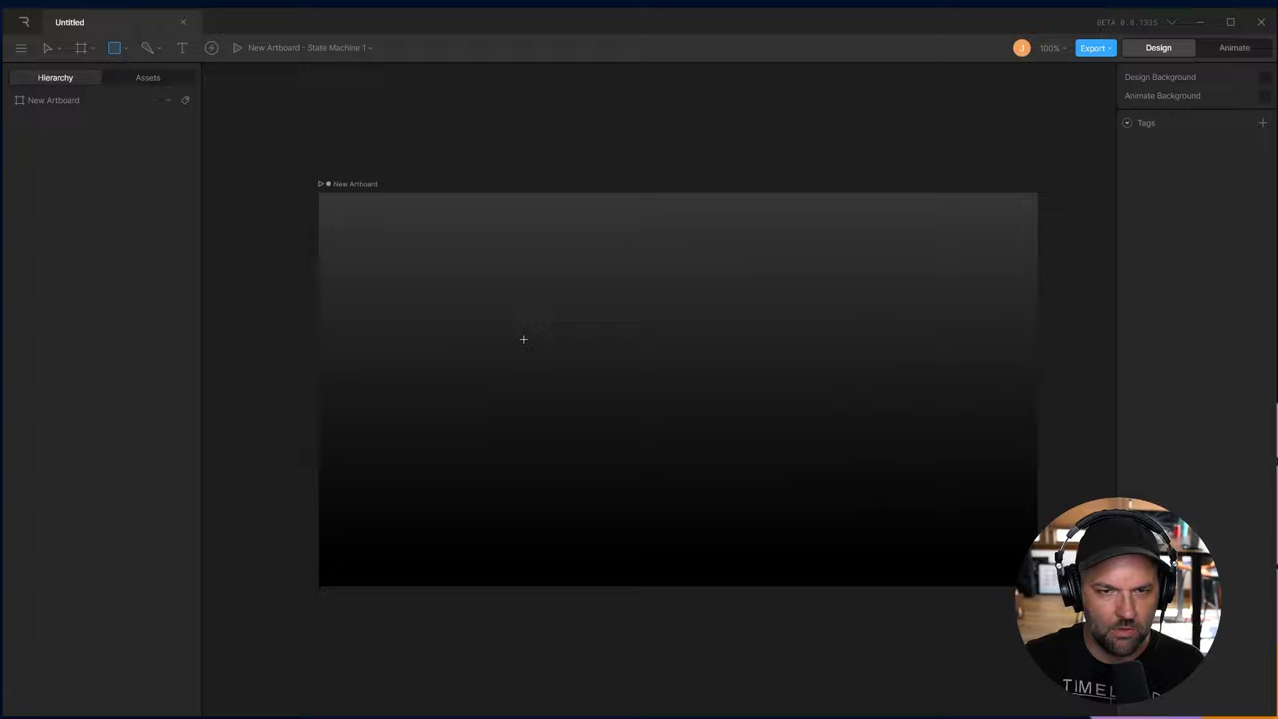
drag(406, 414, 950, 553)
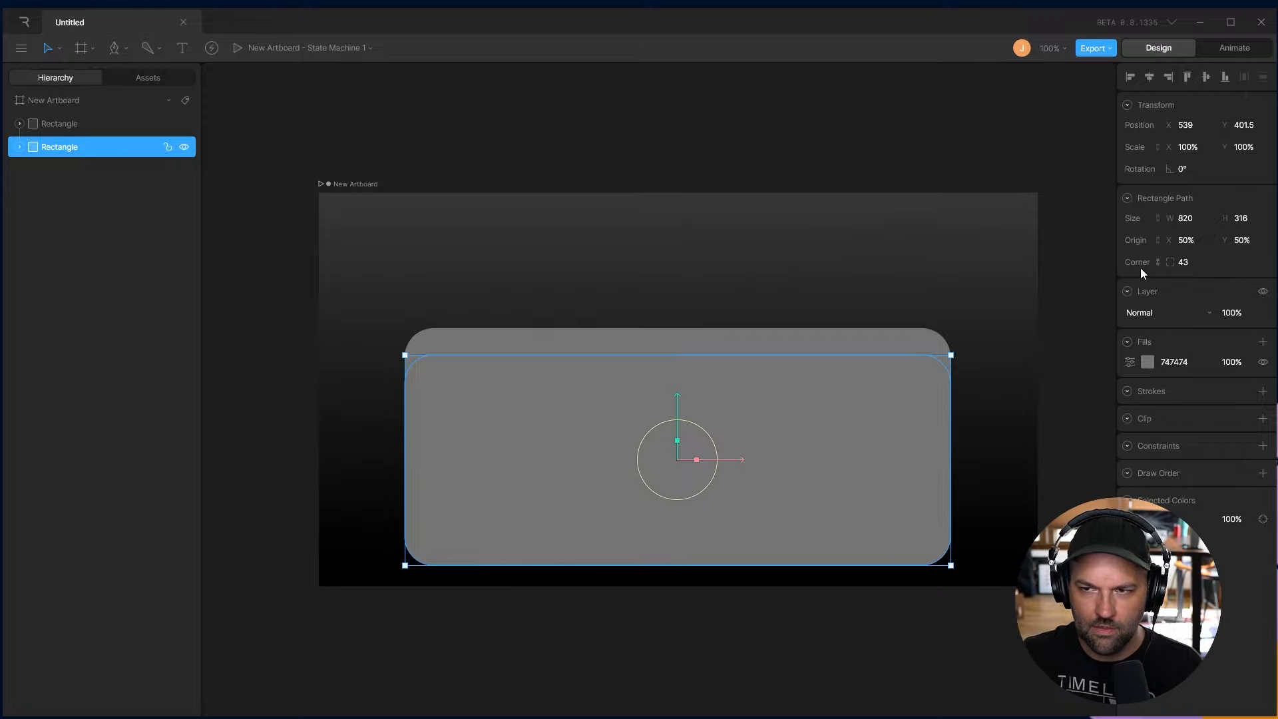
Fill the lower rectangle with dark grey 2C2C2C and the upper rectangle with muted blue 47518A
click(1147, 362)
drag(991, 459, 932, 465)
click(940, 576)
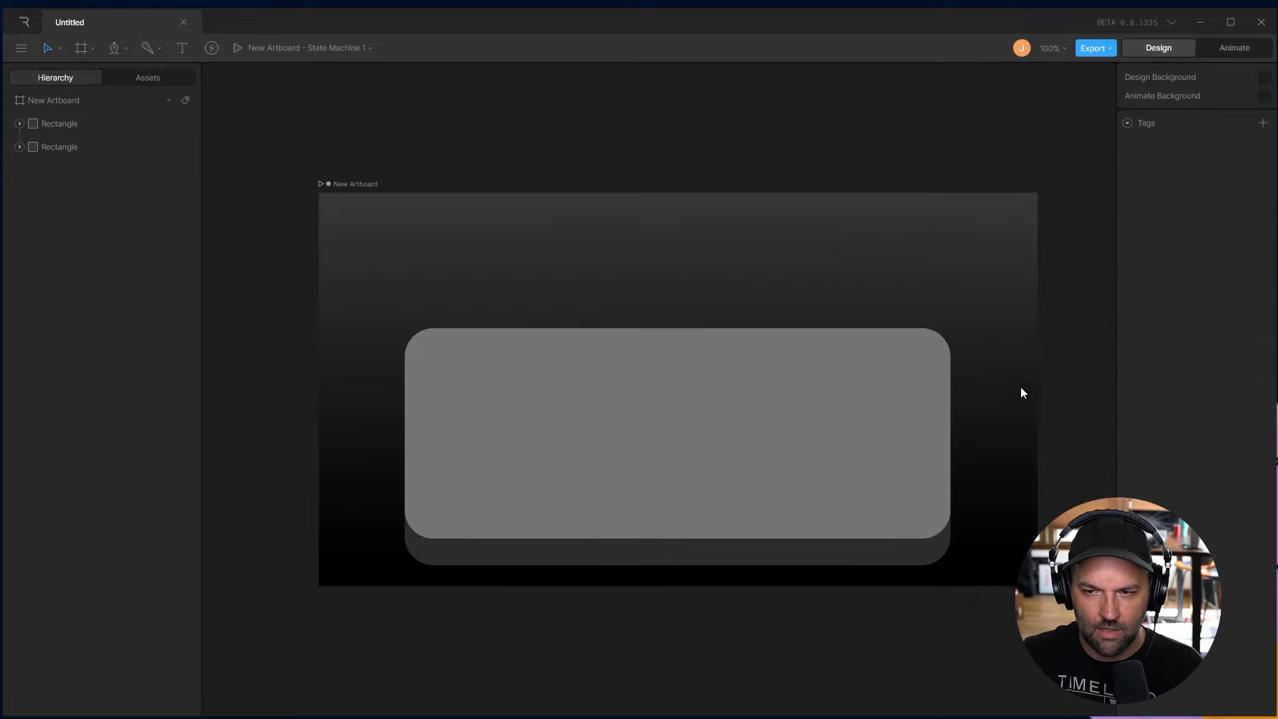
click(545, 425)
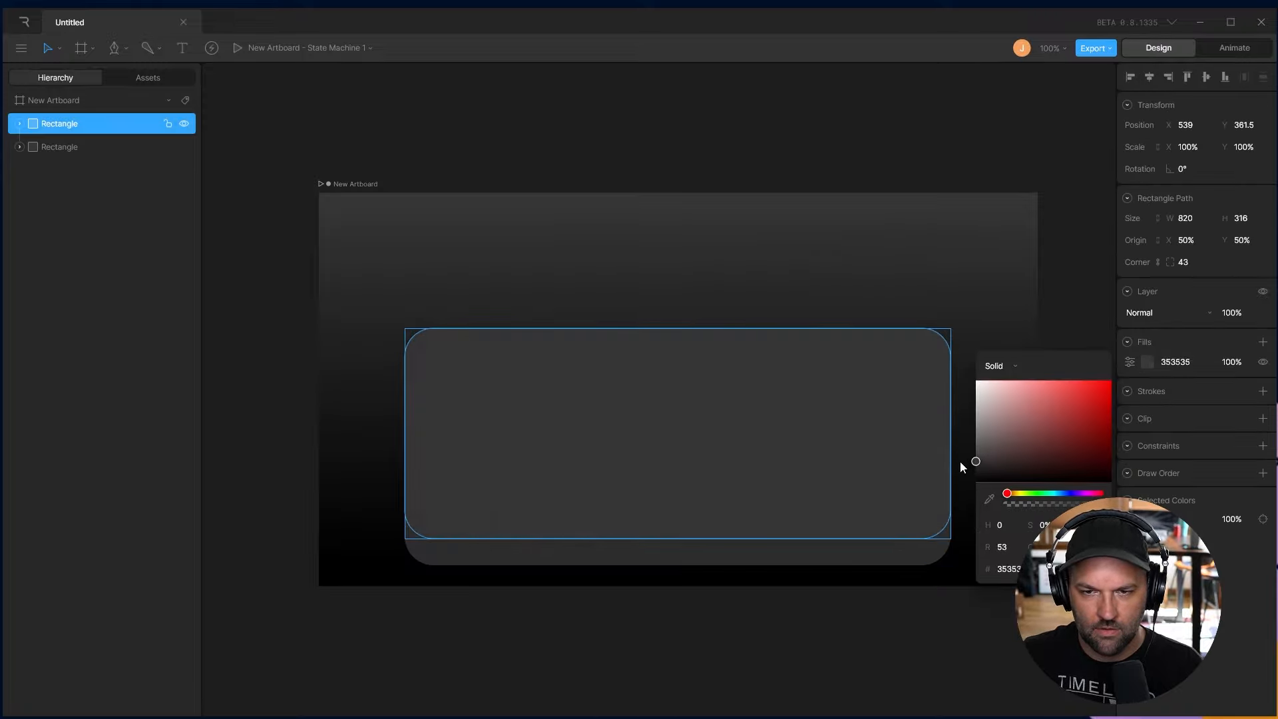
drag(960, 461, 928, 471)
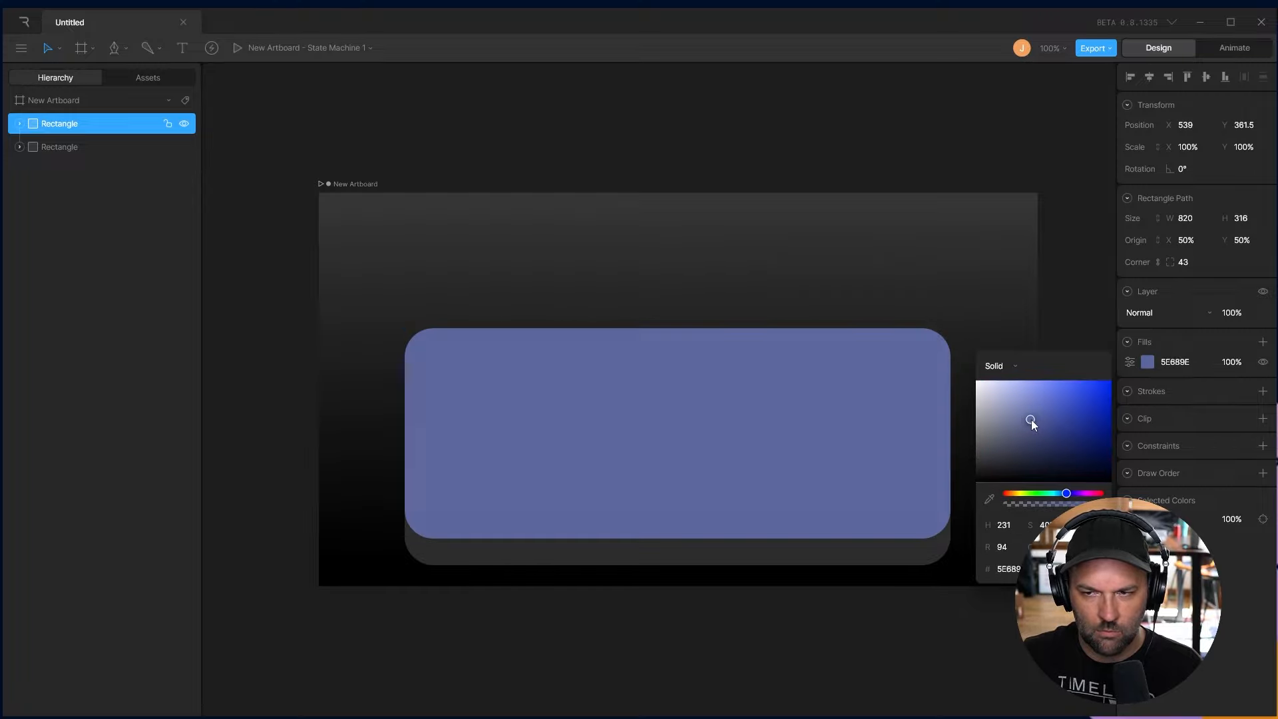
drag(1032, 419, 1041, 428)
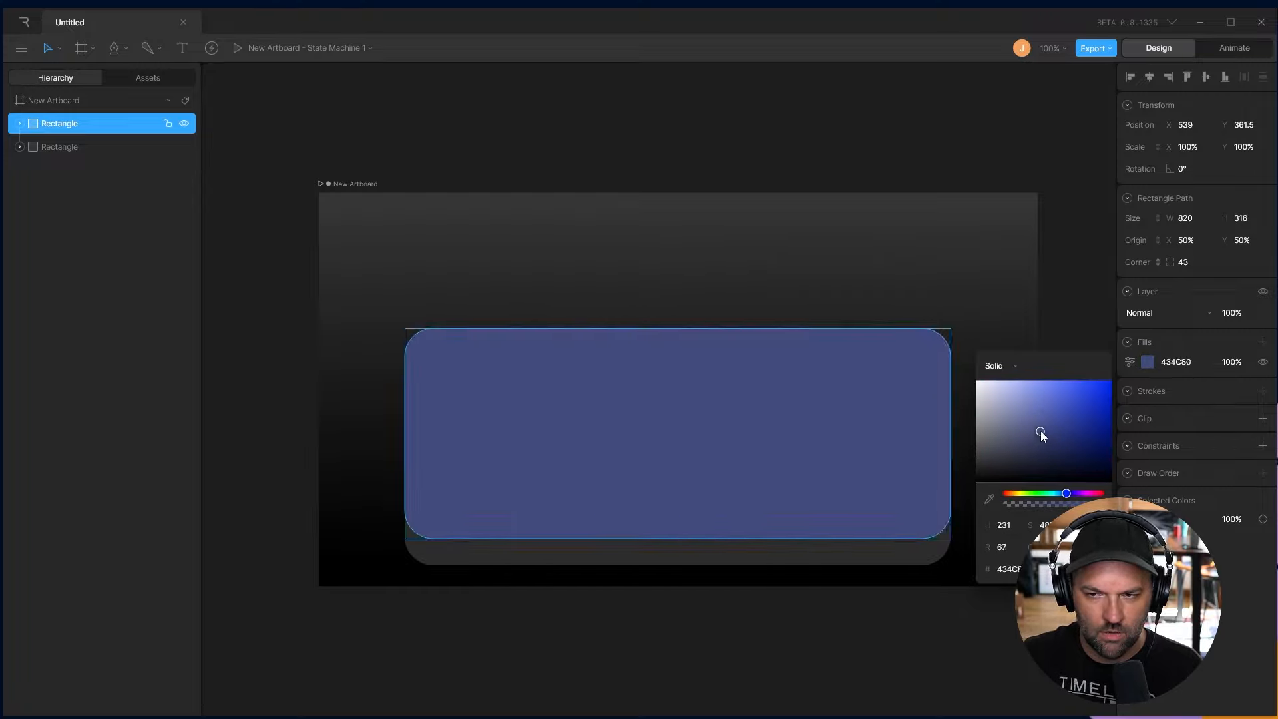
click(504, 187)
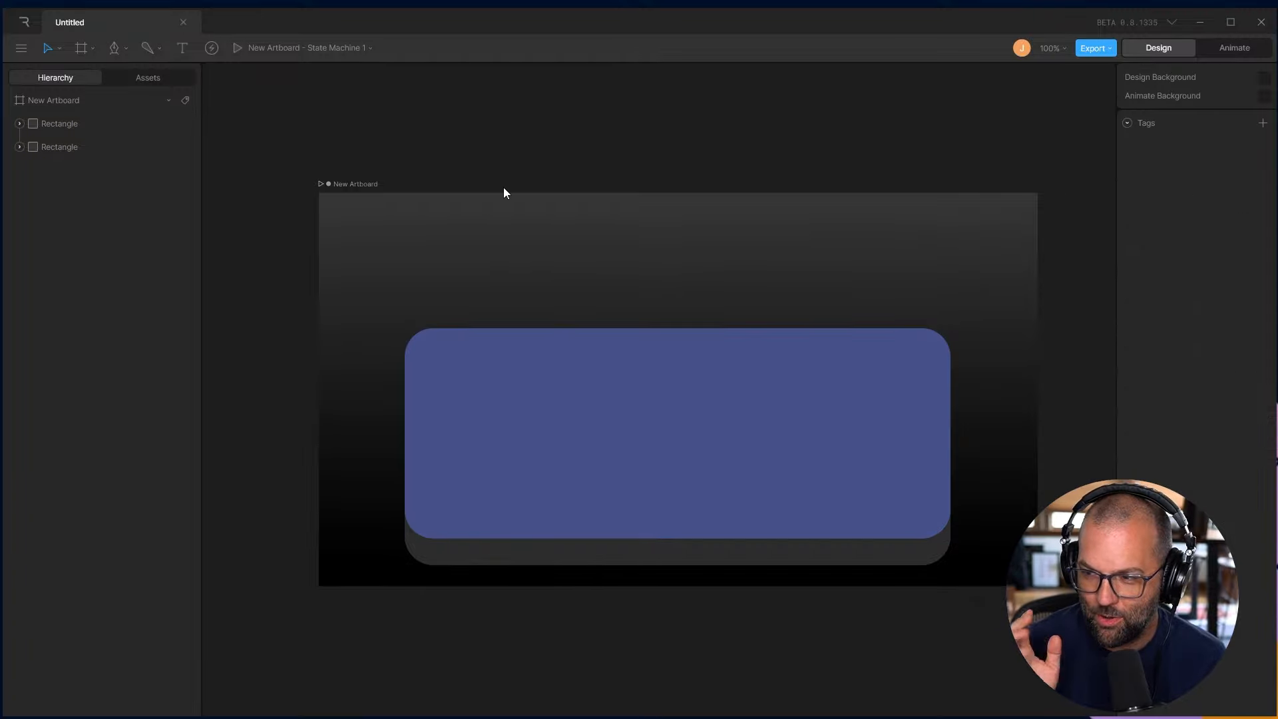
Extend the artboard's upper edge to a height of about 673 and move both rectangles down together by about 44 units
click(342, 184)
drag(613, 193, 619, 138)
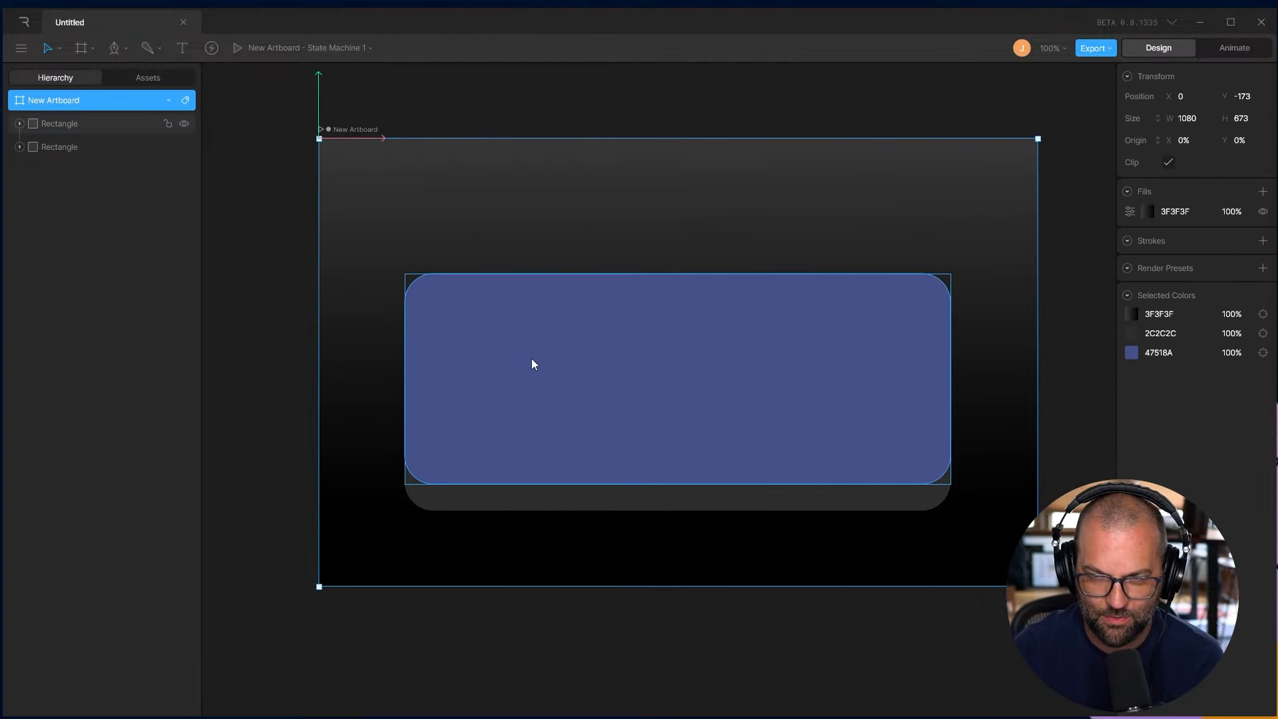
click(533, 363)
shift+click(535, 497)
drag(679, 318, 679, 348)
click(622, 553)
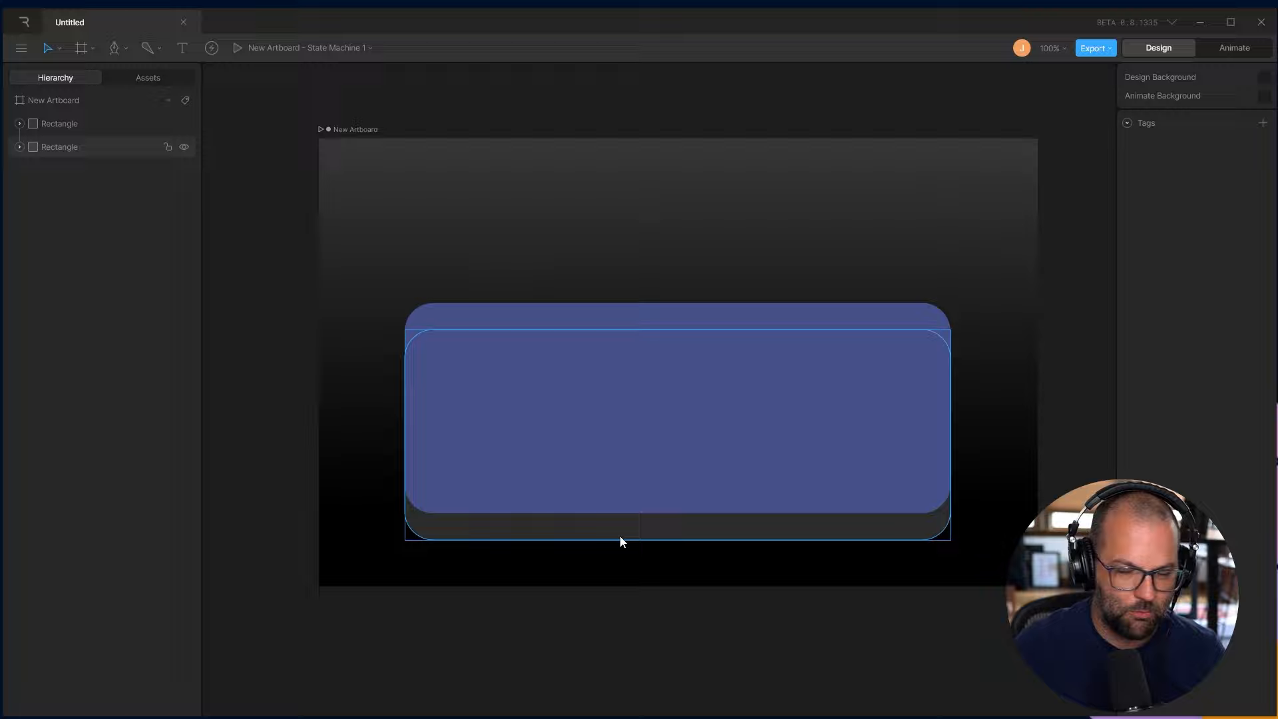
Change the lower rectangle's fill to very dark purple 1D1929
click(620, 534)
click(1017, 458)
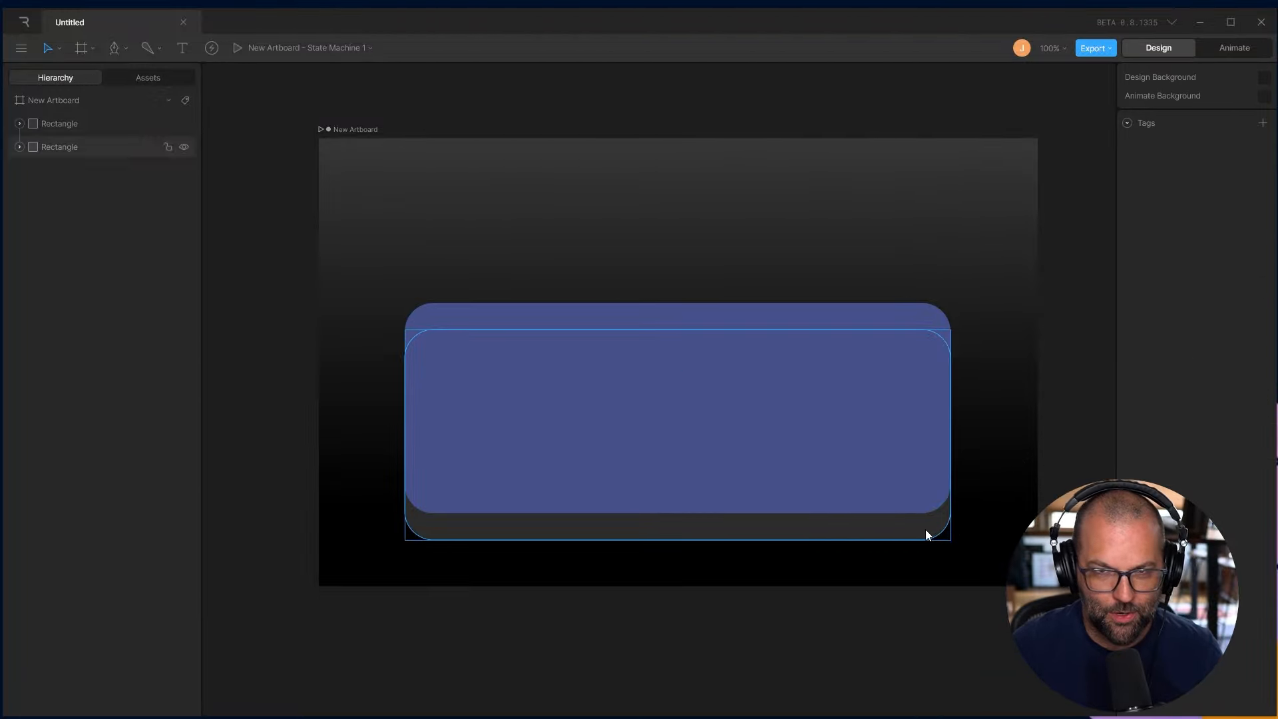
click(925, 529)
click(1148, 361)
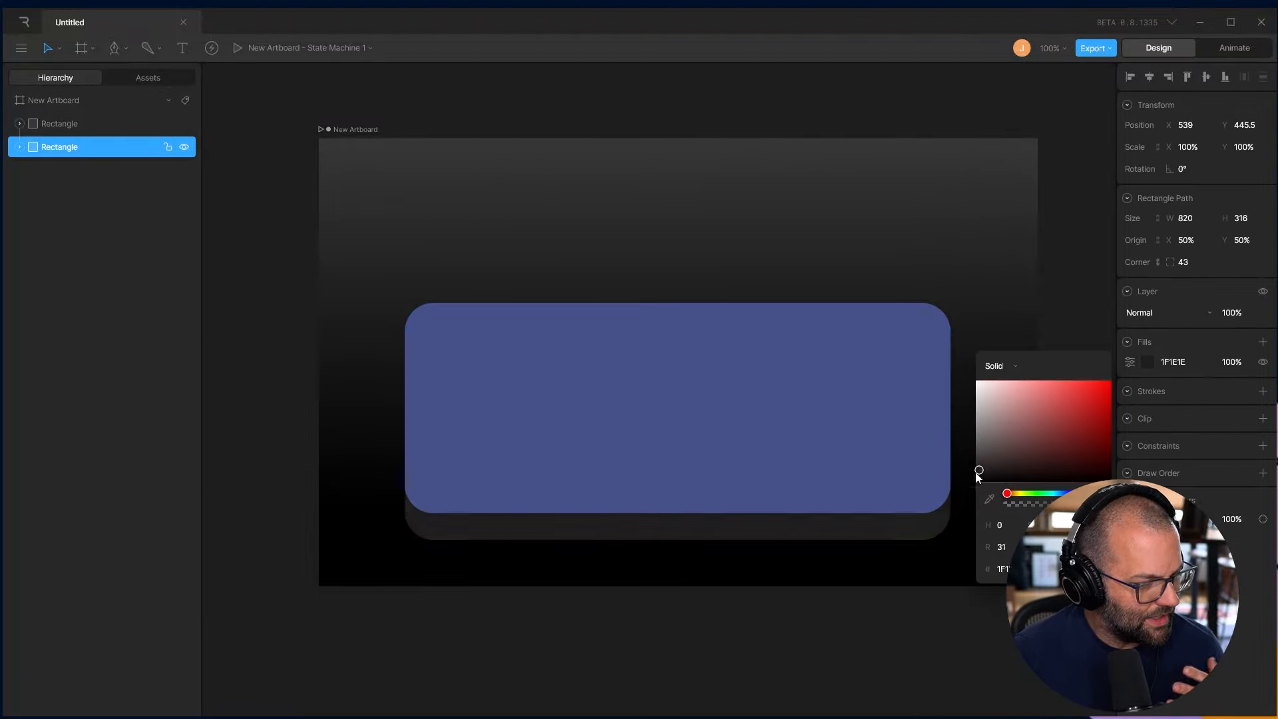
drag(925, 493, 1028, 471)
click(1072, 493)
click(875, 651)
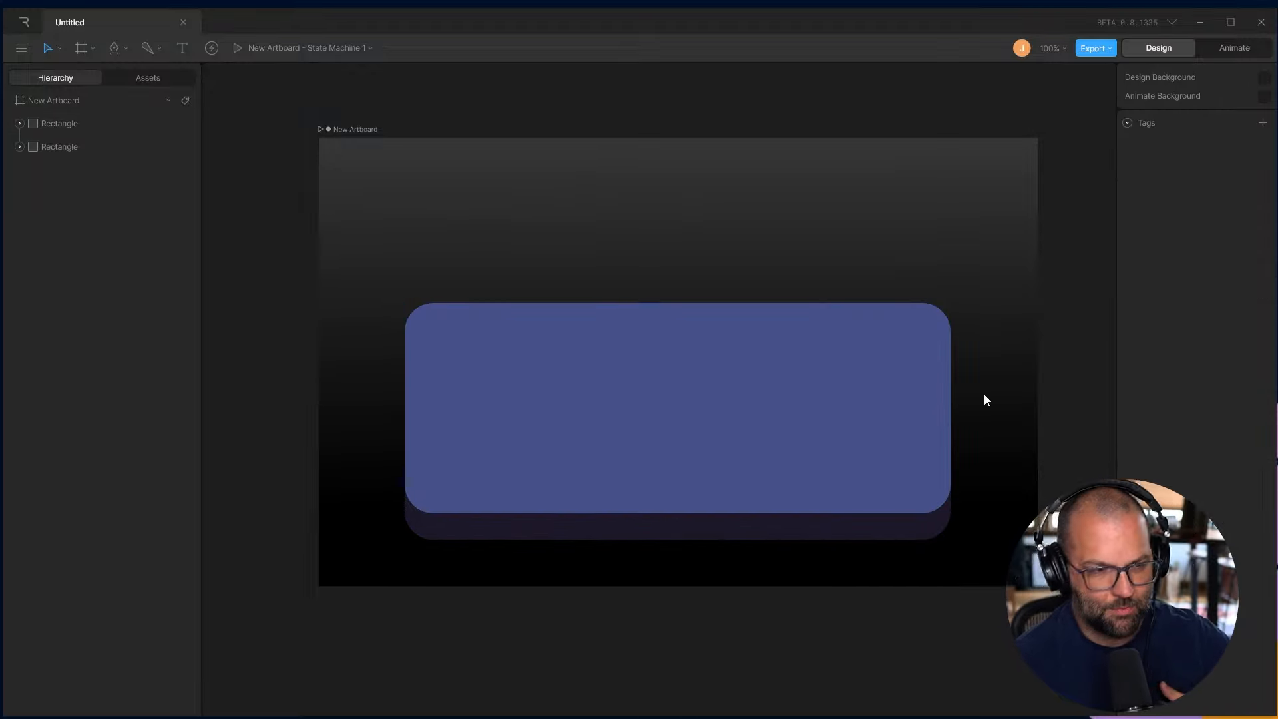
Set the artboard gradient's upper stop to lighter grey 5A5A5A and its lower stop to black
click(368, 131)
click(1132, 313)
drag(1020, 418, 928, 413)
click(1100, 336)
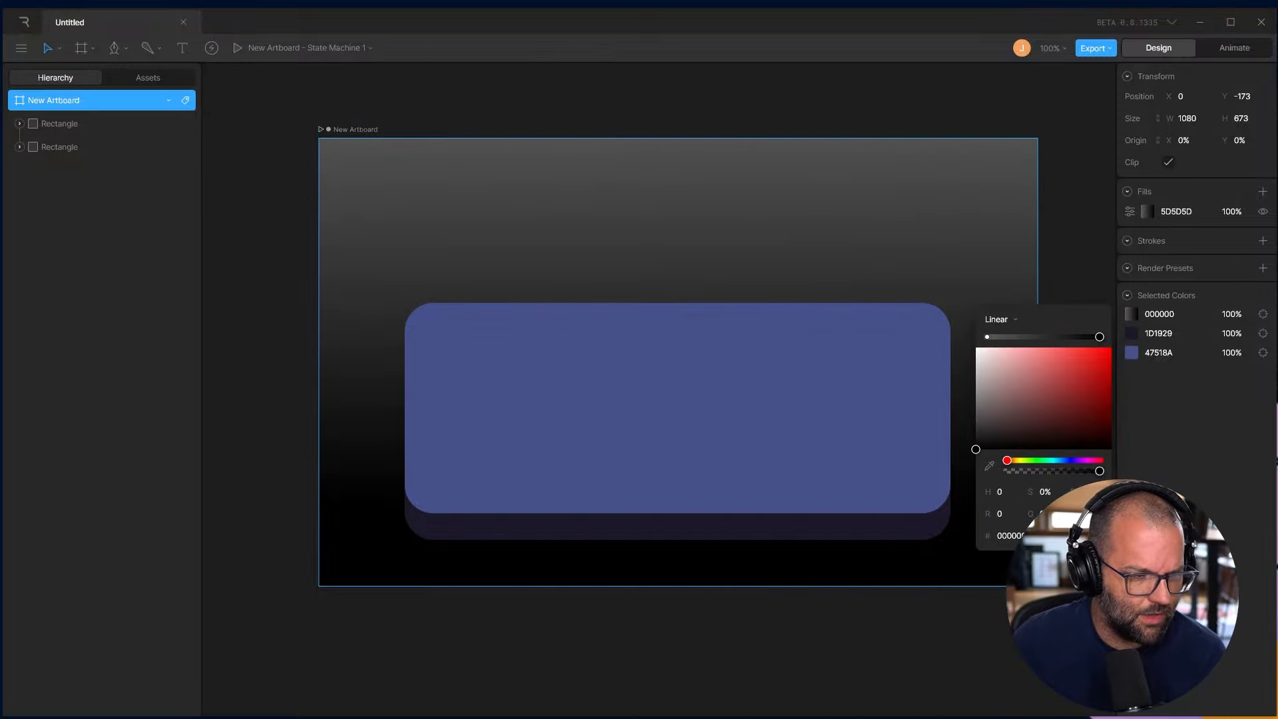
click(1058, 464)
drag(1055, 426, 940, 418)
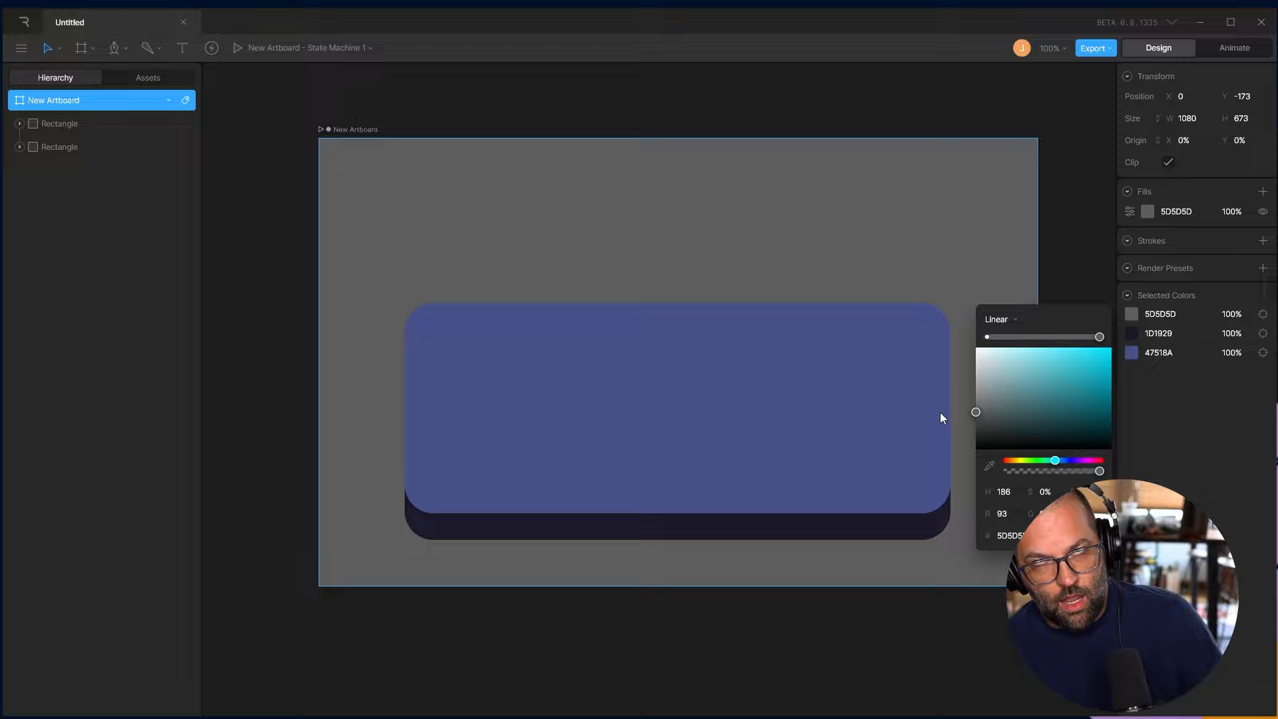
click(987, 337)
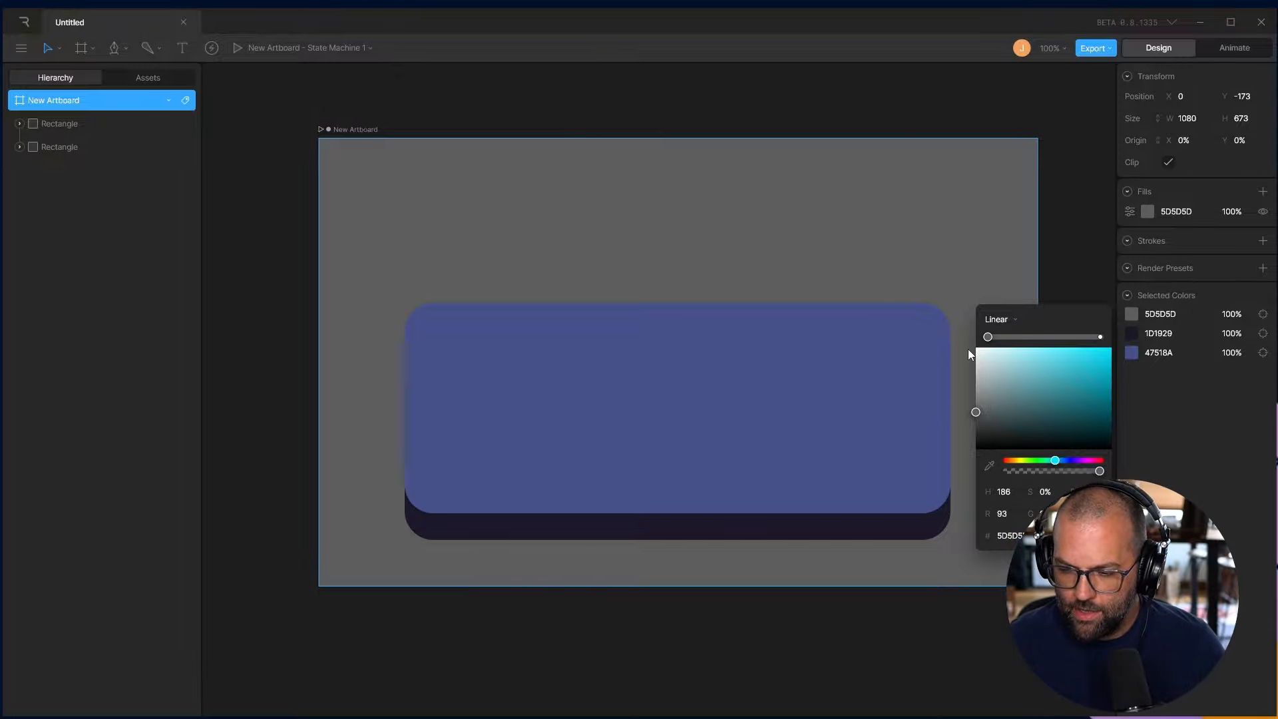
click(973, 361)
drag(973, 360, 958, 448)
click(1101, 337)
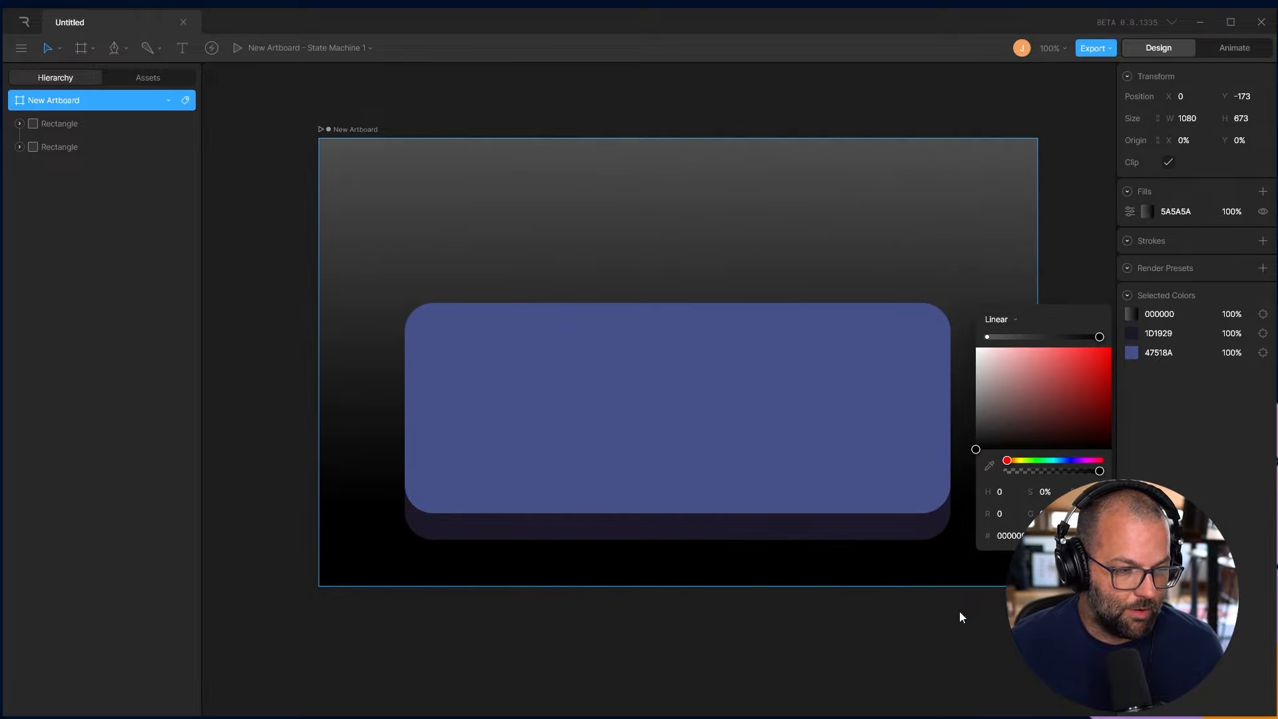
Add a radial gradient fill with a white centre to the lower rectangle, positioned to light its bottom-right corner
click(776, 536)
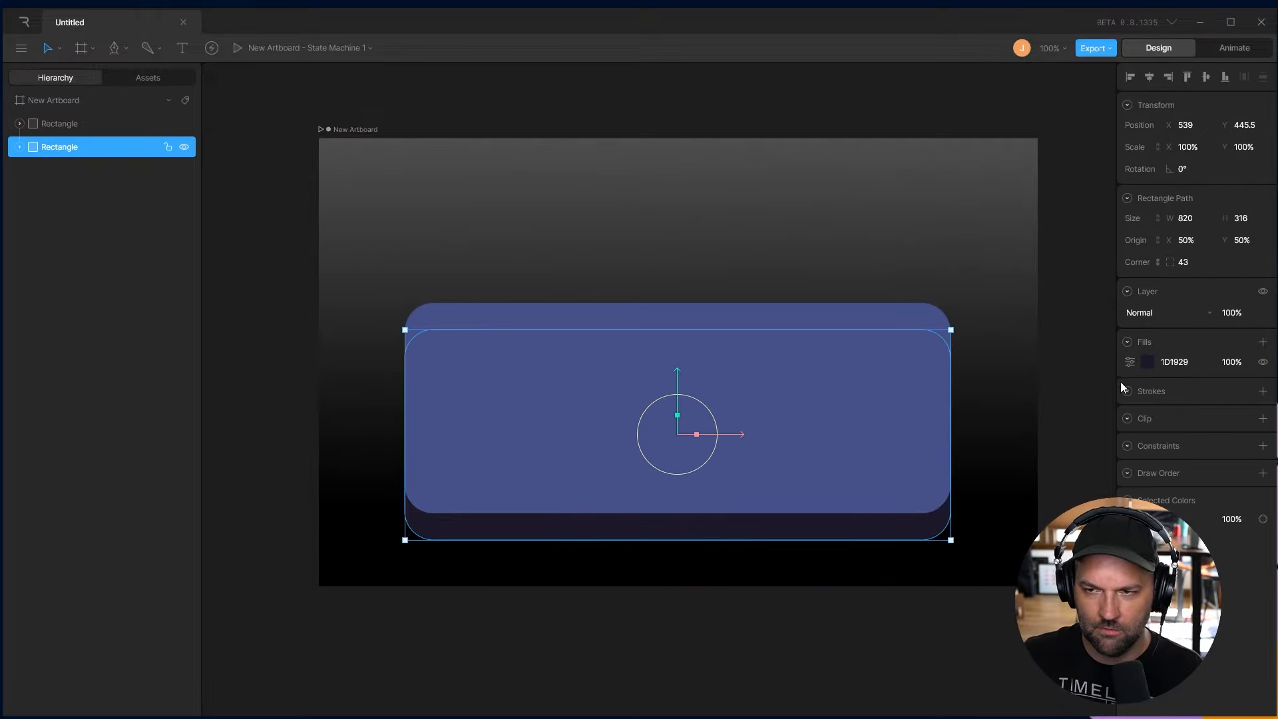
click(1262, 342)
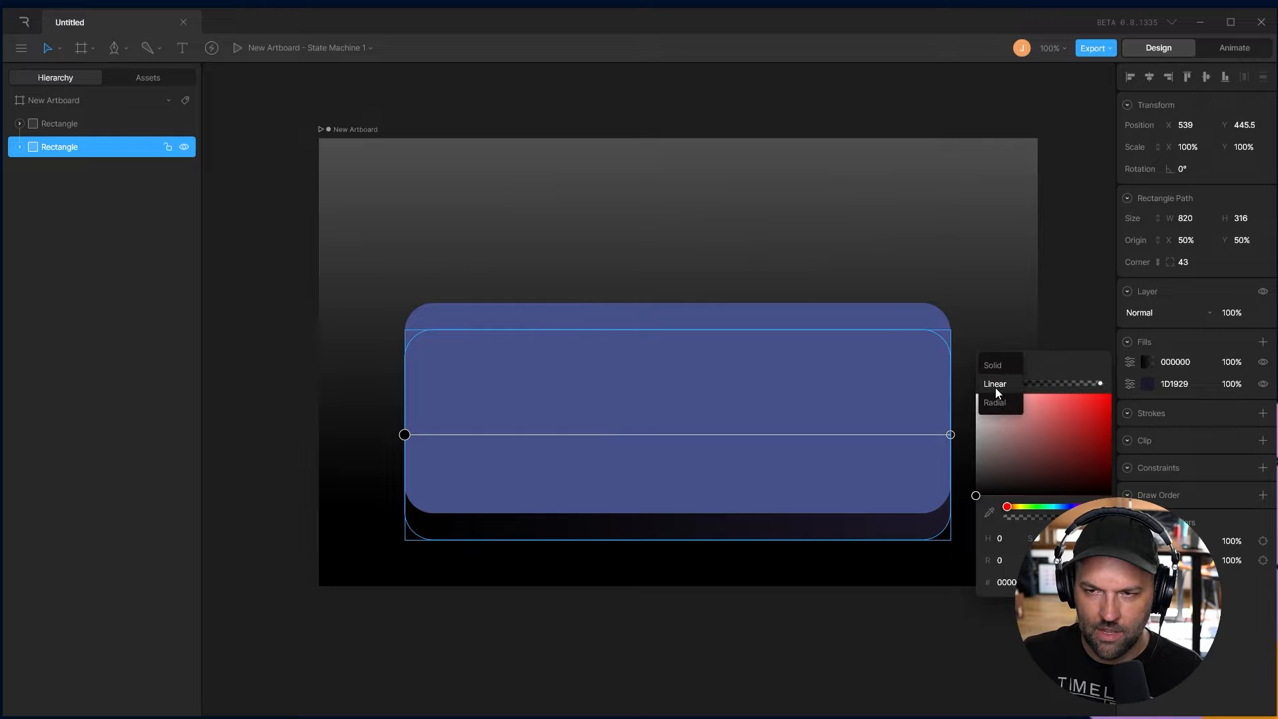
click(995, 402)
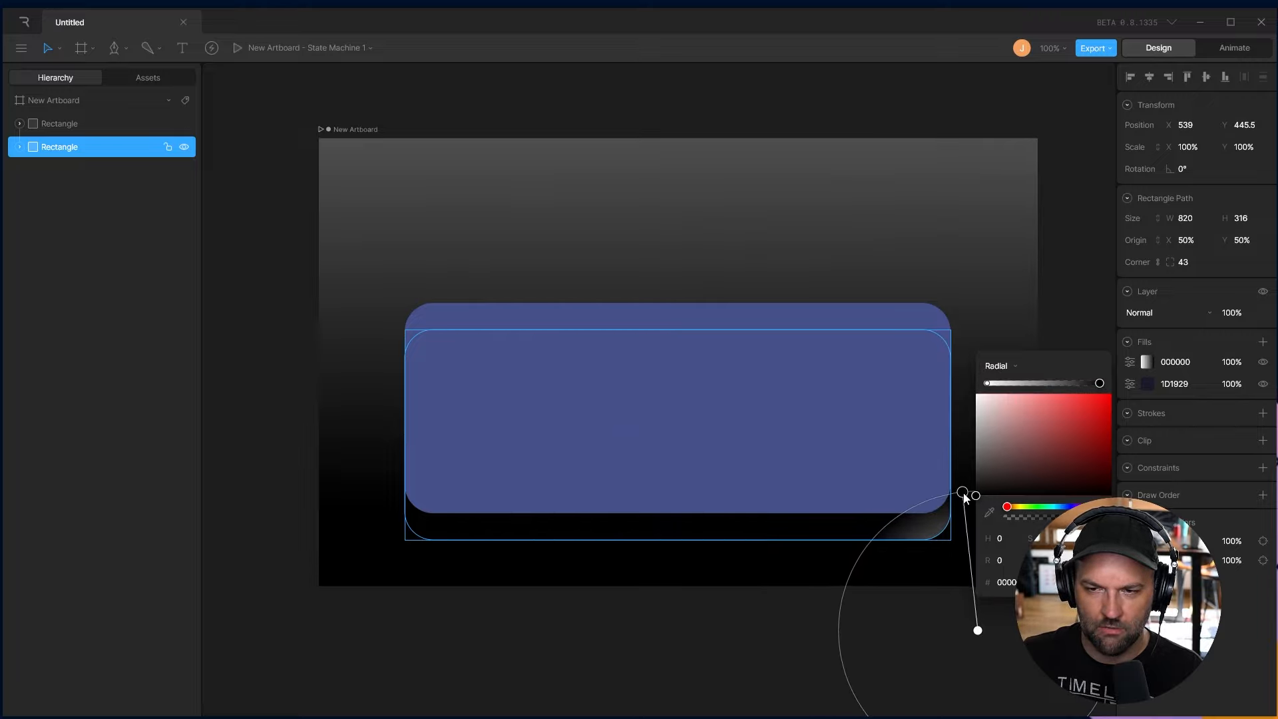
click(963, 496)
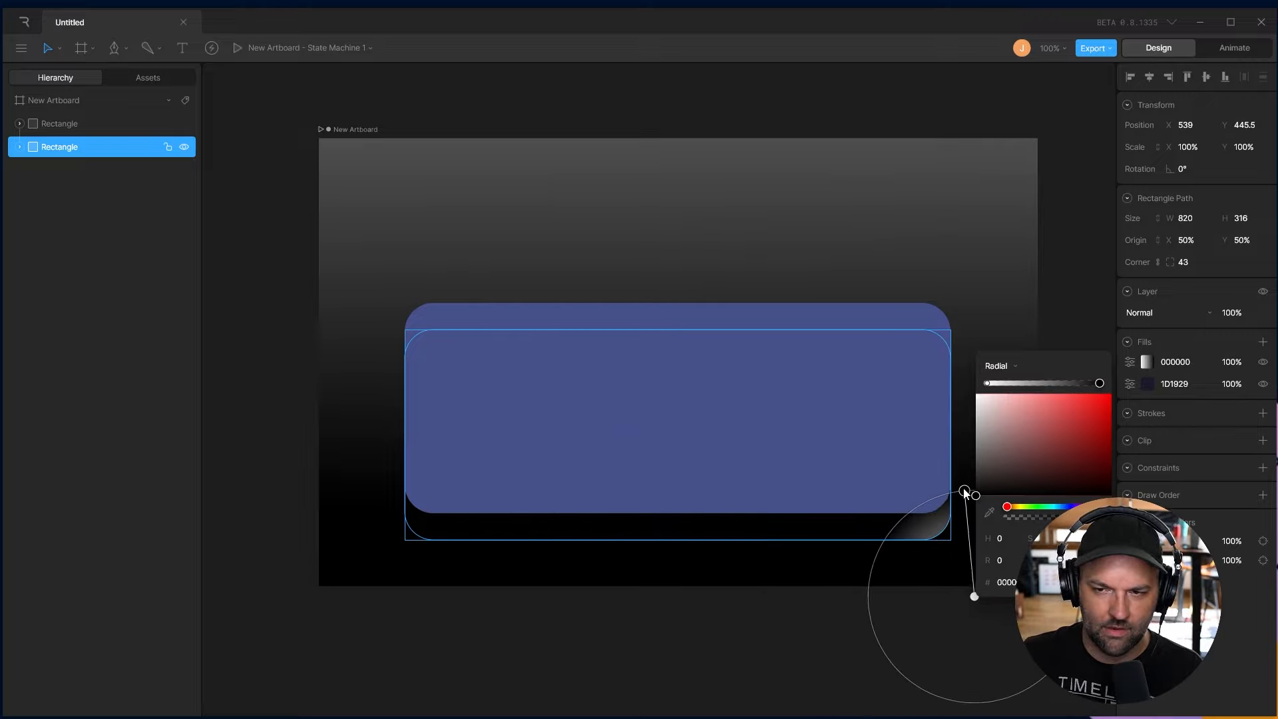
Duplicate the lower rectangle's radial gradient fill and position the copy as a small highlight on the bottom-left corner
right_click(1146, 363)
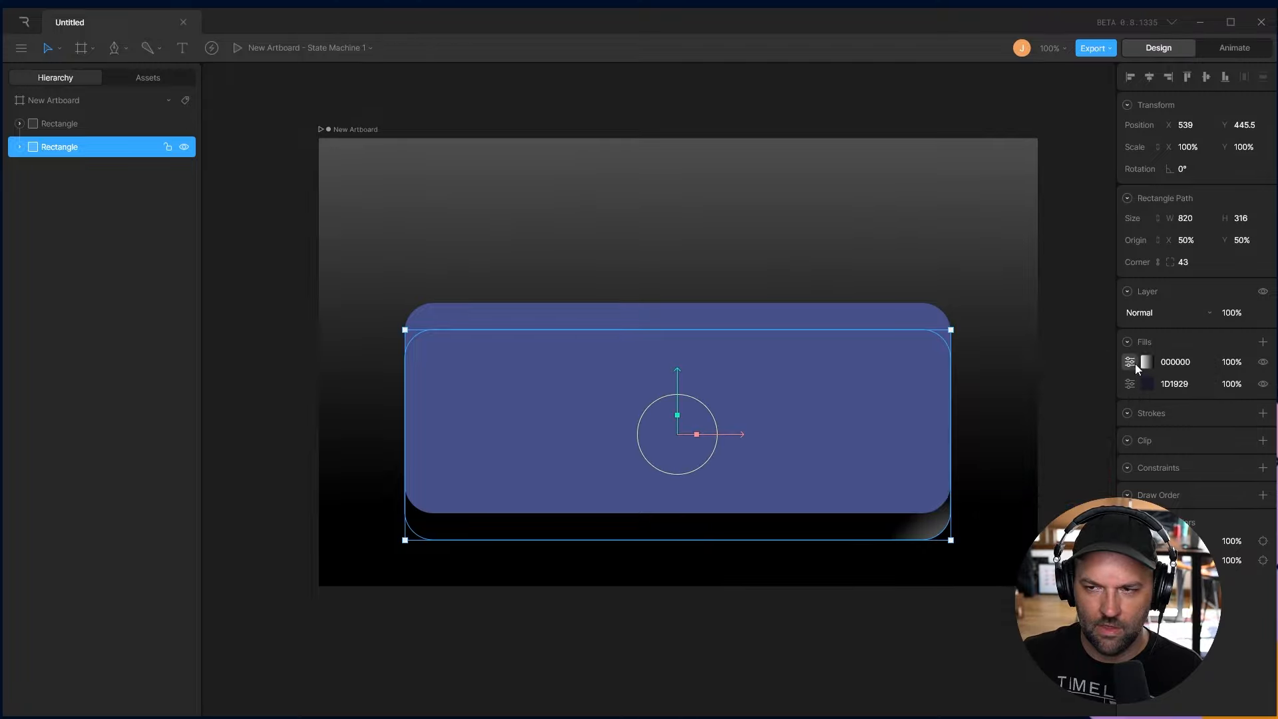
click(1147, 362)
drag(975, 604, 398, 537)
click(965, 493)
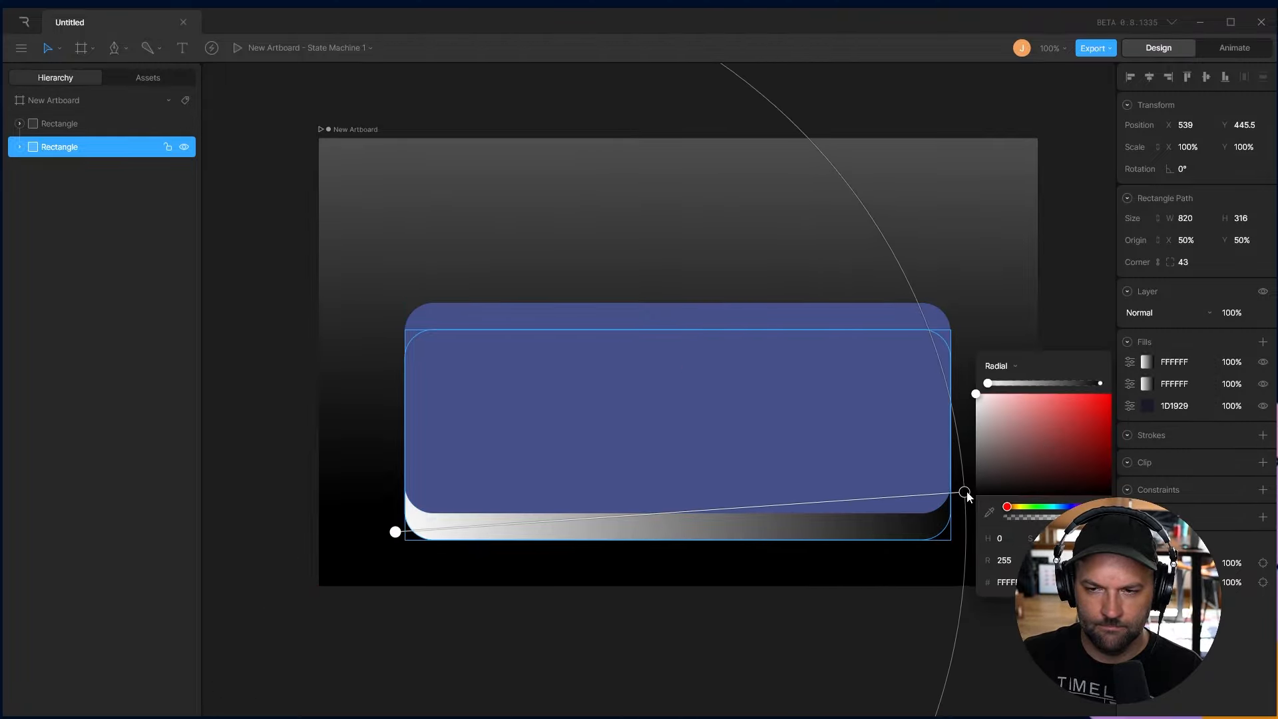
drag(965, 494, 462, 526)
key(ctrl+z)
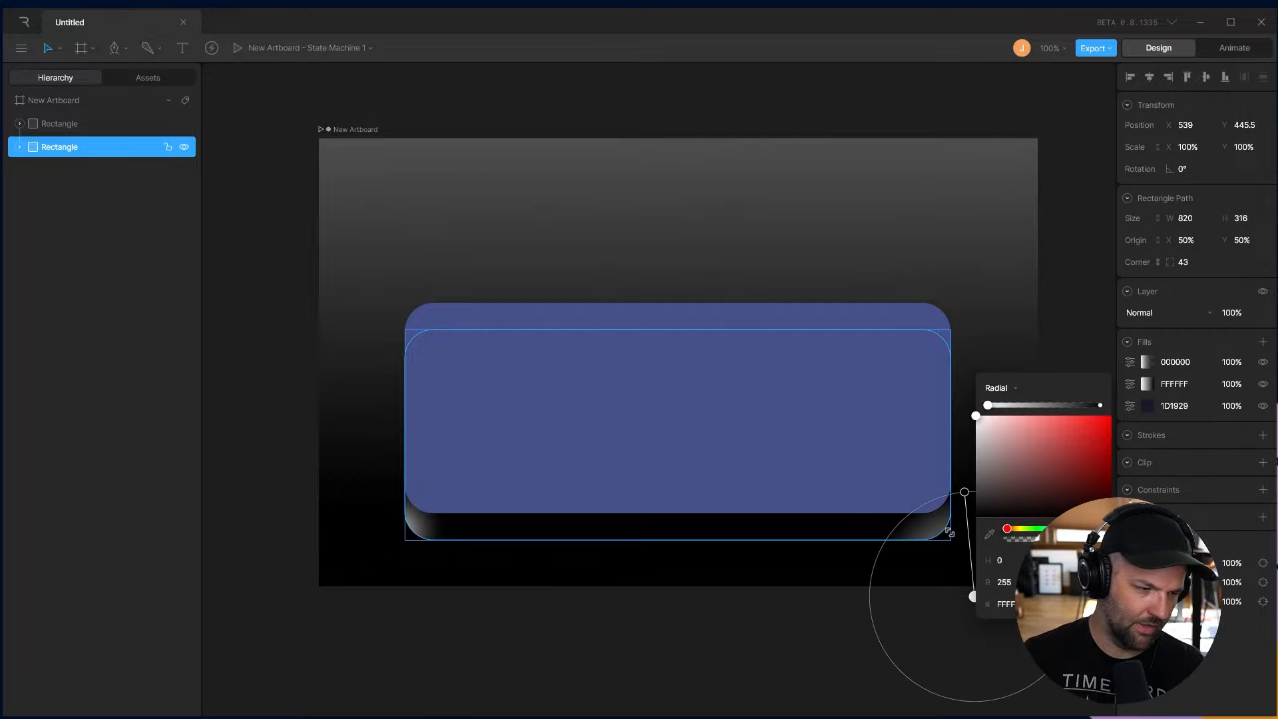
Add a linear gradient fill to the upper rectangle, fading from near-black at its left edge to transparent beyond its upper-right corner
click(937, 313)
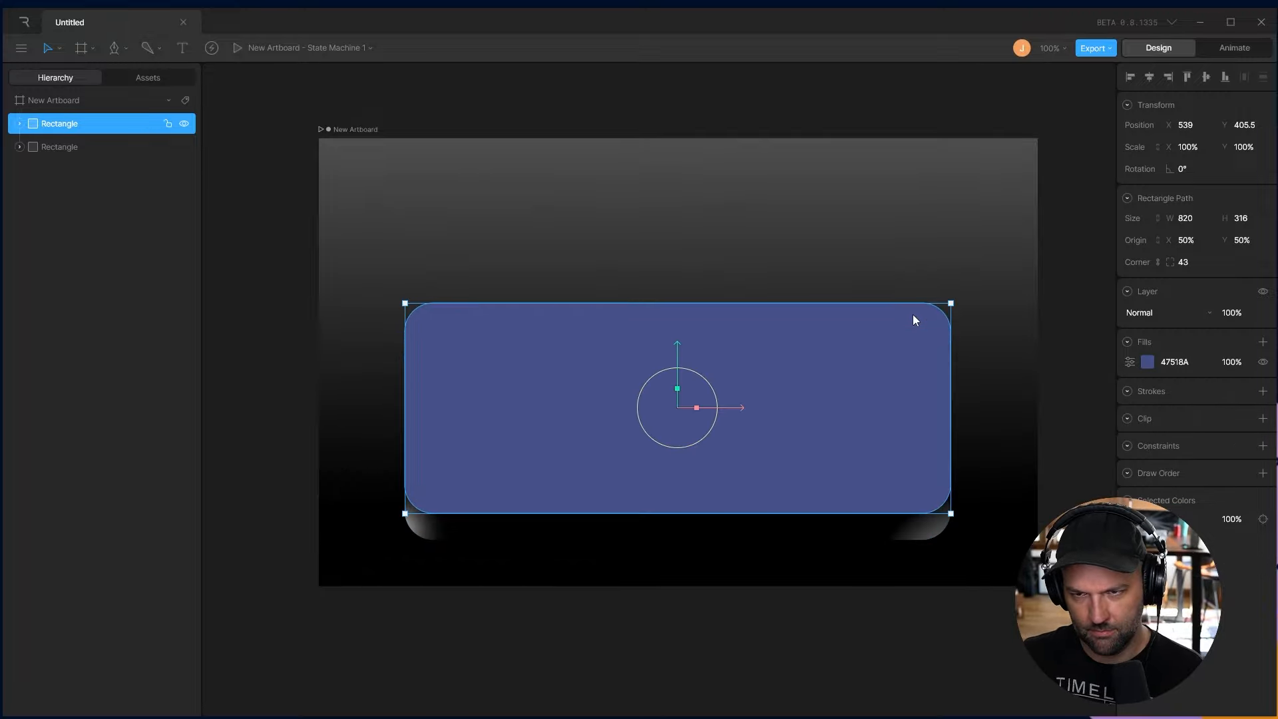
click(1132, 361)
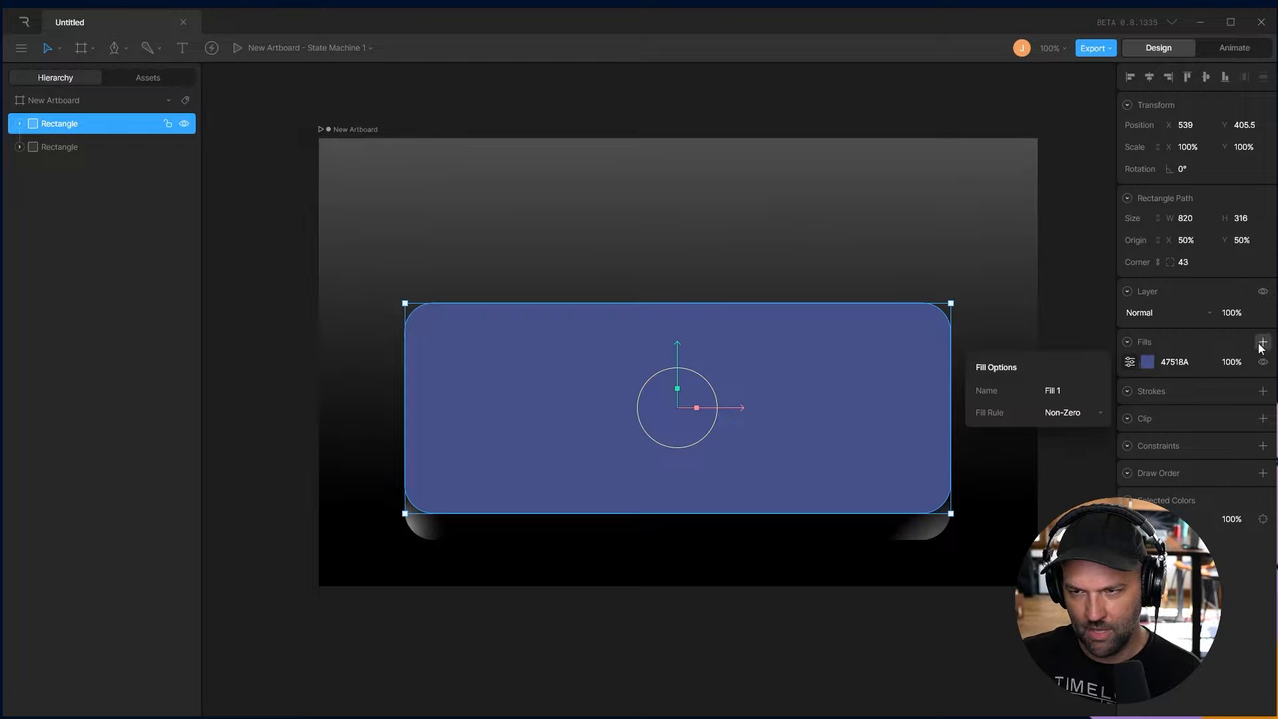
click(1263, 342)
click(1147, 362)
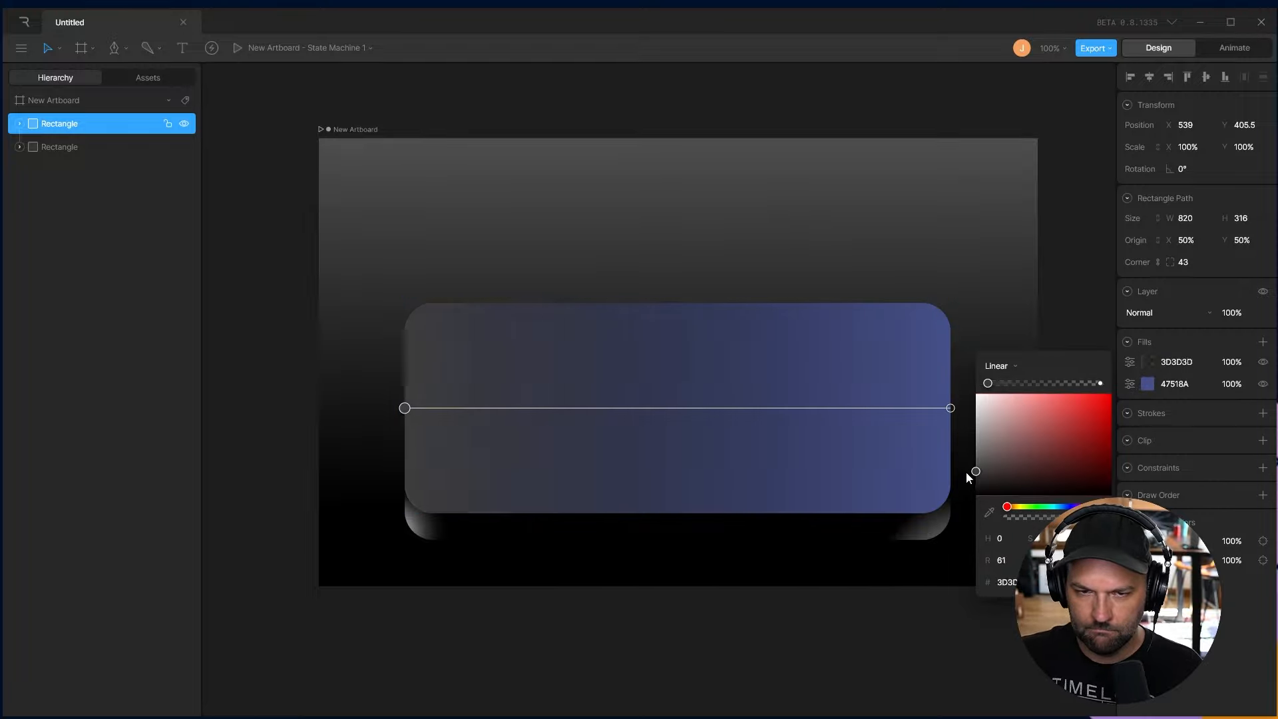
drag(951, 408, 1184, 260)
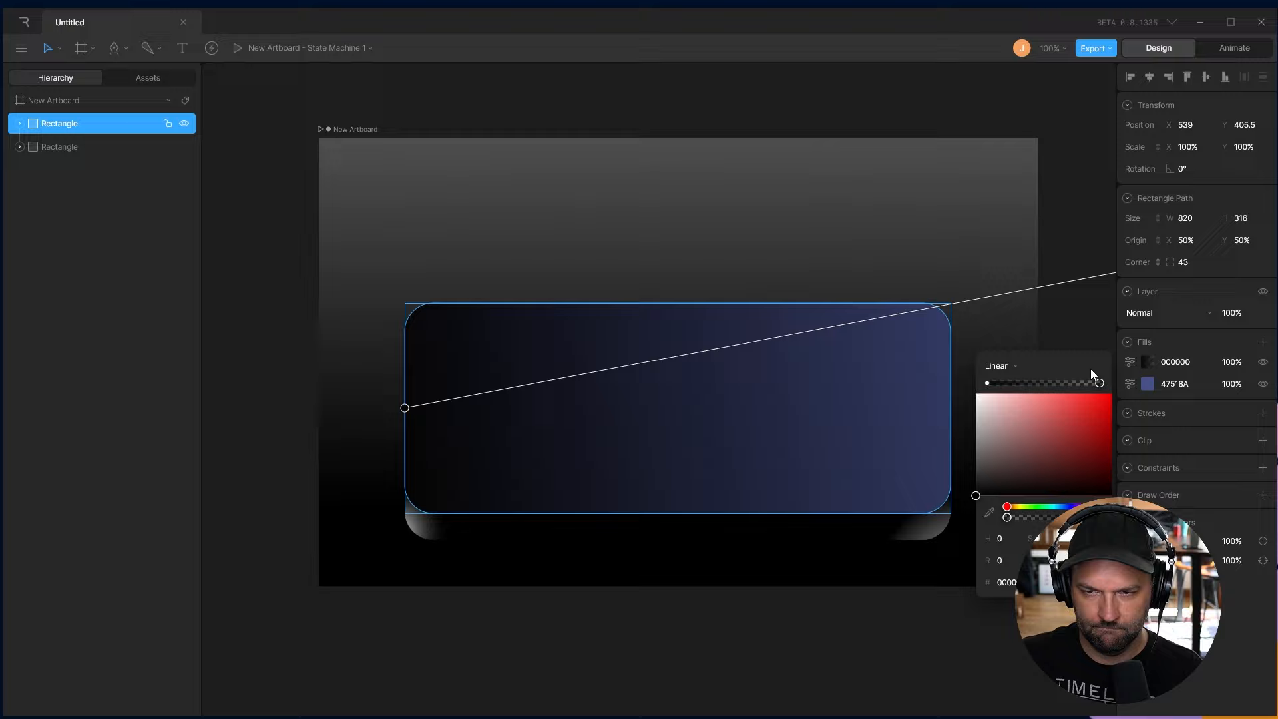
Change the upper rectangle's blue base fill to neutral grey 6B6B6B
click(1147, 384)
drag(1042, 450, 962, 462)
click(1092, 251)
click(859, 539)
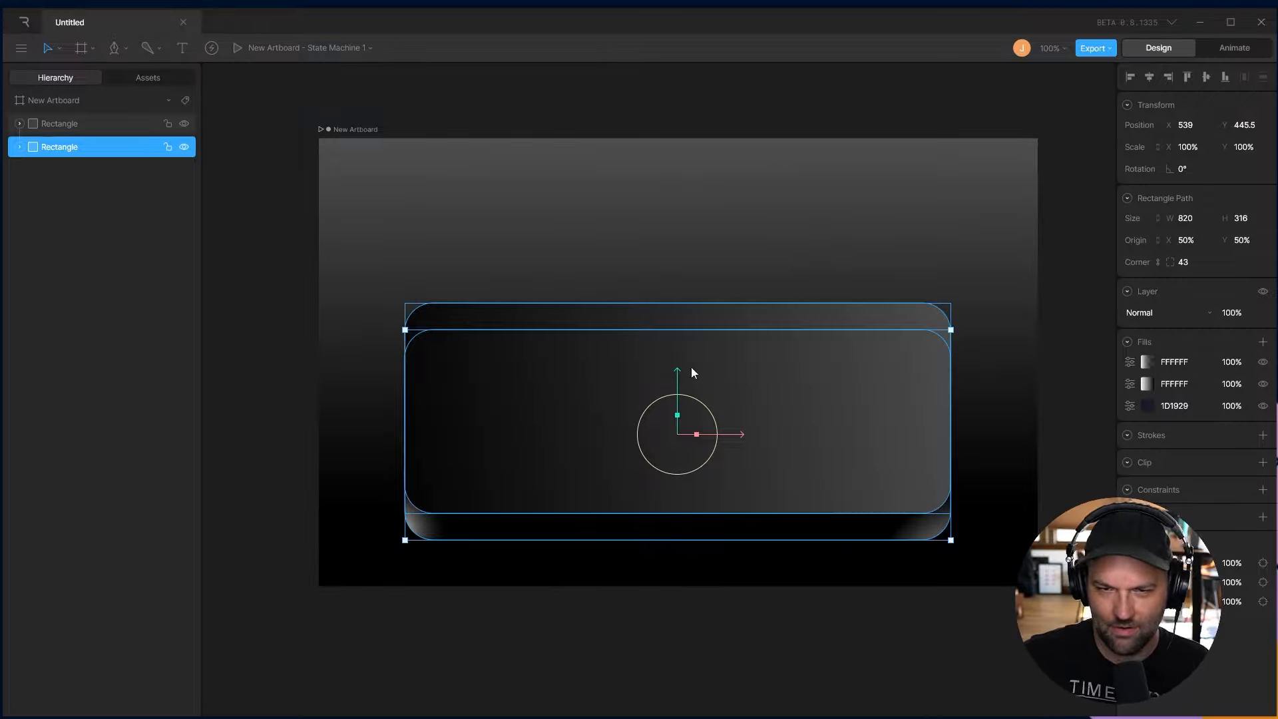
click(992, 270)
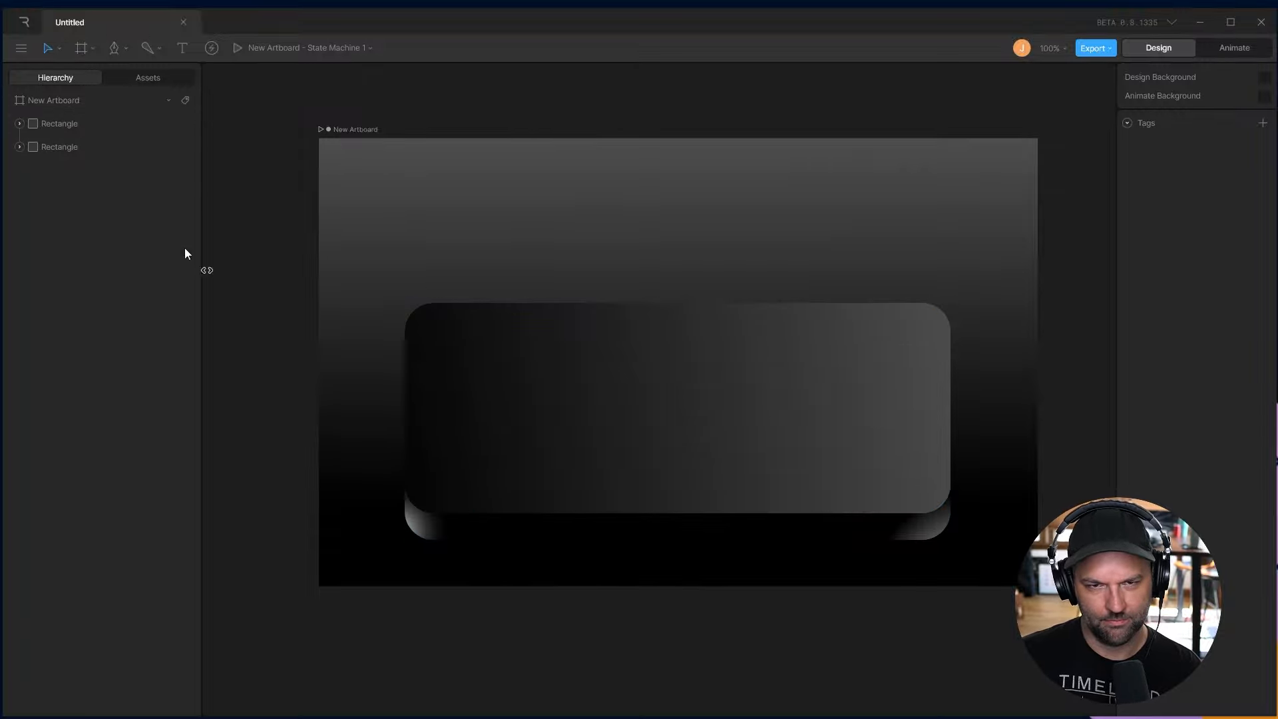
click(121, 48)
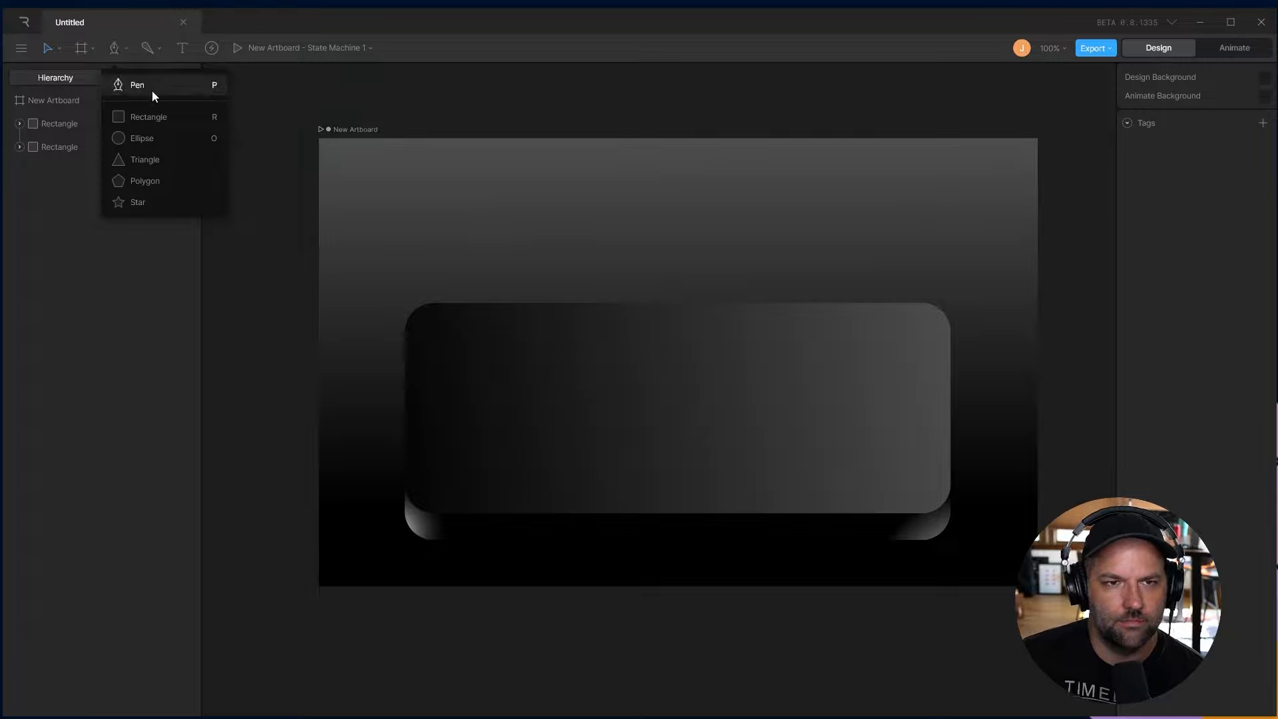
click(150, 114)
drag(463, 360, 498, 512)
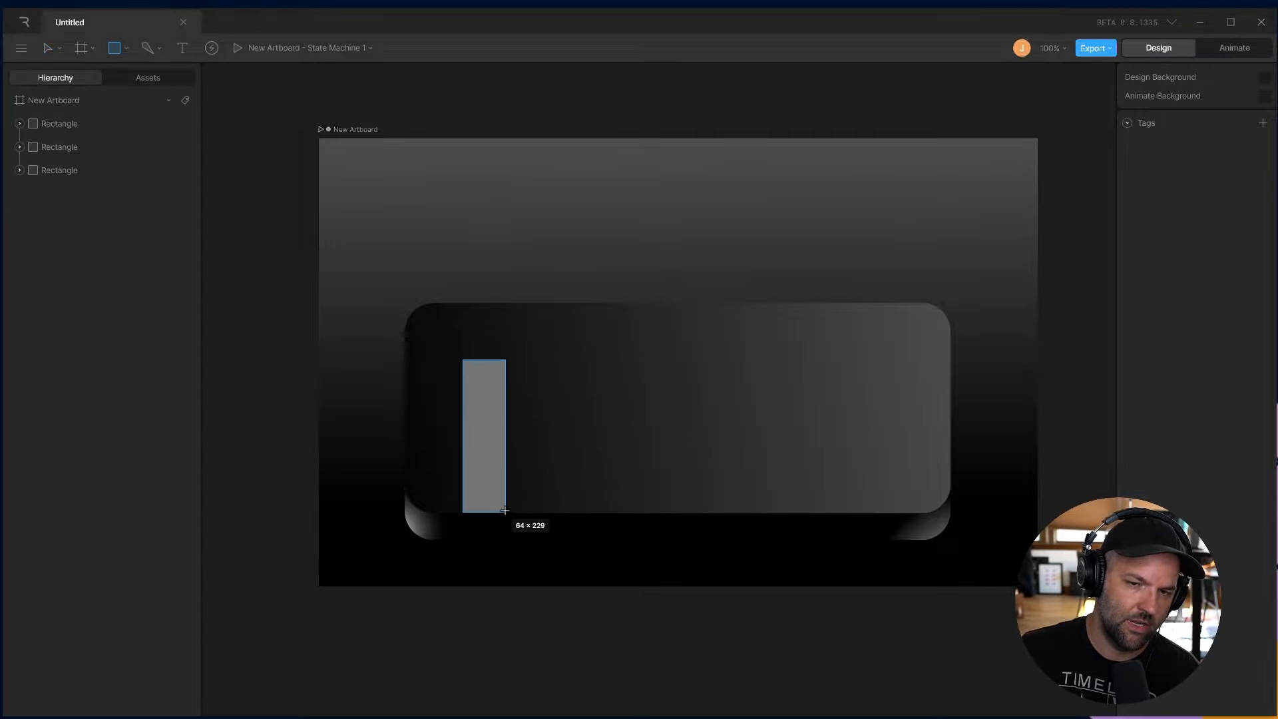
drag(506, 511, 505, 510)
click(496, 283)
click(473, 395)
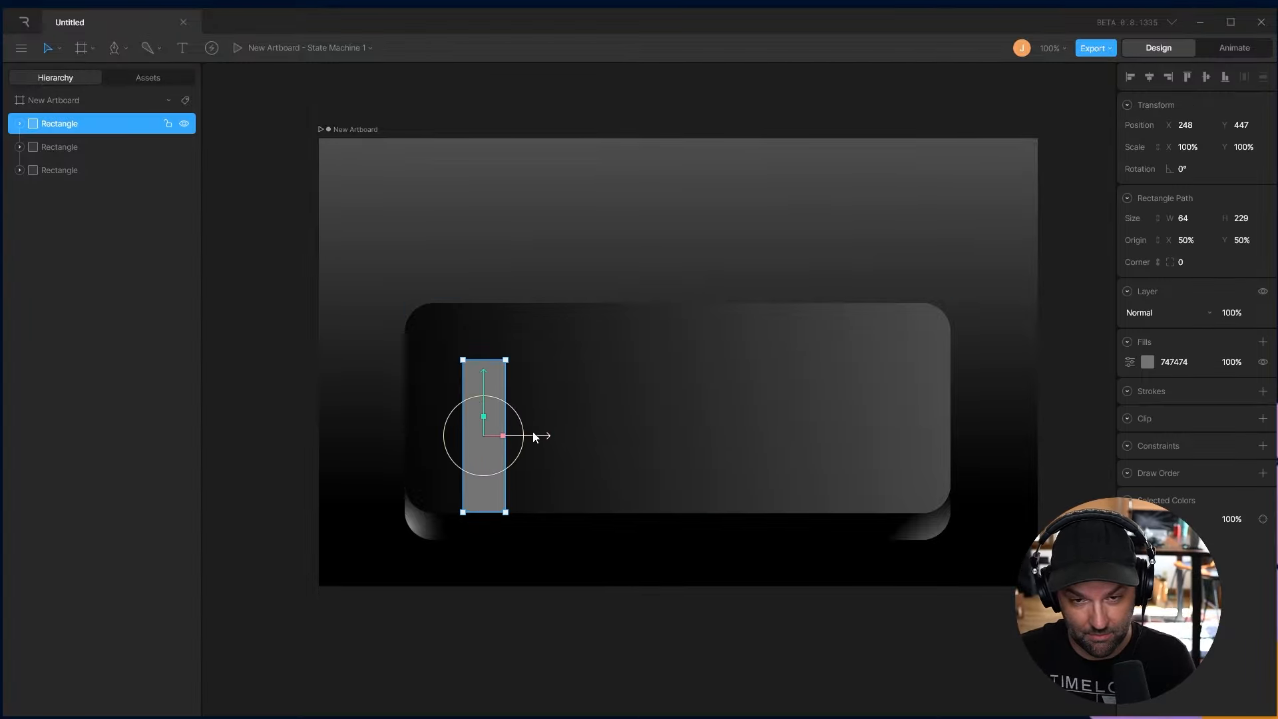
drag(536, 436, 873, 436)
key(ctrl+z)
key(ctrl+z)
key(ctrl+z)
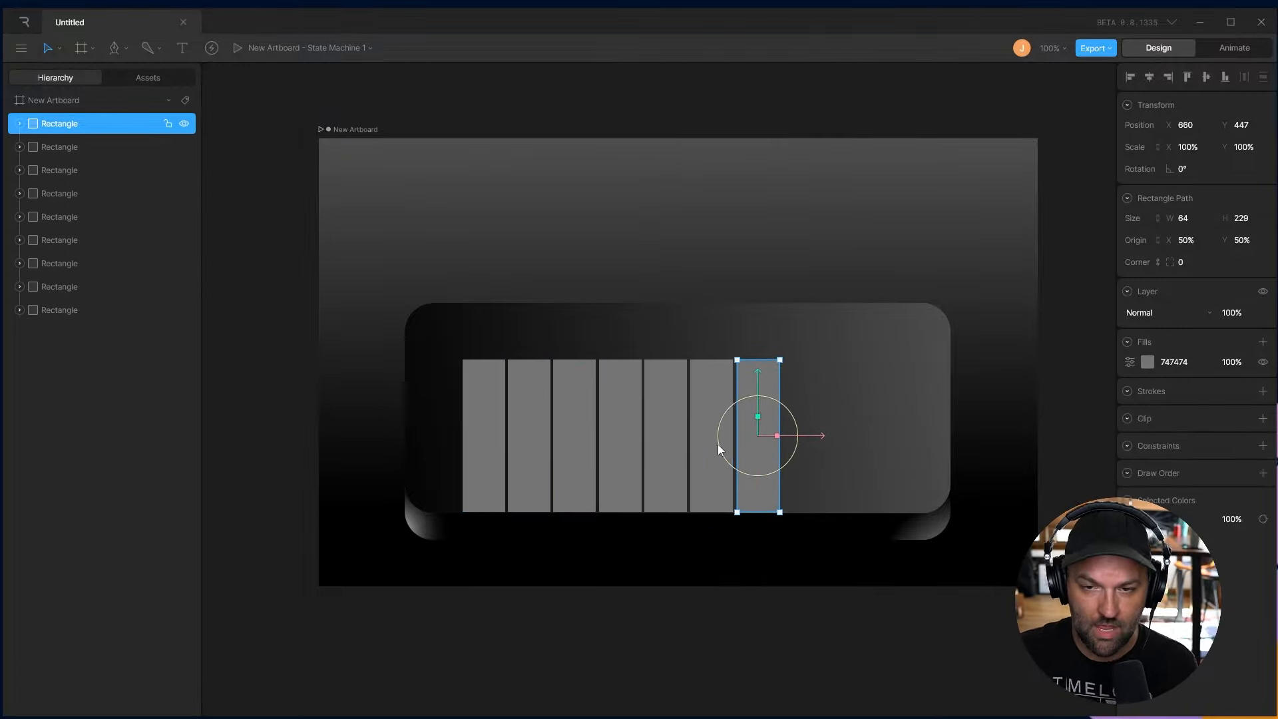
key(Delete)
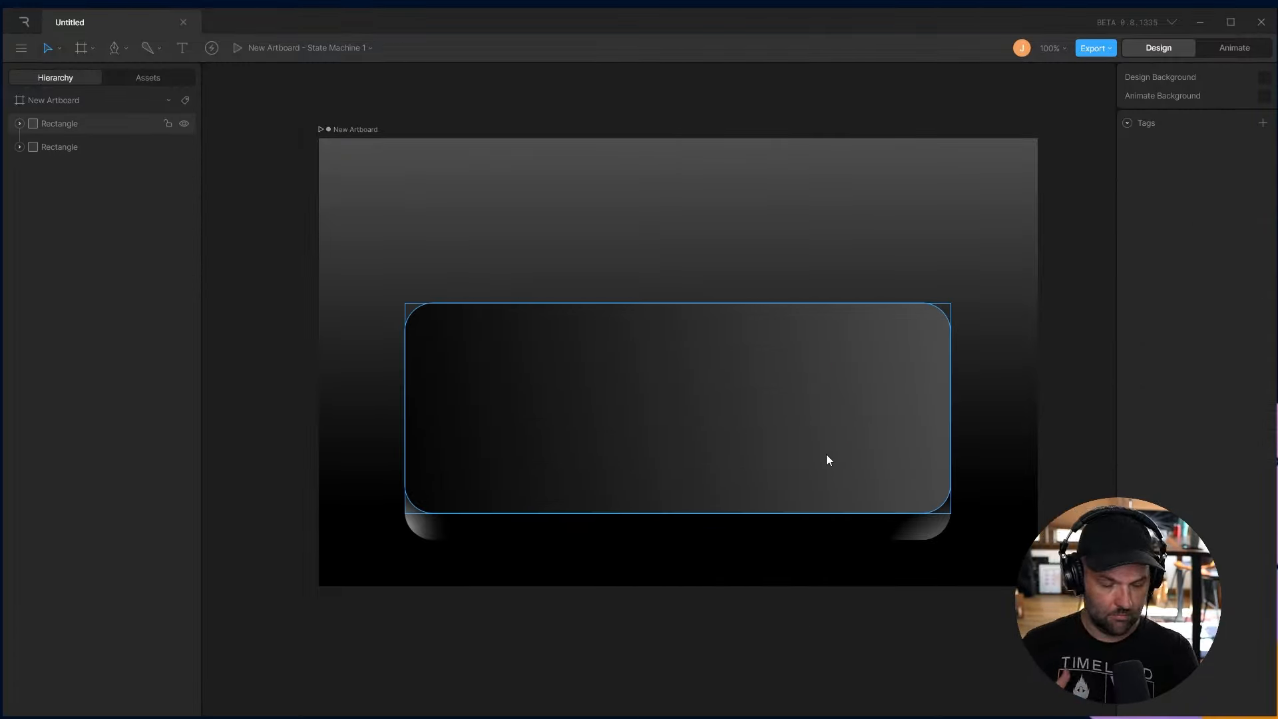
Create a separate artboard of about 393 × 543 beside the scene and draw a rectangle of about 128 × 339 in it
click(81, 55)
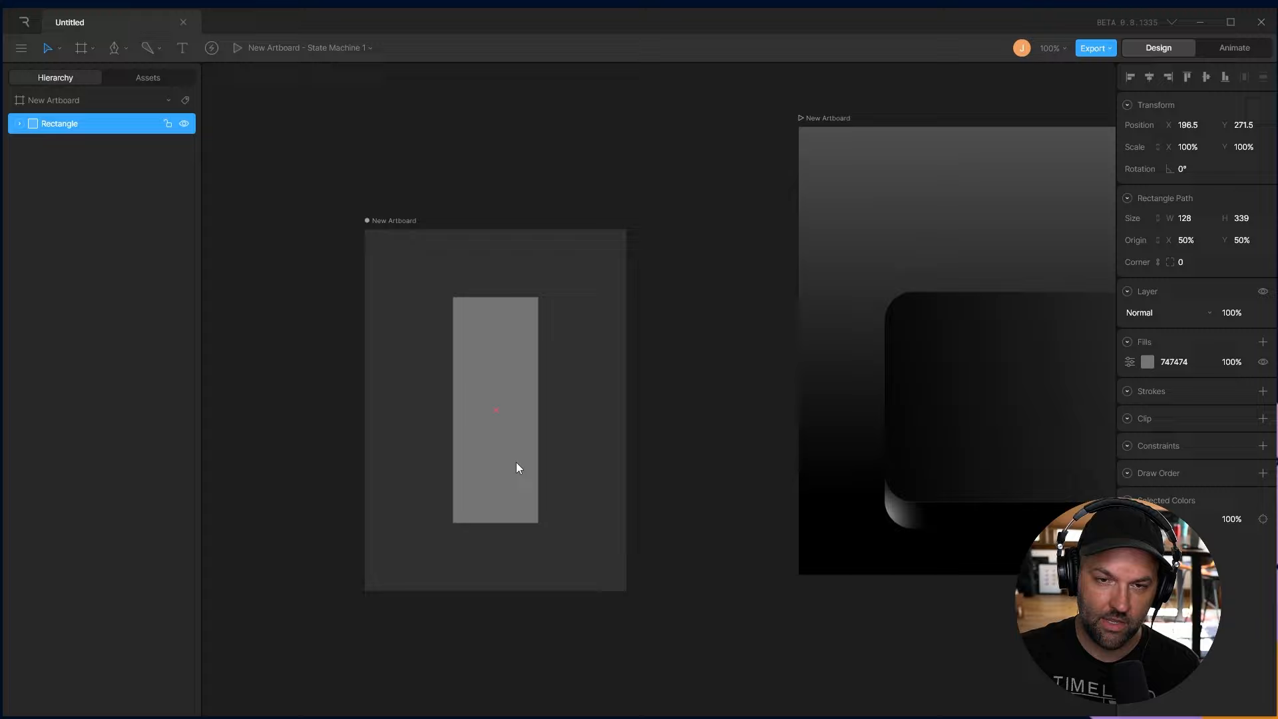
drag(516, 462, 515, 461)
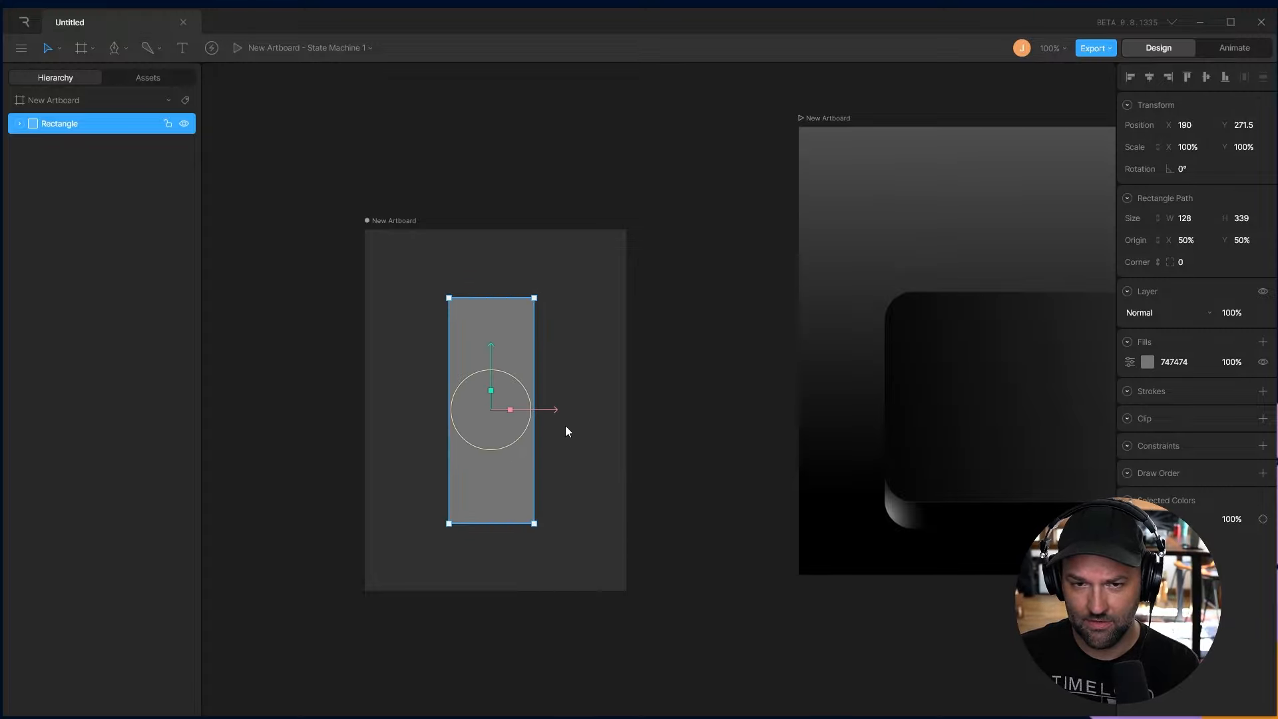
Narrow the key rectangle to 117 wide and fill it with a near-vertical linear gradient from white FFFFFF to light grey D0D0D0
click(1147, 369)
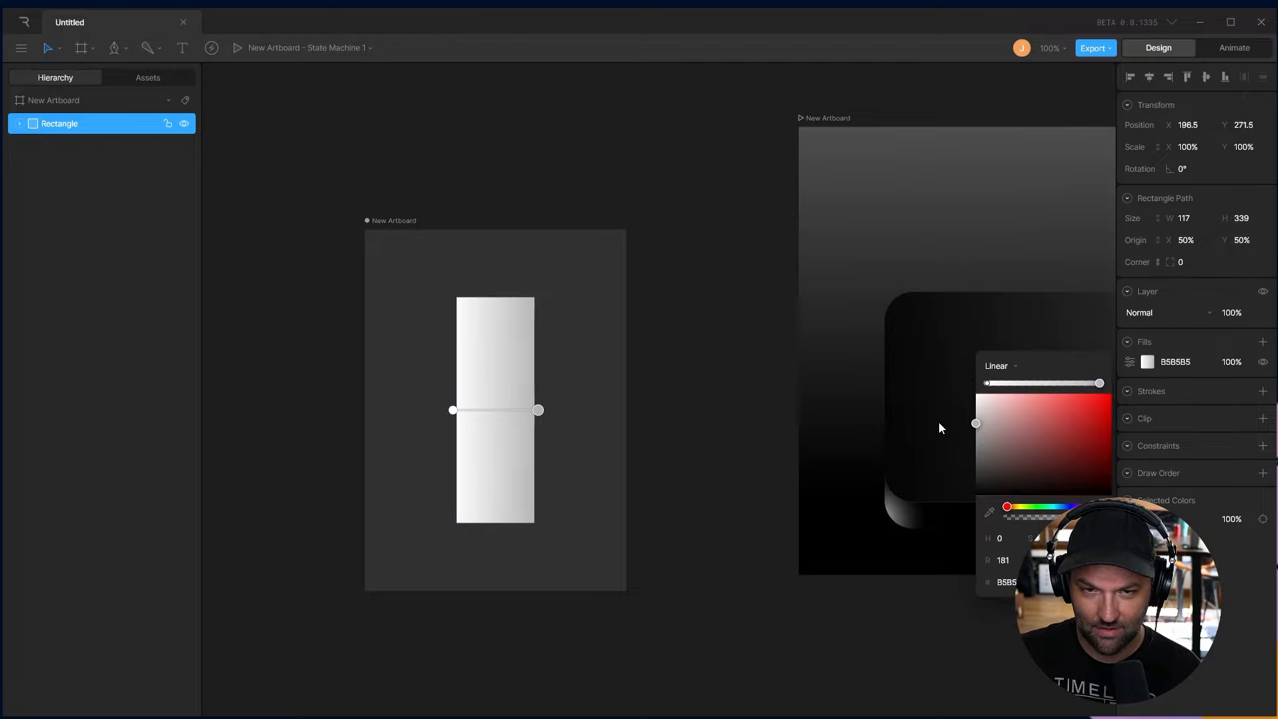
drag(938, 422, 929, 412)
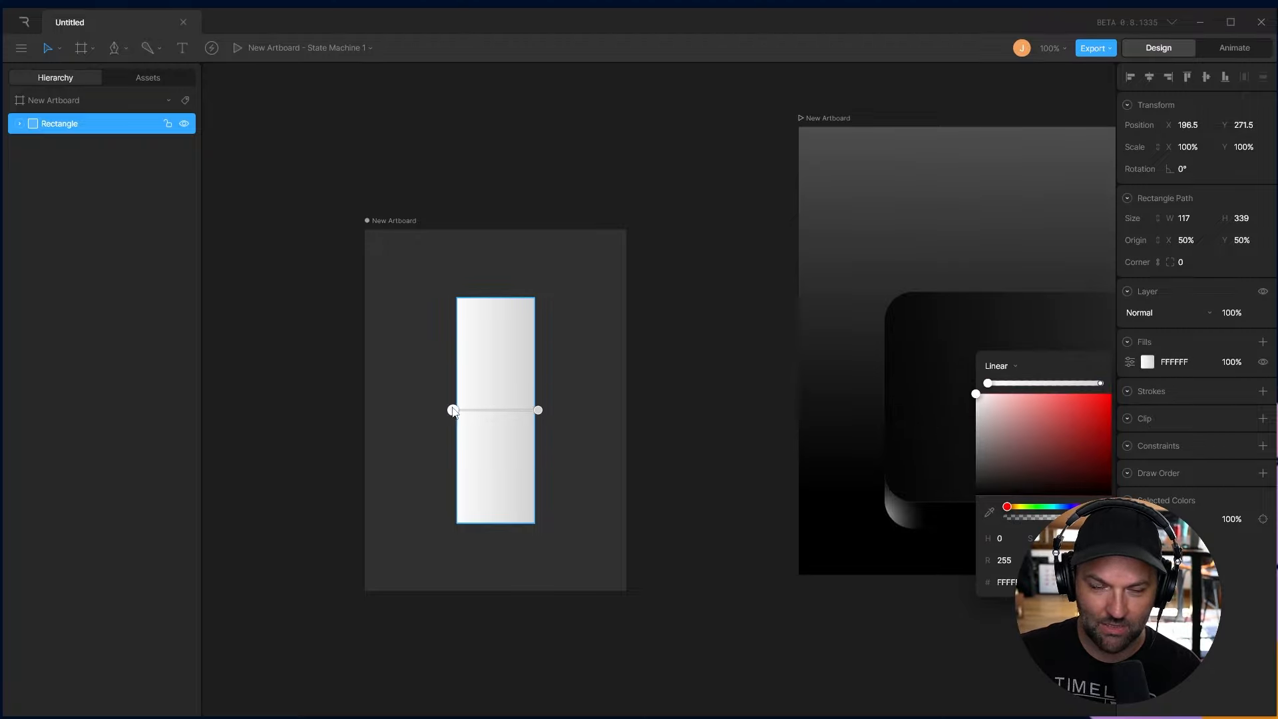
drag(452, 411, 484, 315)
drag(538, 410, 510, 497)
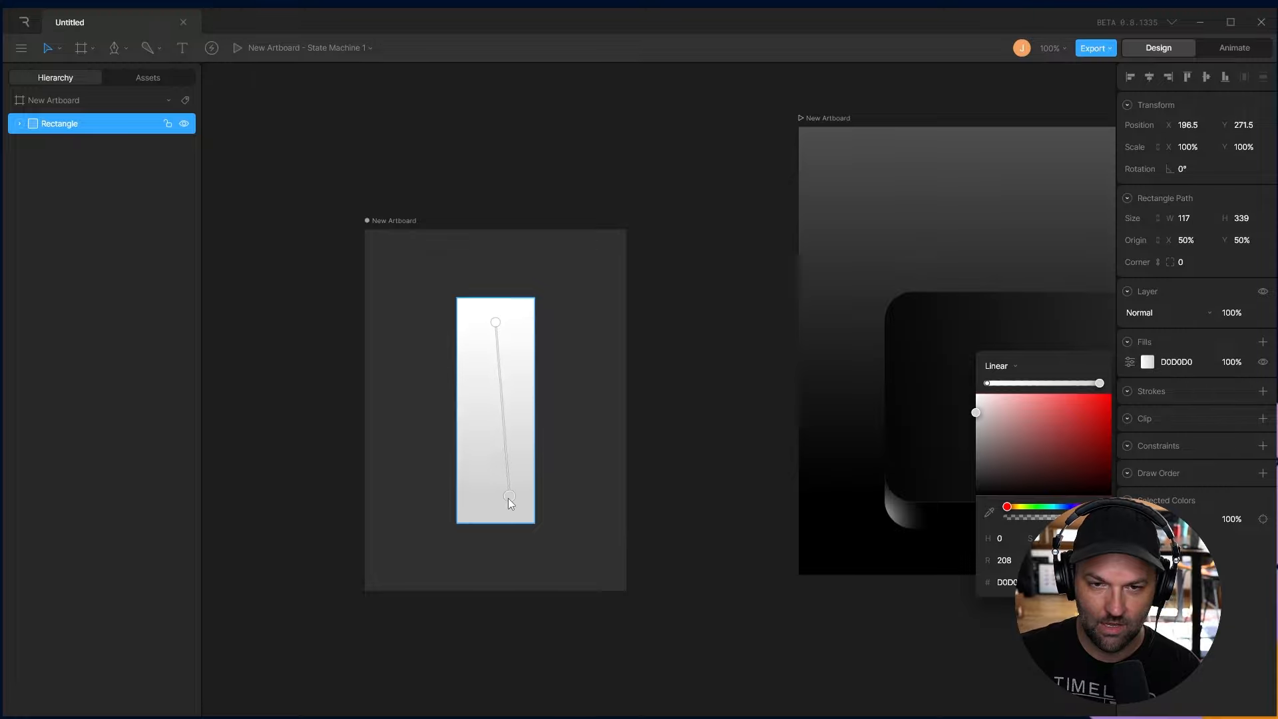
click(832, 408)
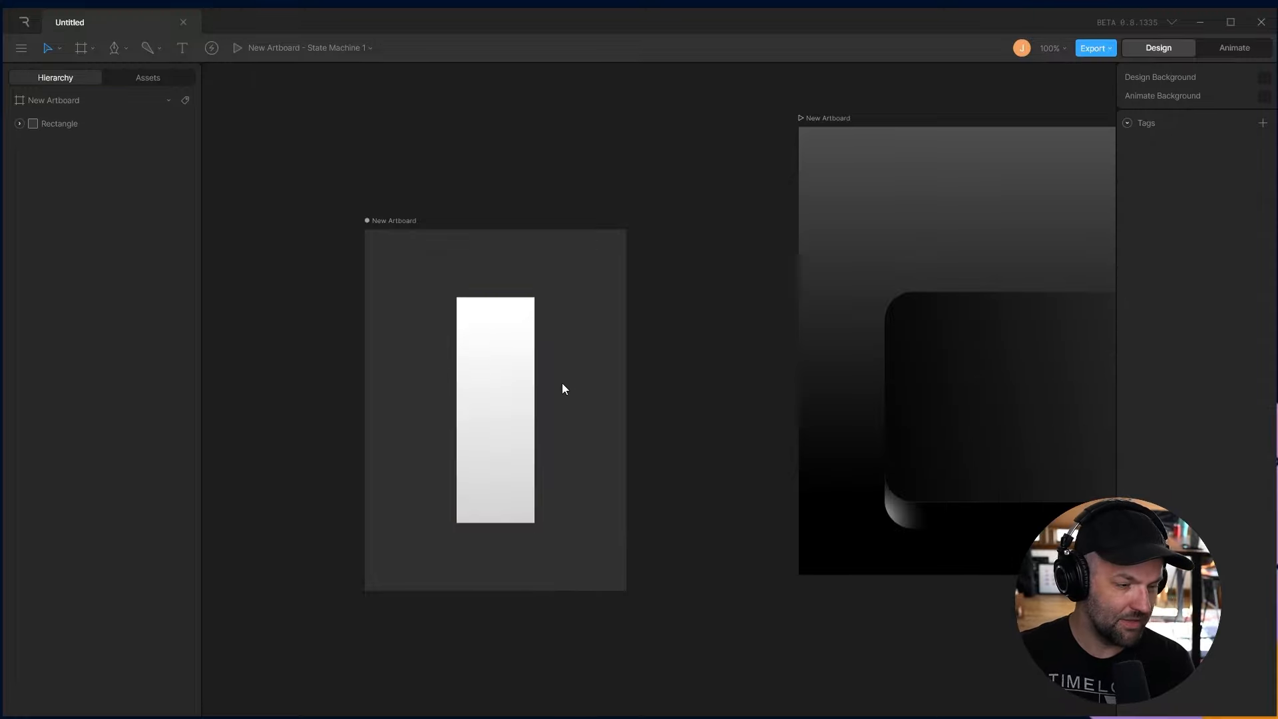
Convert the key rectangle to a custom path and round its two bottom corners to 24
click(517, 391)
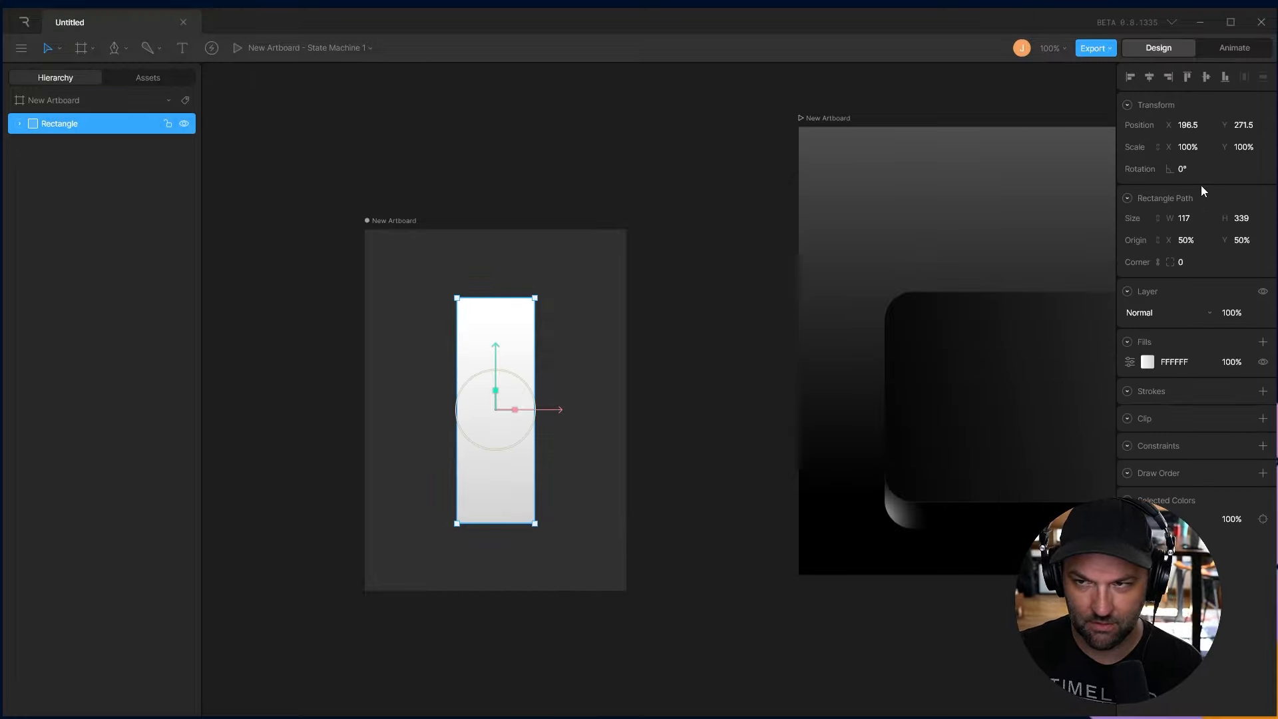
key(Return)
key(Return)
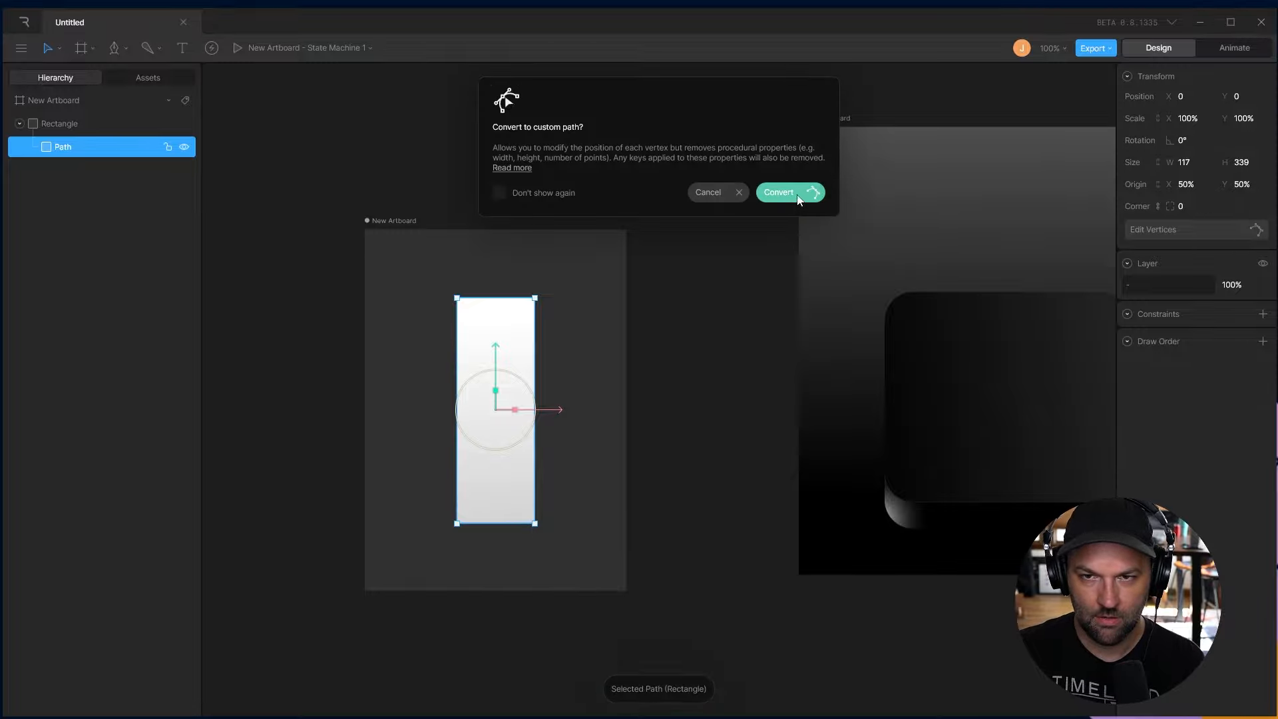
click(798, 196)
drag(402, 494, 639, 576)
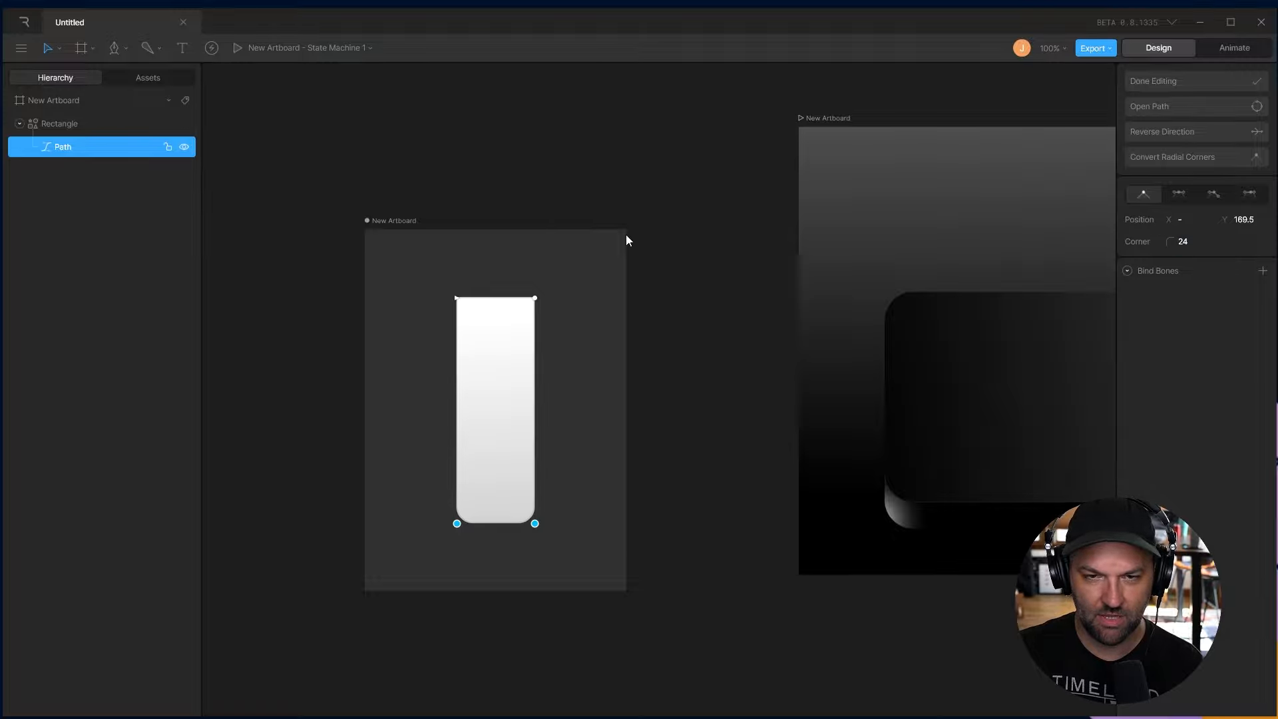
click(674, 288)
key(Escape)
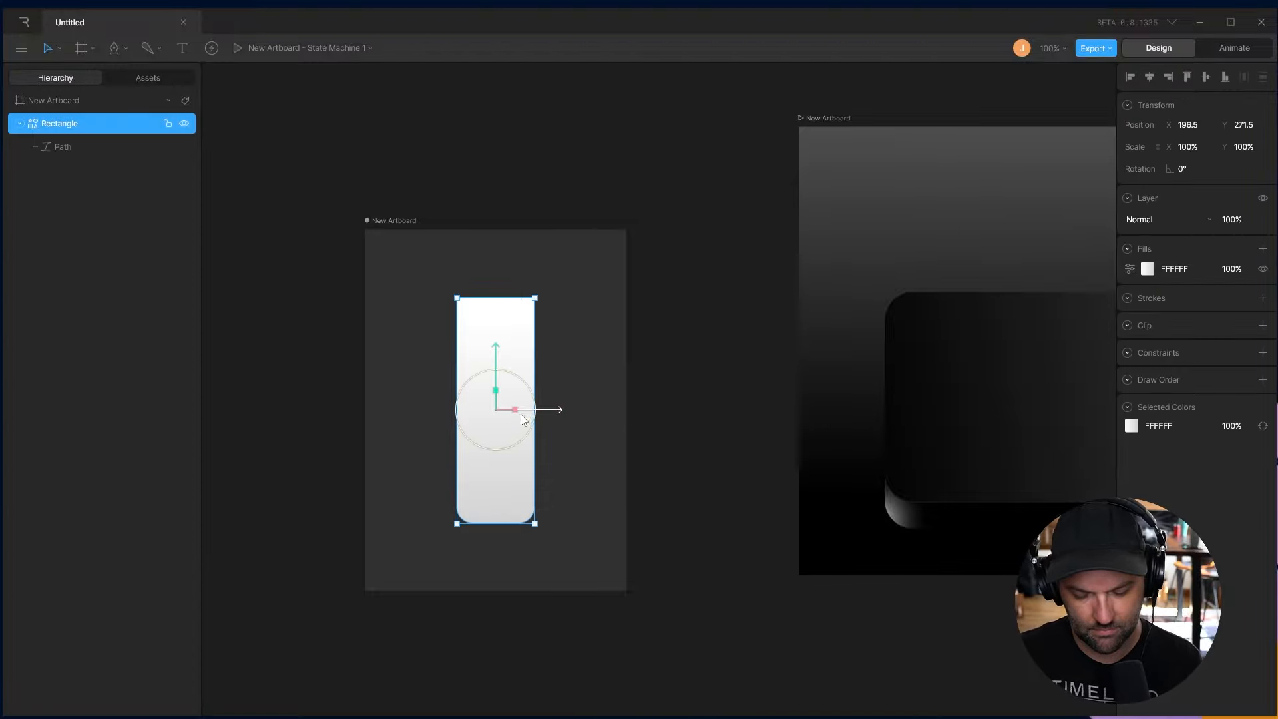
Duplicate the key shape and offset the copy slightly downward, nested inside the original
key(ctrl+d)
drag(496, 359, 516, 387)
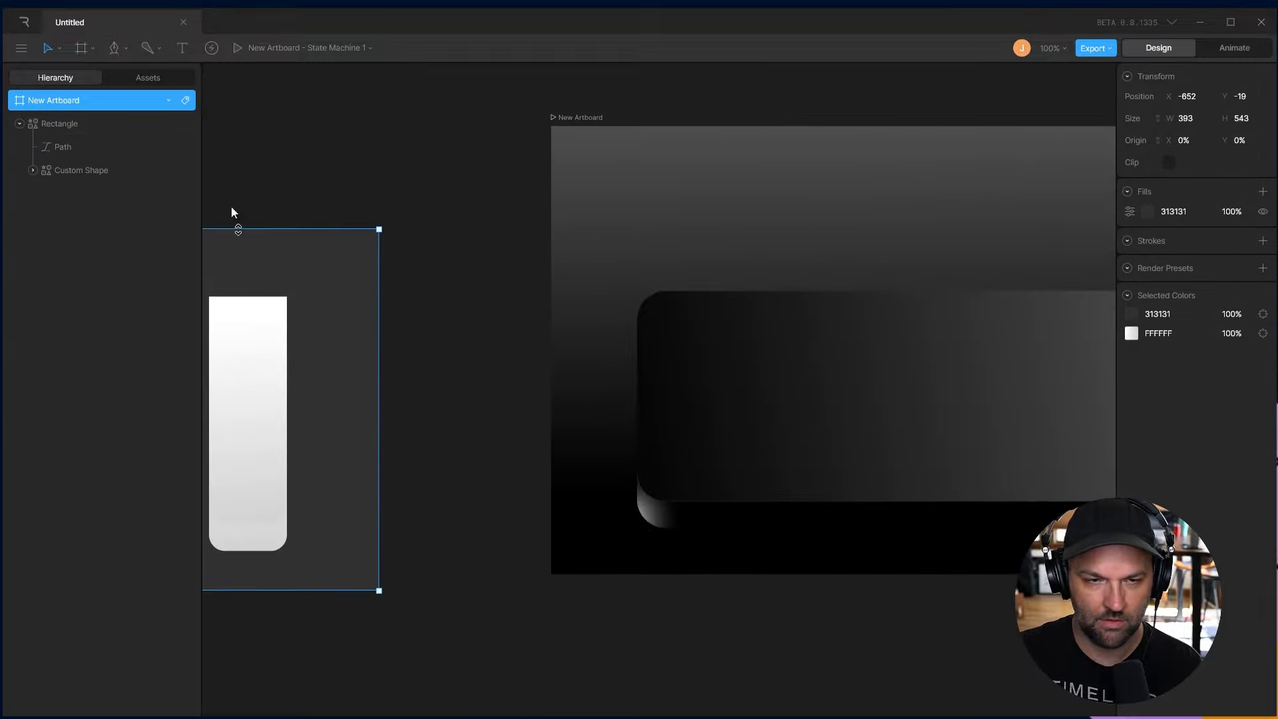
drag(469, 302, 488, 305)
Rename the key's artboard as White Key and the piano artboard as Scene
click(83, 51)
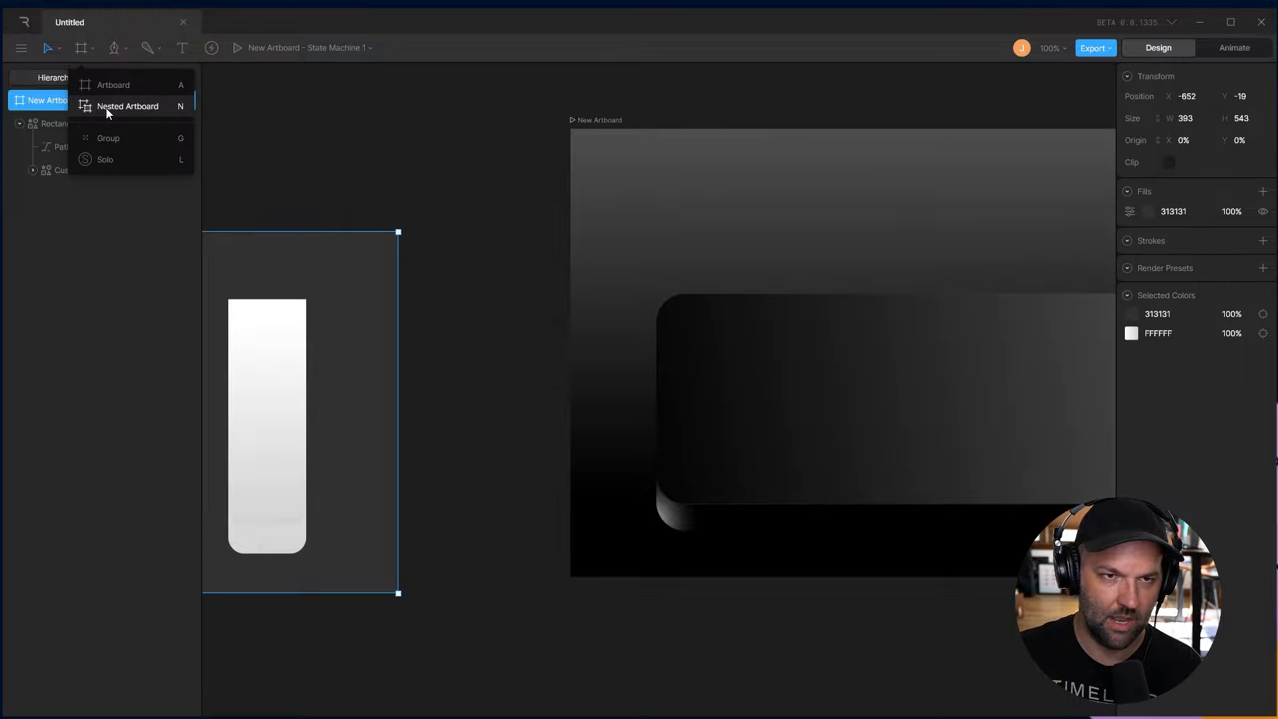
click(106, 108)
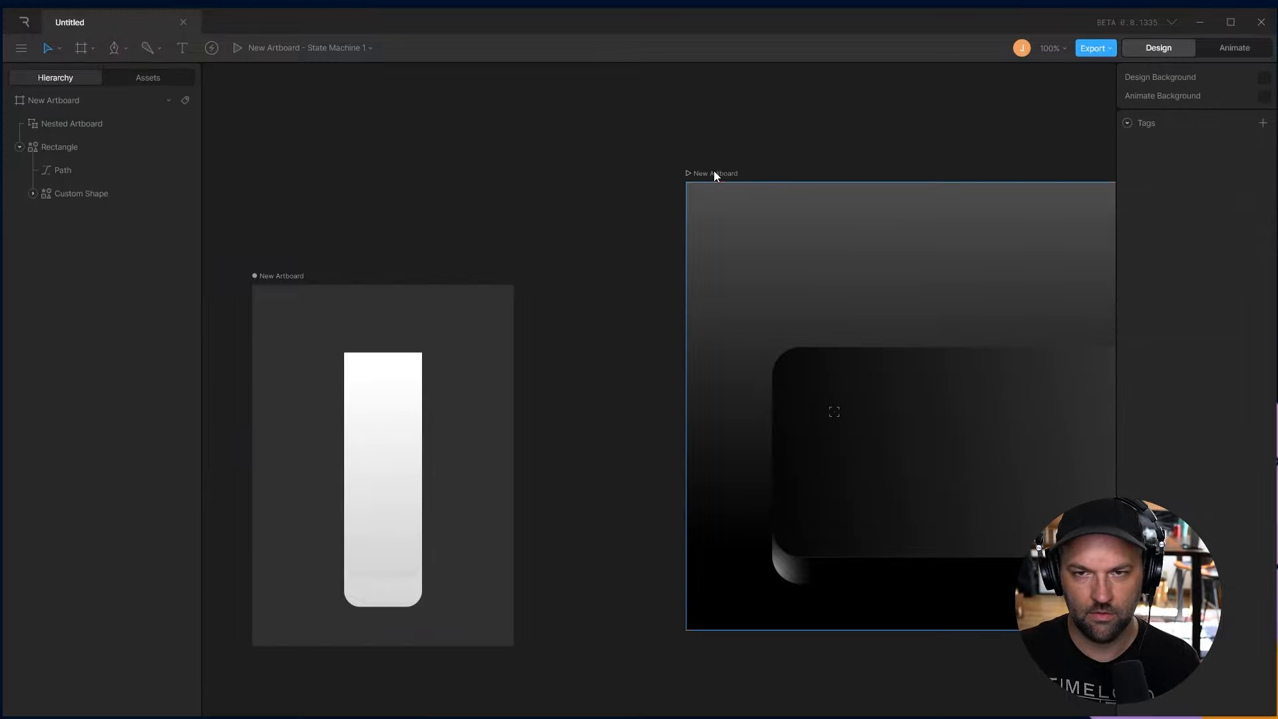
click(716, 174)
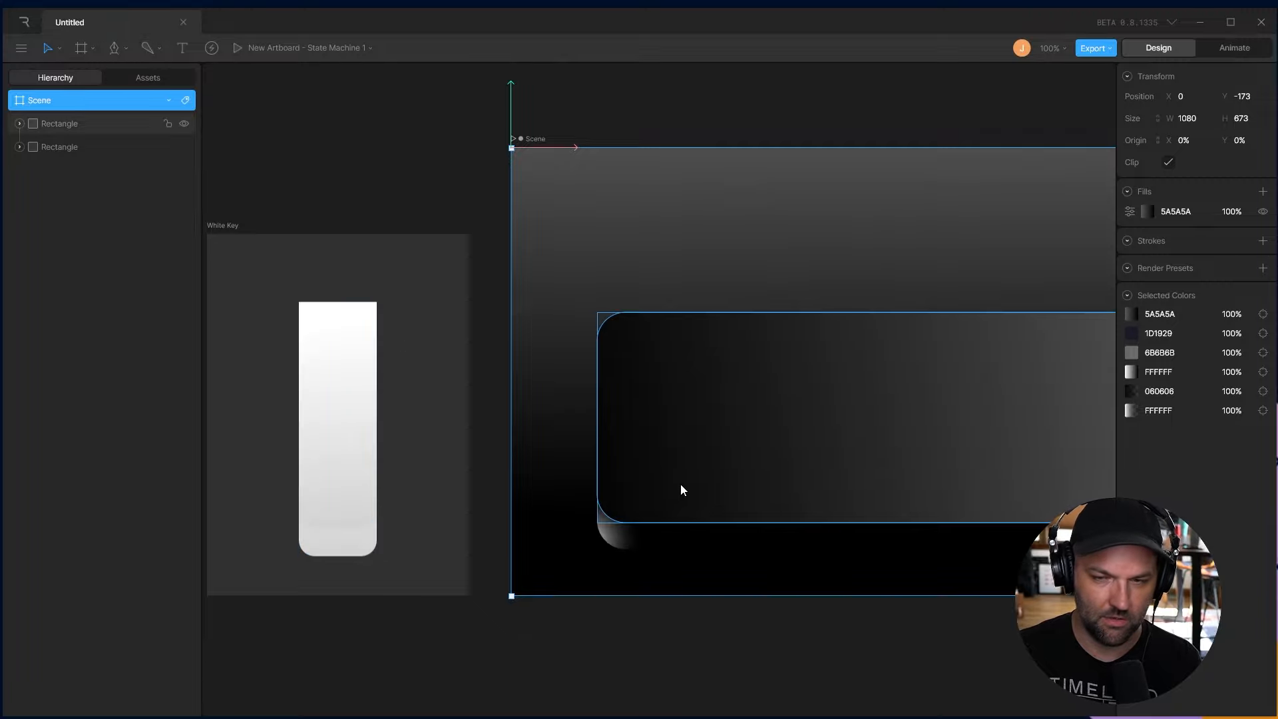
click(562, 127)
click(543, 139)
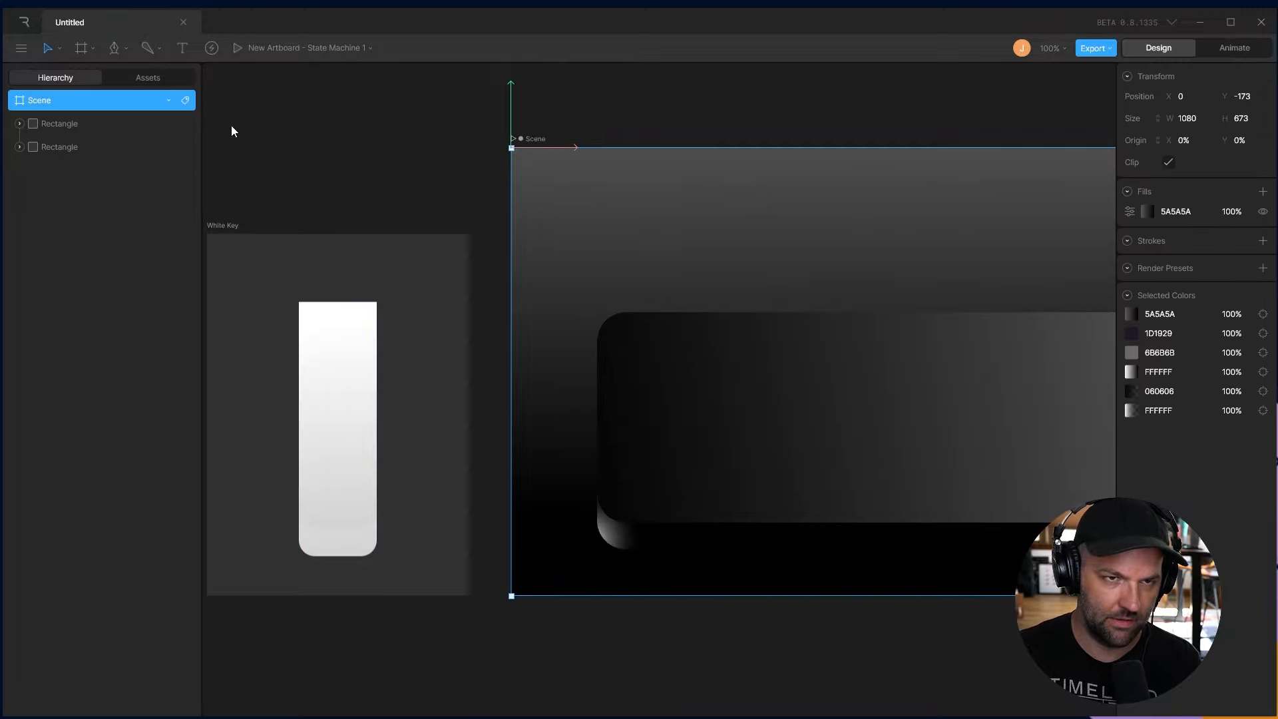
Nest an instance of the White Key artboard in the Scene artboard over the piano body
click(85, 52)
click(106, 109)
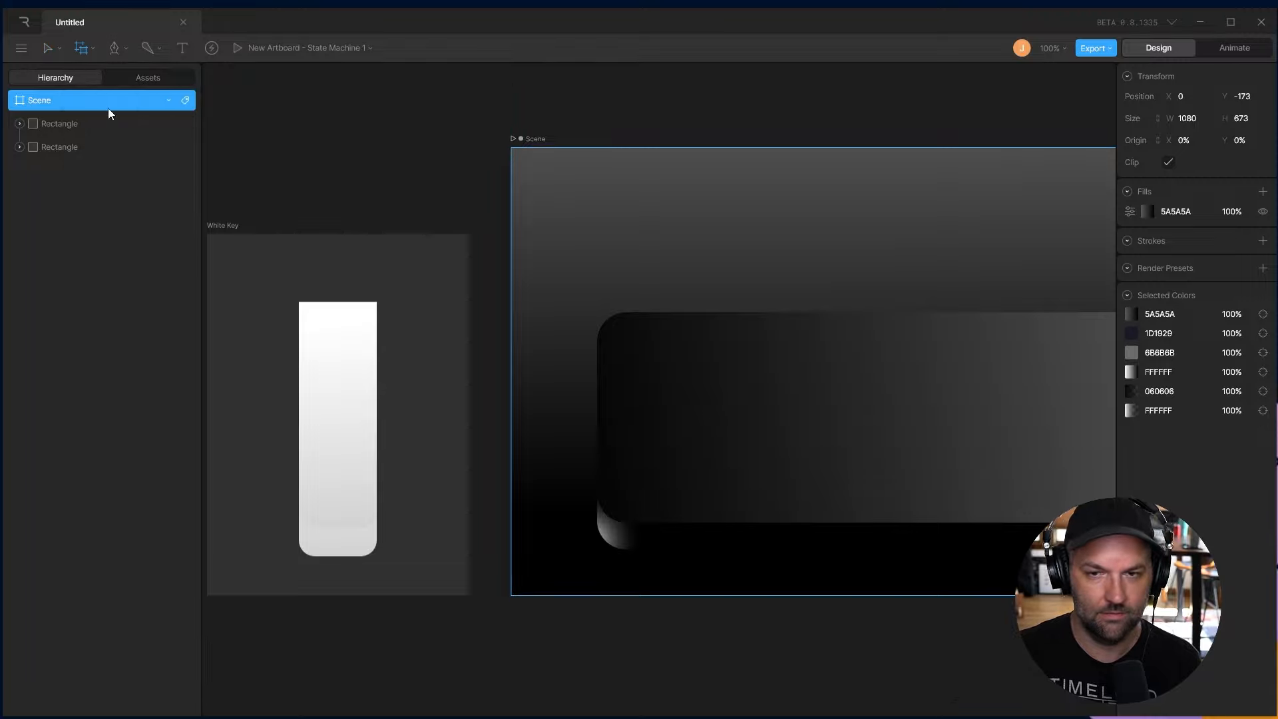
click(652, 367)
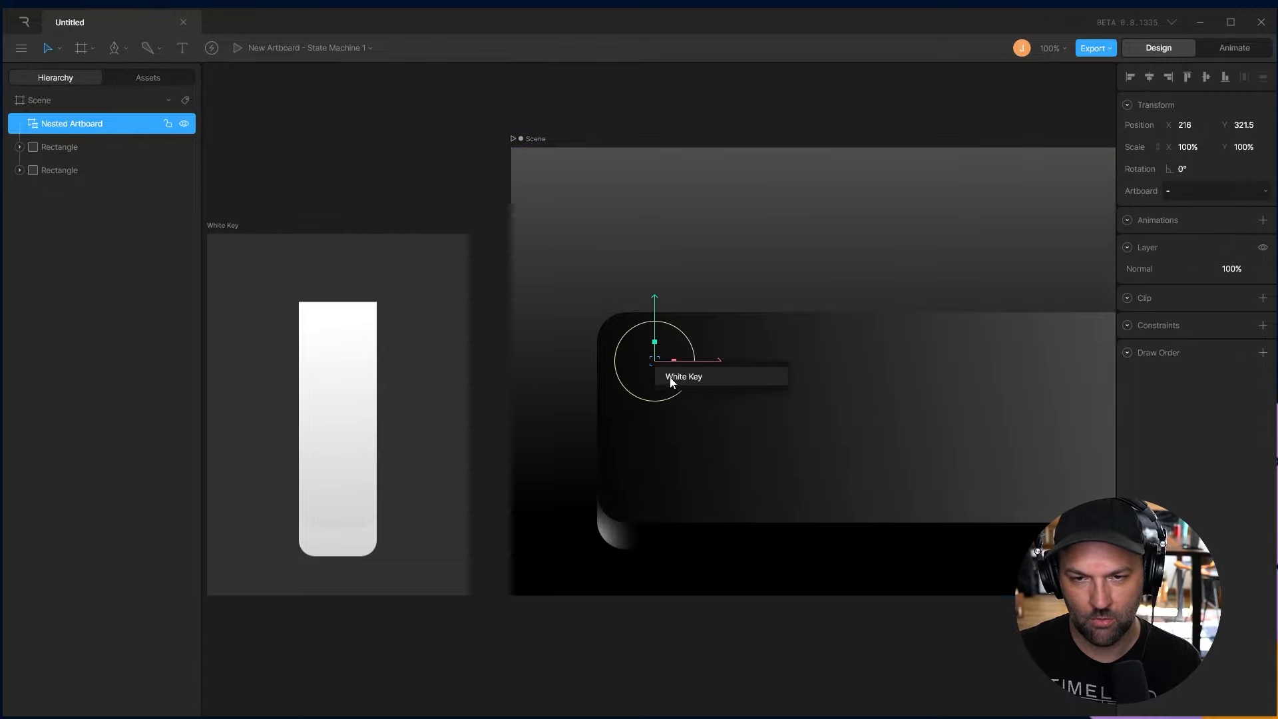
click(693, 378)
Make the White Key artboard's background transparent by setting its fill opacity to 0%
click(369, 258)
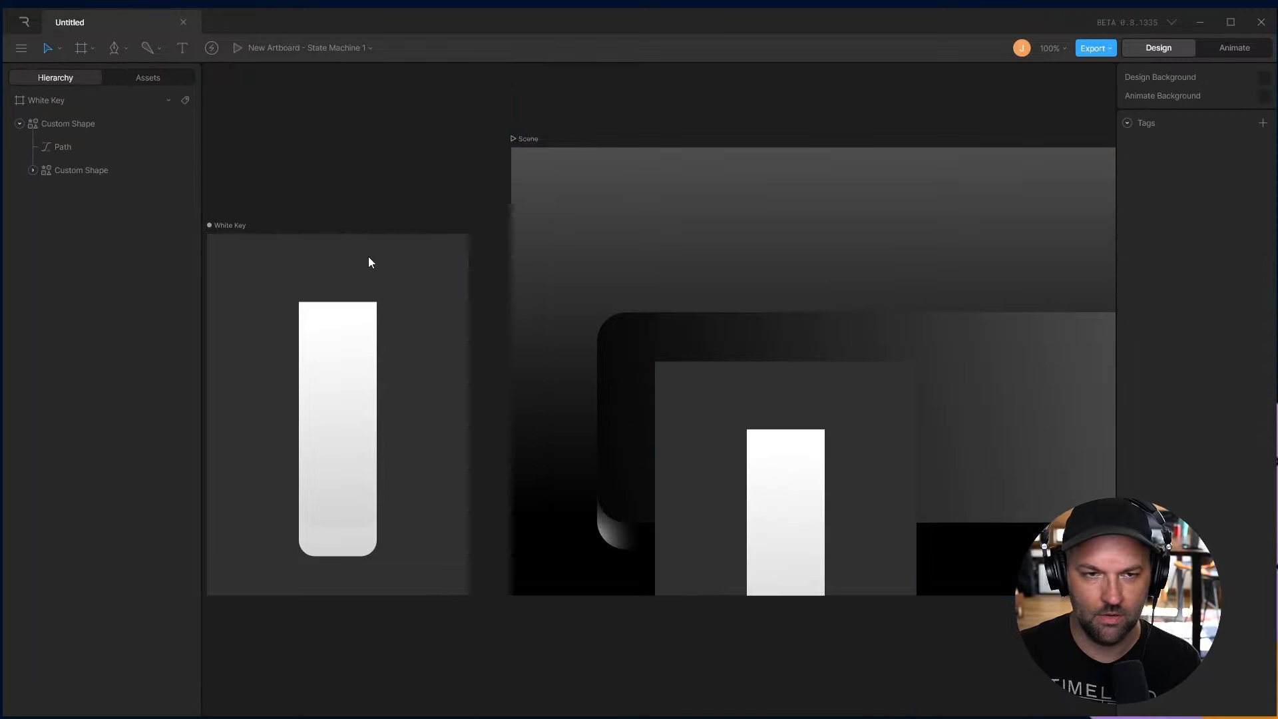
click(233, 225)
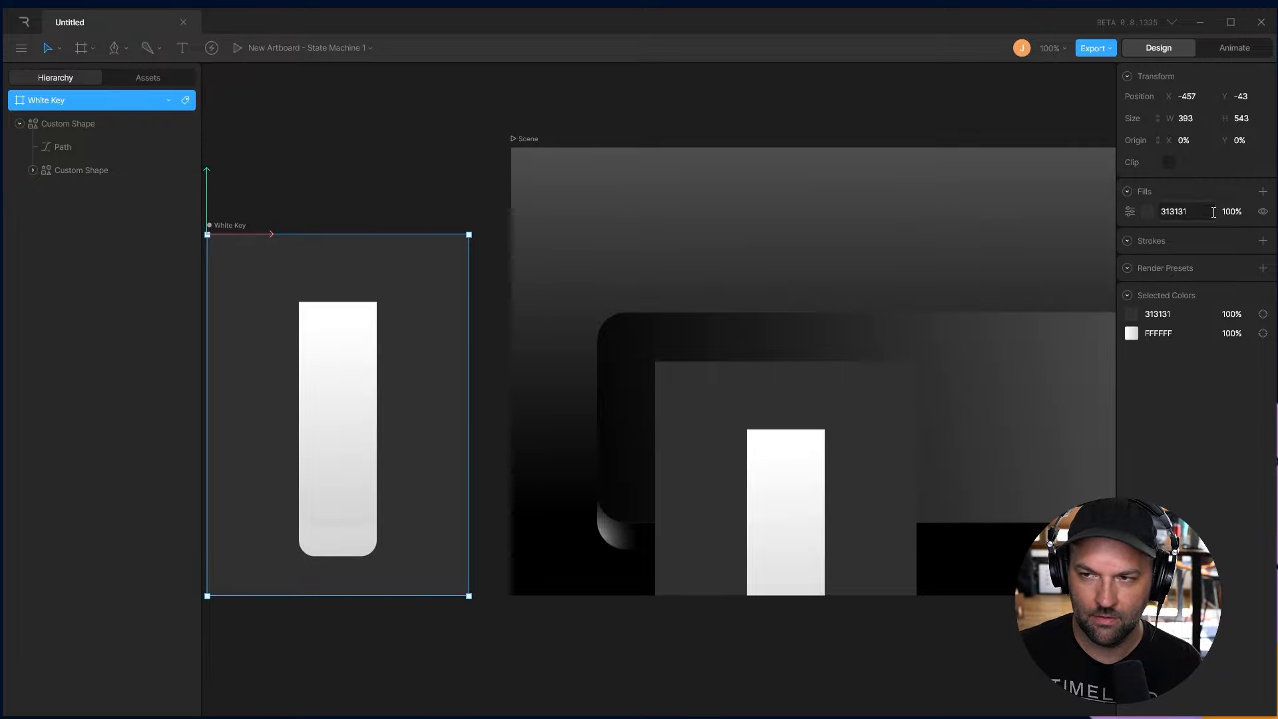
drag(1229, 210, 1236, 494)
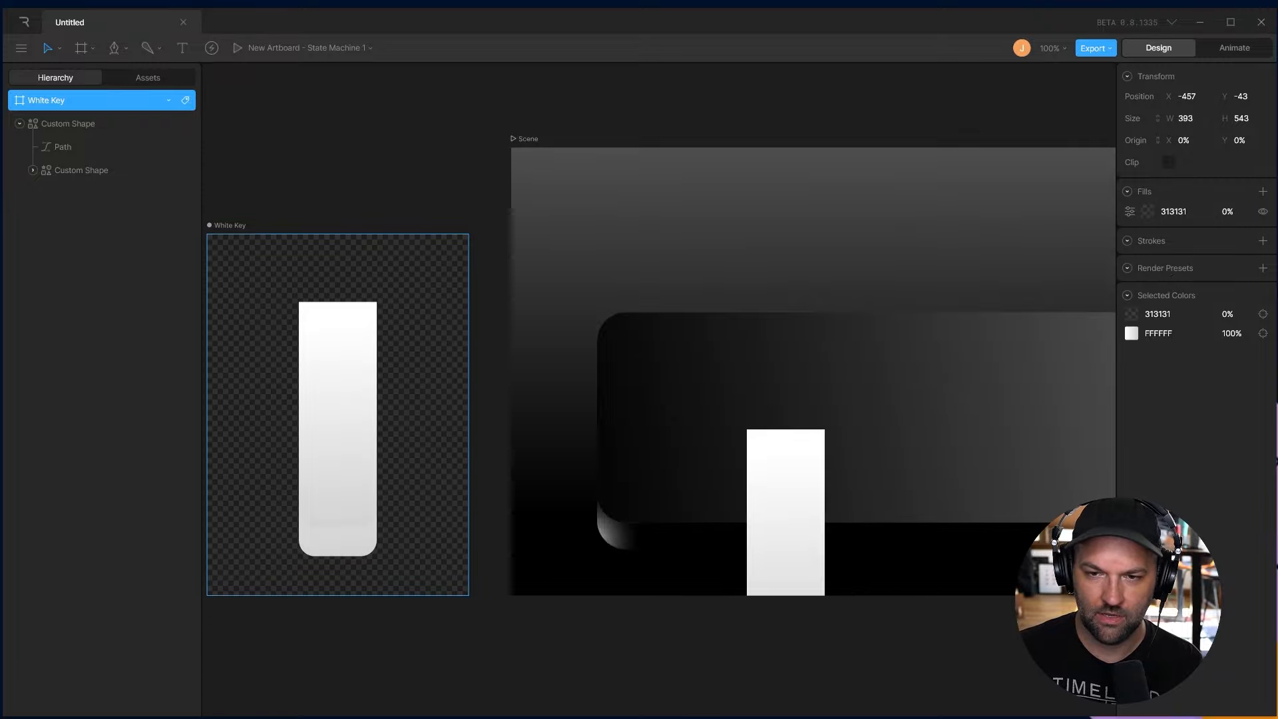
Crop the White Key artboard close around its key and scale the nested instance to 70% near the piano body's left end
drag(791, 458, 828, 375)
drag(817, 418, 738, 304)
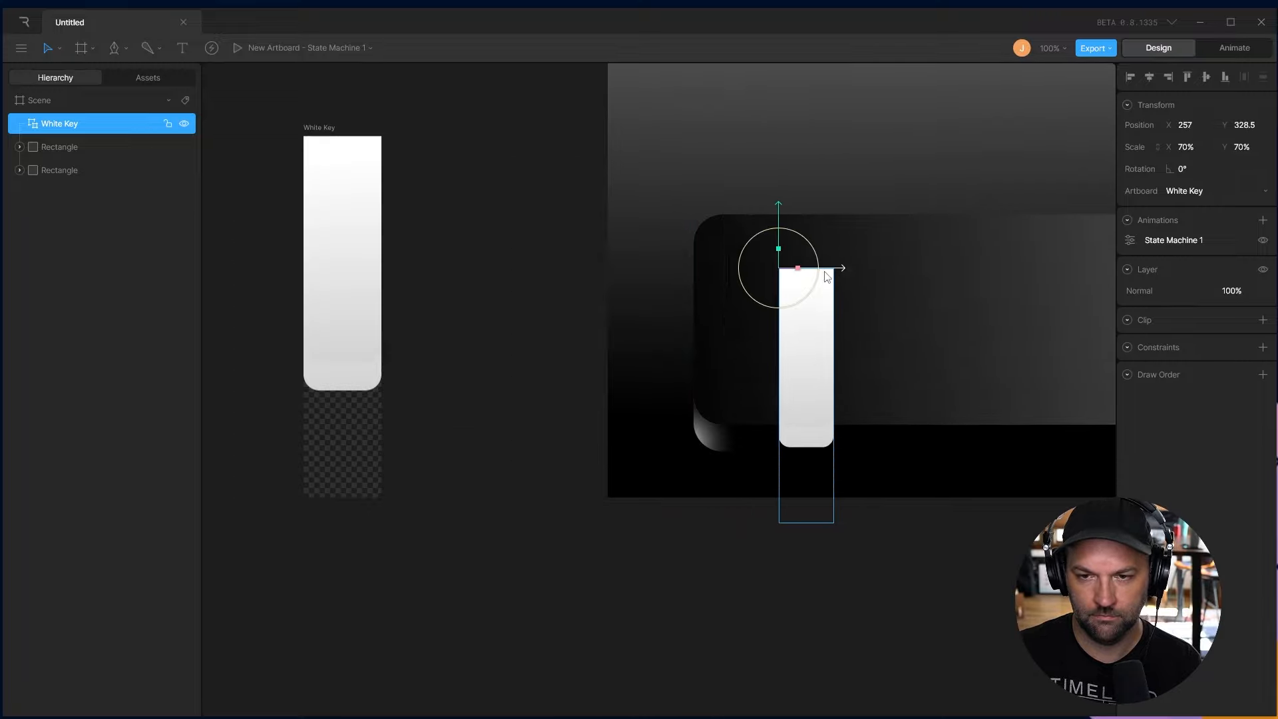
drag(807, 373, 769, 373)
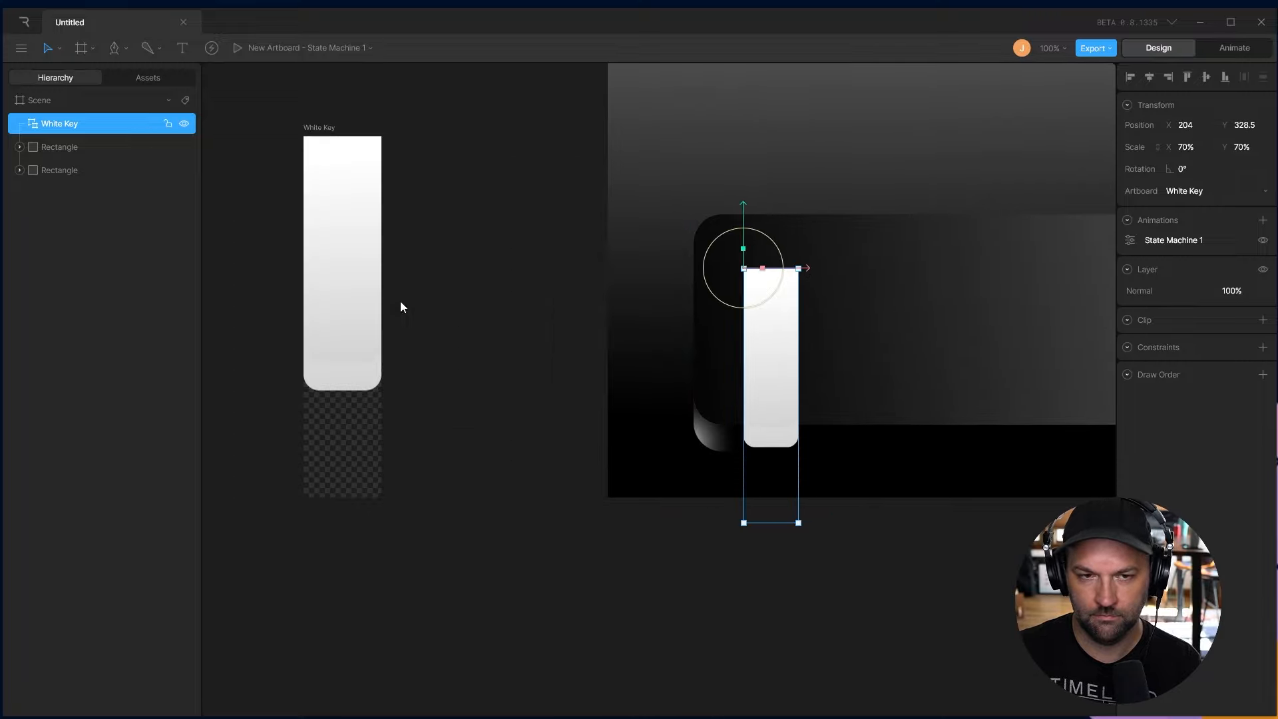
click(359, 376)
click(359, 498)
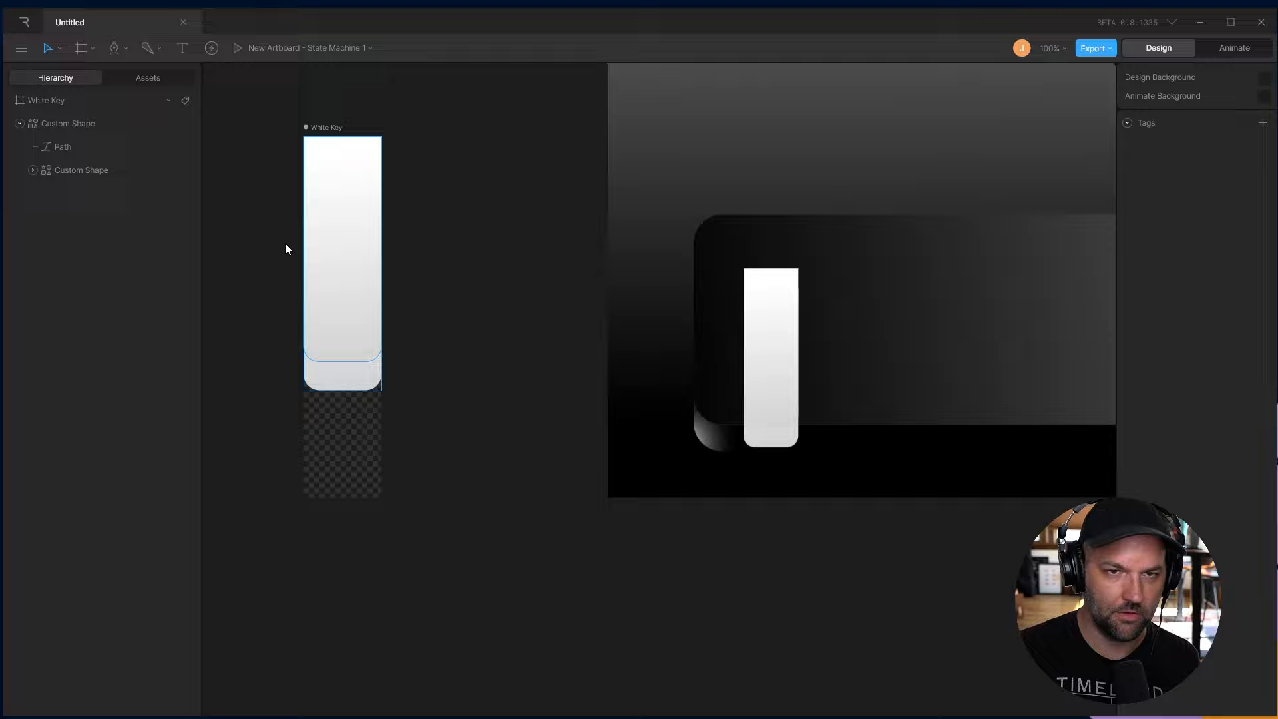
Rename the upper key shape White_Key_Top and pull its nested copy out as a separate shape named White Key_Side
double_click(70, 121)
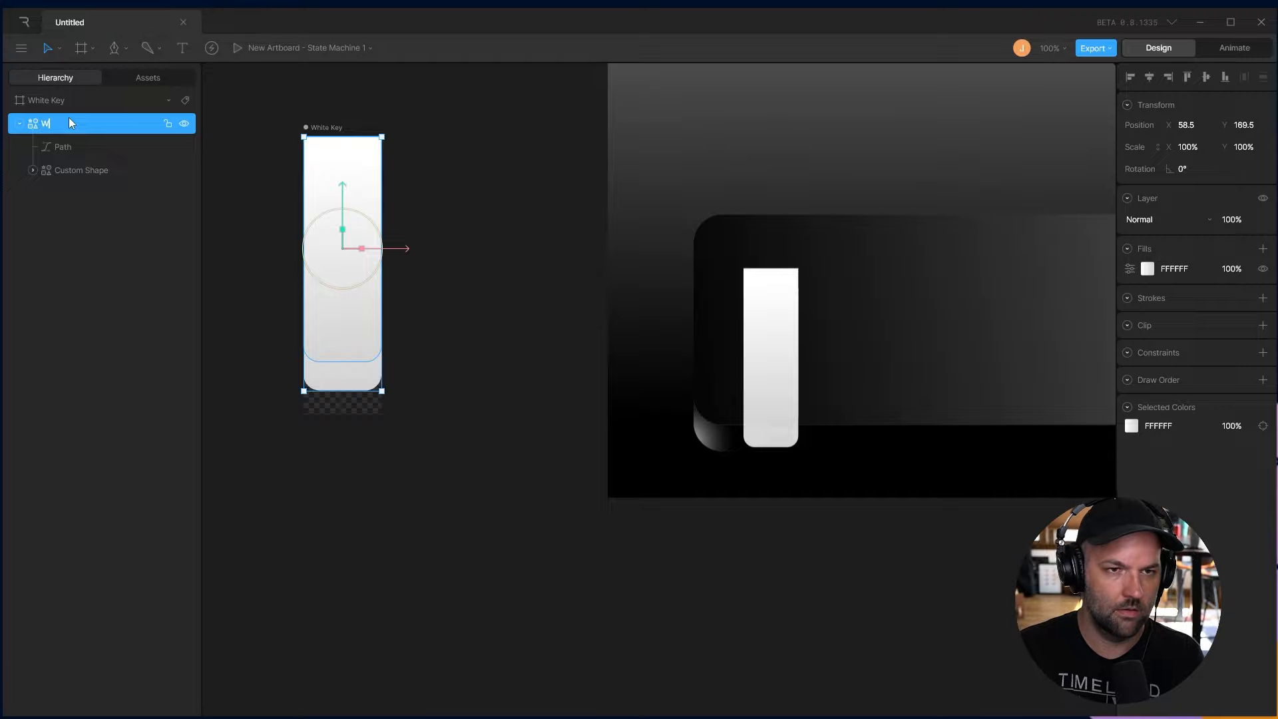
text(White_Key_To)
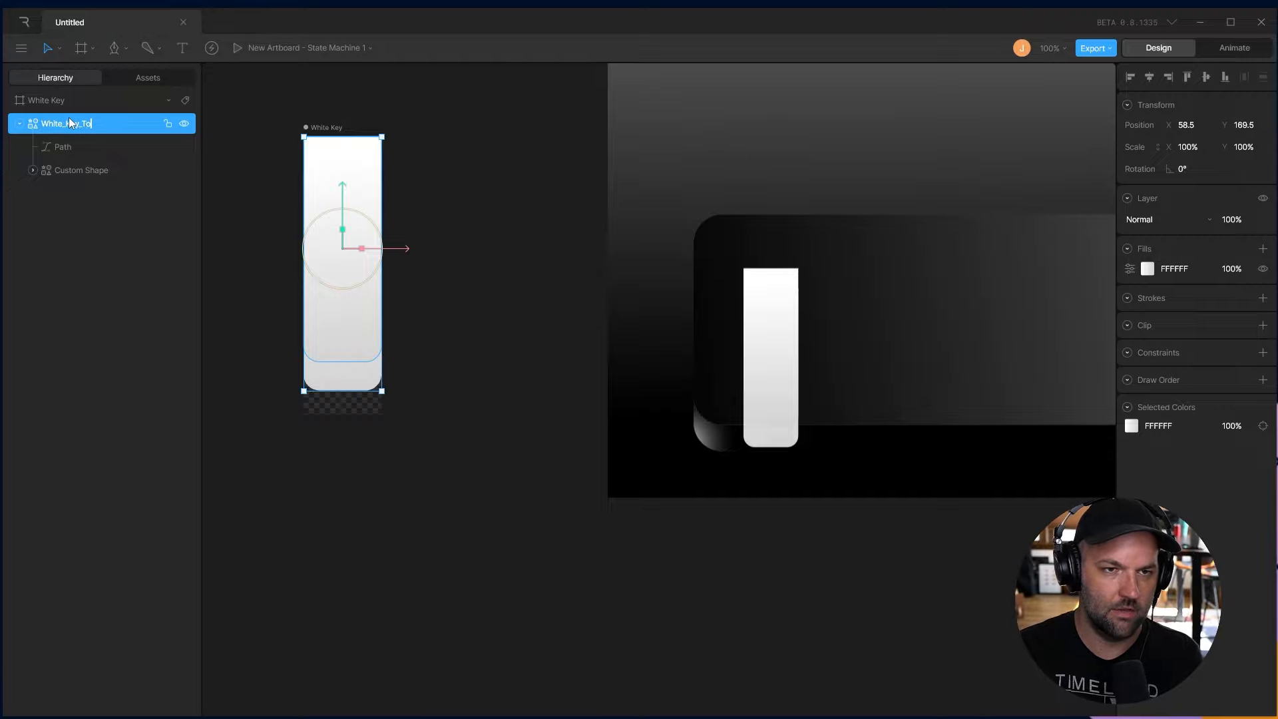
text(p)
click(79, 147)
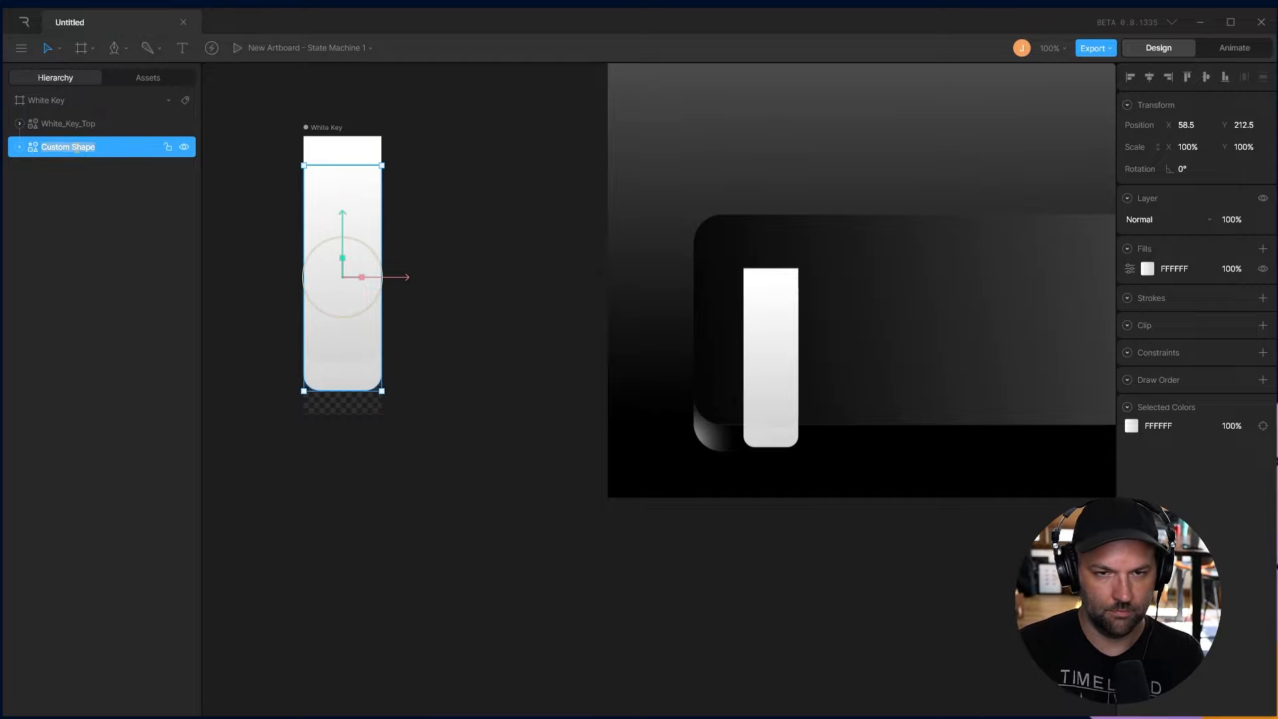
text(White Key_Sided)
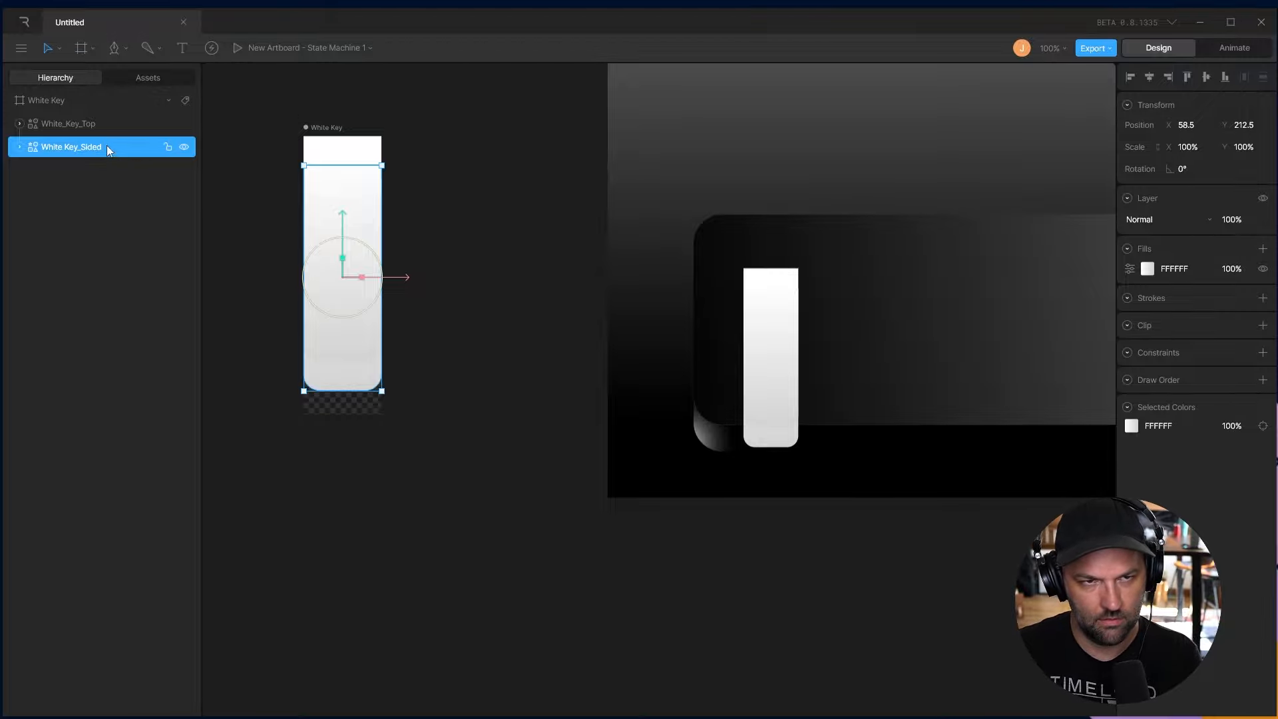
double_click(96, 145)
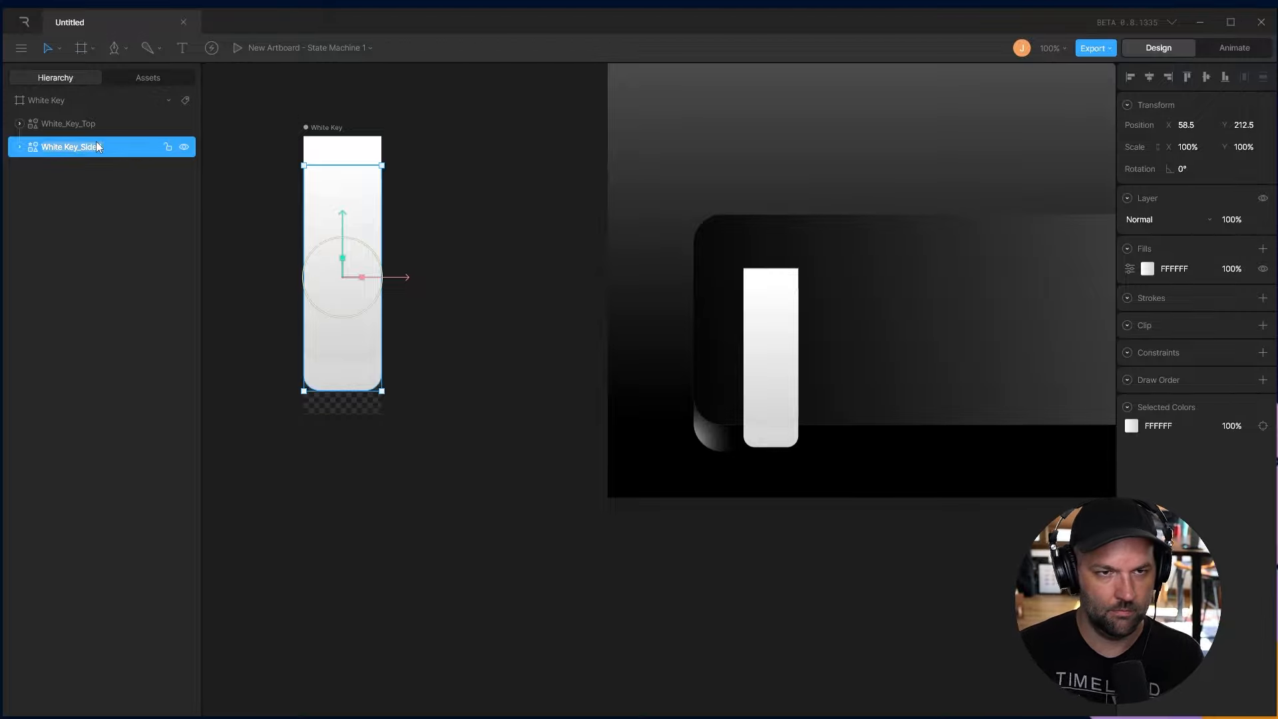
key(Right)
key(BackSpace)
Darken the White Key_Side gradient with grey stops, including 686868, and reposition them to shade the key's lower front edge
click(1147, 269)
drag(985, 313, 893, 361)
drag(1103, 291, 1063, 290)
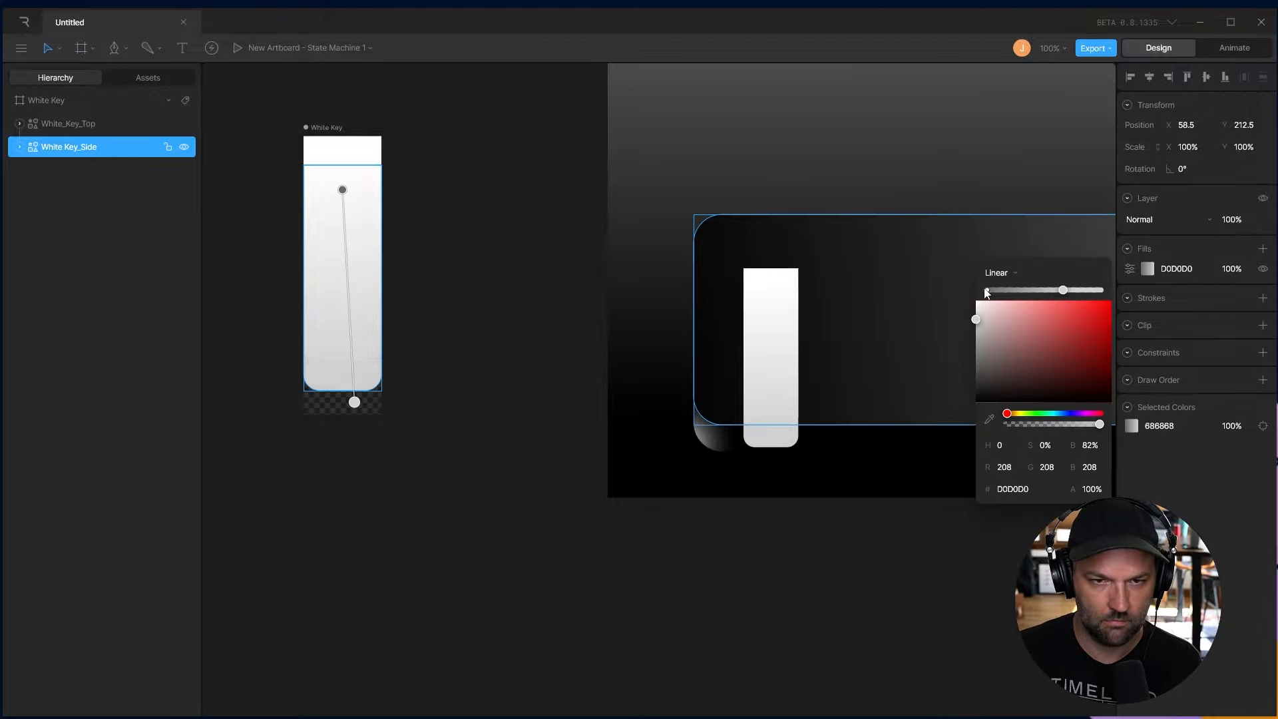
drag(977, 311, 976, 326)
drag(342, 190, 311, 413)
drag(354, 402, 353, 315)
click(477, 294)
drag(477, 294, 476, 347)
Move the nested White Key in the Scene to X 218, Y 336.5
click(764, 453)
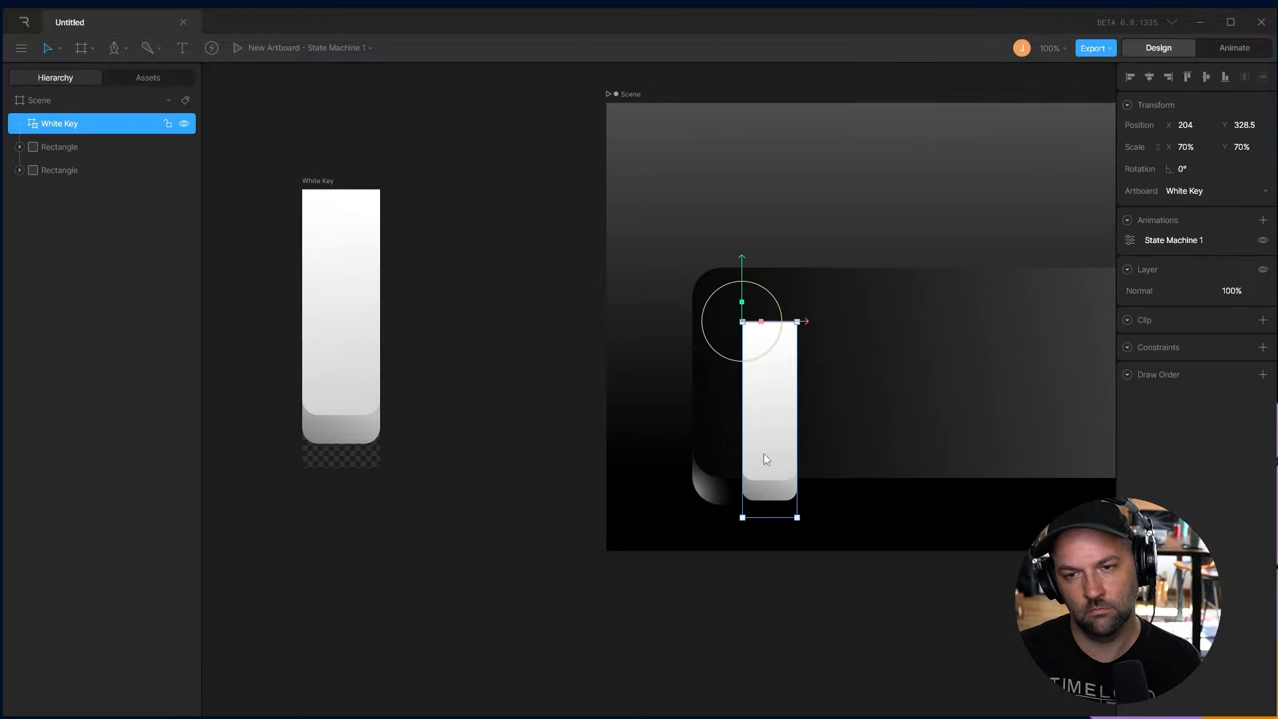
drag(767, 399, 574, 358)
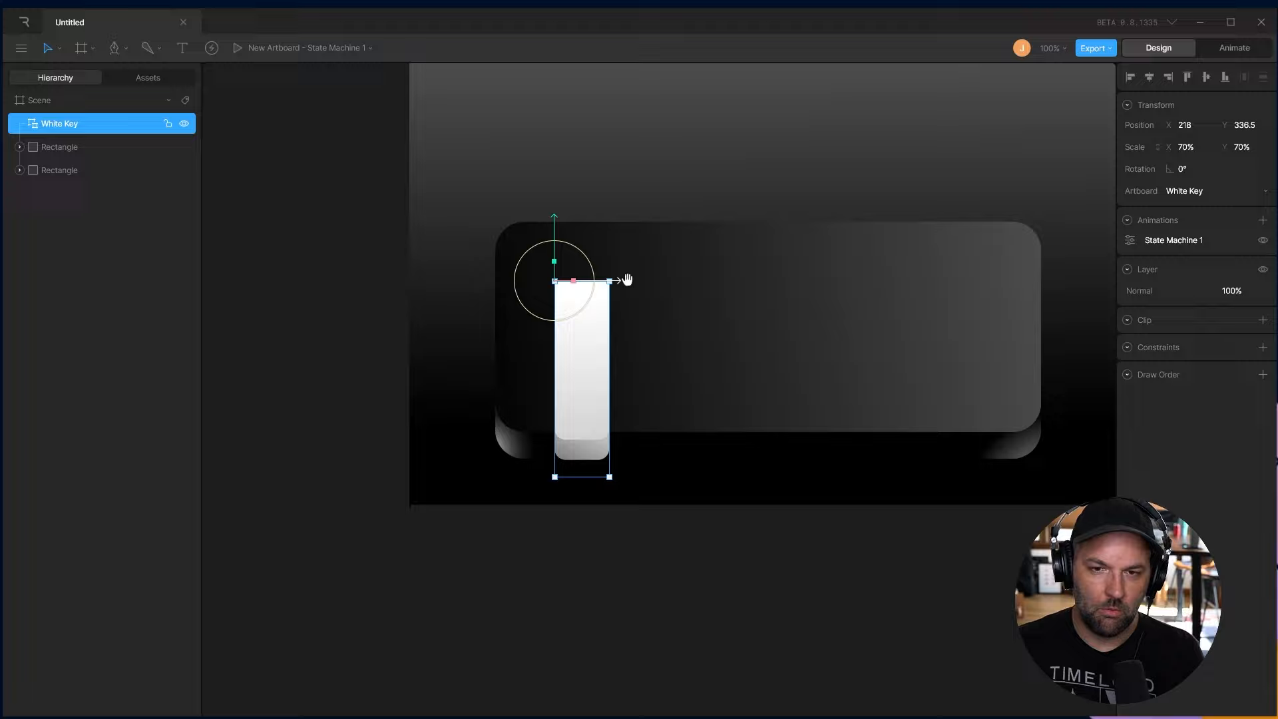
drag(627, 279, 789, 334)
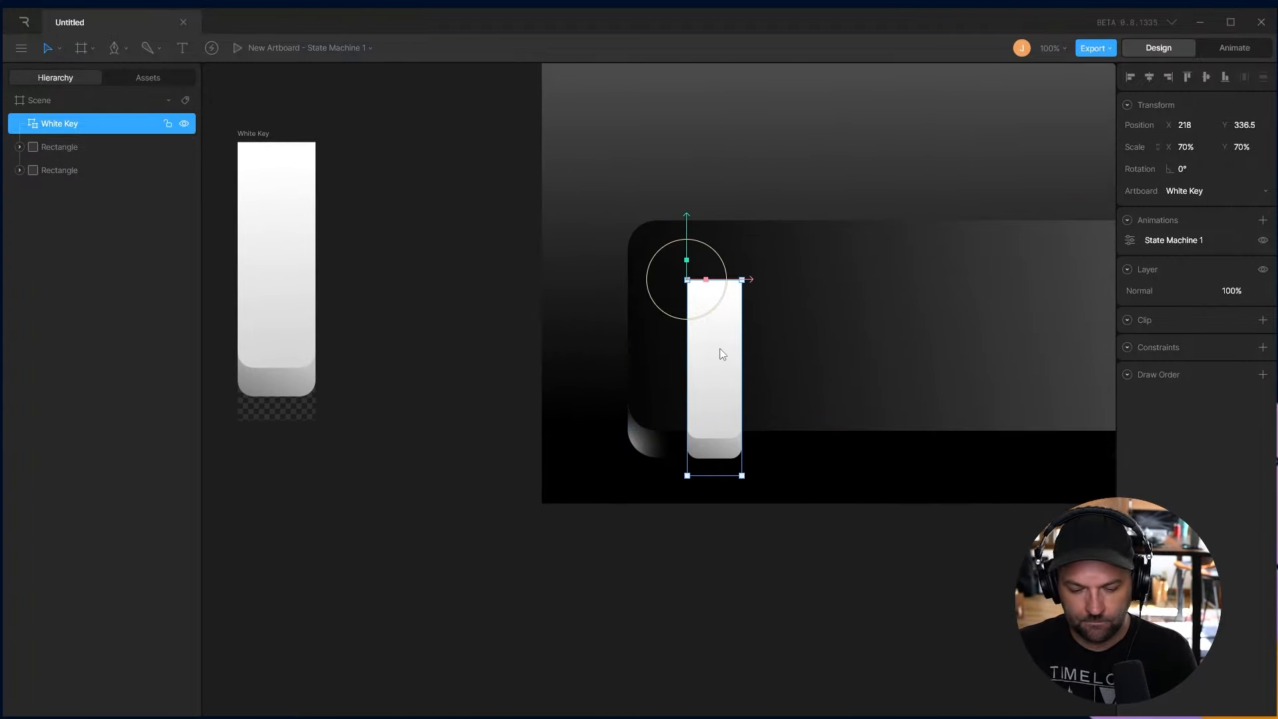
Duplicate the nested White Key twice and line up the copies side by side with narrow gaps
key(ctrl+d)
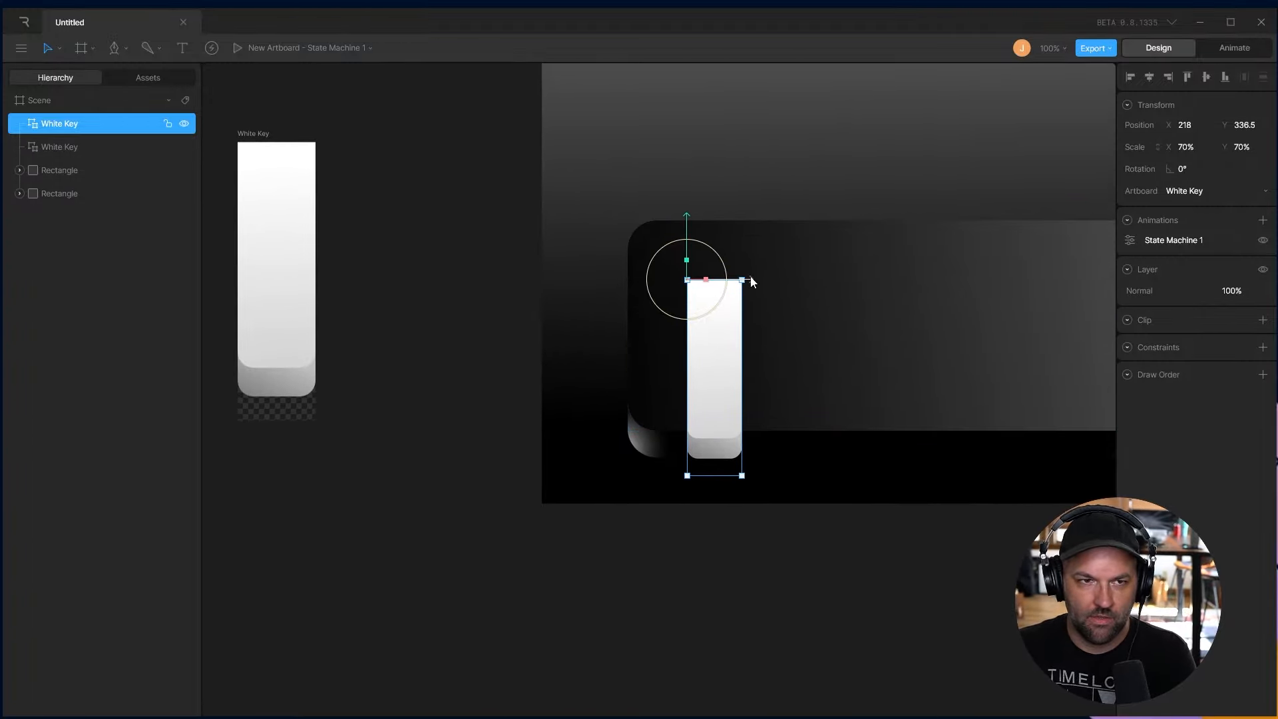
drag(755, 280, 866, 279)
key(ctrl+d)
key(Escape)
click(823, 407)
shift+click(768, 394)
shift+click(723, 381)
drag(801, 456, 685, 541)
click(696, 499)
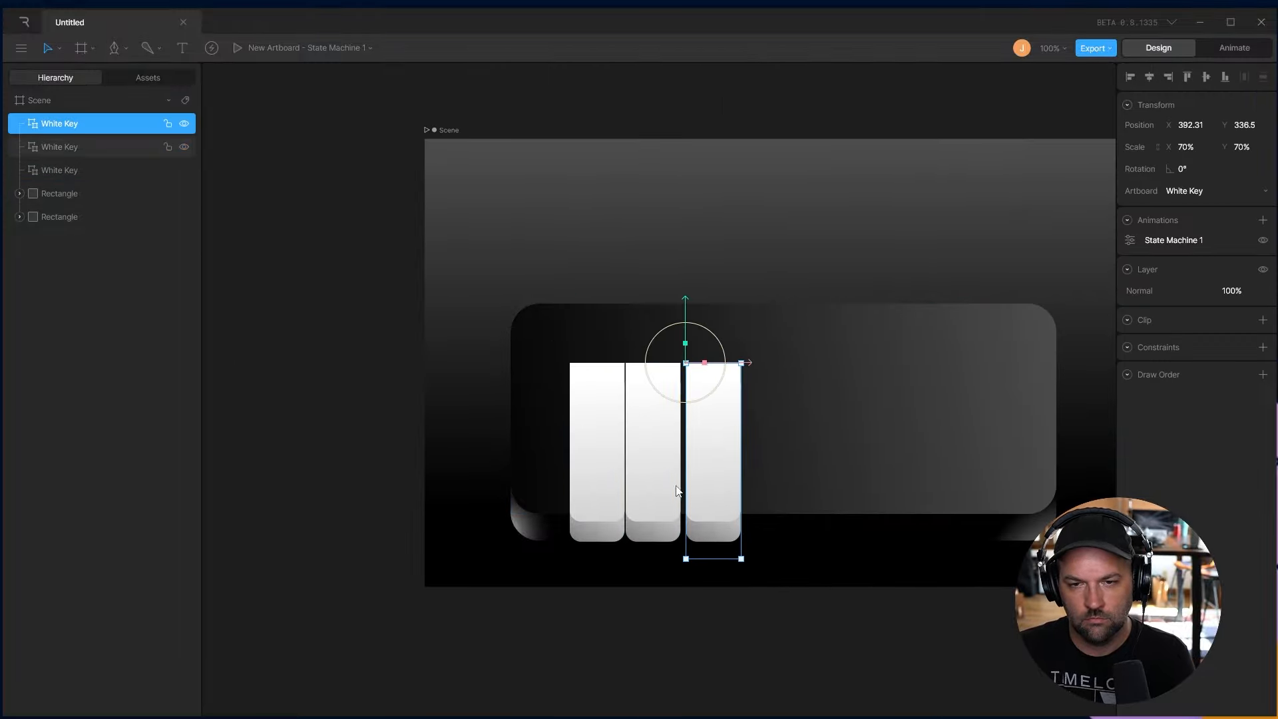
click(675, 480)
Duplicate the third key repeatedly and place the copies along the piano body to form a row of eight white keys
click(706, 433)
key(ctrl+d)
drag(752, 362, 810, 362)
key(ctrl+d)
drag(816, 363, 1037, 366)
key(ctrl+d)
key(ctrl+d)
key(ctrl+d)
Select all eight white keys and distribute them evenly in the horizontal direction
shift+click(944, 459)
shift+click(888, 469)
shift+click(829, 476)
shift+click(768, 482)
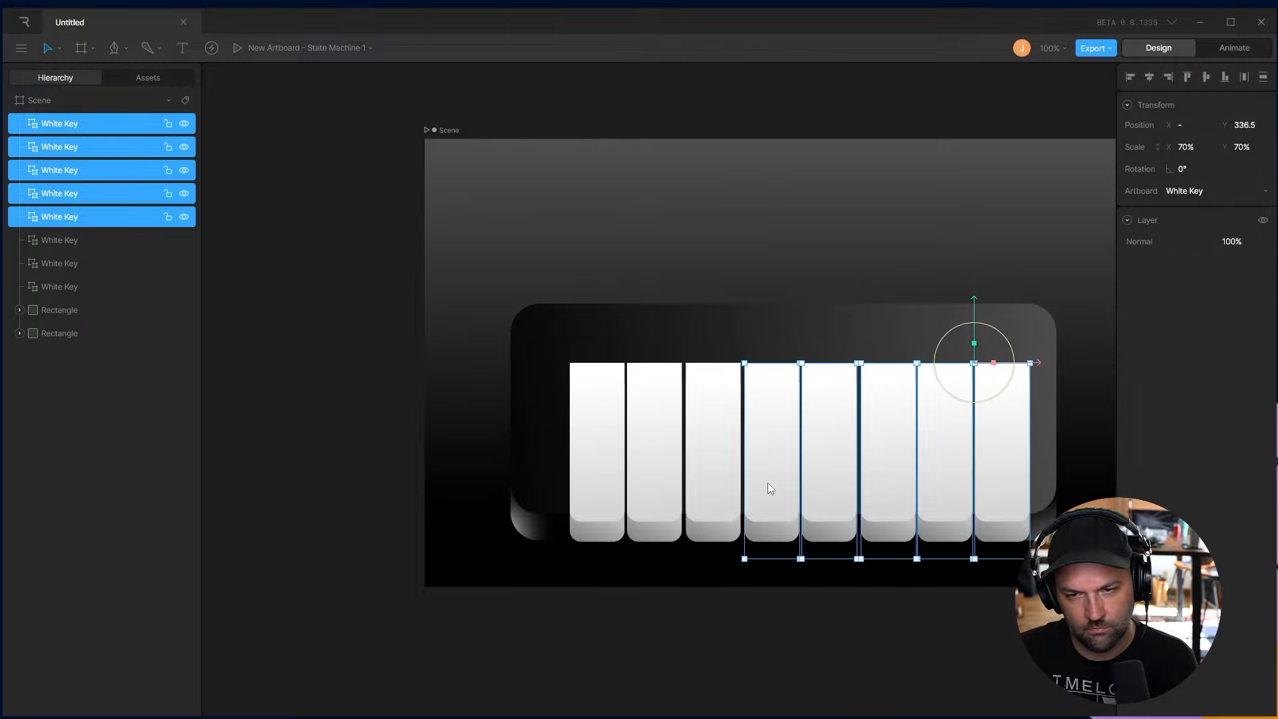
shift+click(713, 476)
shift+click(654, 472)
shift+click(597, 470)
click(1244, 77)
Nudge the row's rightmost white key slightly left and extend the selection to the neighbouring keys
click(1004, 453)
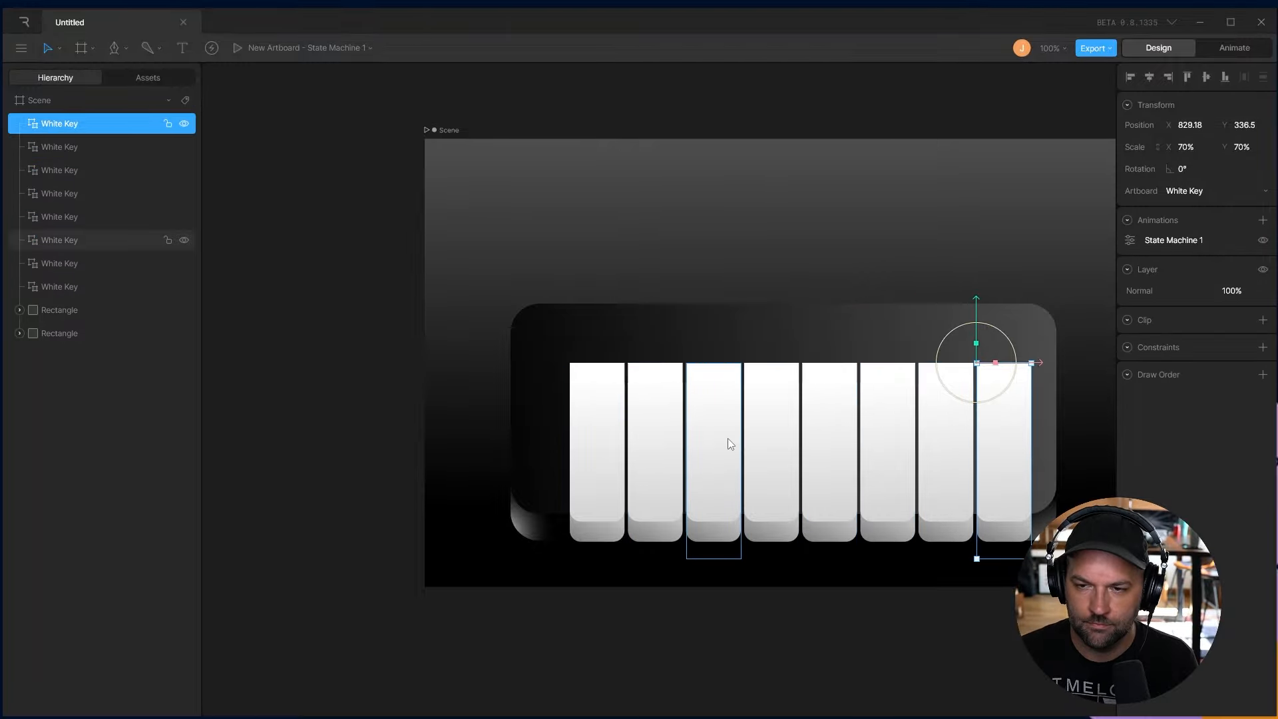
key(Left)
key(Left)
key(Left)
key(Left)
key(Left)
key(Left)
key(Left)
shift+click(946, 453)
shift+click(893, 452)
shift+click(828, 460)
shift+click(771, 459)
shift+click(713, 459)
shift+click(655, 459)
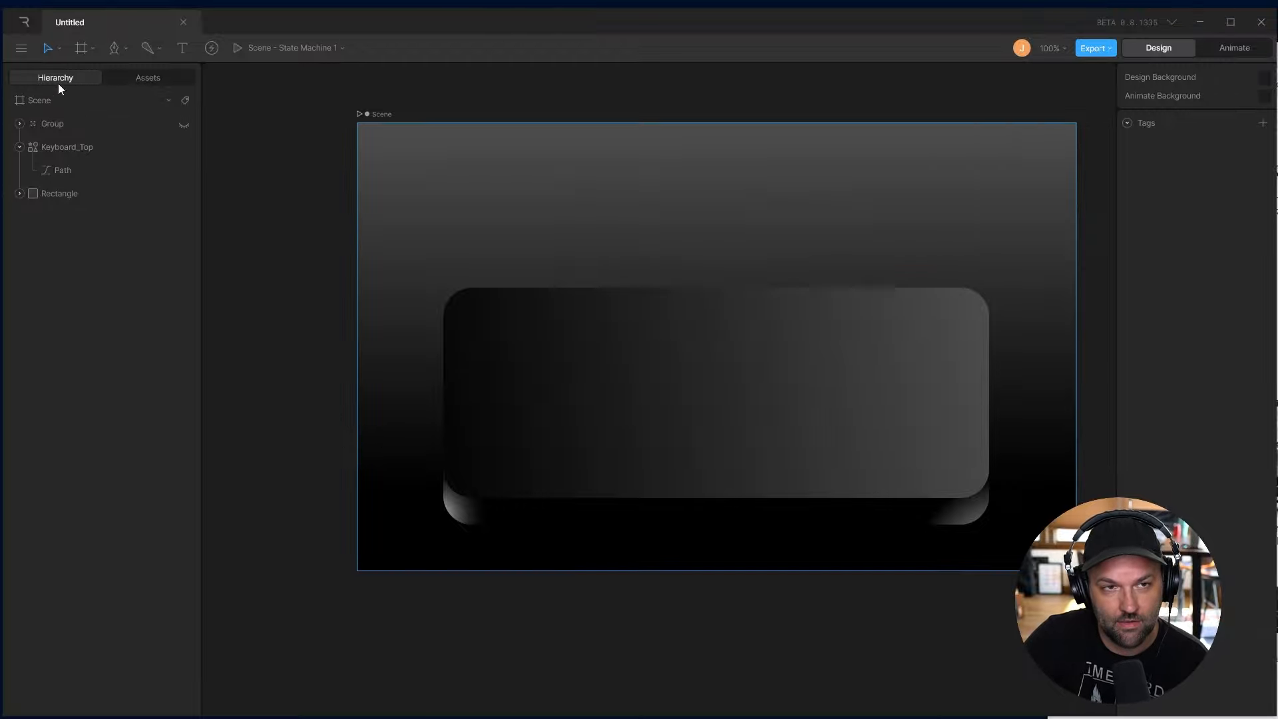
Draw a rectangle about 601 by 247 over the piano body's key area and fill it with black 000000
click(116, 48)
click(146, 117)
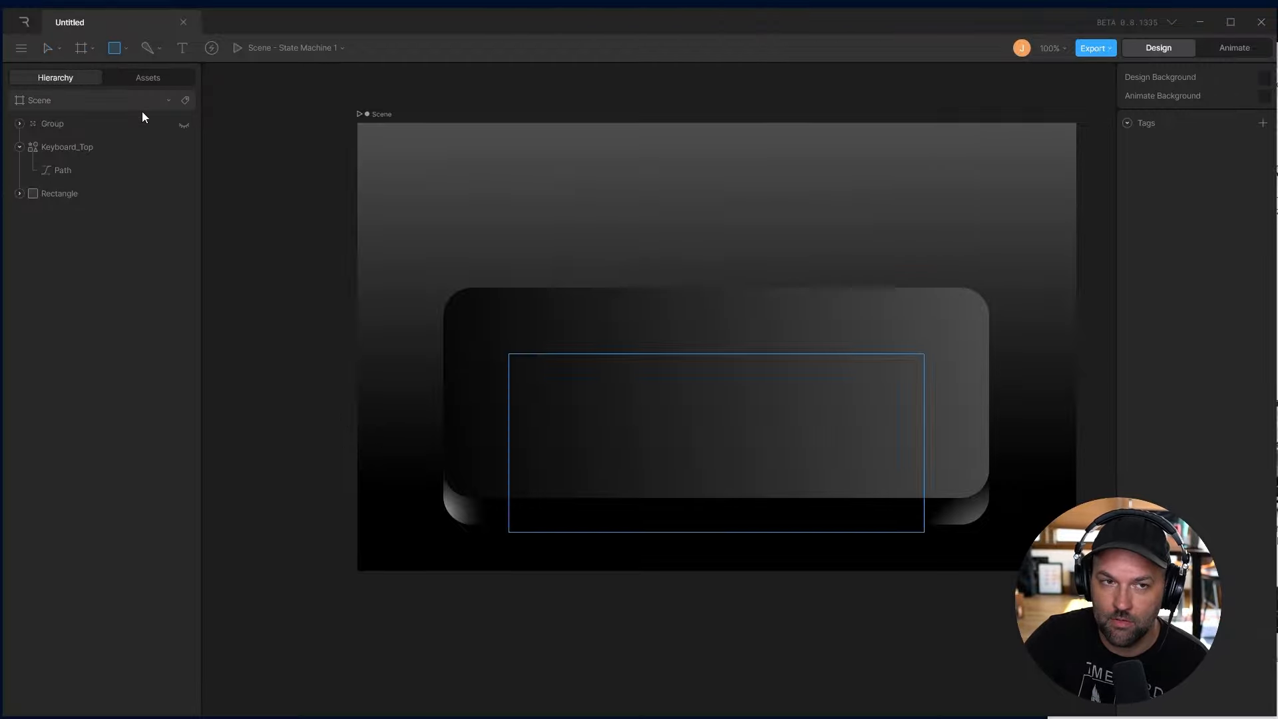
mouse_move(520, 347)
mouse_down()
mouse_move(571, 393)
mouse_move(944, 525)
mouse_move(916, 501)
mouse_up()
drag(580, 393, 581, 405)
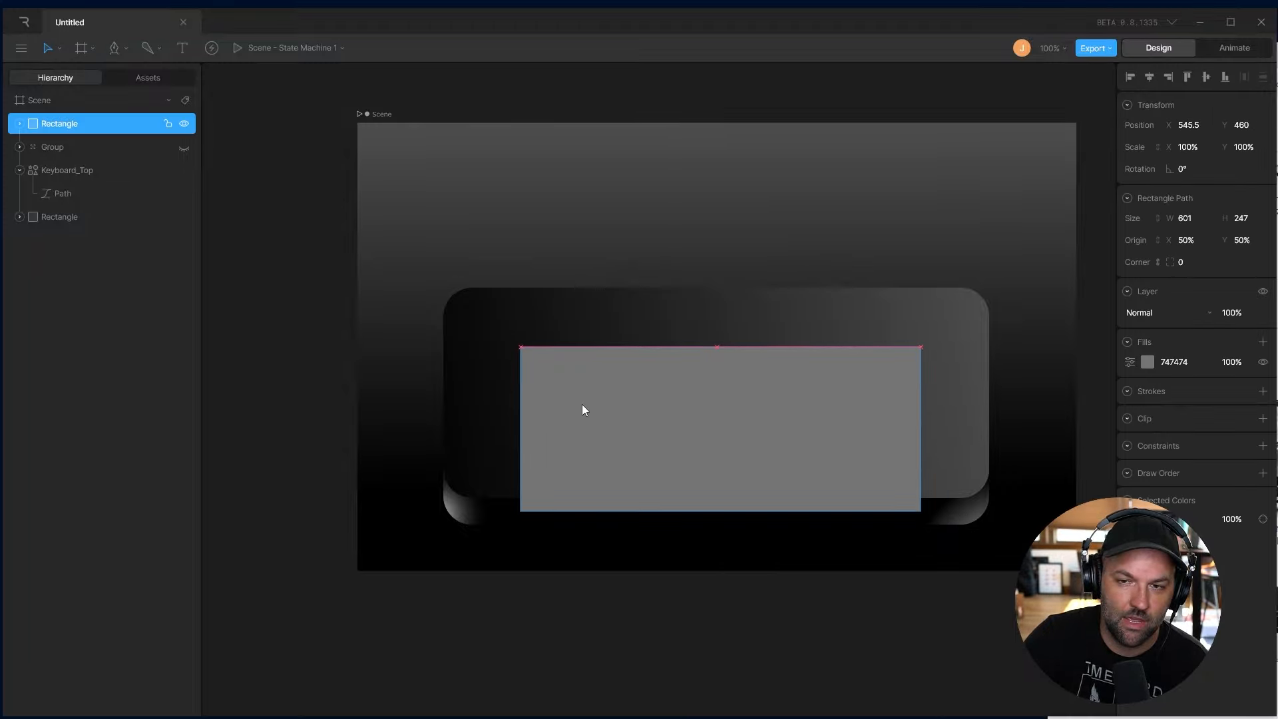
click(764, 668)
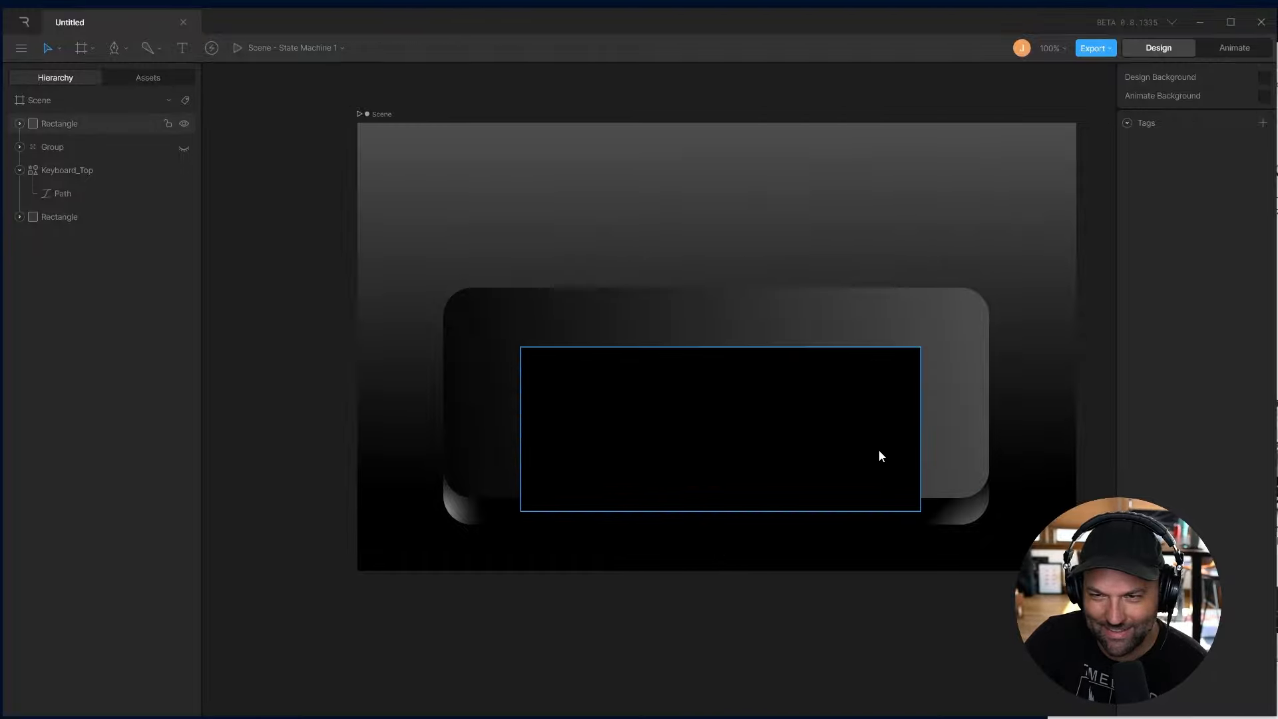
Show the hidden key group and place the black rectangle between it and Keyboard_Top in the stacking order
click(742, 369)
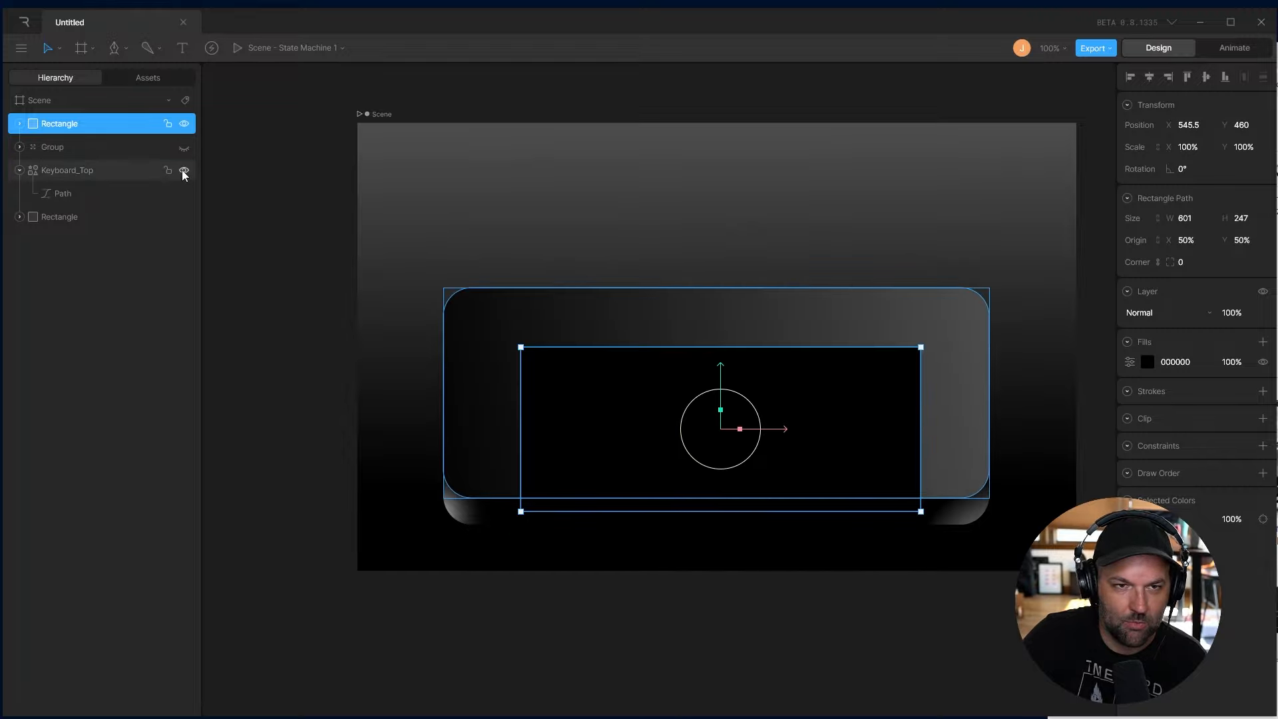
click(183, 147)
drag(59, 192, 41, 135)
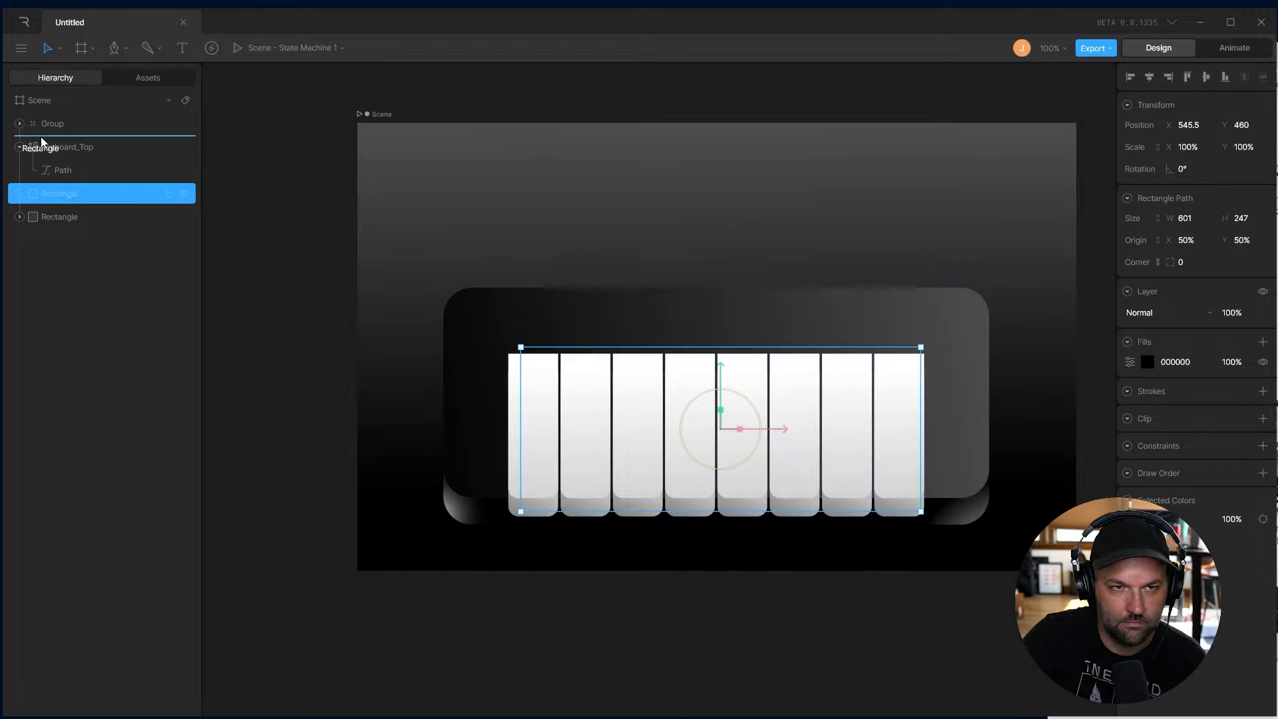
Resize the black rectangle to 630 by 250 so it frames the keys, and shift the key group slightly upward
drag(520, 410, 506, 411)
drag(920, 407, 928, 407)
drag(716, 512, 712, 518)
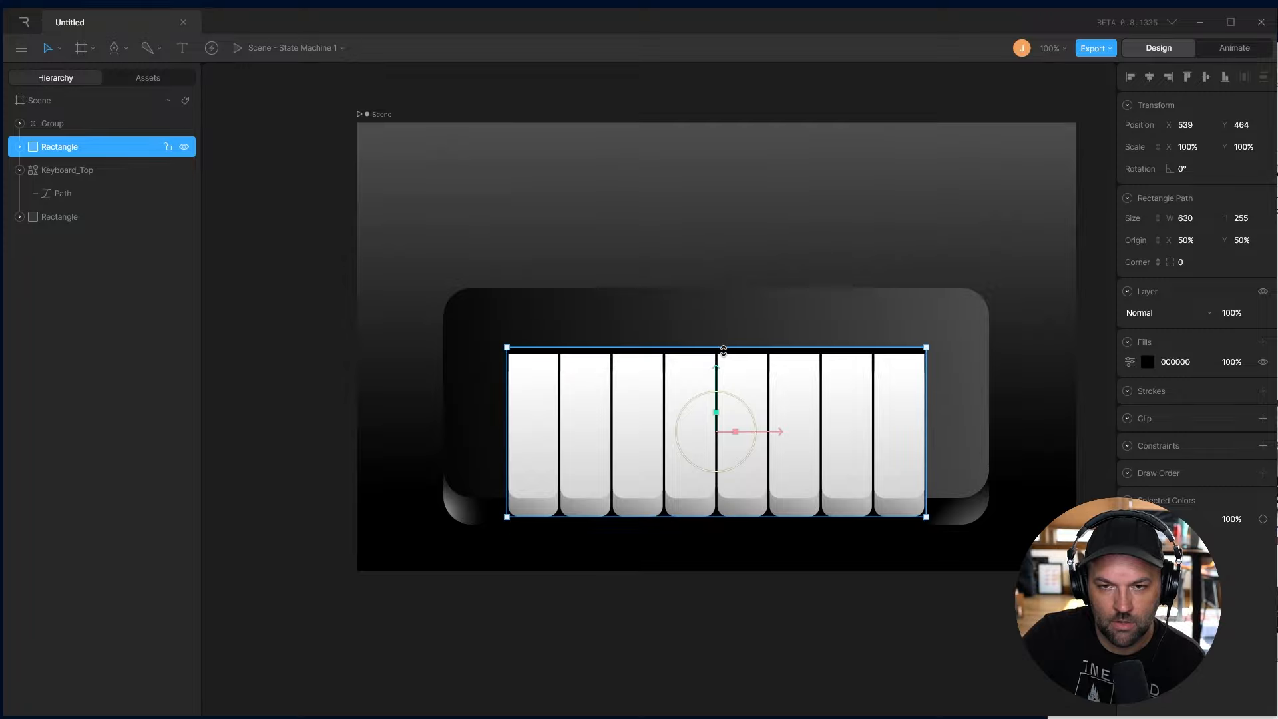
mouse_move(724, 344)
mouse_down()
mouse_move(719, 334)
mouse_move(717, 366)
mouse_up()
click(719, 379)
click(727, 511)
drag(745, 516, 745, 507)
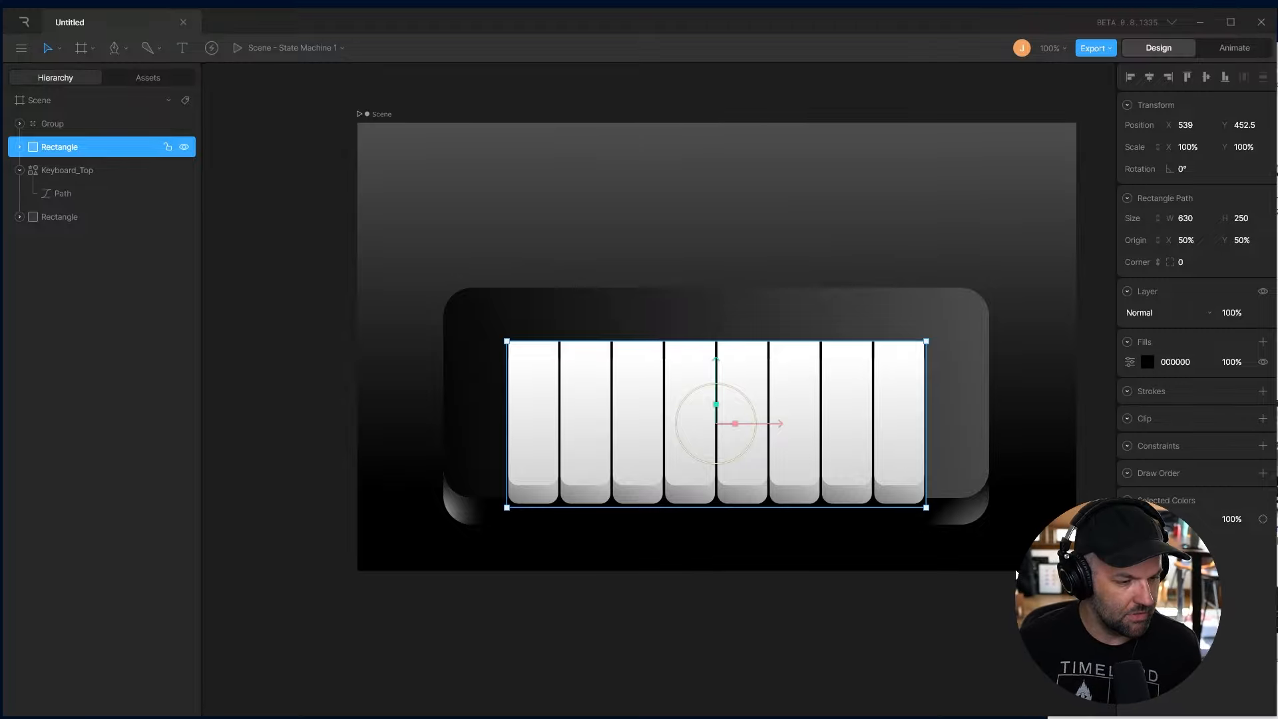
click(462, 377)
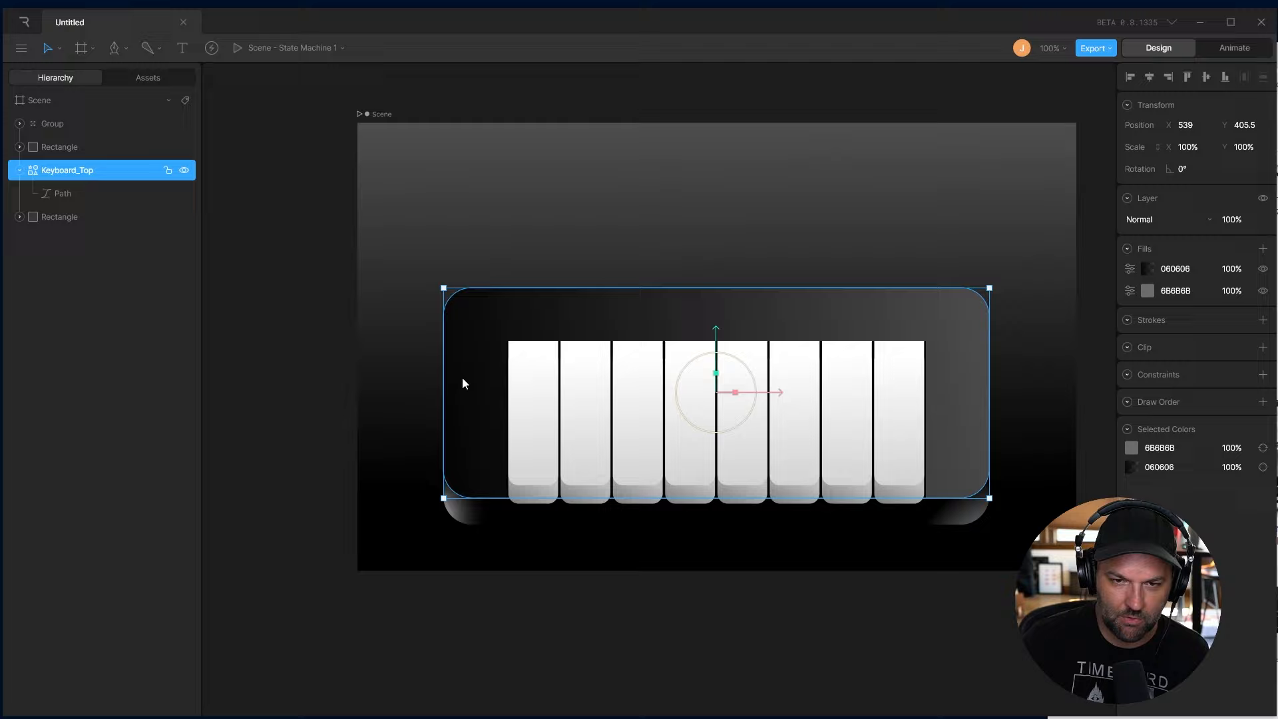
click(476, 523)
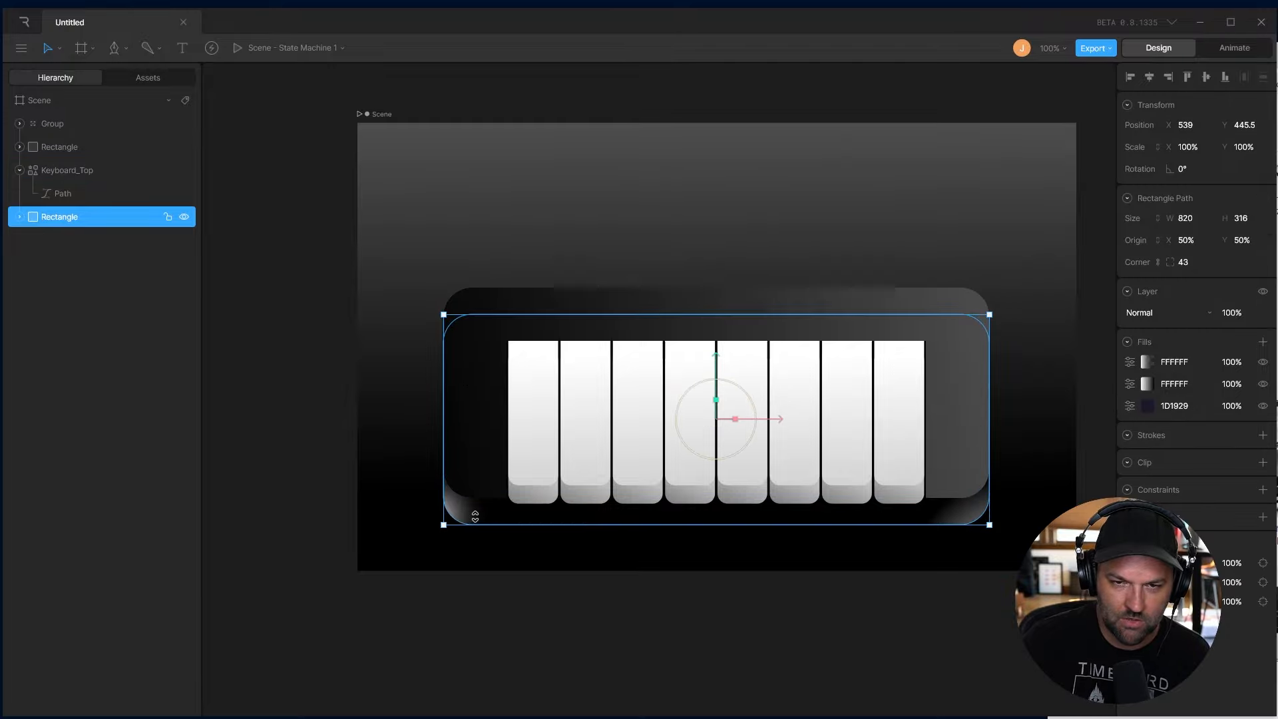
click(525, 457)
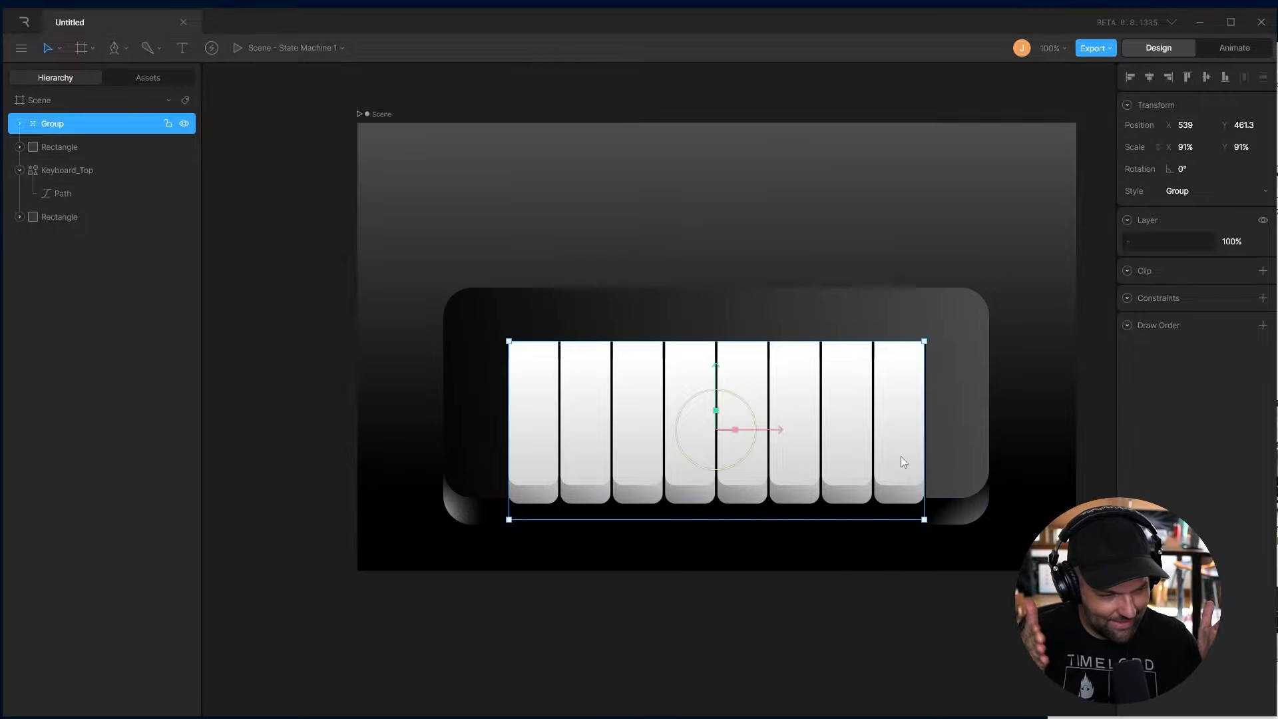
click(798, 565)
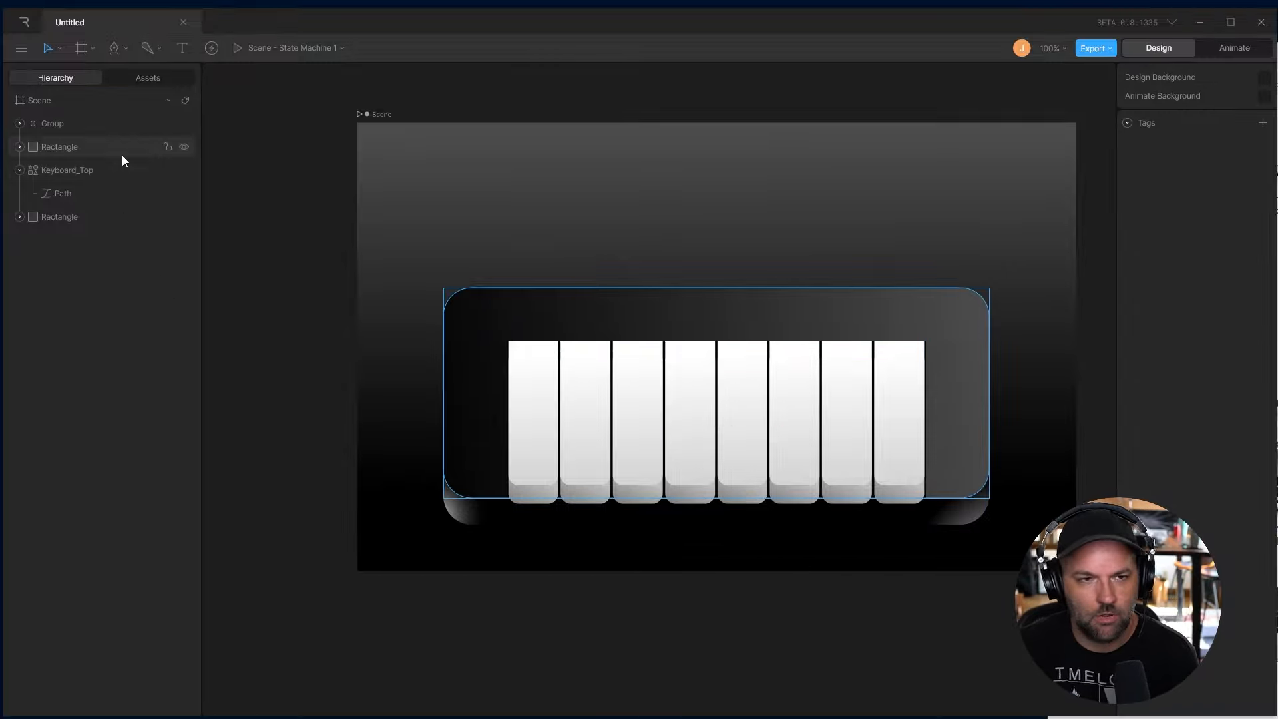
Rename the black rectangle behind the keys as Inset and the piano body's lower rectangle as Keyboard_Extrusion
click(59, 124)
click(62, 146)
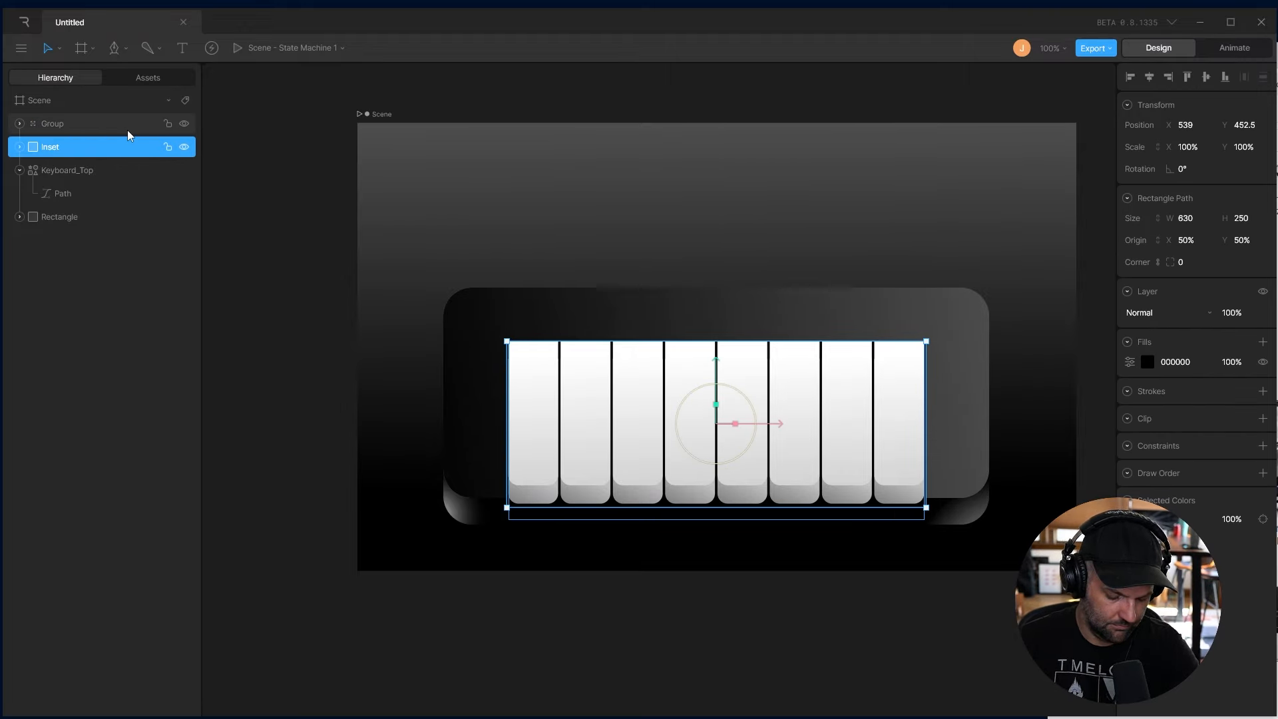
click(67, 217)
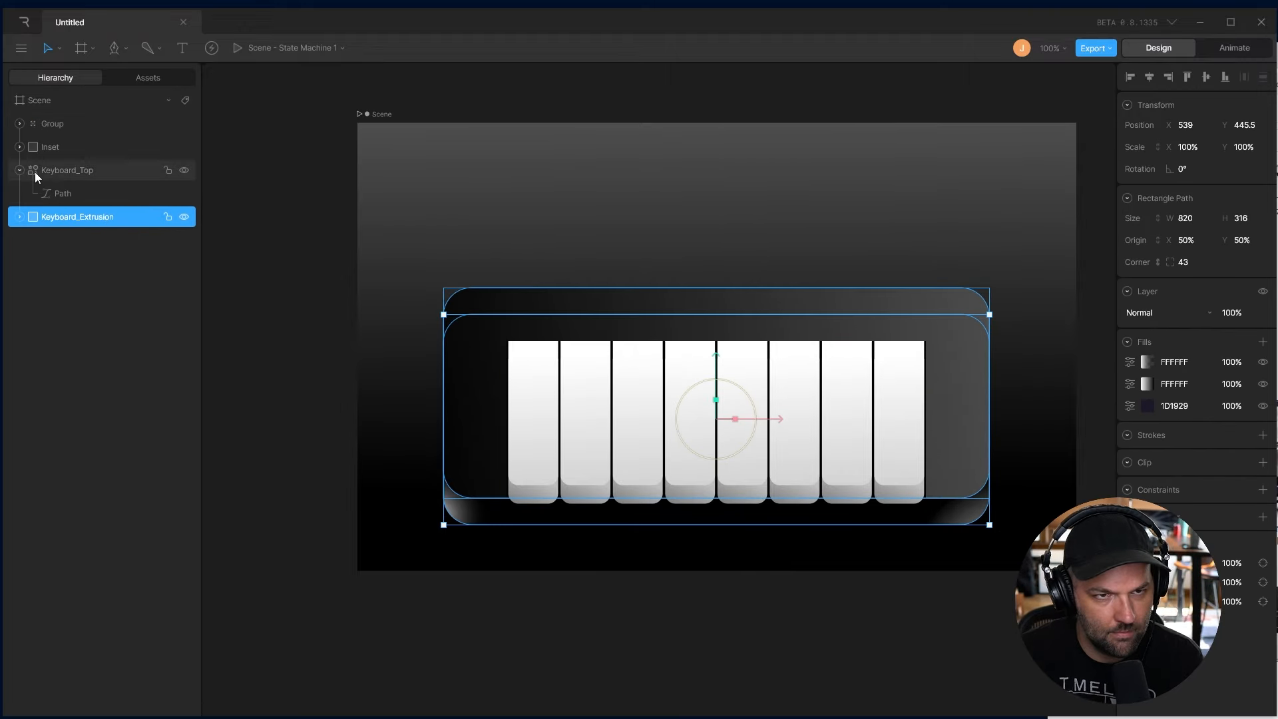
Switch to the browser and examine the reference photo of an electric keyboard piano
click(46, 193)
key(alt+Tab)
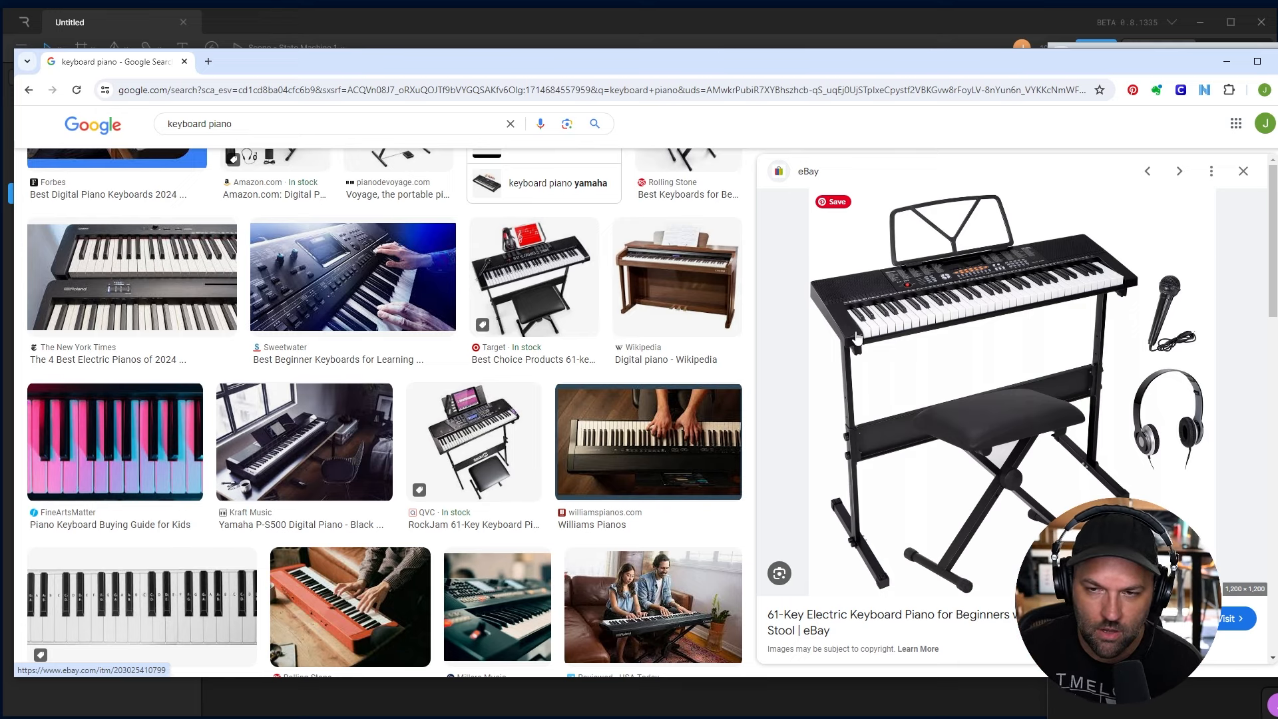
drag(737, 70, 775, 122)
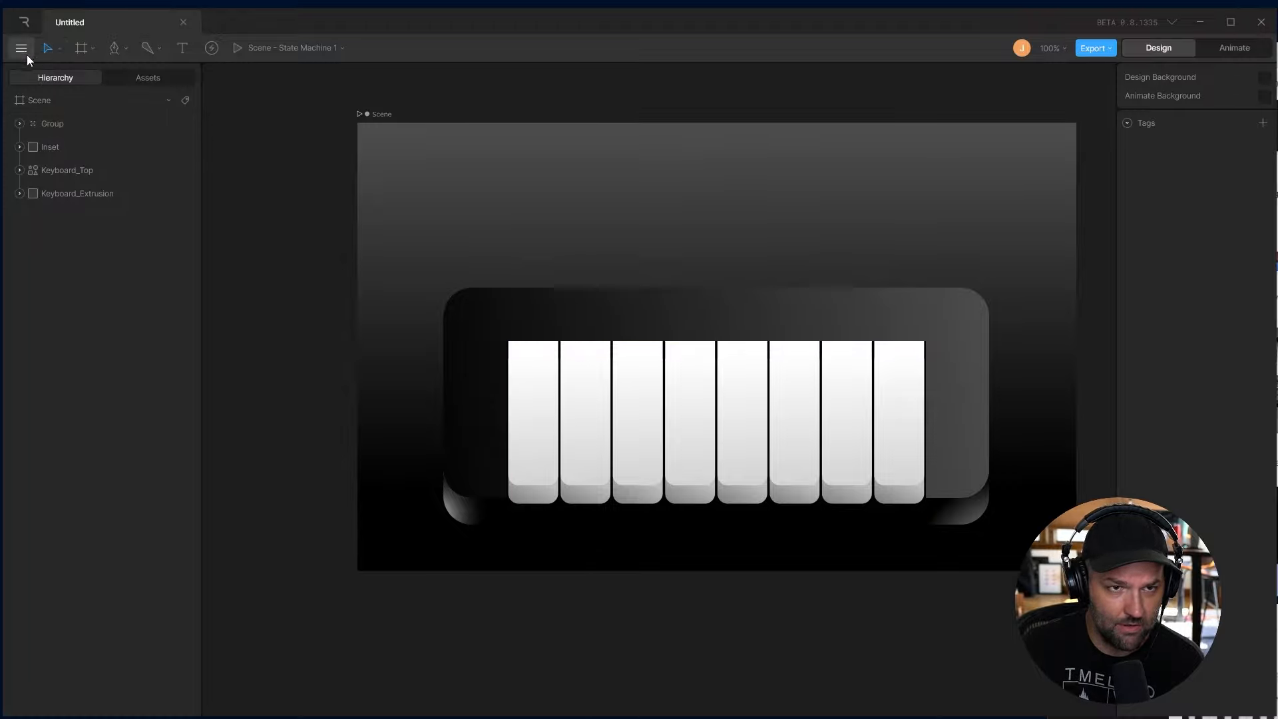
Draw a grey rectangle about 57 by 149 over the gap between the first two white keys and name it placeholder
click(92, 48)
click(114, 48)
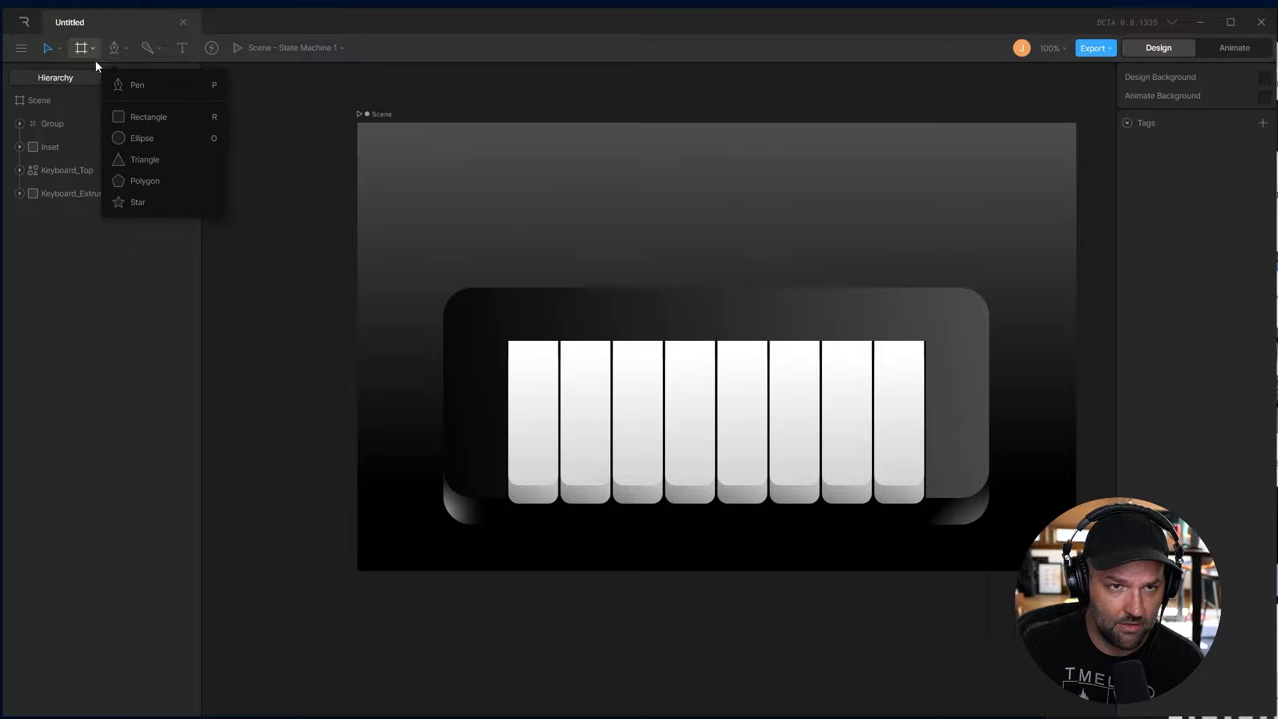
click(131, 115)
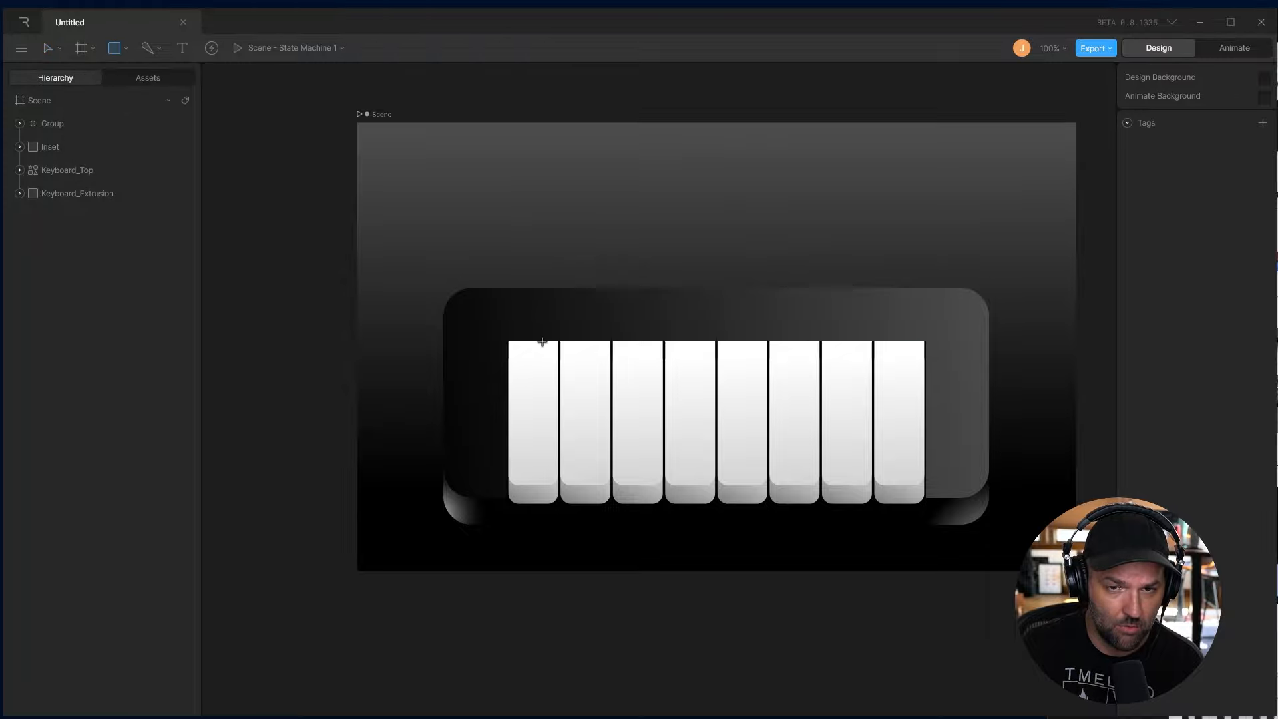
drag(541, 340, 580, 439)
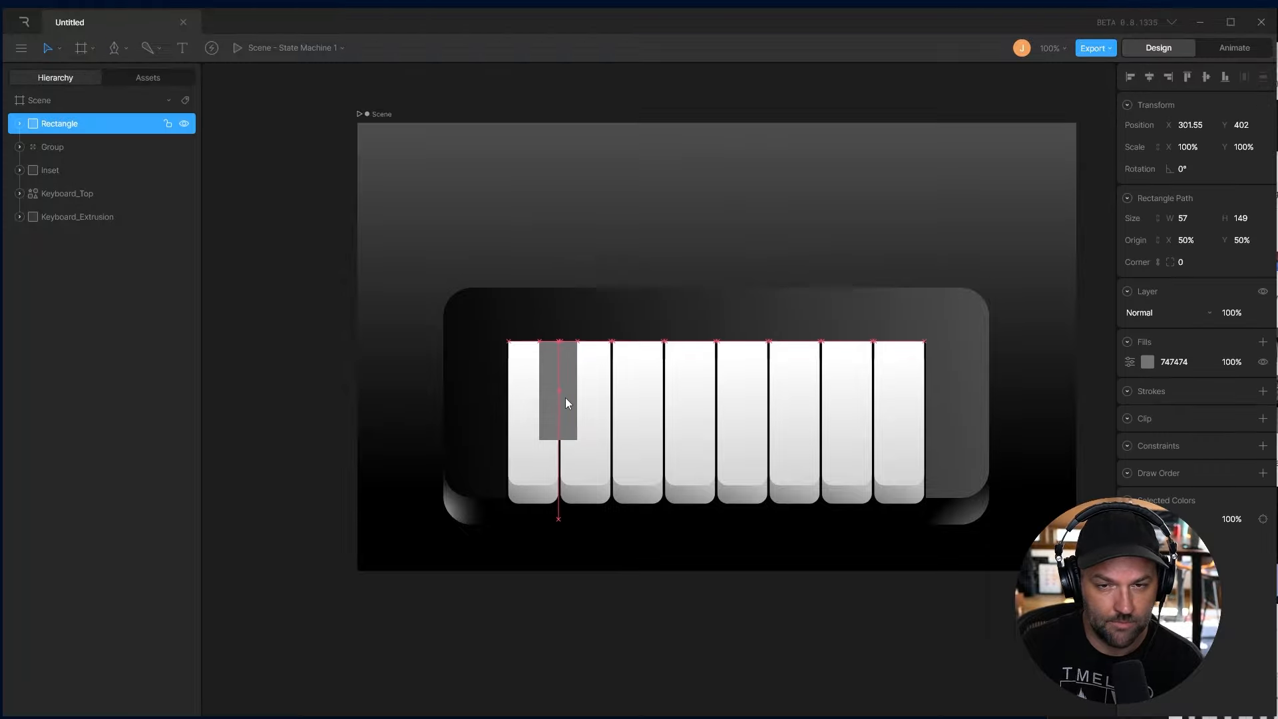
scroll(572, 320, up, 3)
click(650, 257)
click(559, 453)
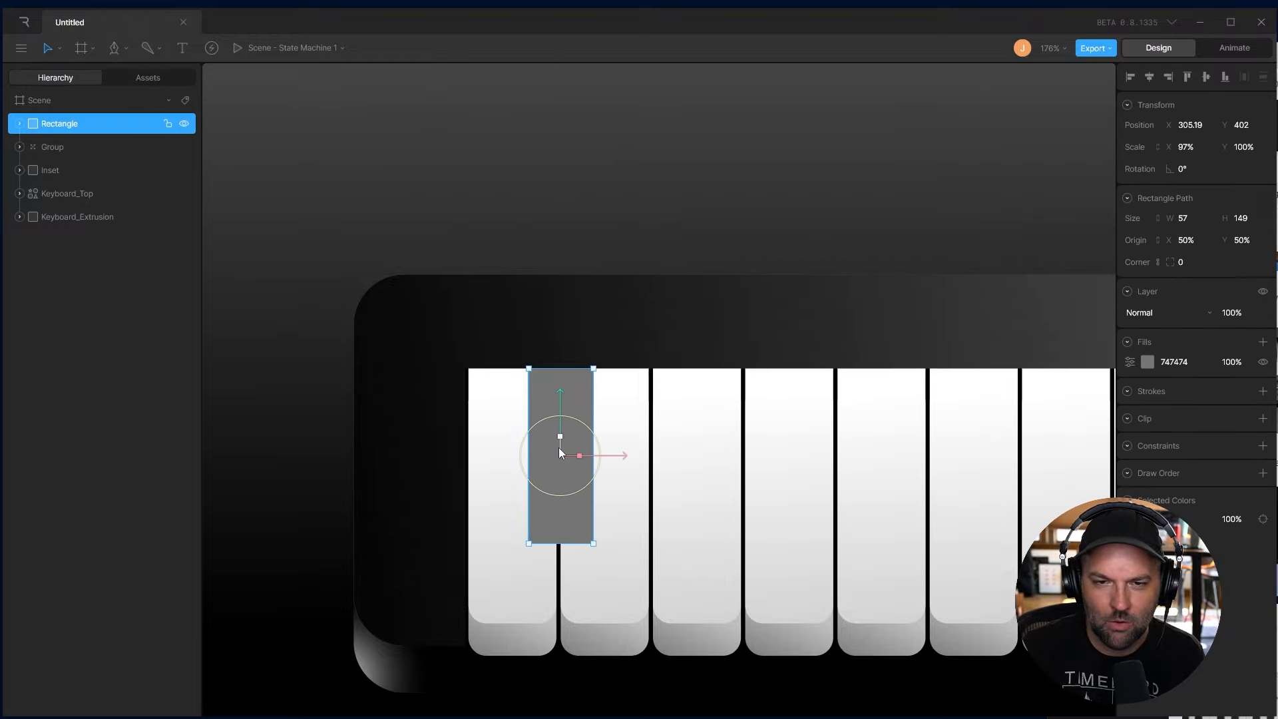
drag(572, 532, 570, 533)
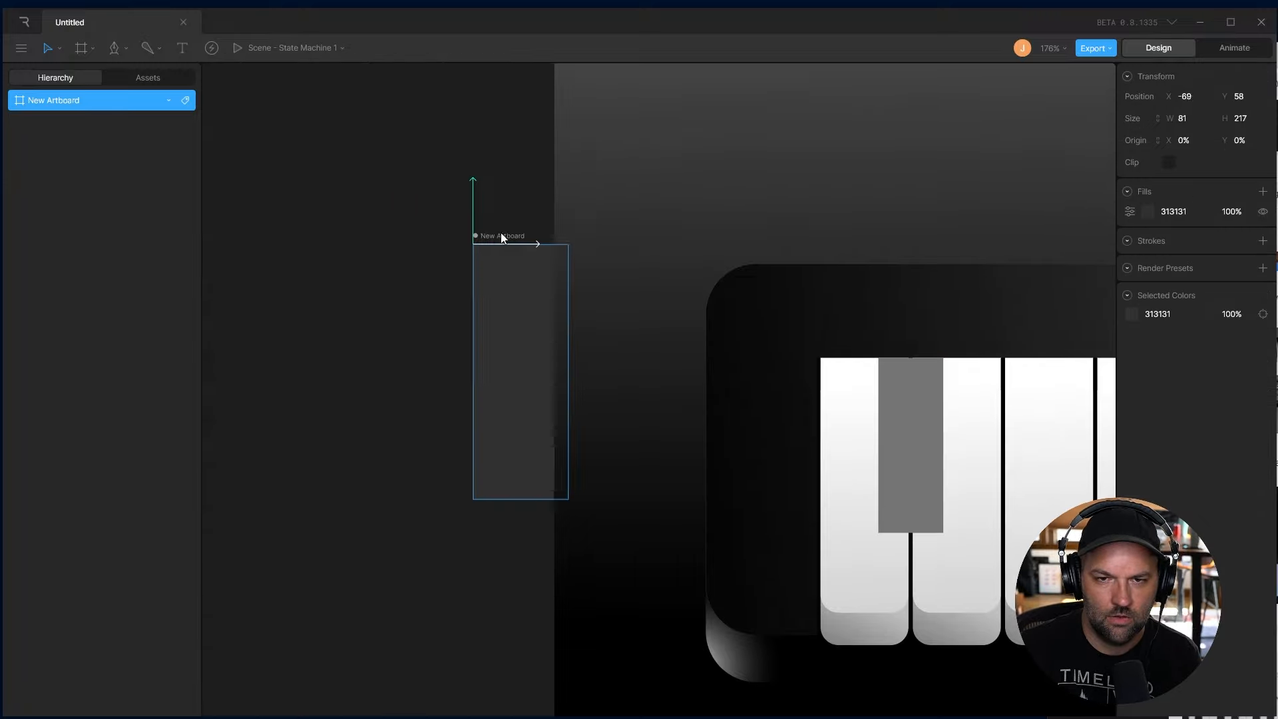
Create a new artboard outside the Scene artboard, clear of its edge, and size it 57 by 150
drag(501, 233, 392, 238)
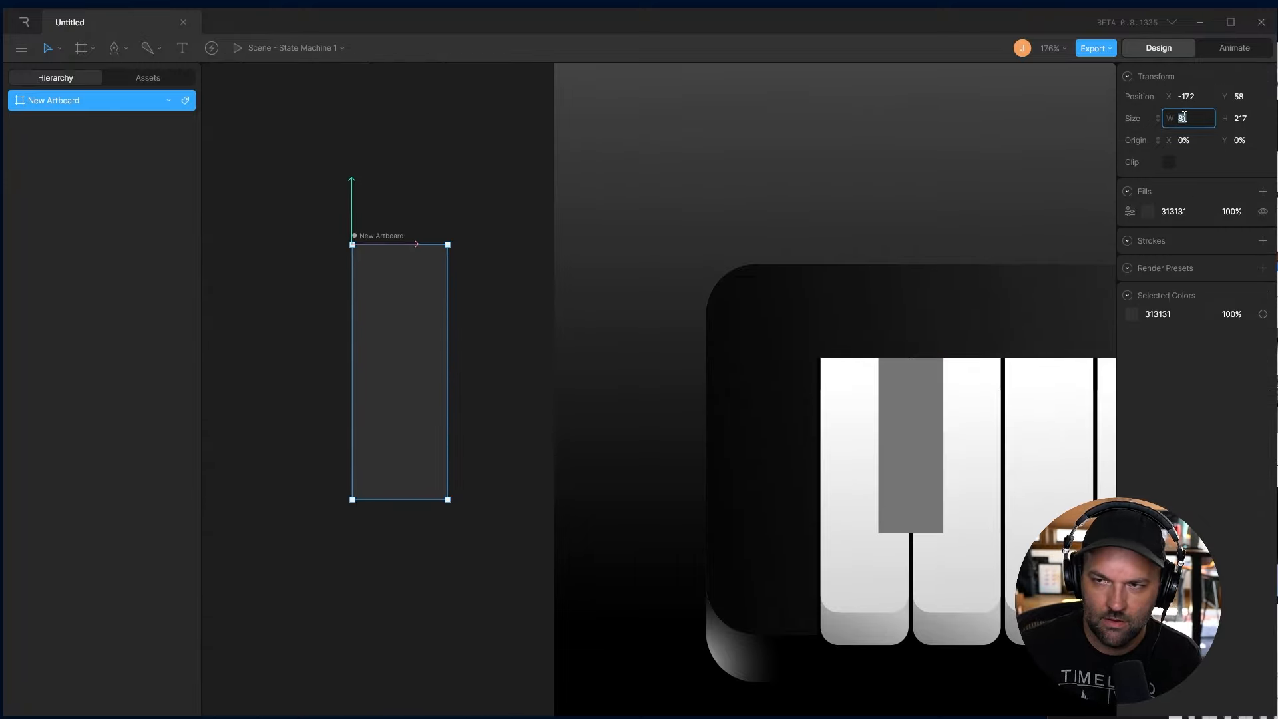
key(Tab)
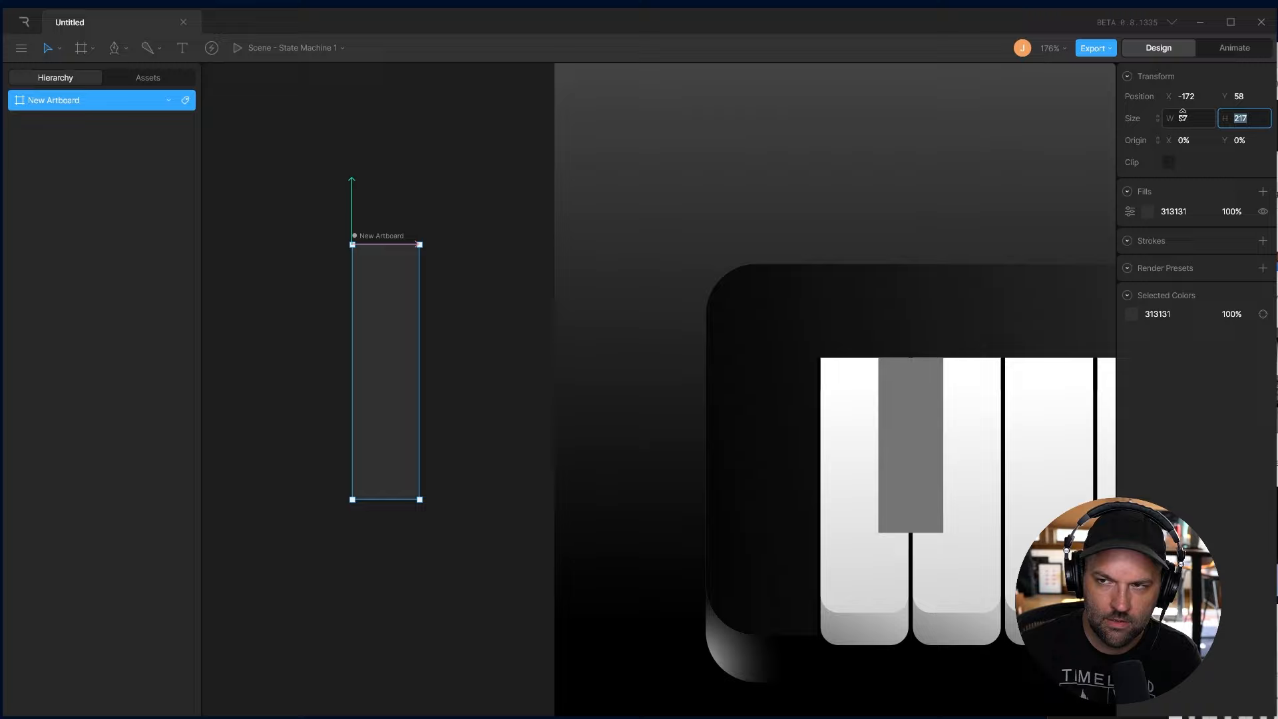
click(903, 415)
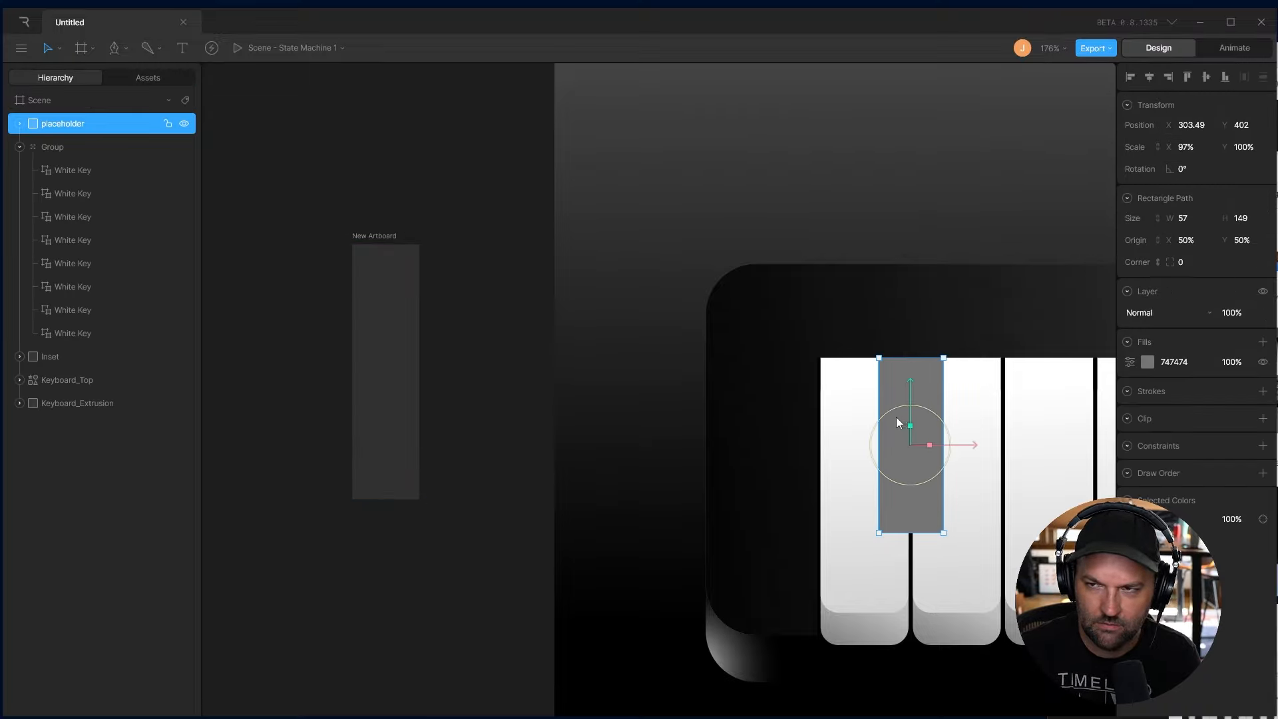
click(394, 331)
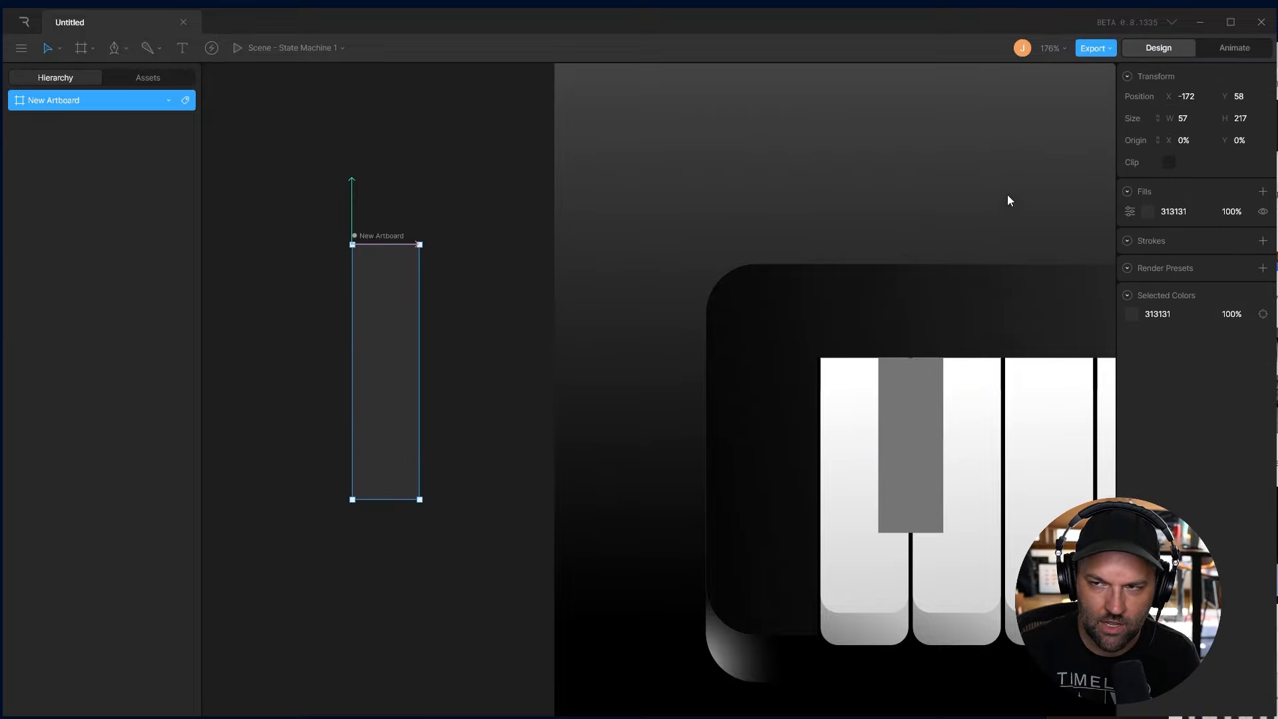
click(1246, 123)
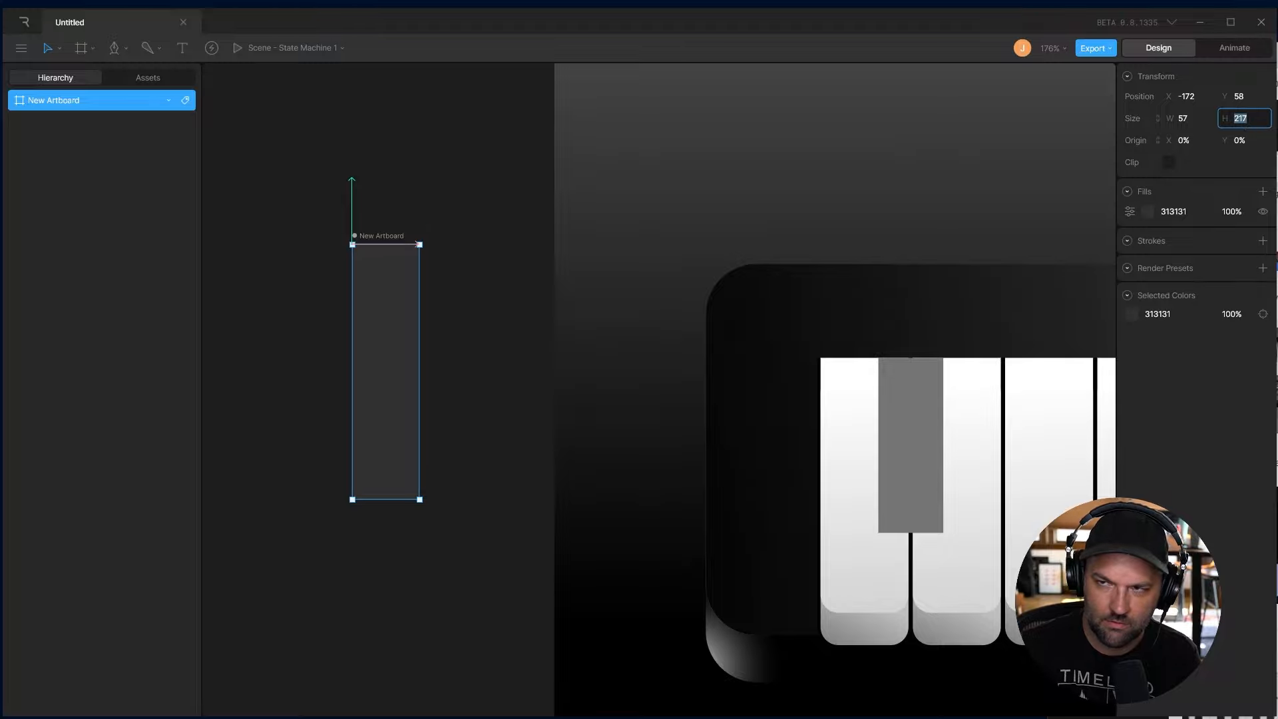
text(150)
key(Return)
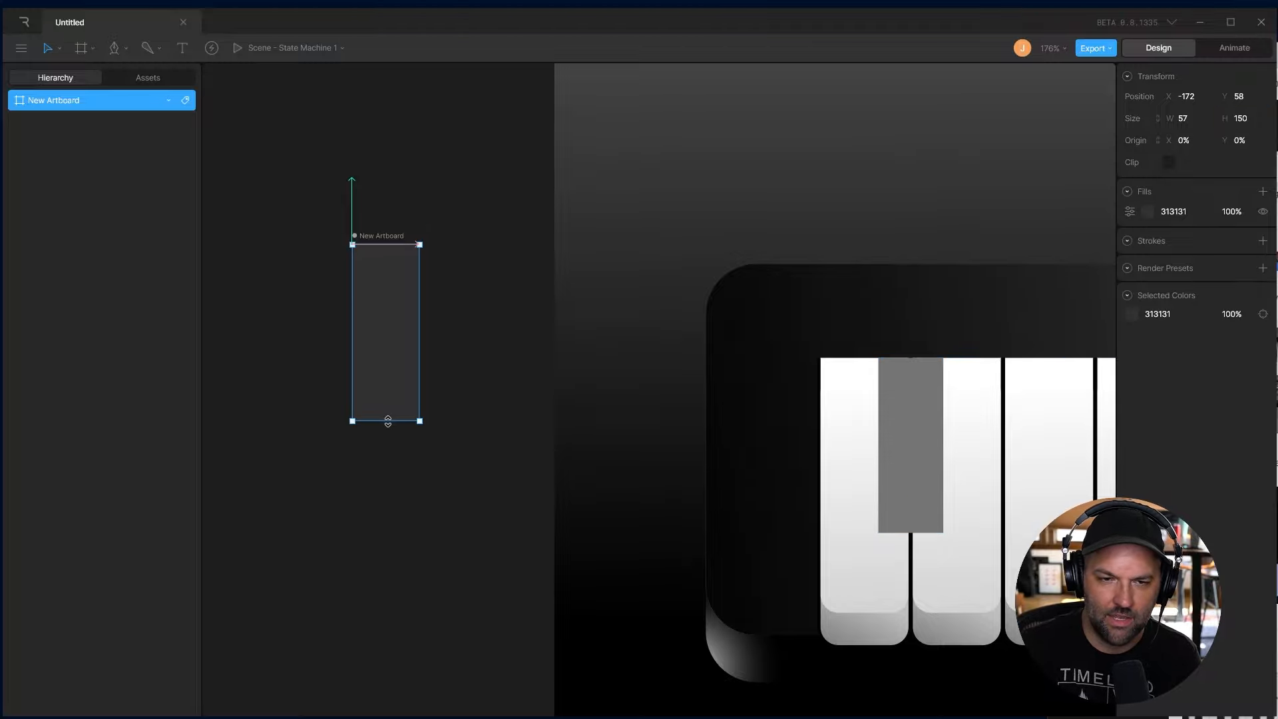
Rename the new artboard as Black Key and remove the placeholder rectangle from over the white keys
click(401, 472)
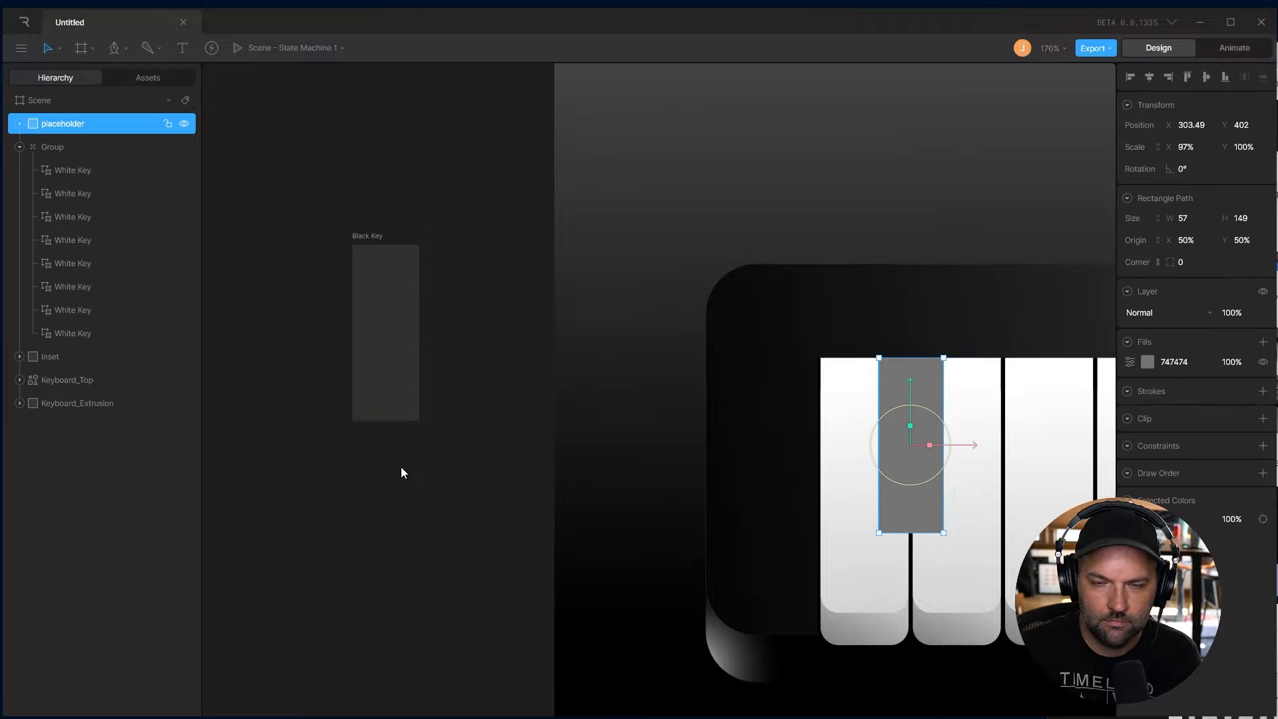
click(526, 507)
click(363, 310)
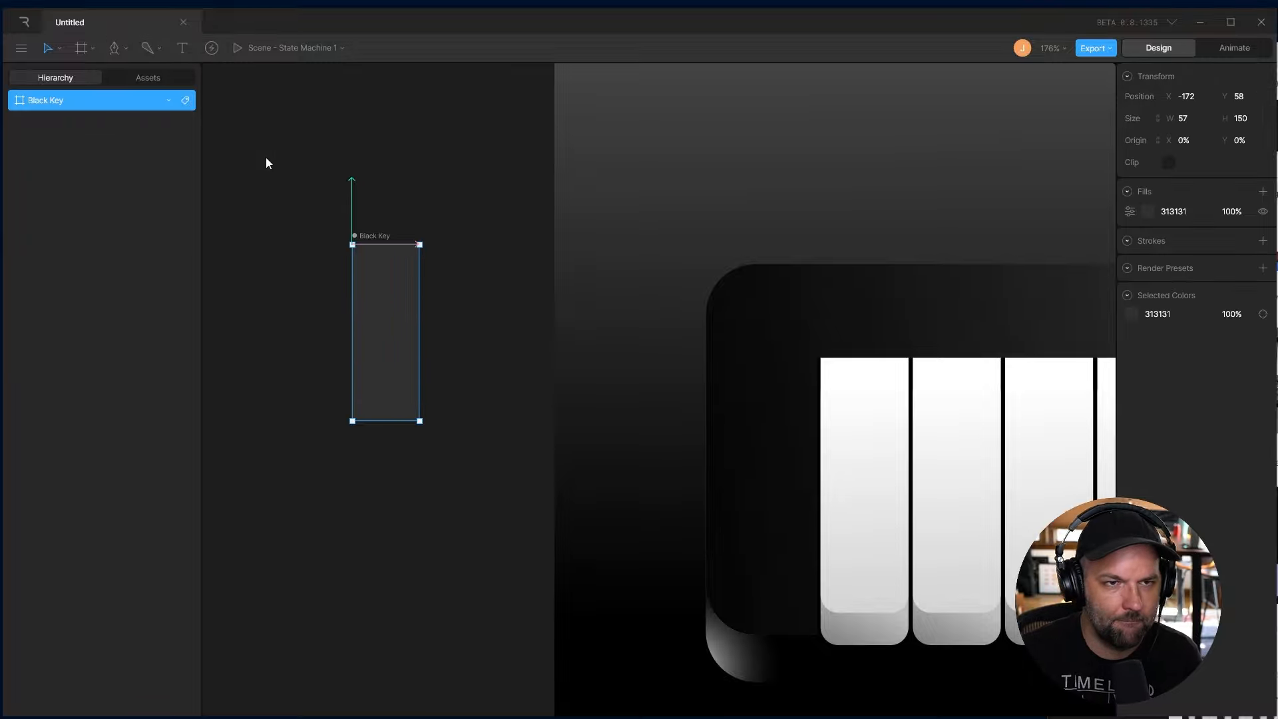
Fill the Black Key artboard with black 000000 and move it slightly down and to the left
click(1149, 213)
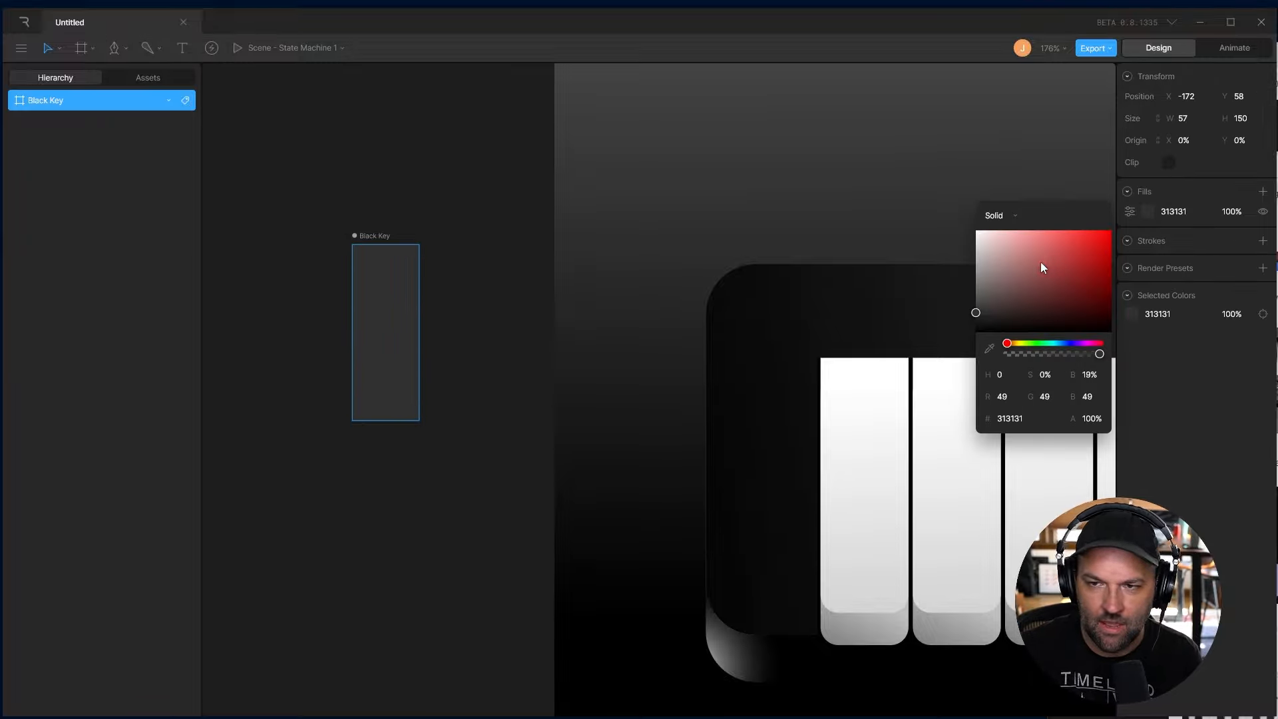
drag(1041, 262, 829, 393)
click(417, 358)
click(468, 331)
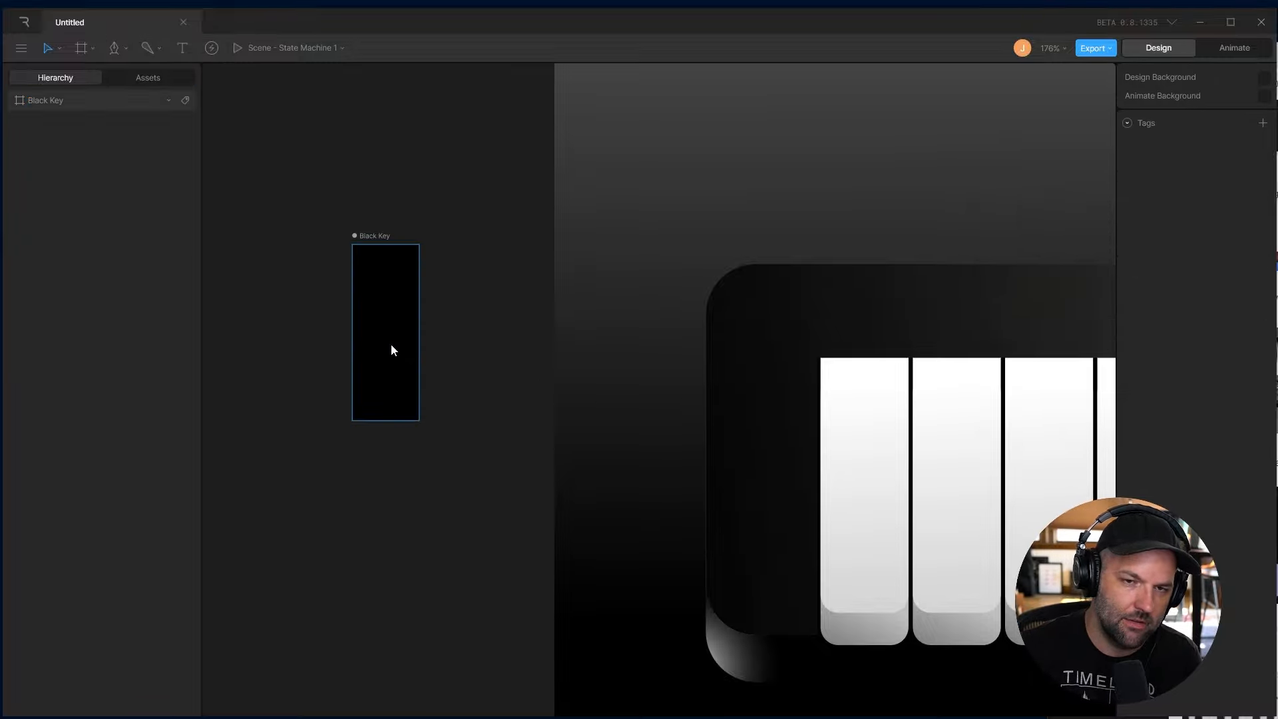
drag(389, 345, 361, 384)
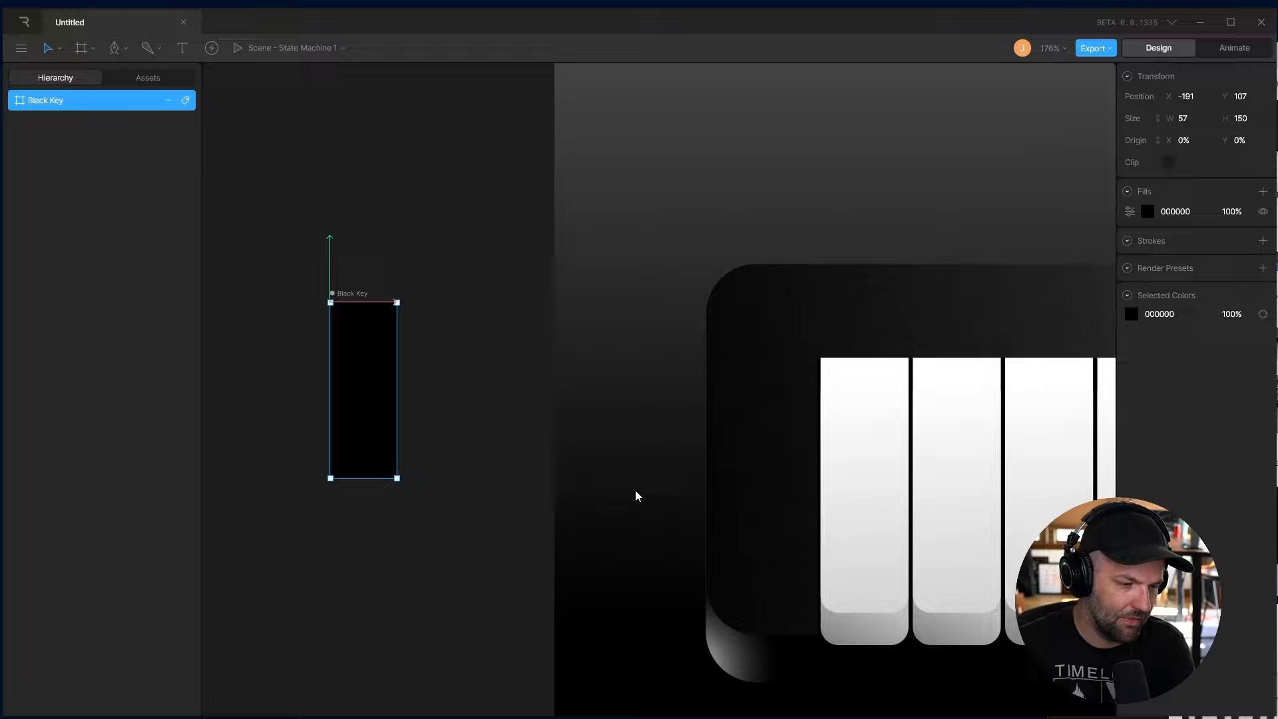
Draw a rectangle about 57 by 119 across the full width of the Black Key artboard, starting at its top edge
click(93, 49)
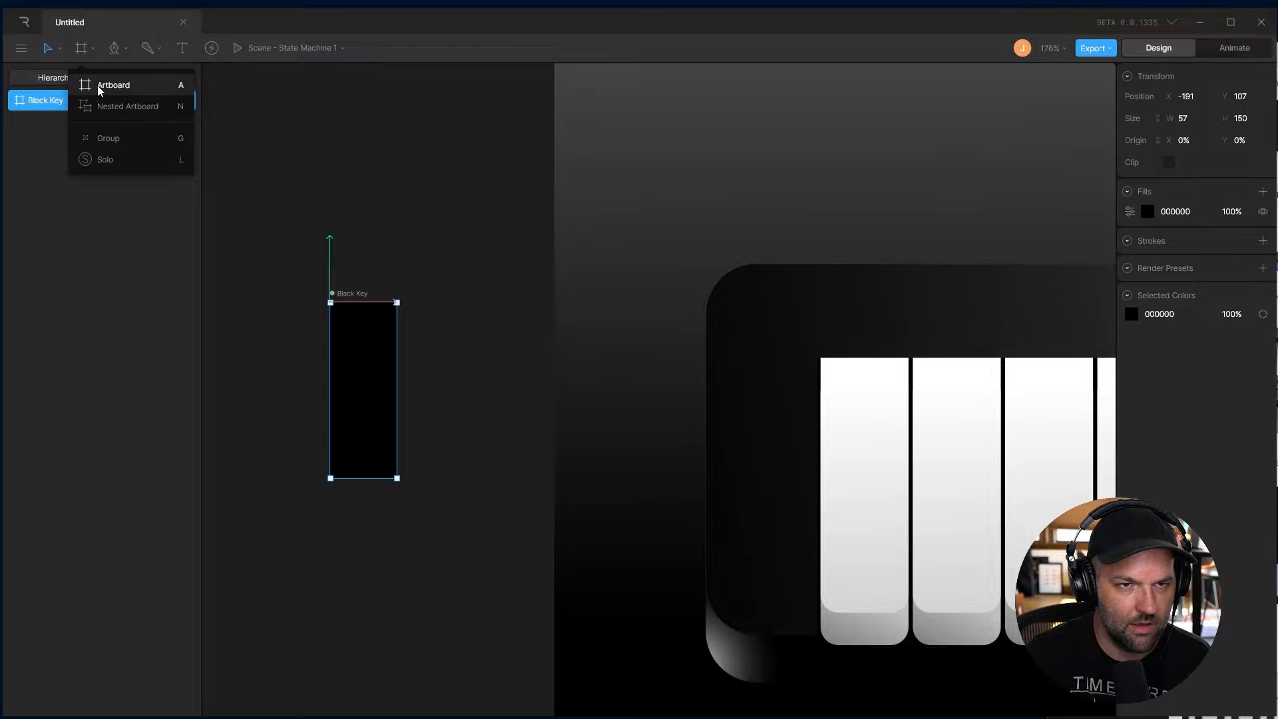
key(r)
drag(333, 303, 397, 442)
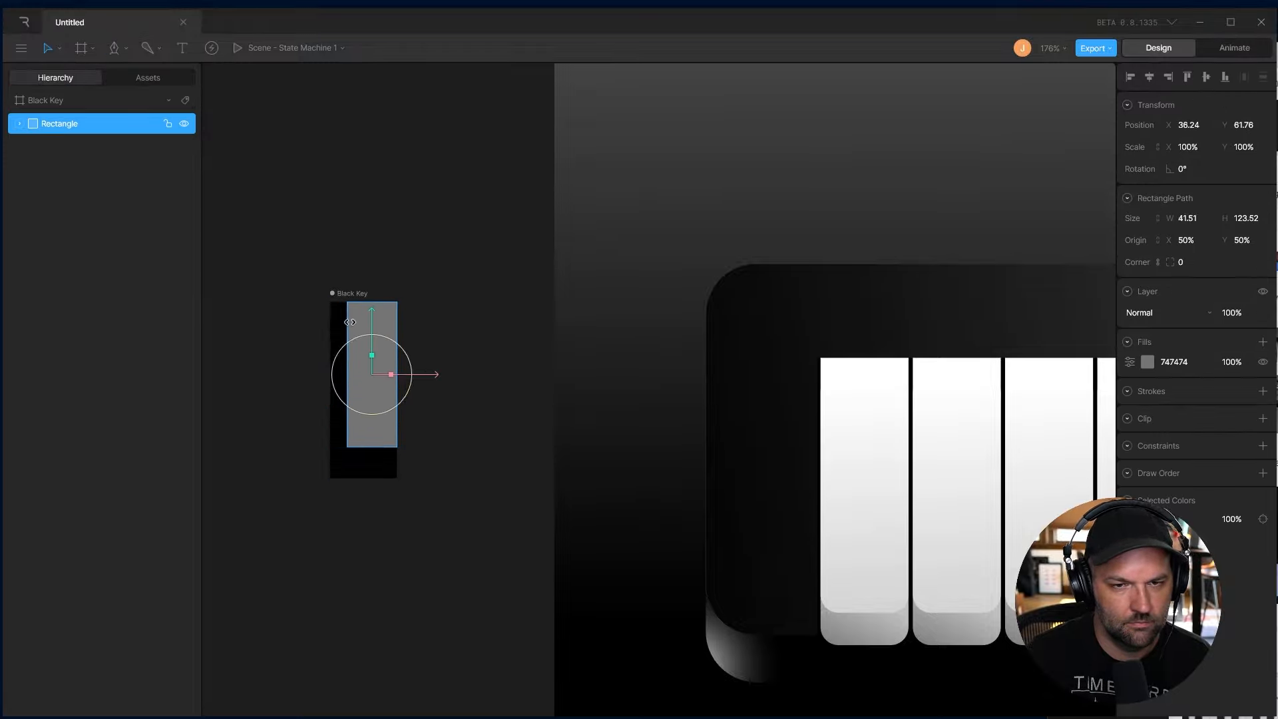
Edit the rectangle's vertices and round its two bottom corners to a radius of 13
key(Return)
key(Return)
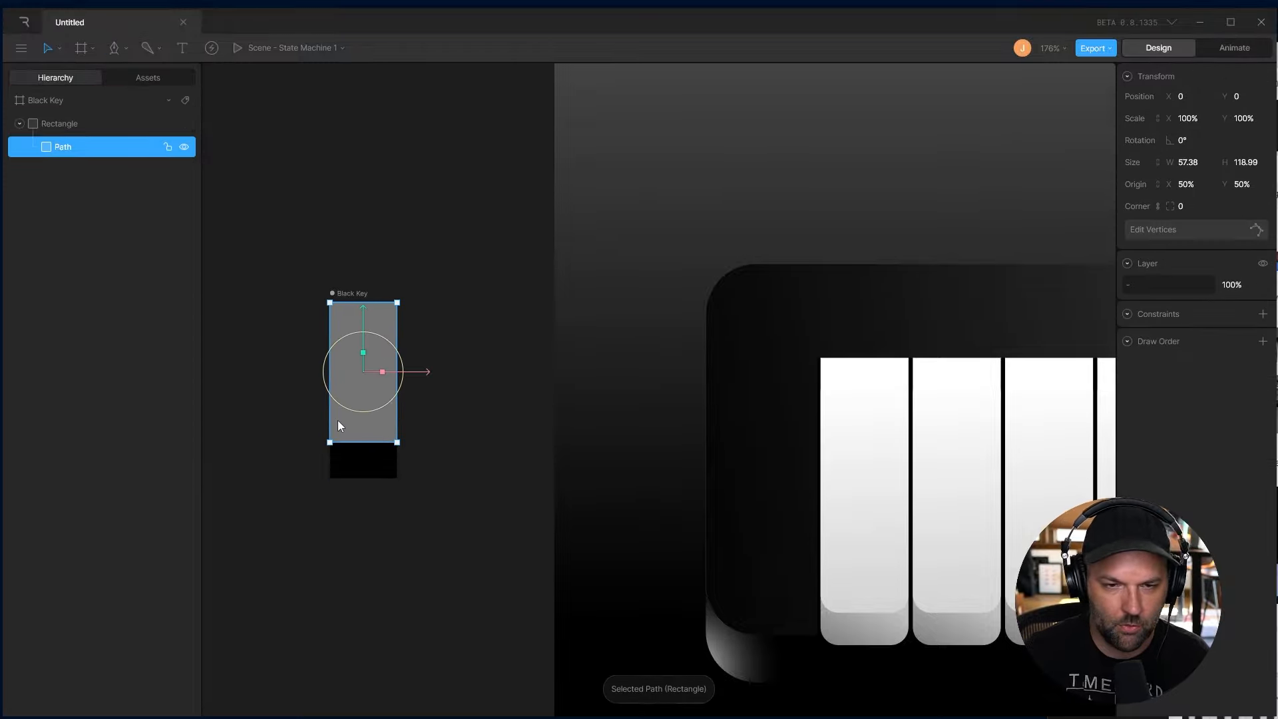
click(792, 191)
drag(287, 424, 494, 480)
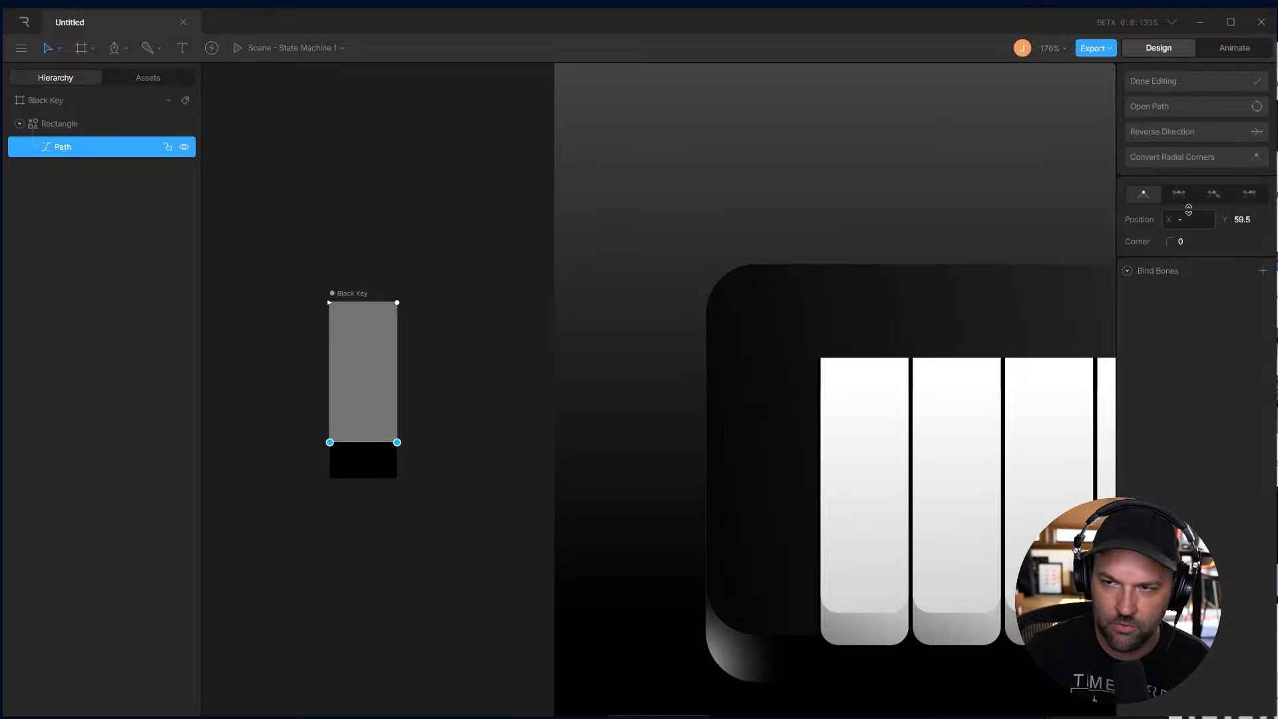
click(1194, 238)
text(13)
key(Return)
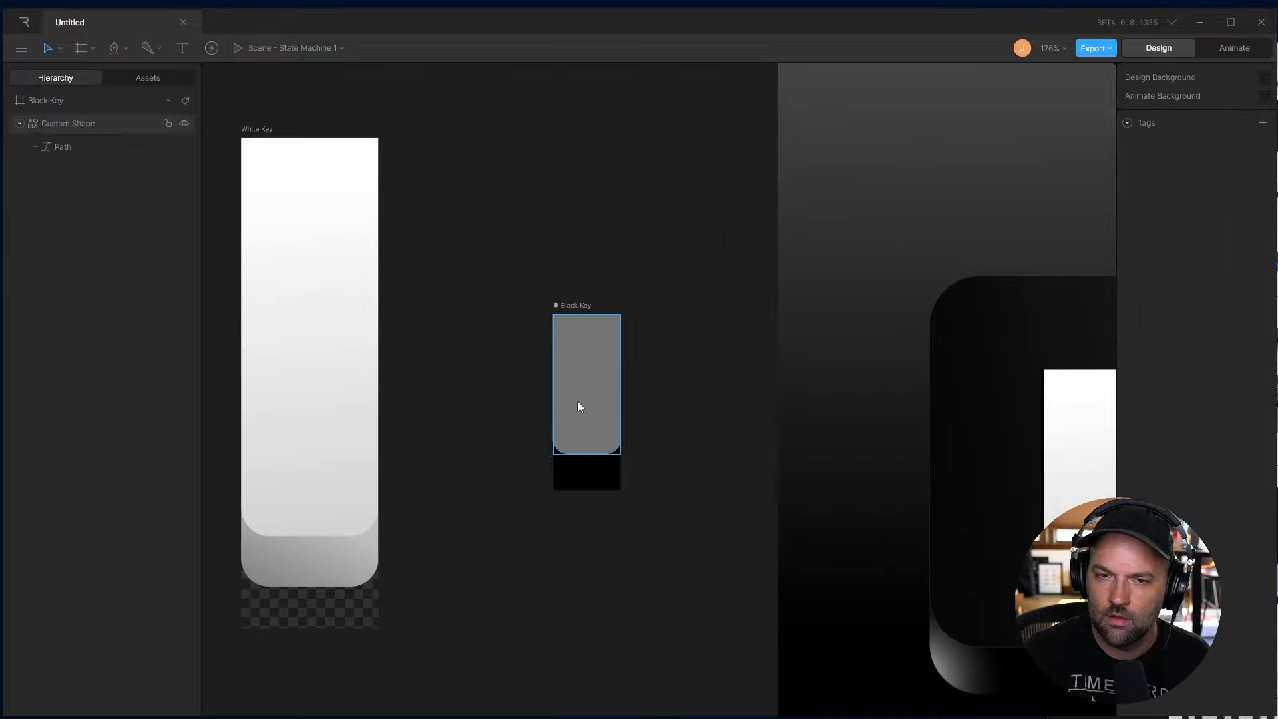
Give the black key shape a linear gradient from 5B5B5B beyond its upper right to 000000 near its lower edge
click(577, 403)
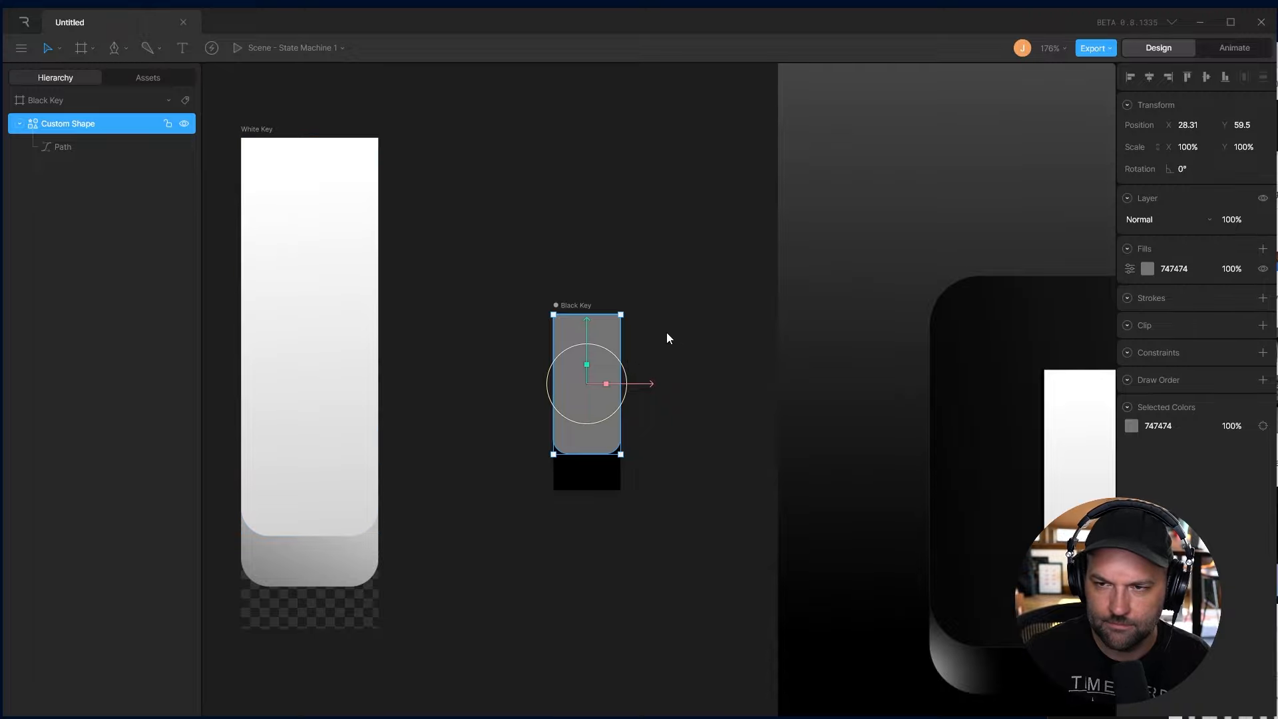
click(1146, 269)
drag(989, 343, 962, 374)
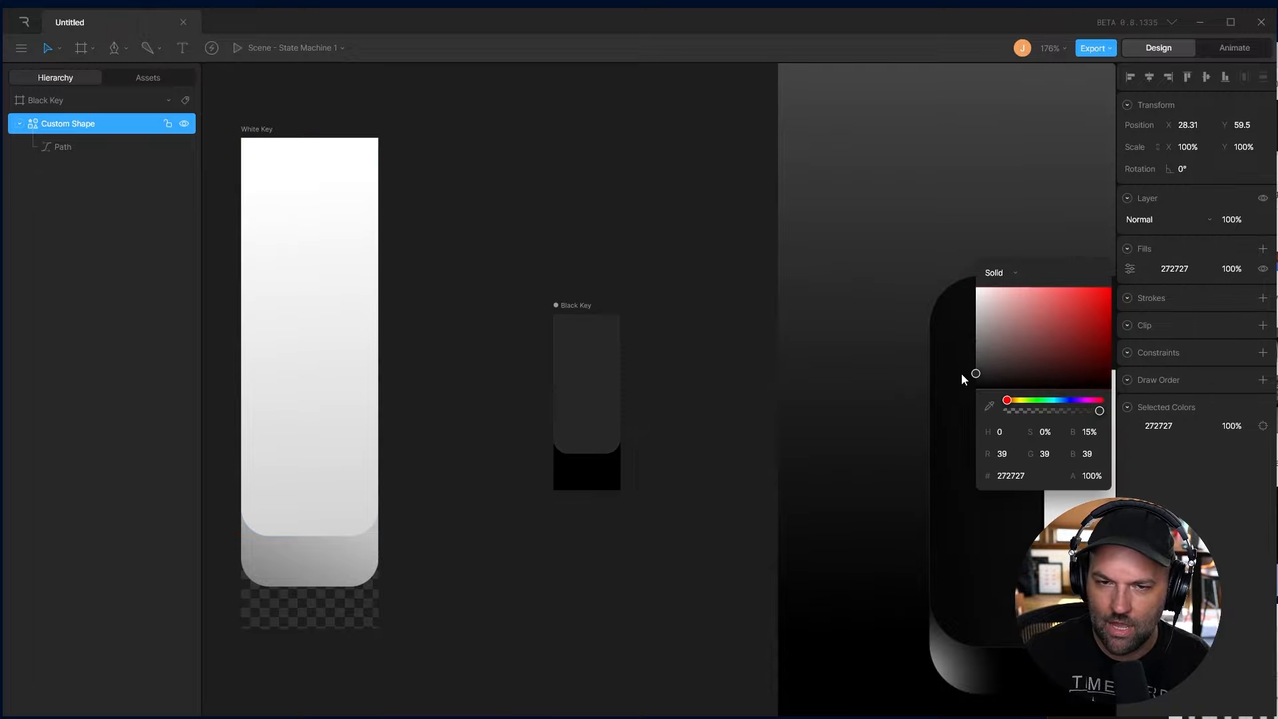
click(999, 273)
click(995, 308)
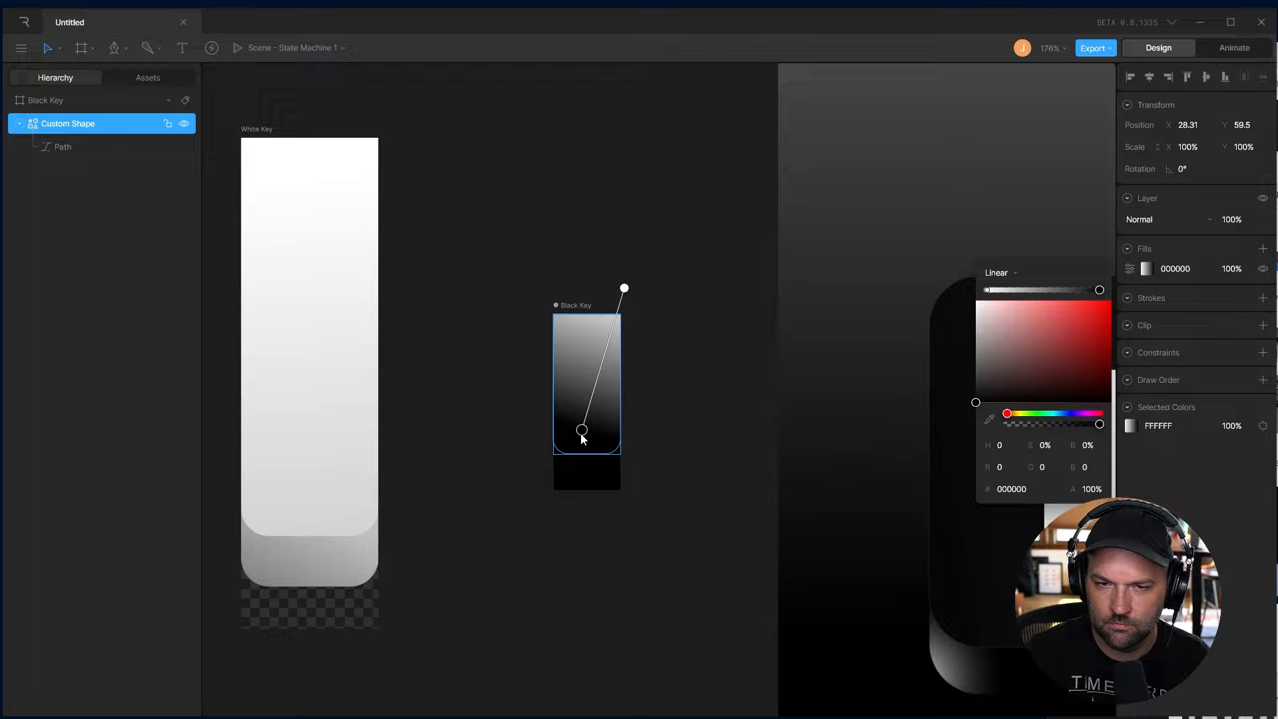
drag(976, 320, 962, 365)
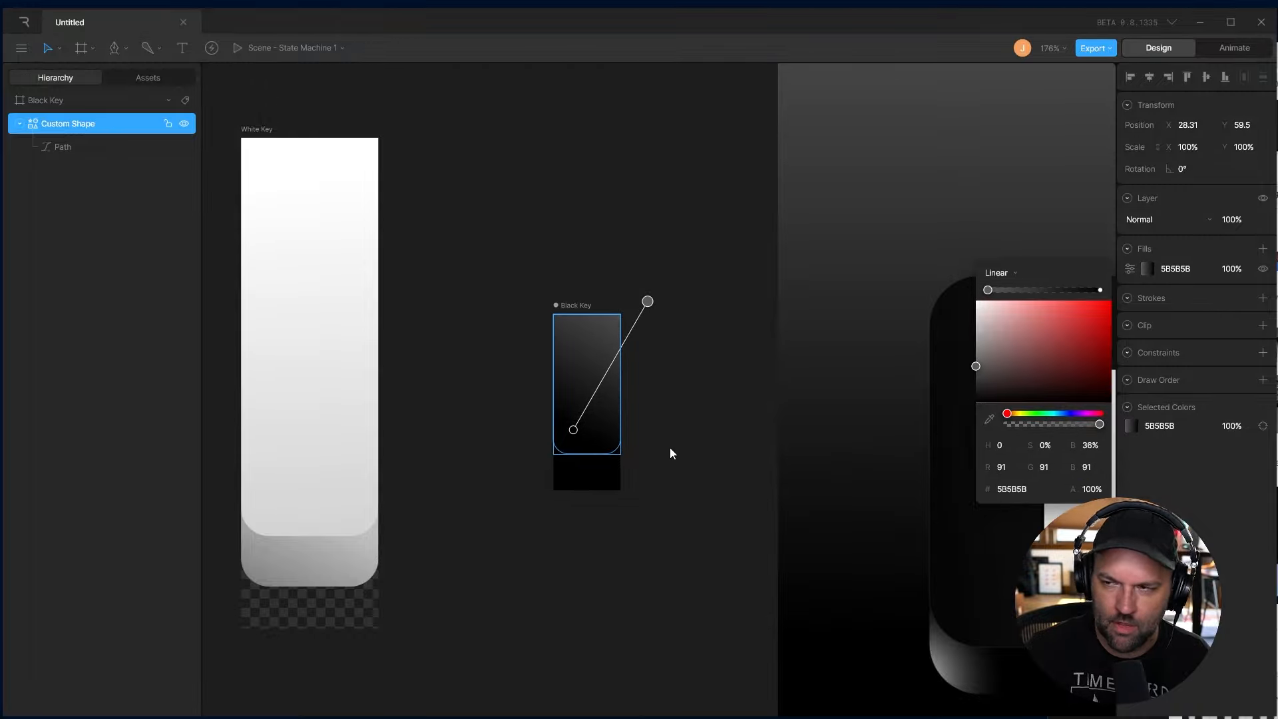
click(670, 448)
Add a radial fill fading from white FFFFFF to transparent around the key's lower-left corner, and name the shape Black_Key_top
click(1262, 248)
click(998, 274)
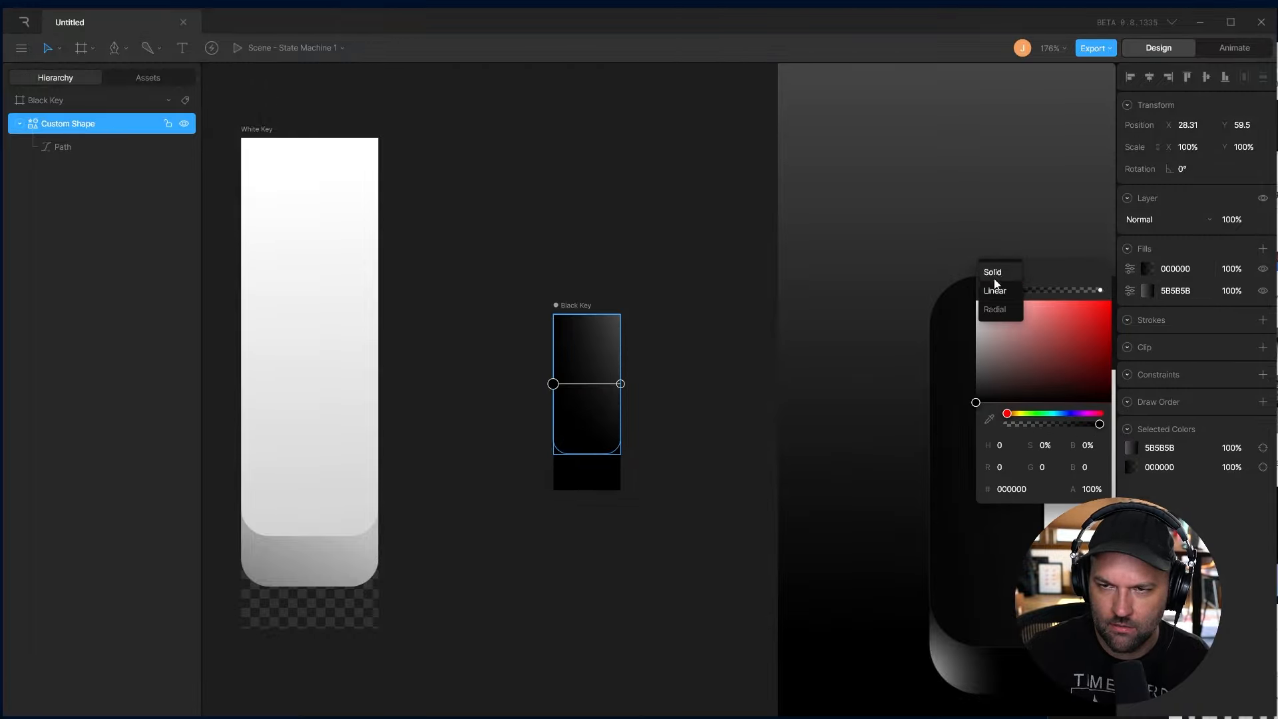
click(997, 308)
drag(553, 383, 534, 495)
drag(620, 383, 582, 438)
drag(582, 439, 587, 433)
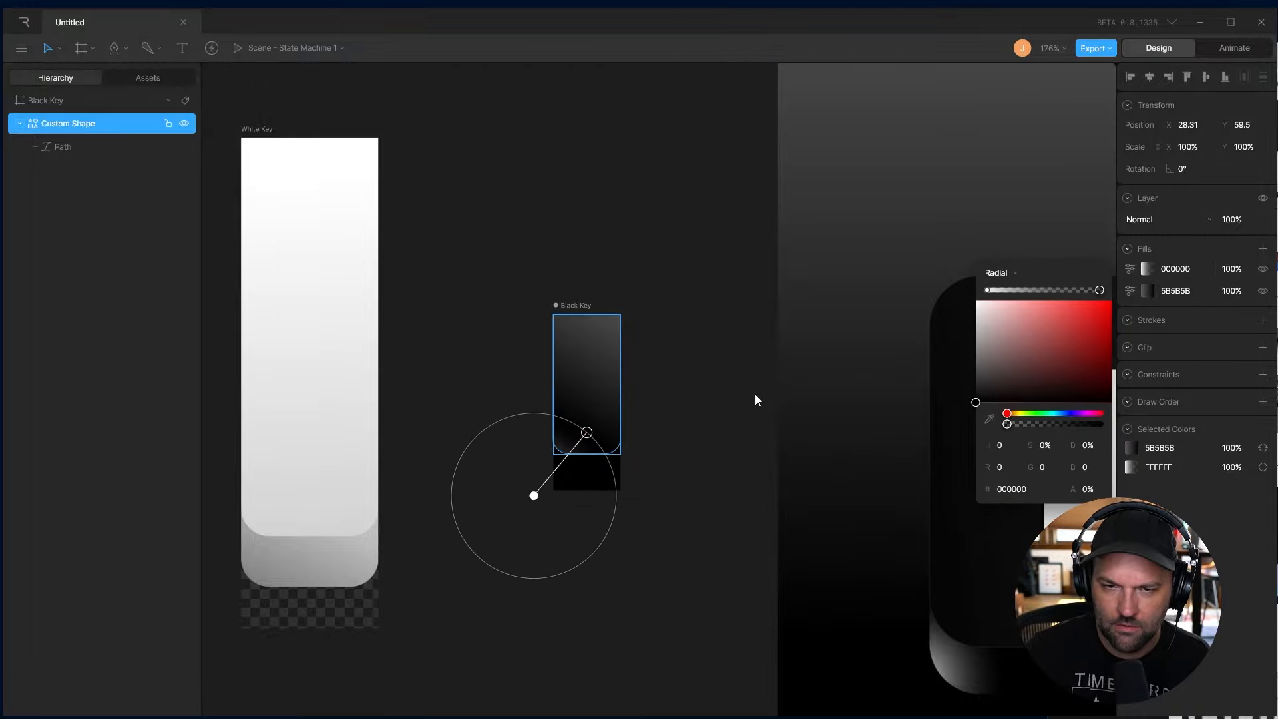
click(785, 408)
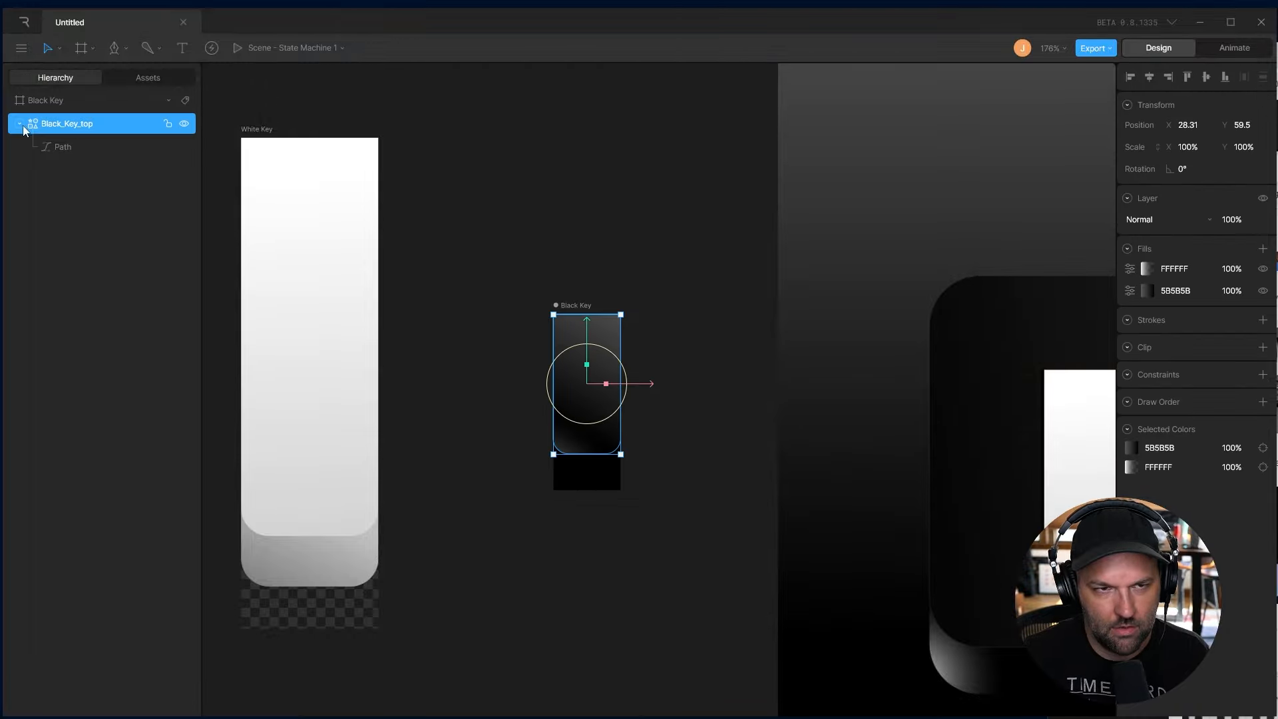
Duplicate Black_Key_top, place the copy behind the original at Y 90.5, and darken the copy's radial highlight
key(ctrl+d)
click(661, 513)
click(611, 459)
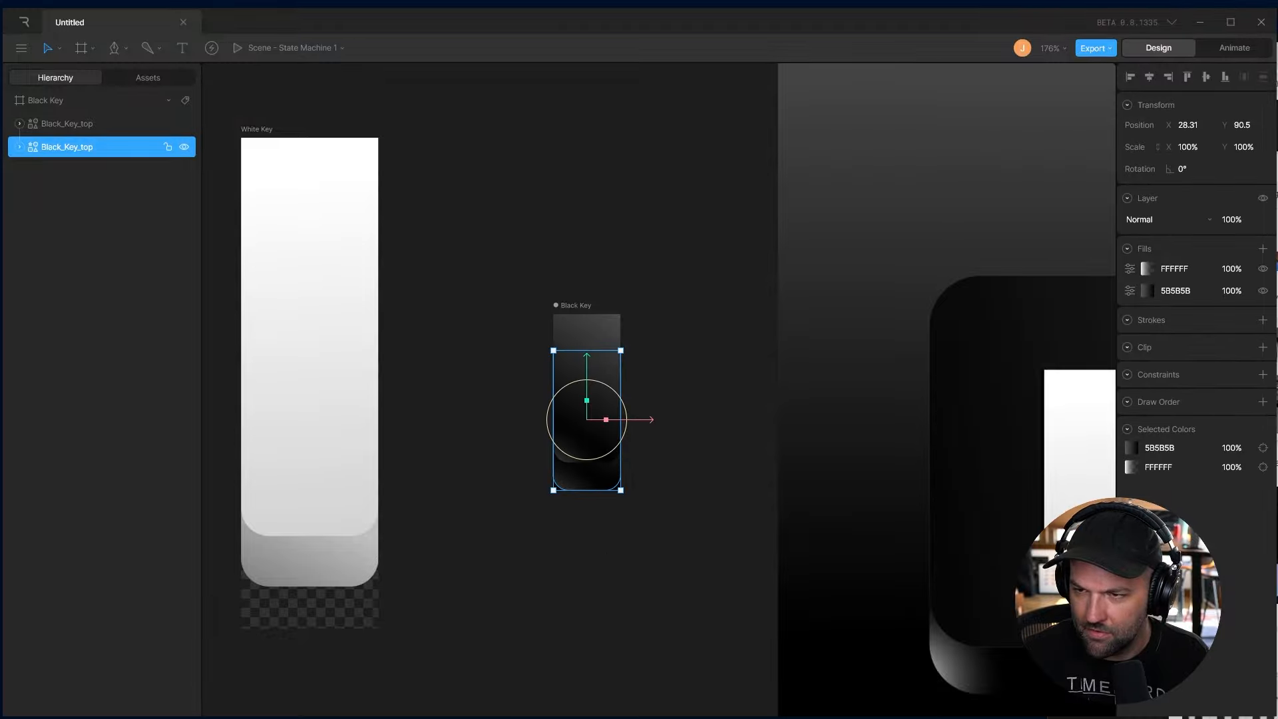
click(1149, 272)
drag(1000, 385, 943, 401)
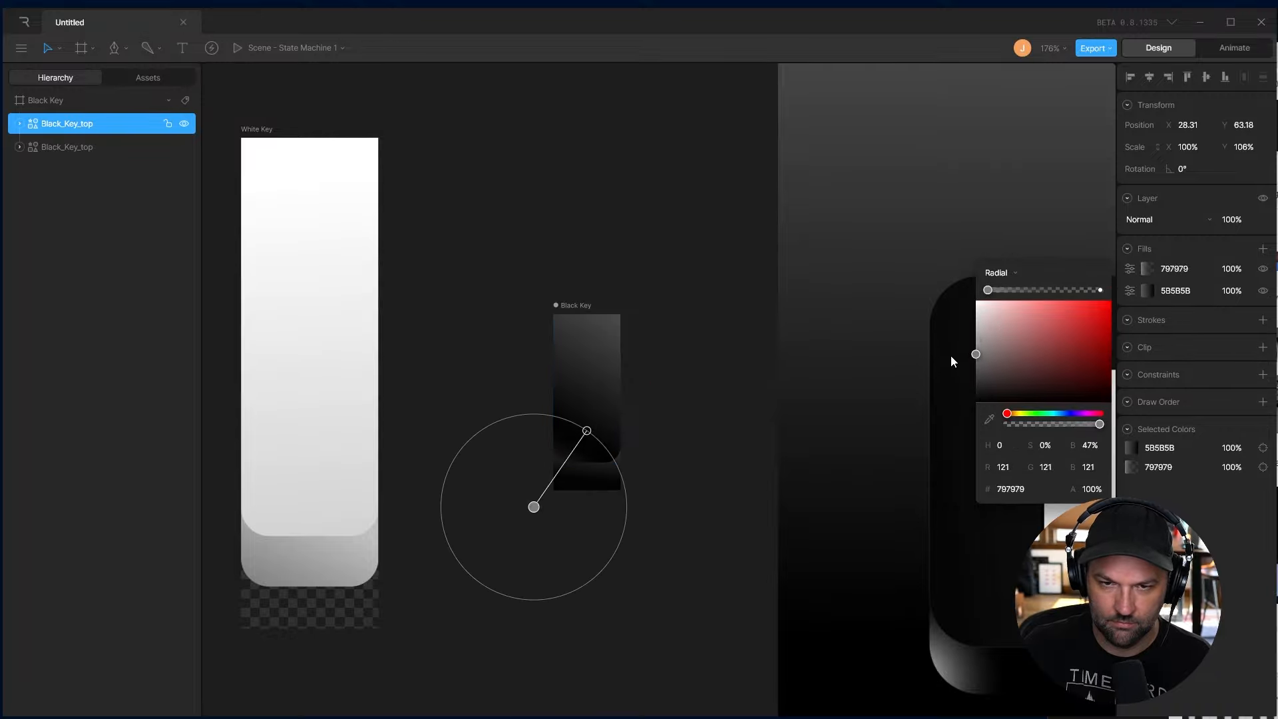
Set the upper key shape's radial highlight to white FFFFFF and reposition its gradient to light the lower-left edge
drag(950, 355, 952, 296)
drag(584, 430, 508, 370)
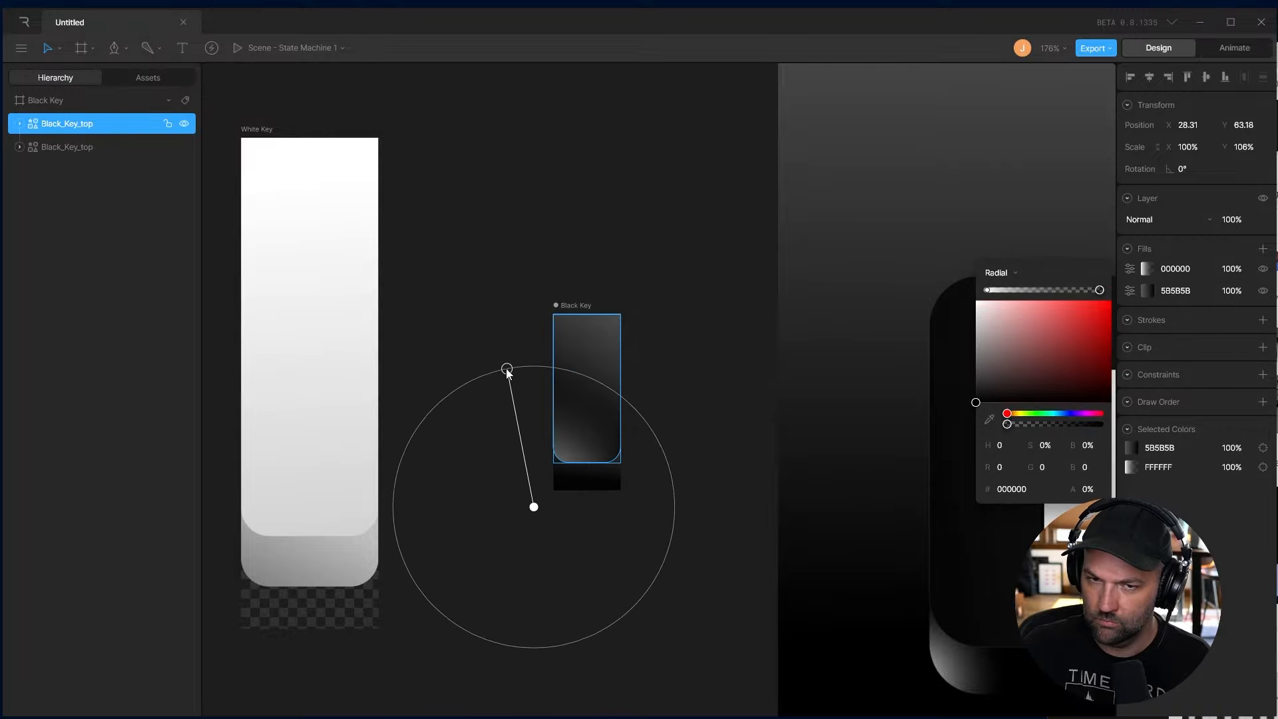
drag(533, 507, 520, 461)
mouse_move(508, 370)
mouse_down()
mouse_move(517, 324)
mouse_move(496, 362)
mouse_move(478, 366)
mouse_move(490, 374)
mouse_up()
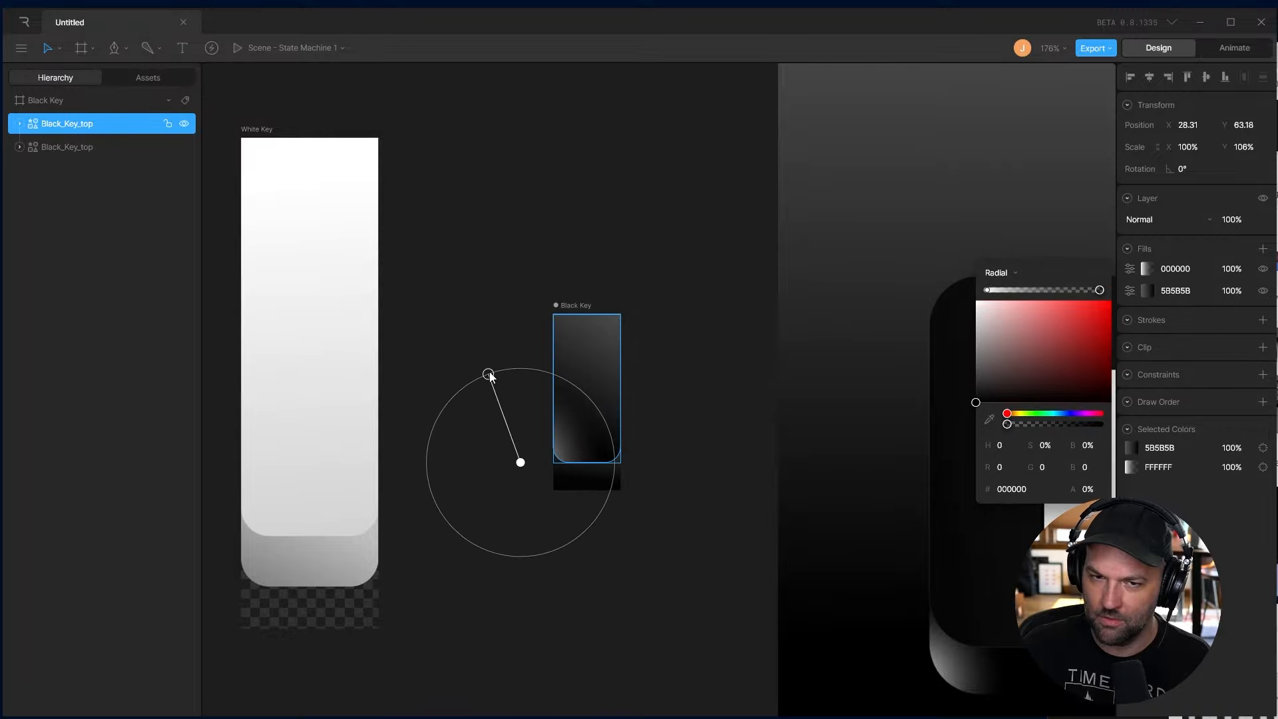
click(713, 285)
click(580, 421)
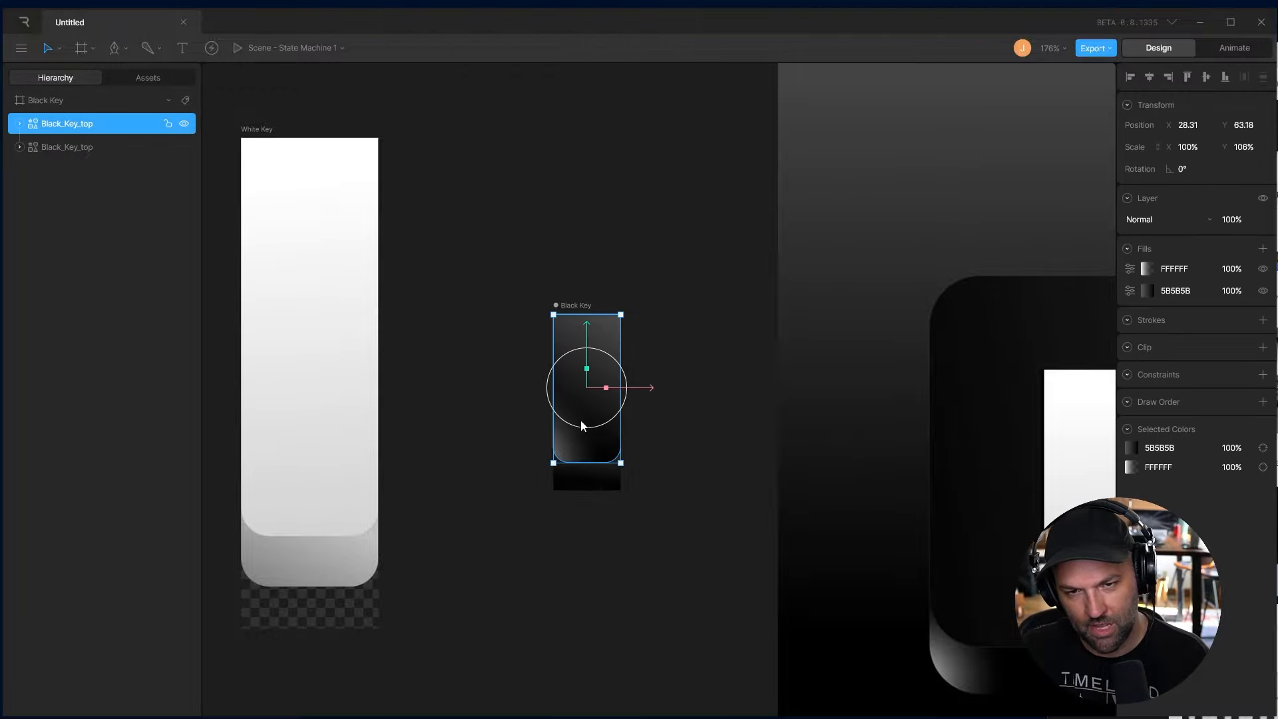
Set the upper black key shape's white highlight to 41% opacity and make the lower shape's black fill a radial gradient highlight
drag(1230, 268, 1219, 472)
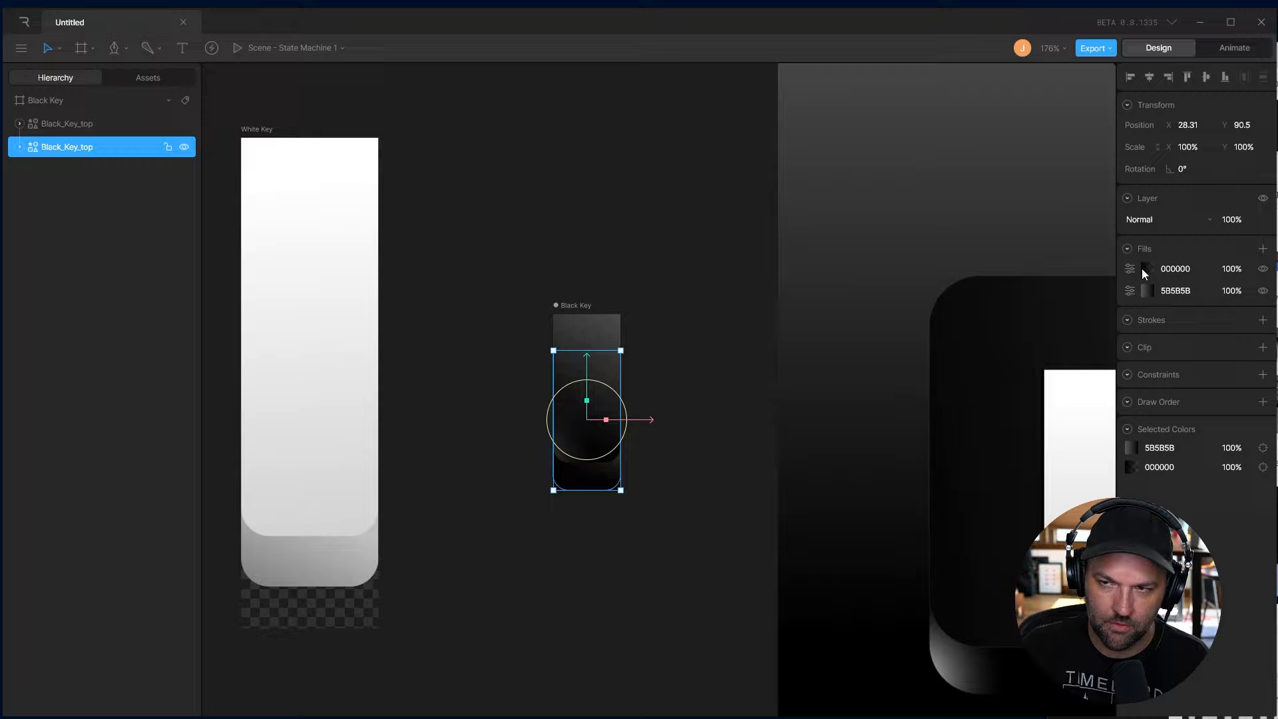
click(1144, 268)
click(995, 273)
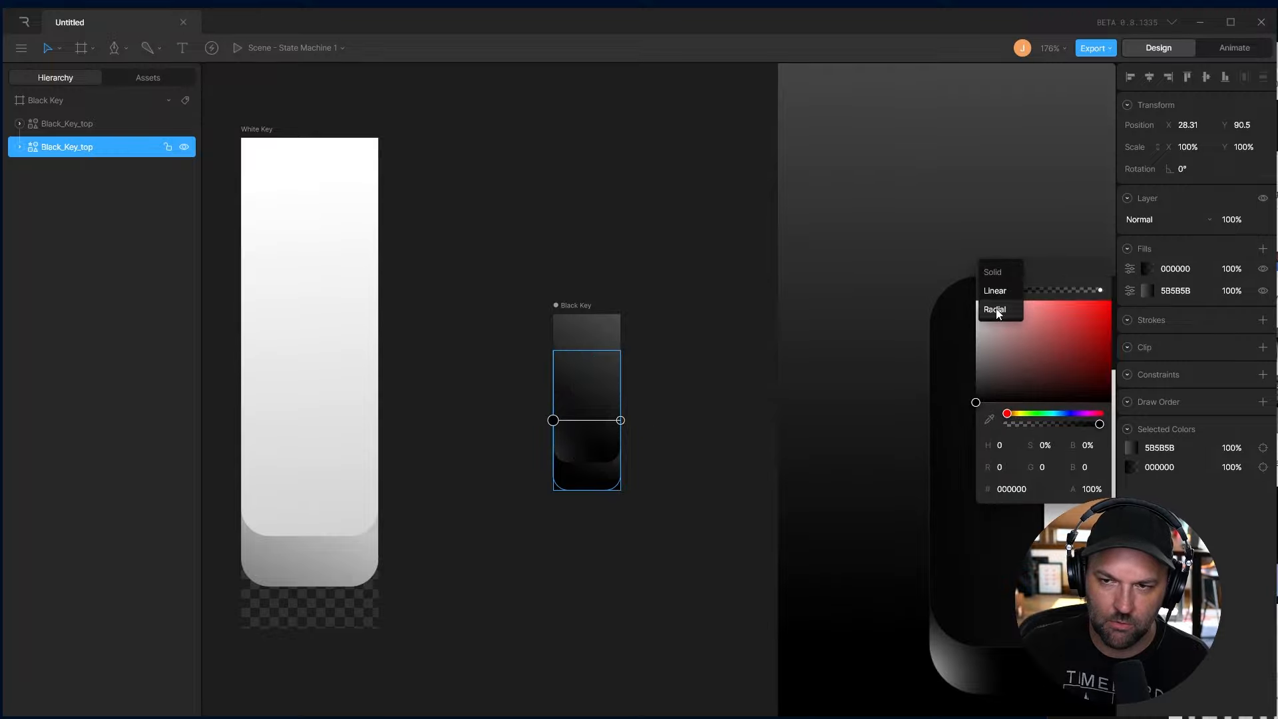
click(995, 309)
drag(548, 428, 628, 473)
click(657, 533)
click(586, 426)
click(1147, 269)
click(657, 572)
click(592, 453)
Add another radial fill to the lower key shape with its highlight at the lower-right corner, and reduce the highlight's opacity
click(1263, 248)
click(1147, 269)
drag(562, 454, 618, 446)
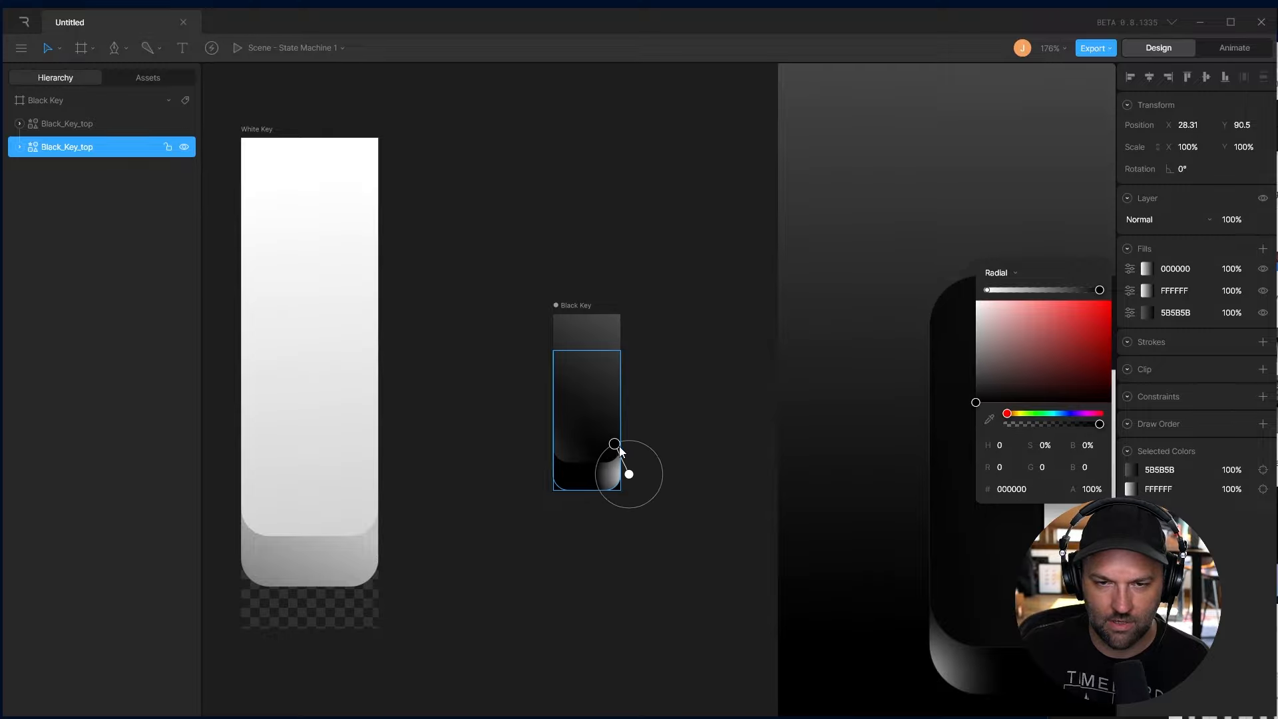
click(655, 498)
click(590, 479)
drag(1231, 268, 1239, 489)
click(692, 439)
Add a vertical linear fill to the upper key shape, fading from transparent at mid-height to white FFFFFF at its lower end
click(587, 415)
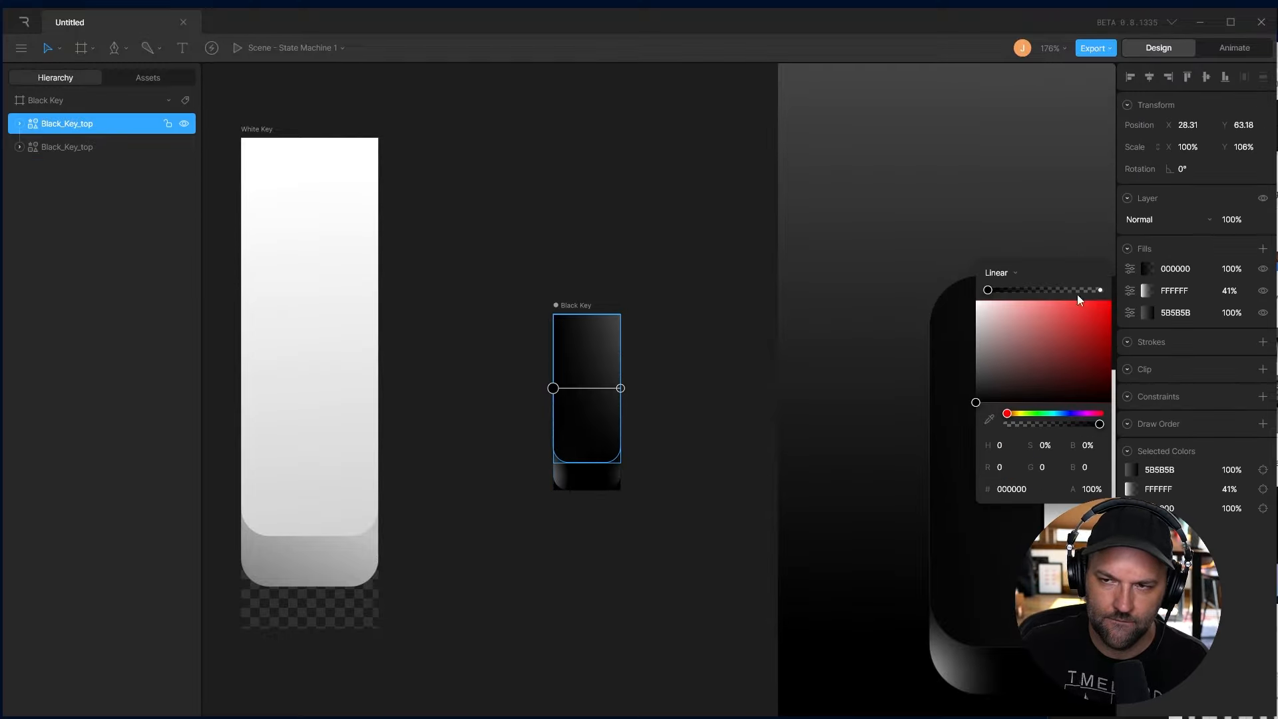
click(1099, 289)
drag(1012, 333, 980, 302)
drag(1007, 424, 1101, 424)
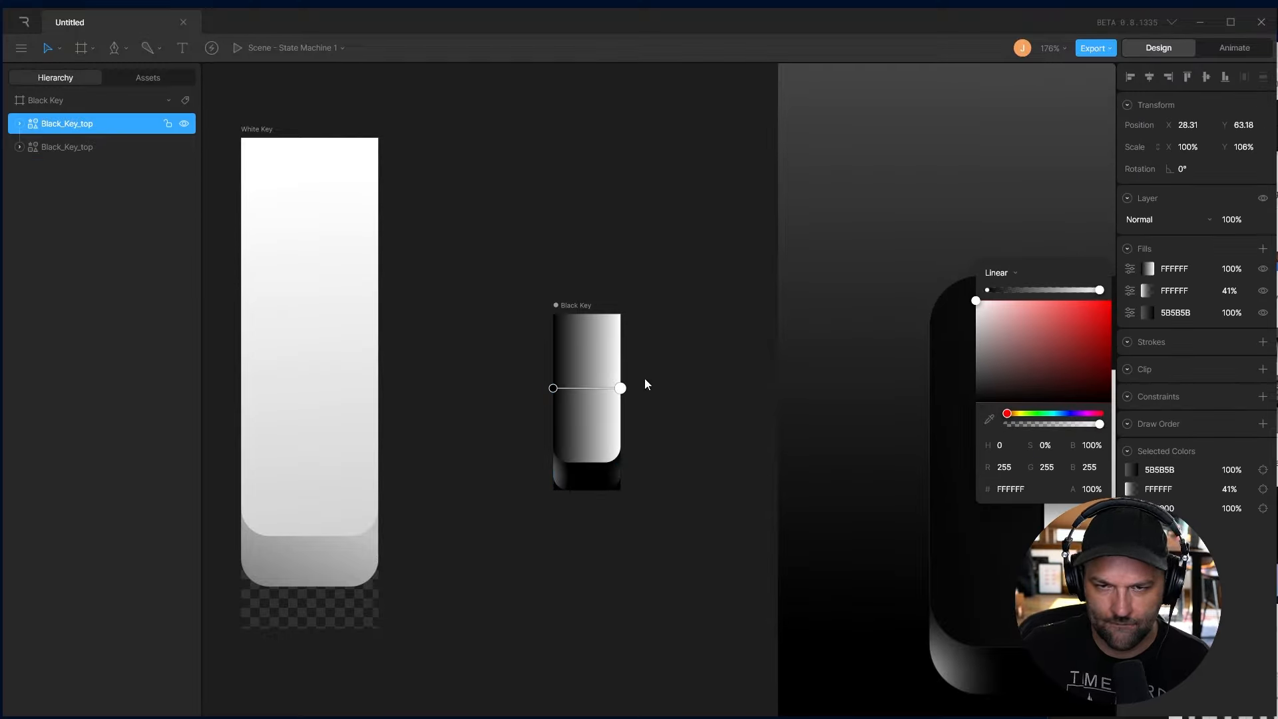
drag(620, 388, 586, 477)
drag(987, 289, 1079, 290)
drag(1101, 424, 1007, 424)
drag(586, 477, 553, 469)
drag(553, 388, 553, 365)
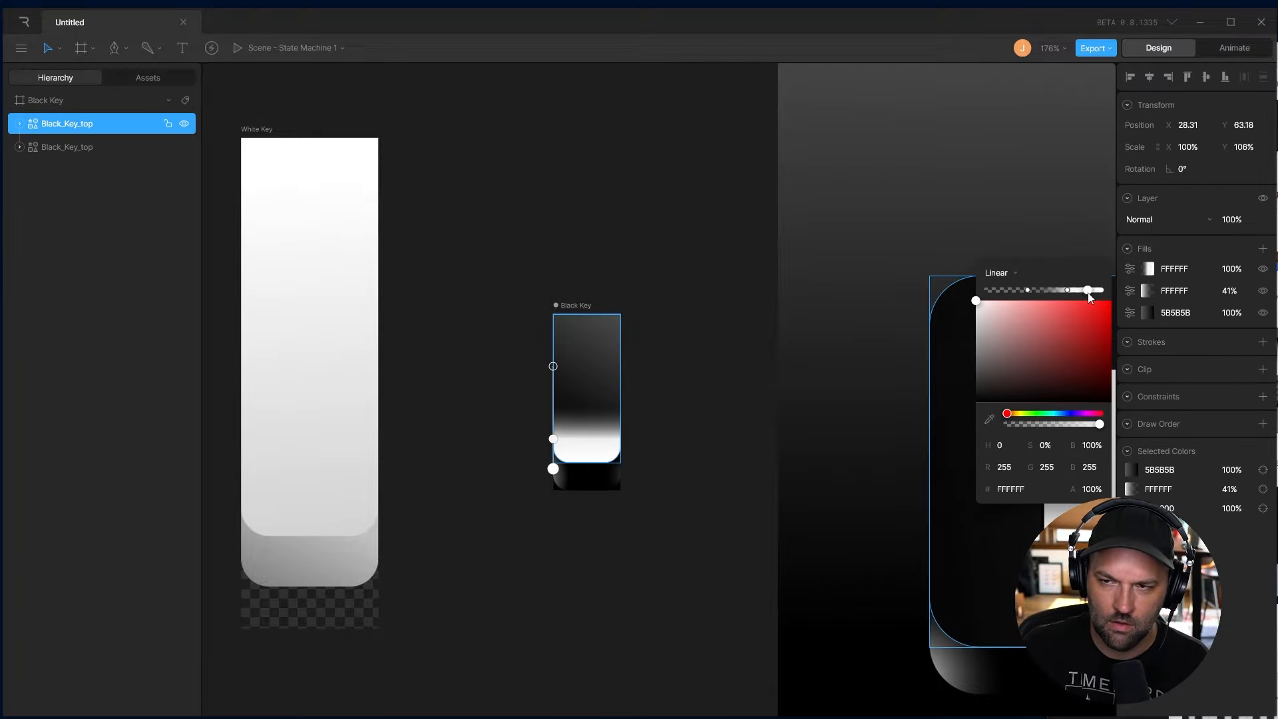
Make the linear fill's end stop transparent black 000000 and shift the gradient down to leave a thin highlight along the lower edge
mouse_move(975, 402)
mouse_down()
mouse_move(956, 380)
mouse_move(956, 403)
mouse_up()
drag(1097, 424, 951, 424)
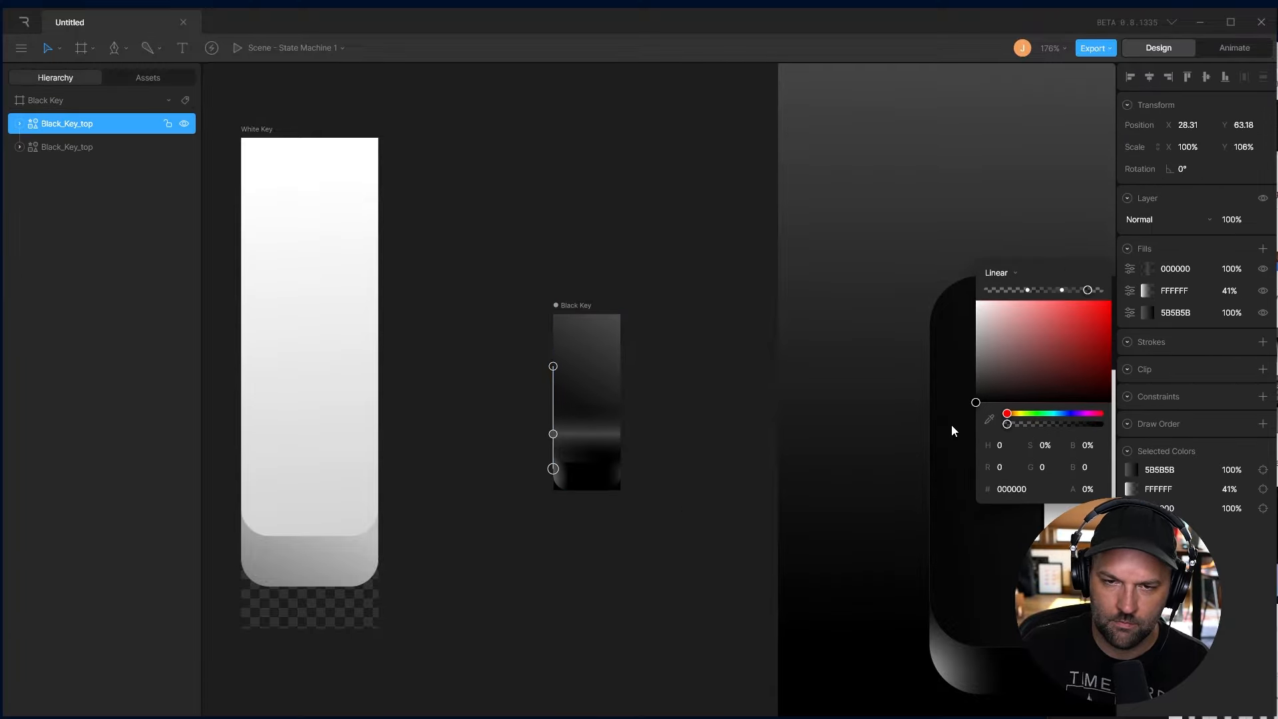
drag(553, 456, 553, 468)
drag(1097, 424, 999, 424)
click(925, 384)
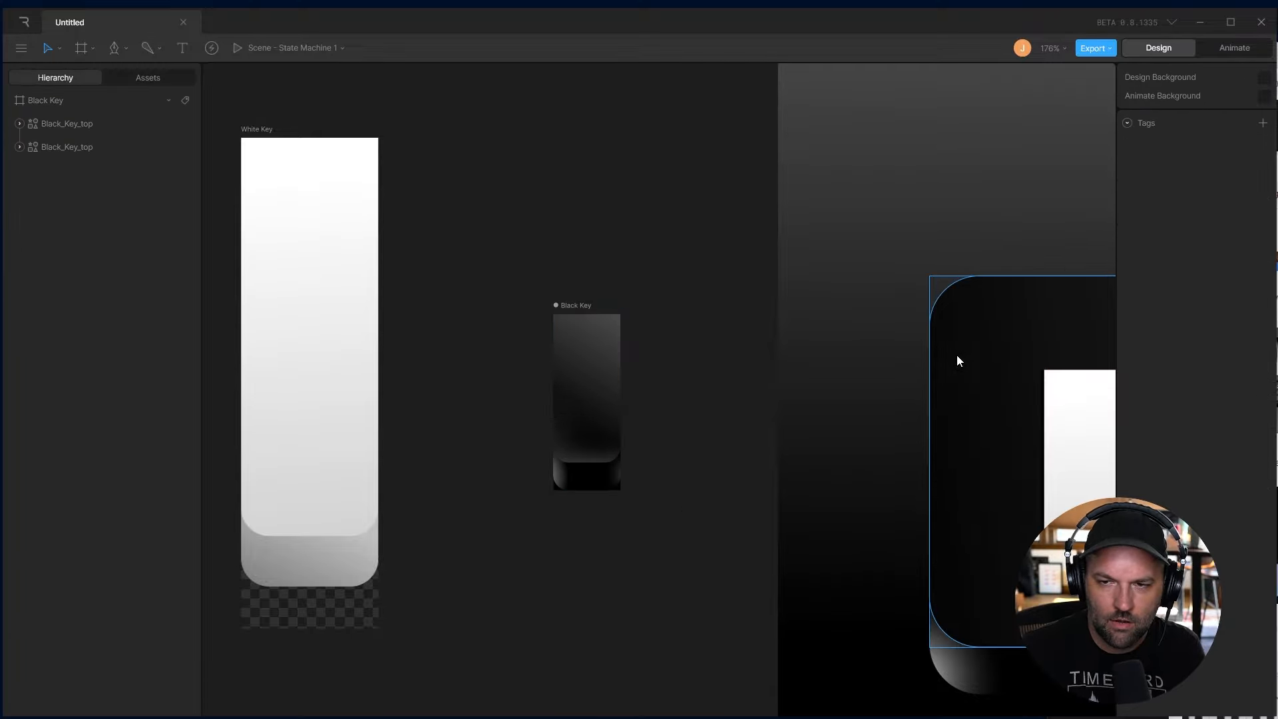
click(1019, 353)
drag(1018, 353, 323, 286)
scroll(484, 390, down, 5)
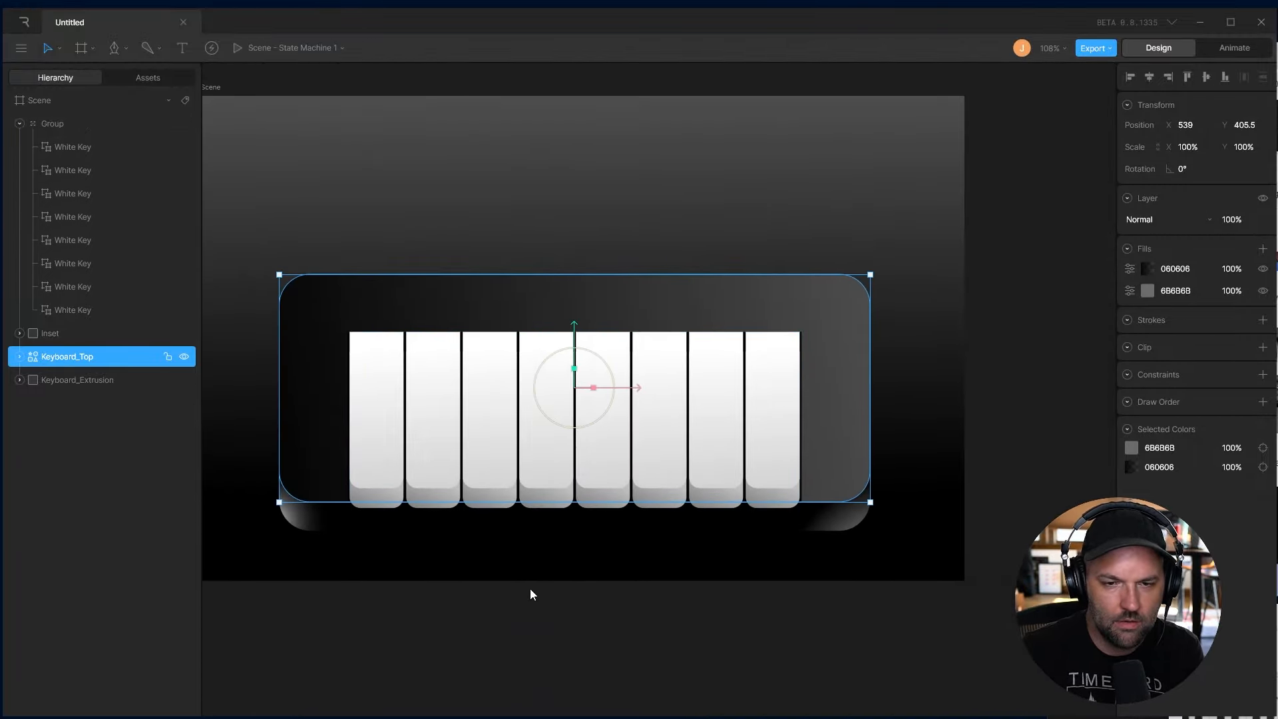
click(530, 588)
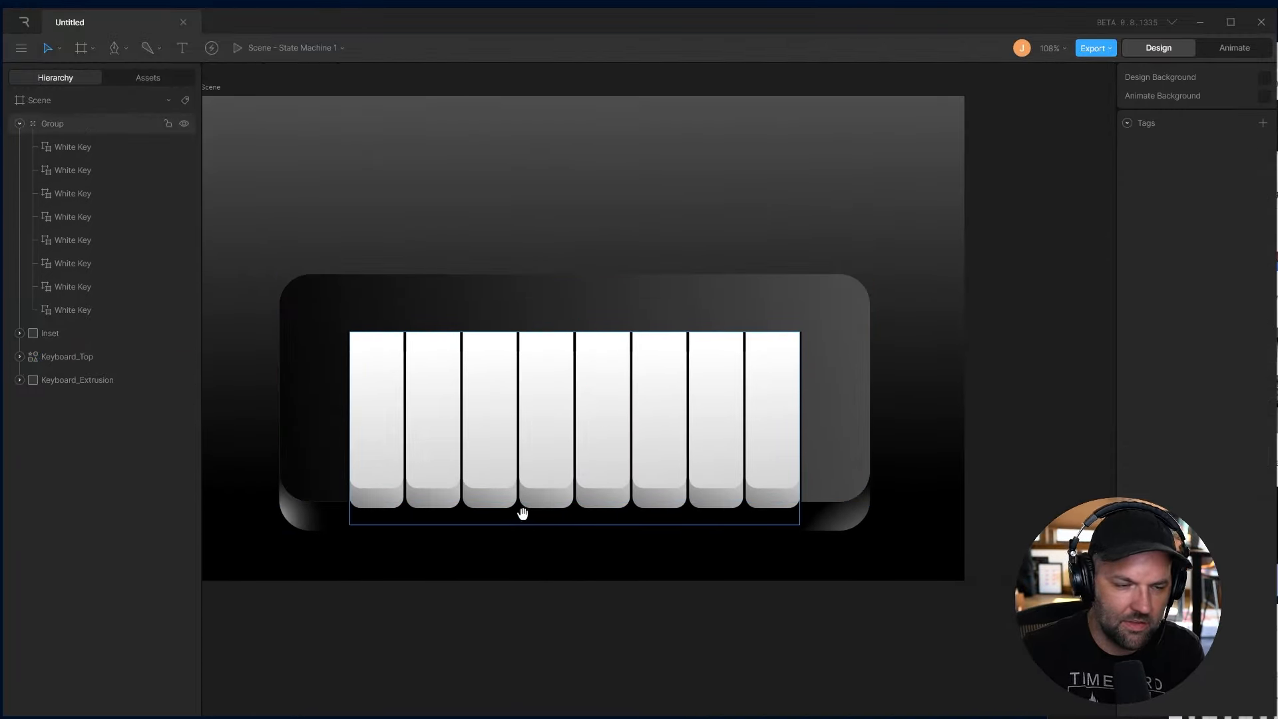
drag(522, 514, 570, 550)
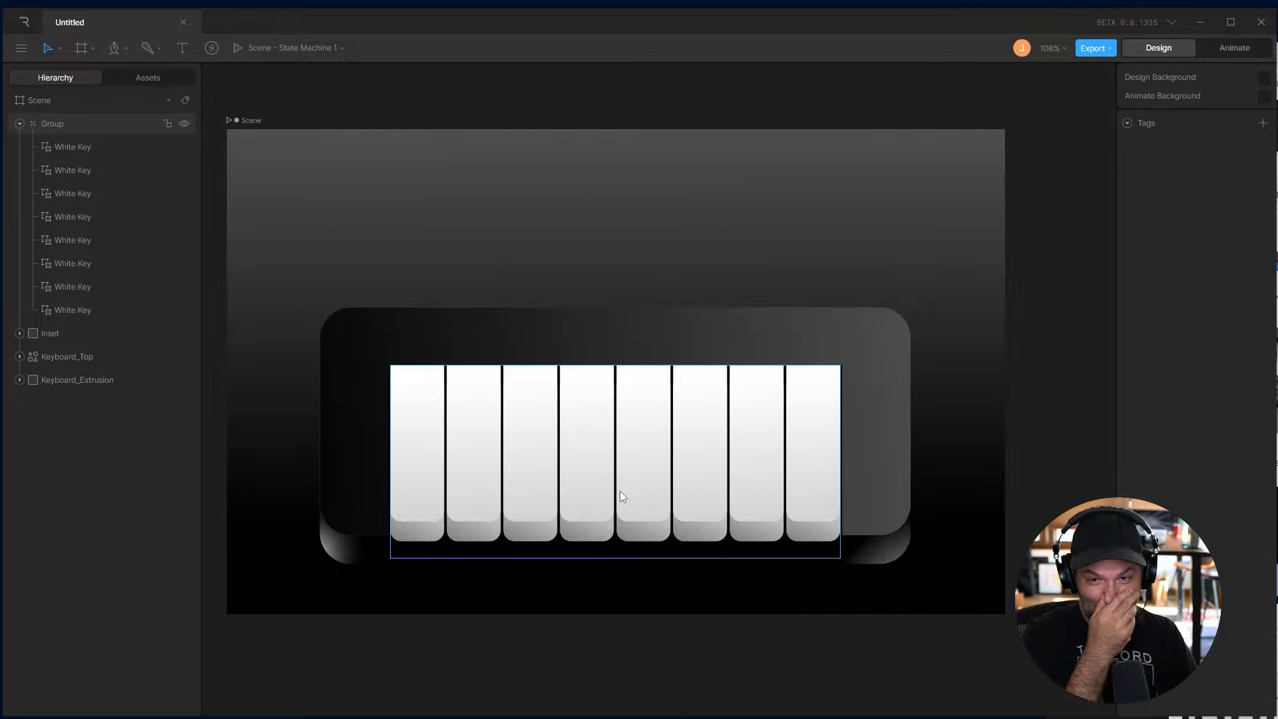
click(613, 334)
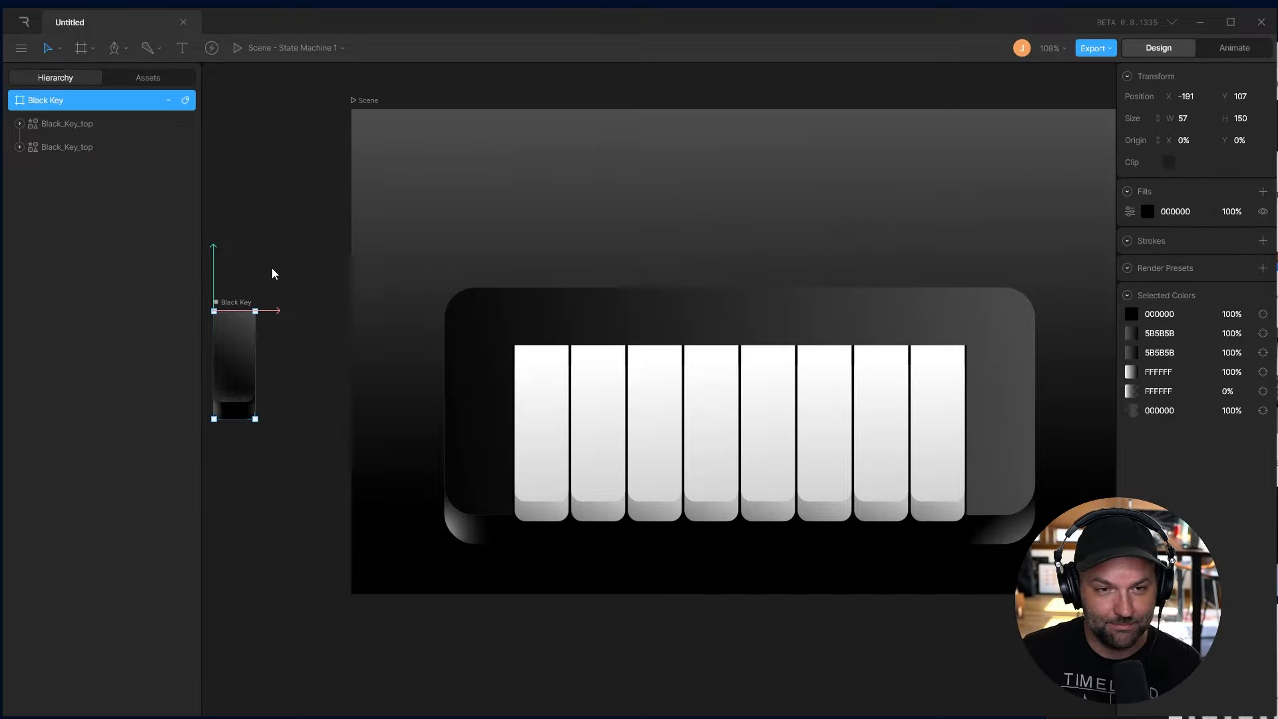
click(557, 342)
click(557, 327)
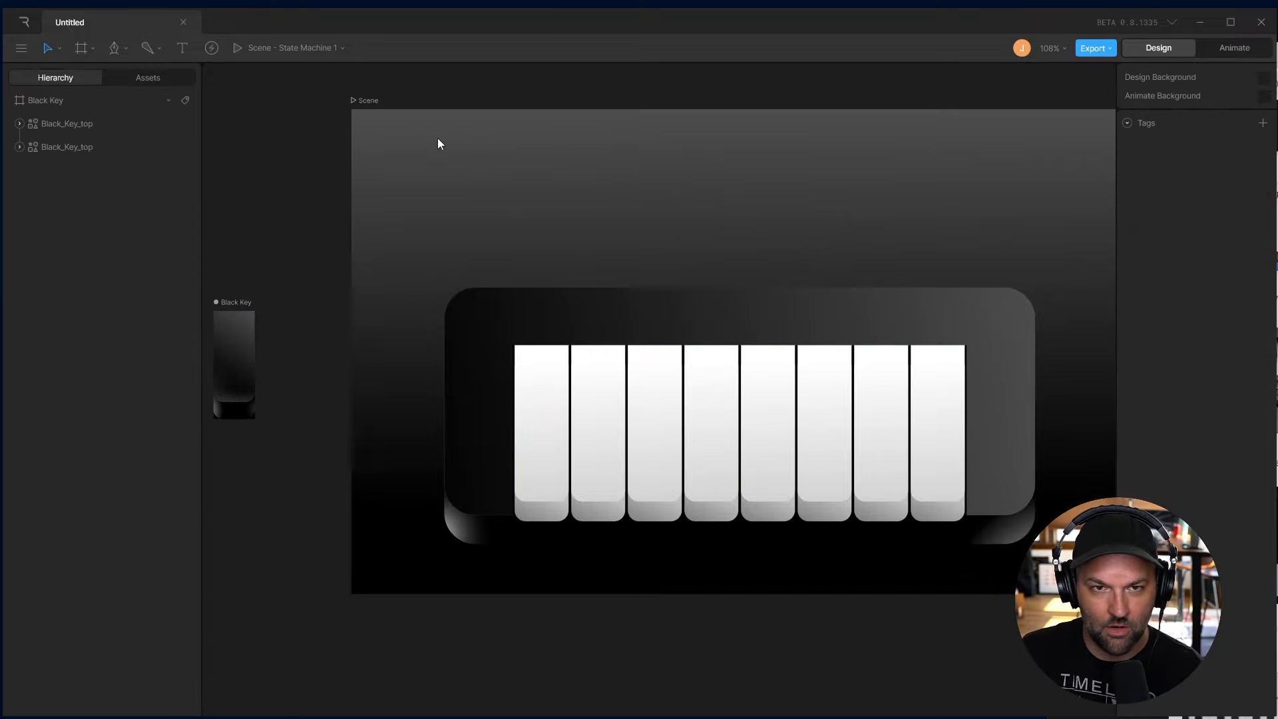
Rename the Scene artboard as Piano Scene Full
click(371, 100)
double_click(374, 101)
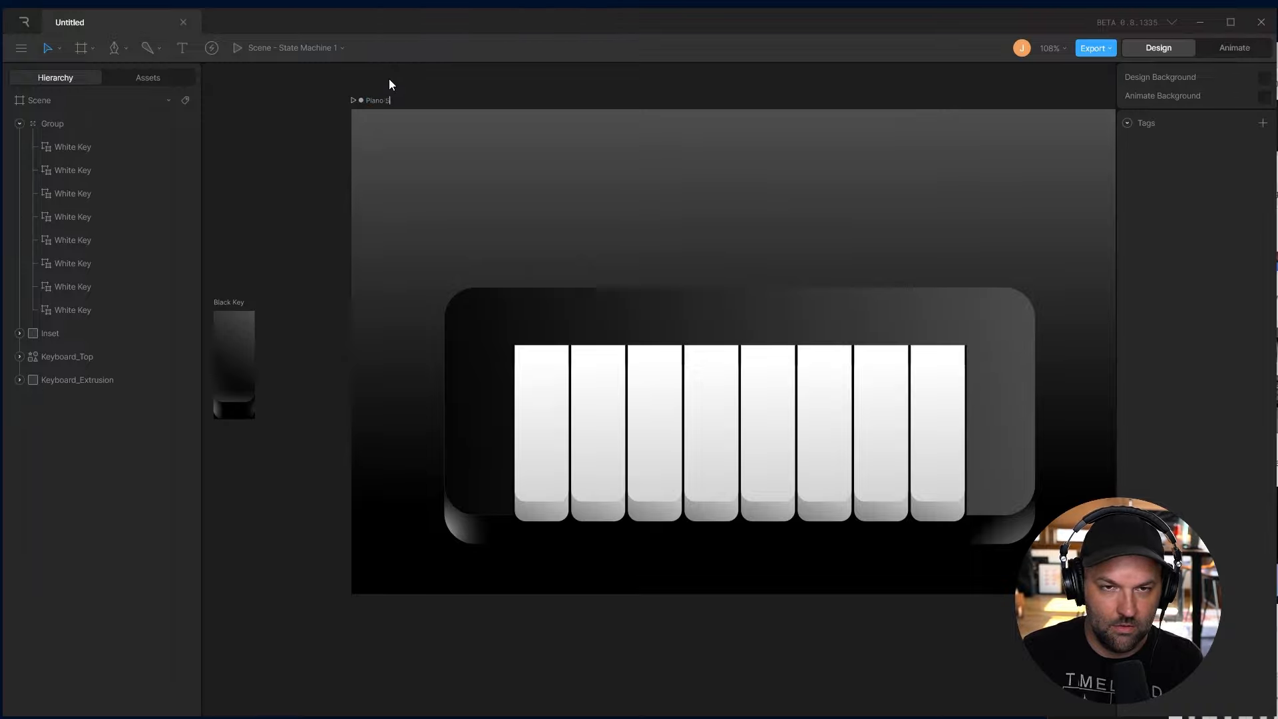
text(Piano Scene Ful)
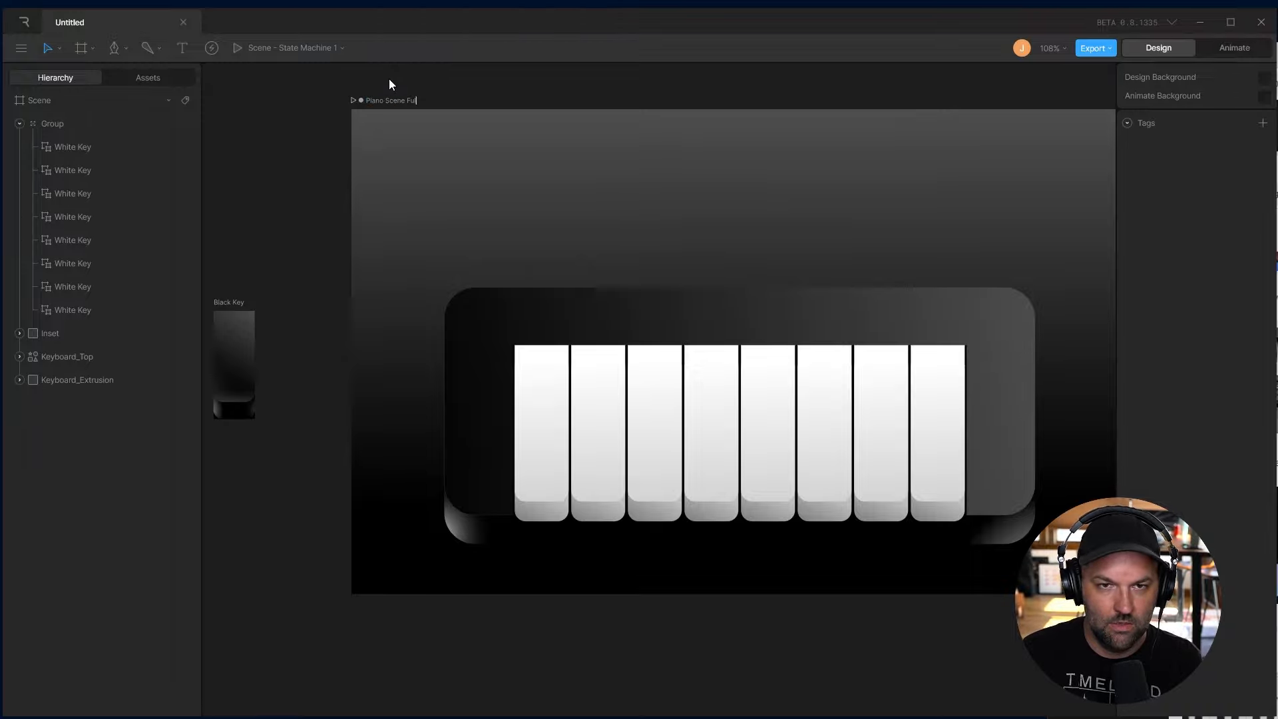
text(l)
key(Return)
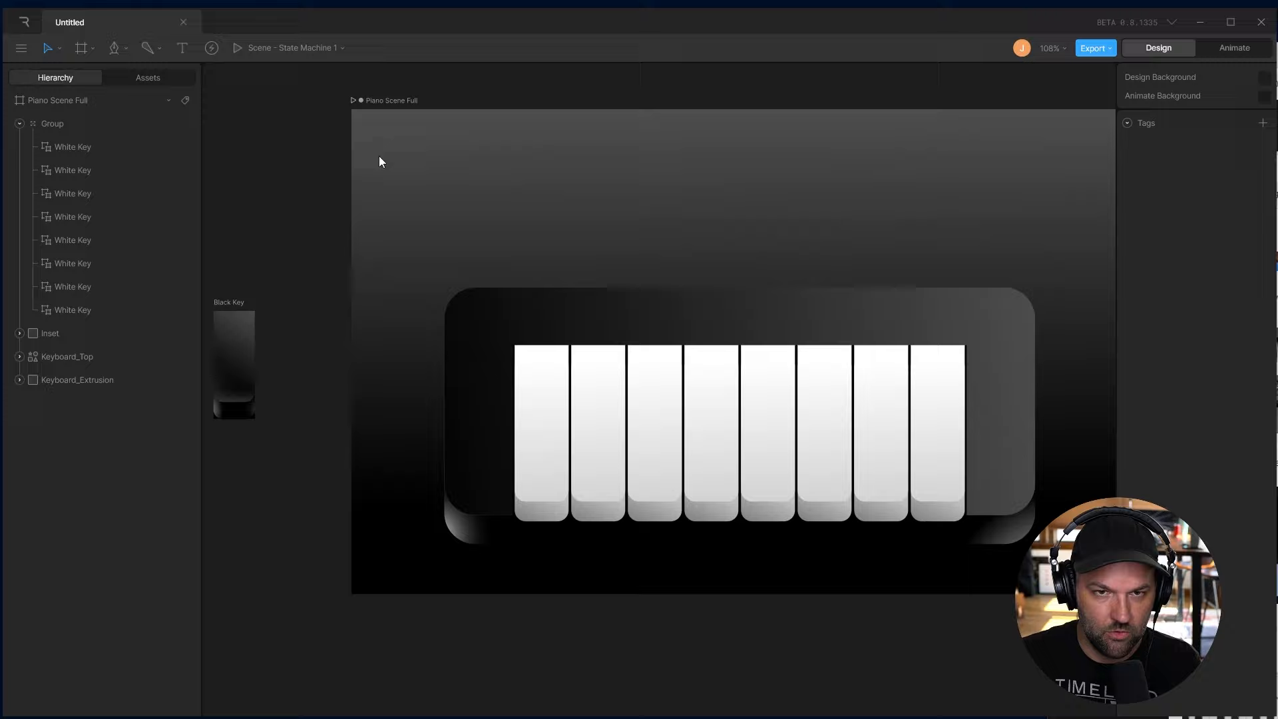
Nest the Black Key artboard in Piano Scene Full and place it over the gap between the first two white keys
click(379, 101)
click(93, 48)
click(113, 108)
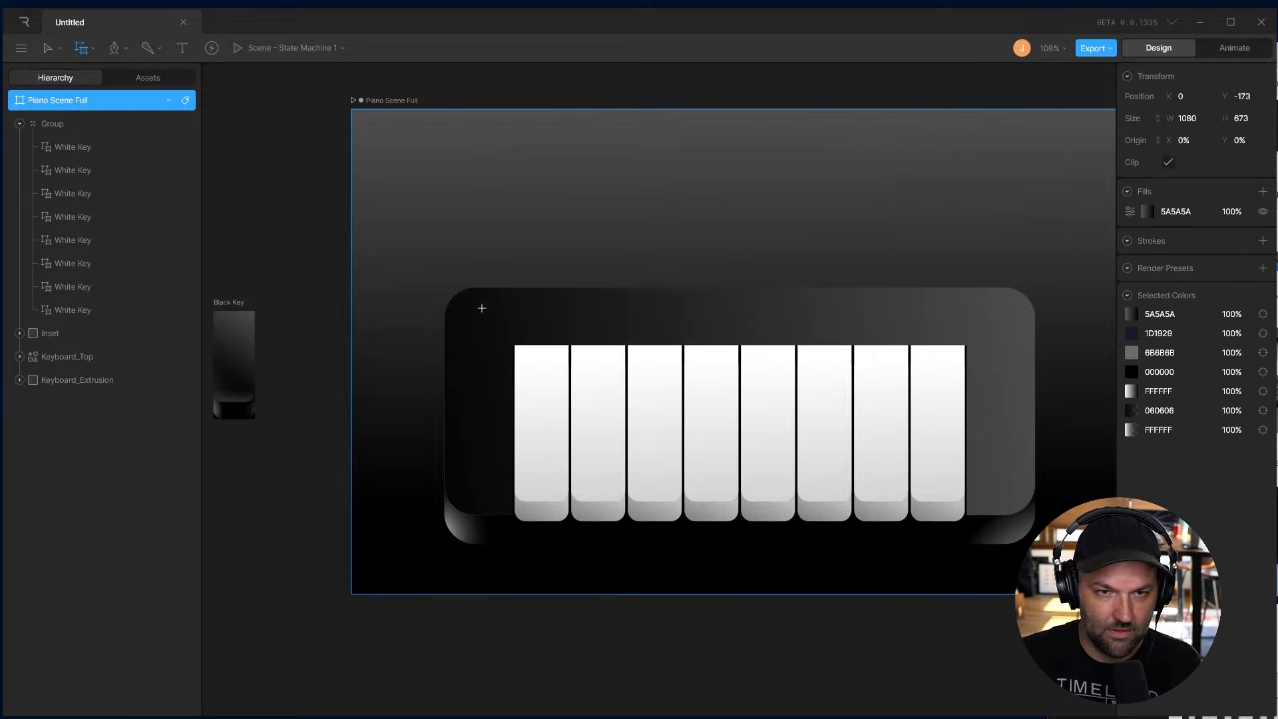
click(560, 348)
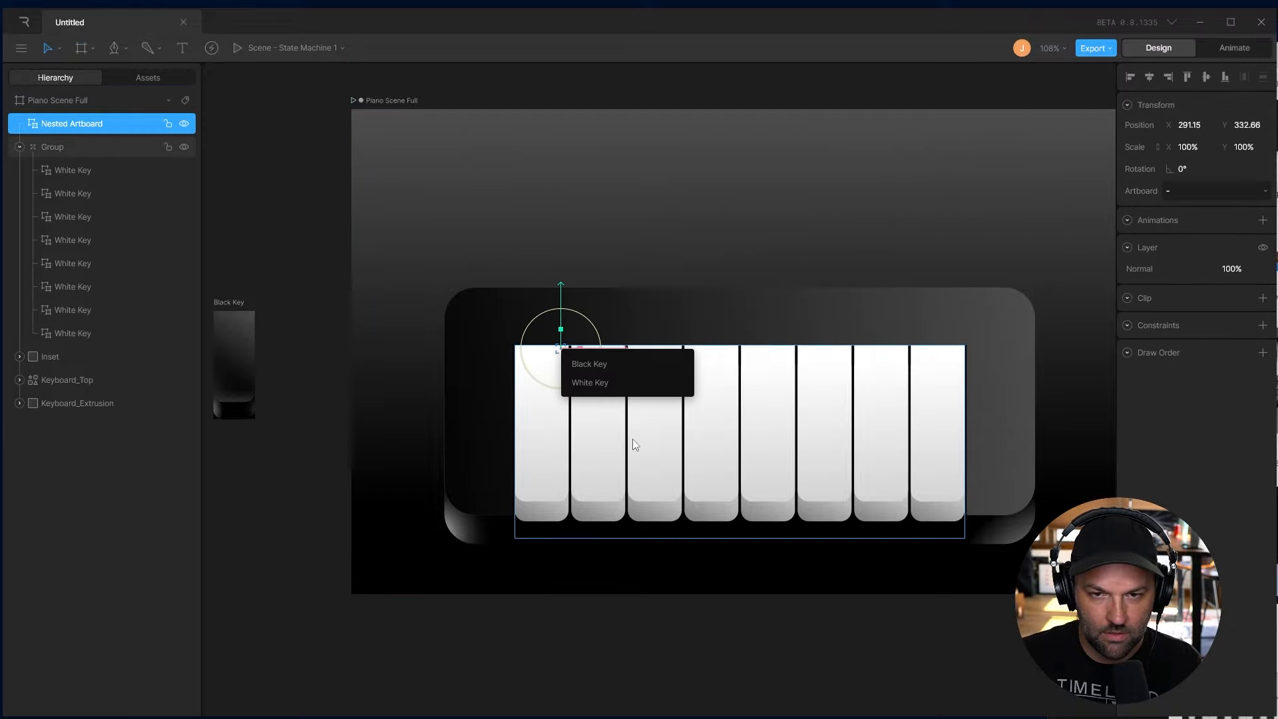
click(600, 367)
drag(561, 310, 561, 306)
drag(624, 346, 612, 345)
key(Escape)
Adjust the nested black key's height to Y 327.5 so its upper edge lines up with the white keys
scroll(599, 457, up, 3)
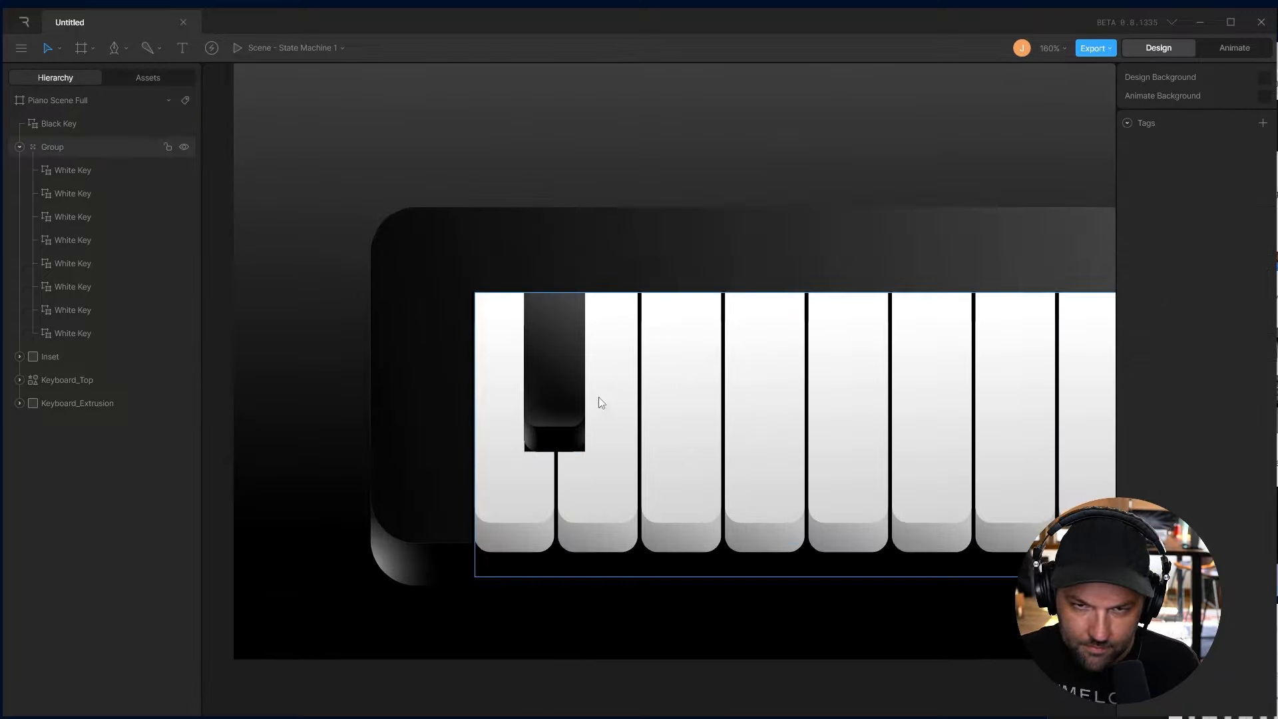
click(555, 347)
drag(523, 233, 523, 227)
click(1029, 195)
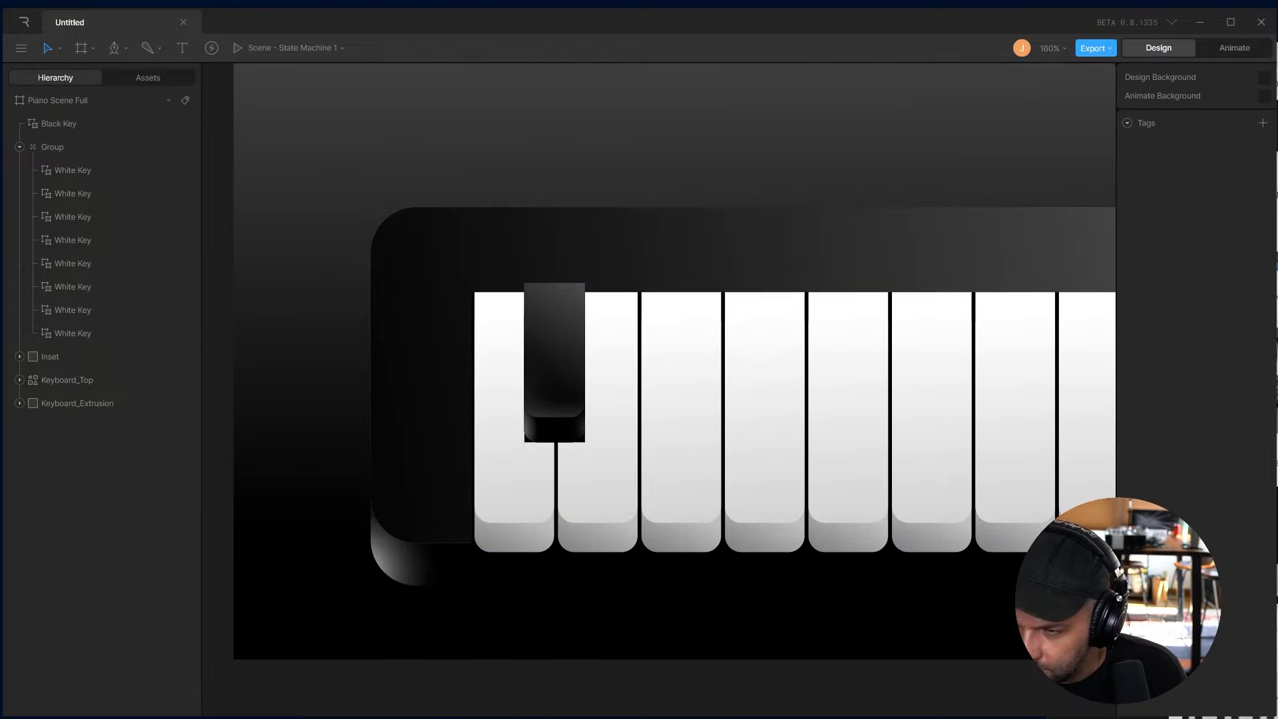
drag(652, 342, 588, 397)
click(499, 380)
drag(465, 288, 464, 297)
drag(569, 376, 420, 362)
Duplicate the black key four times, placing the copies over the second, fourth, fifth and sixth gaps between the white keys
key(ctrl+d)
drag(356, 334, 706, 335)
key(ctrl+d)
key(ctrl+d)
drag(536, 336, 618, 331)
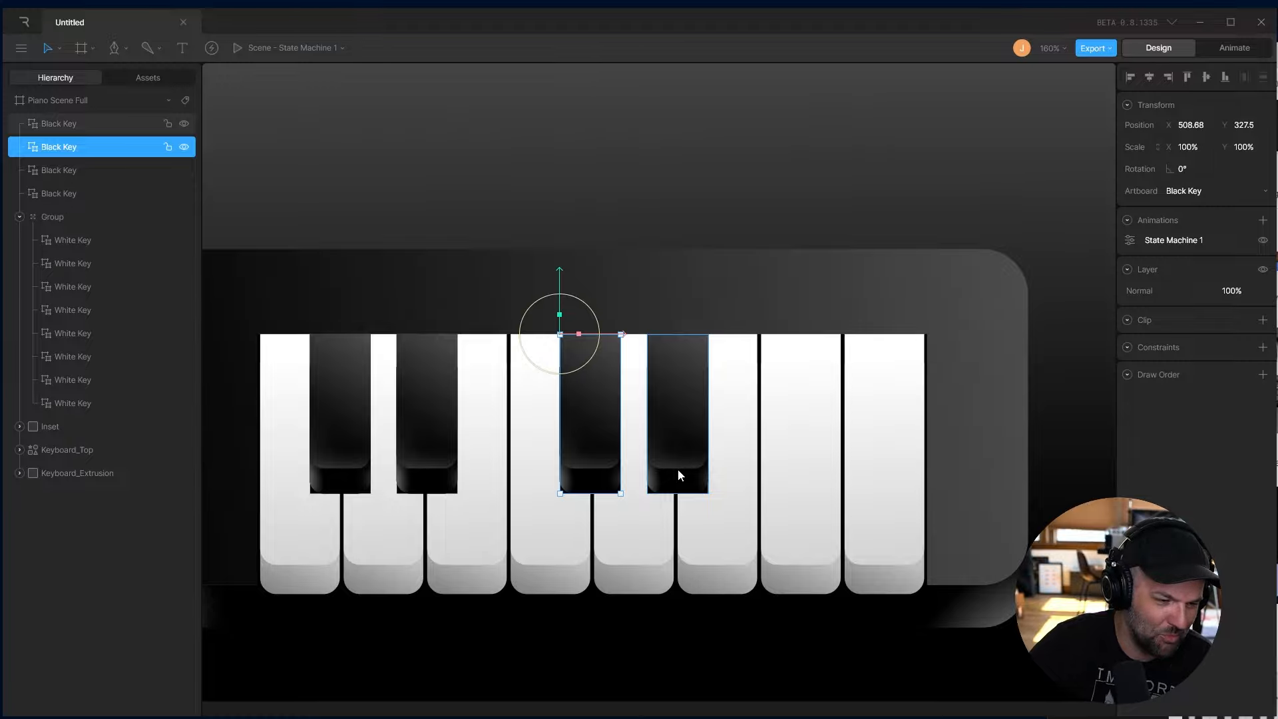
key(ctrl+d)
drag(609, 397, 782, 396)
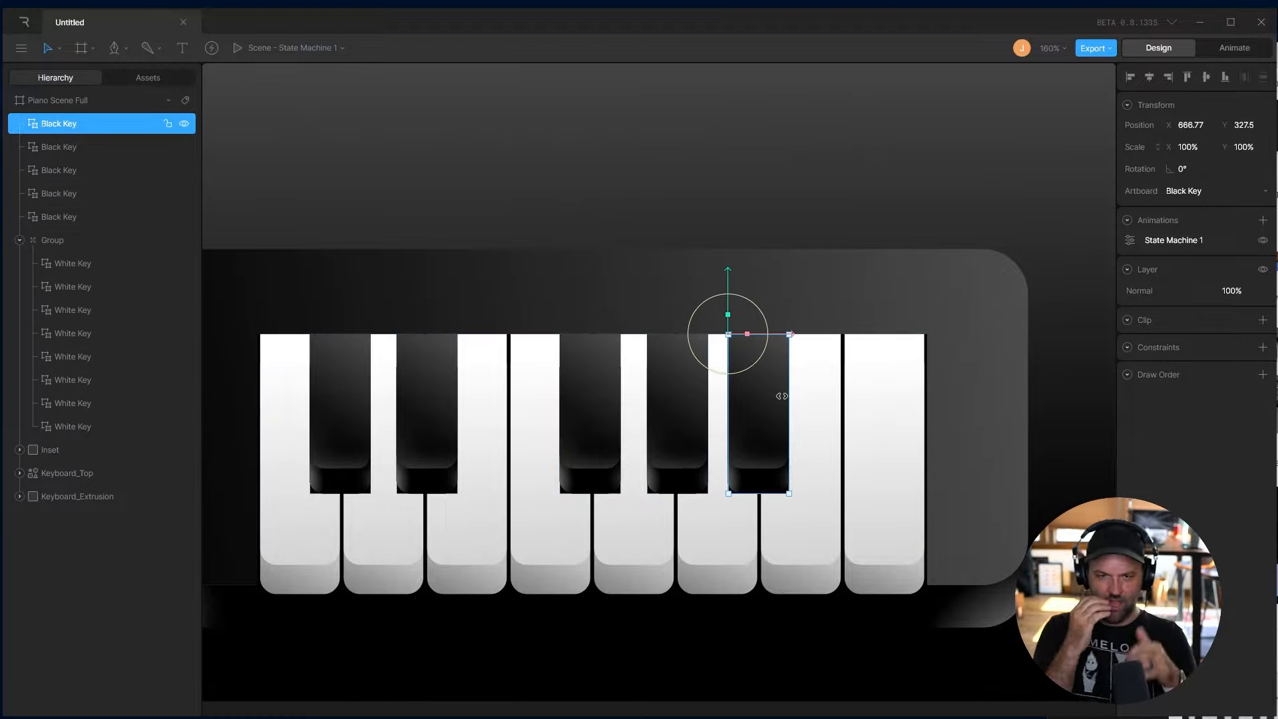
Nudge the group of three black keys horizontally to centre each one over its white-key gap
drag(789, 334, 791, 334)
drag(702, 337, 700, 337)
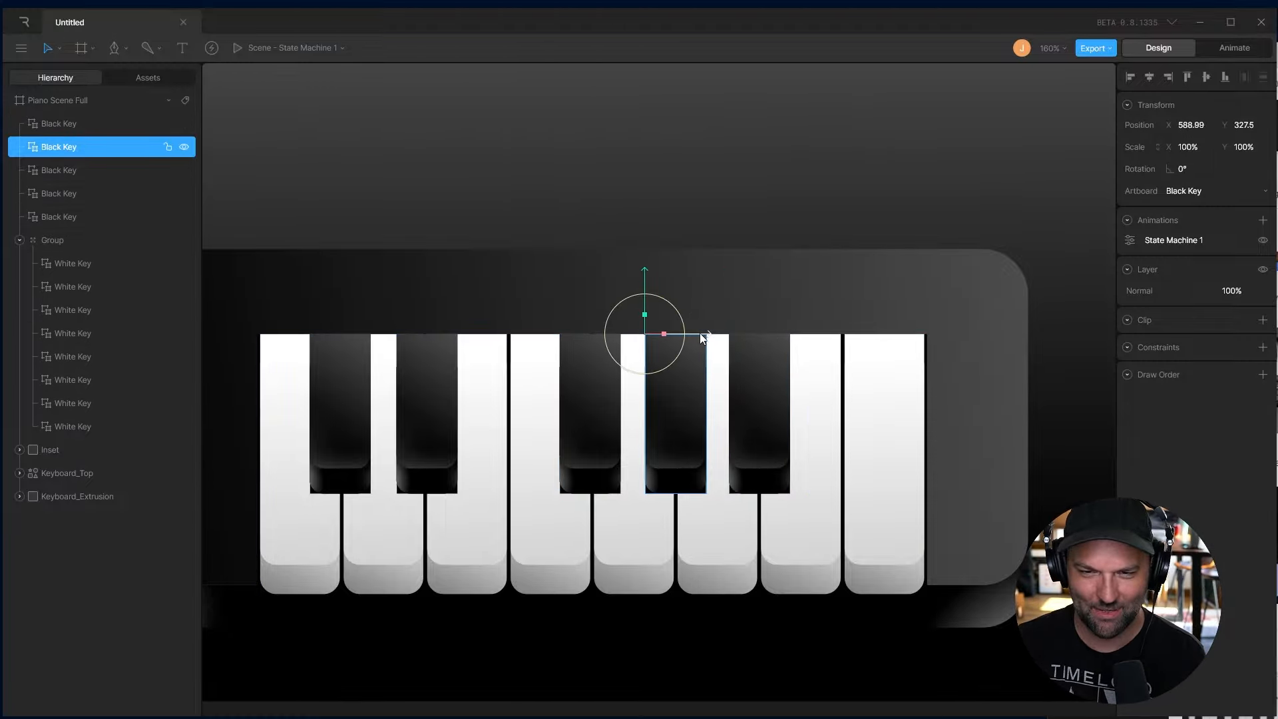
drag(609, 337, 610, 337)
Narrow the second black key and centre it over the gap between the second and third white keys
click(421, 337)
drag(414, 334, 402, 336)
drag(460, 334, 465, 336)
Set the first black key's X scale to 85% and recentre it over its gap at X 278.61
click(353, 346)
click(1185, 146)
text(85)
key(Tab)
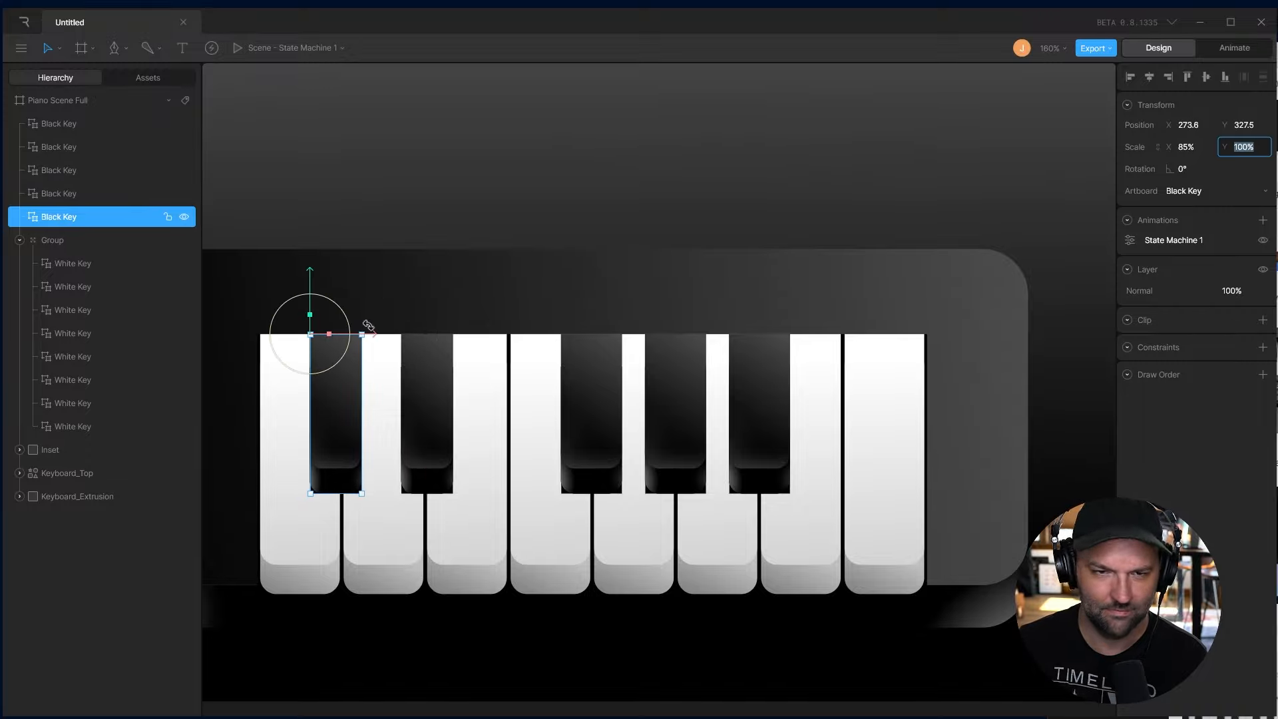
drag(370, 334, 376, 333)
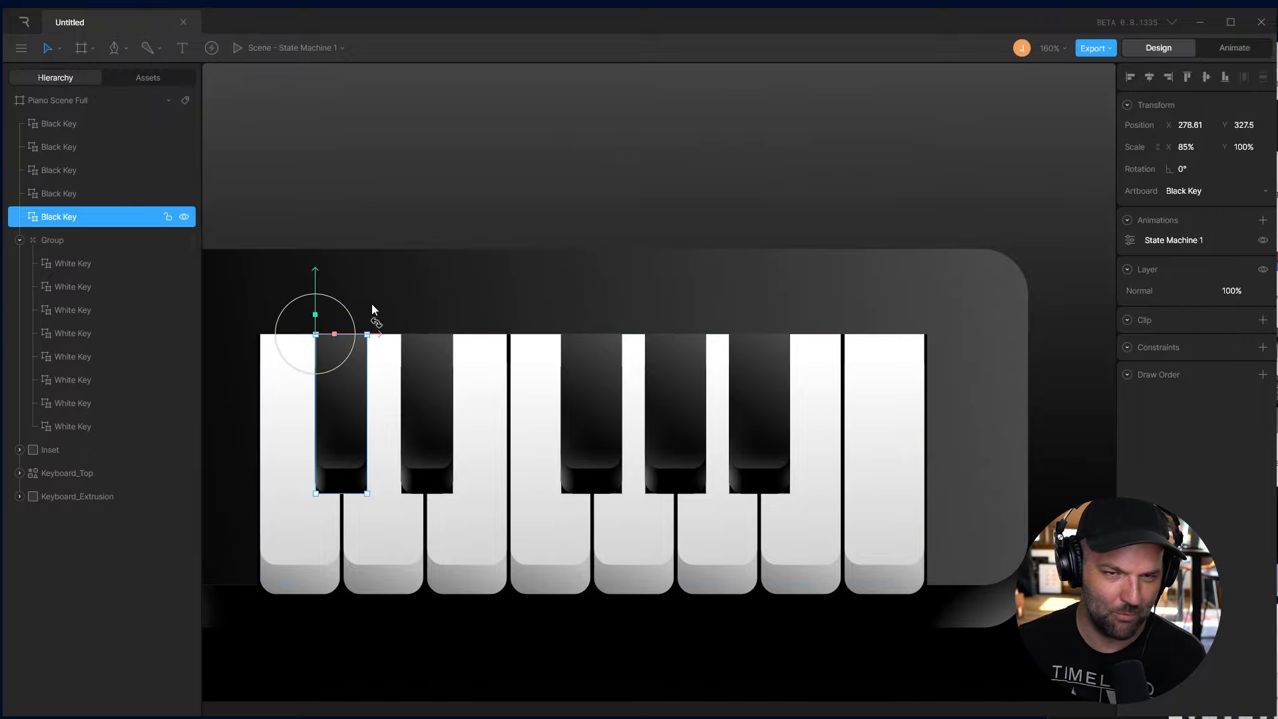
Set the X scale of the remaining three black keys to 85% together
click(573, 421)
shift+click(665, 414)
shift+click(763, 405)
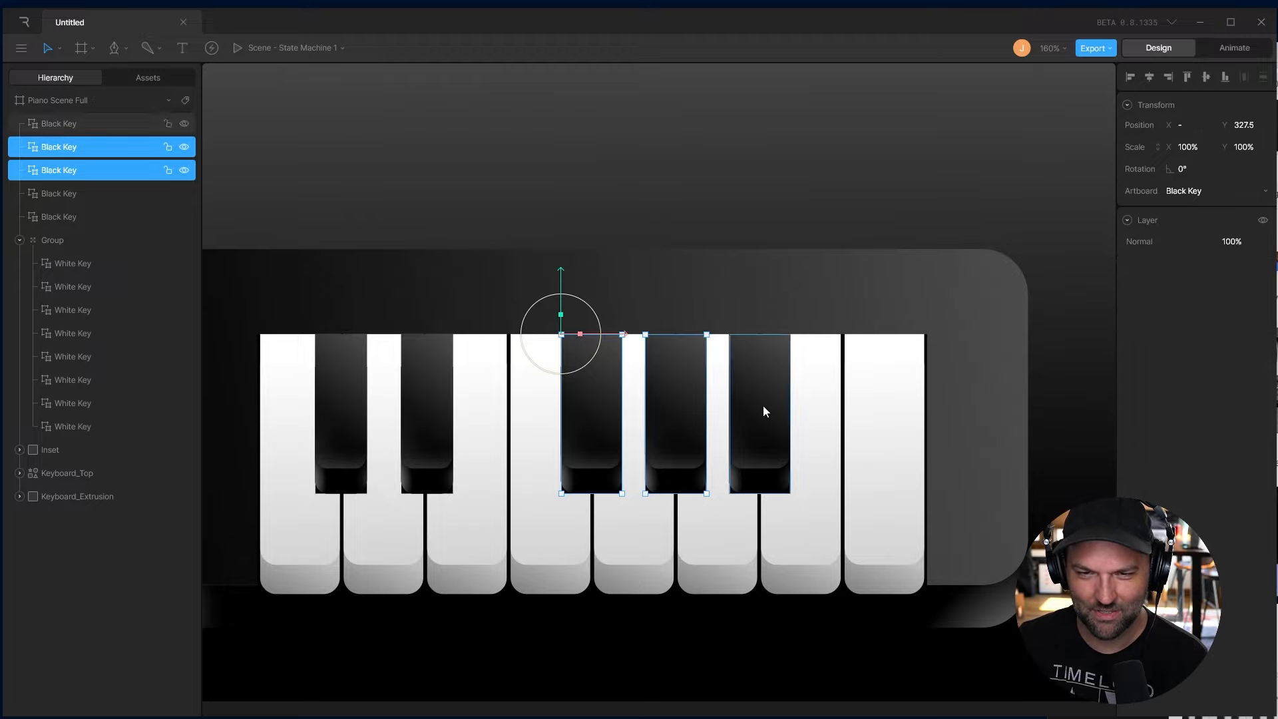
click(1187, 145)
text(85)
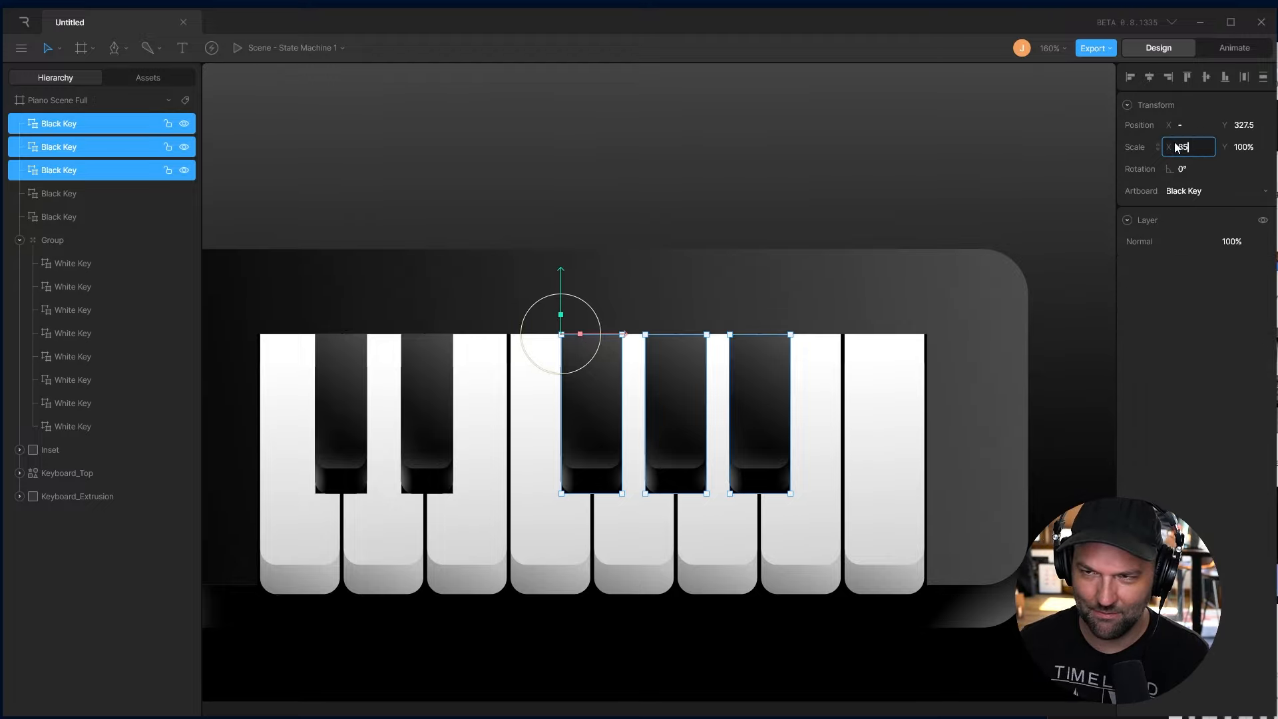
key(Tab)
click(585, 639)
Recentre the three narrowed black keys over their gaps, with the last at X 671.78 and the middle one at X 592.74
click(738, 429)
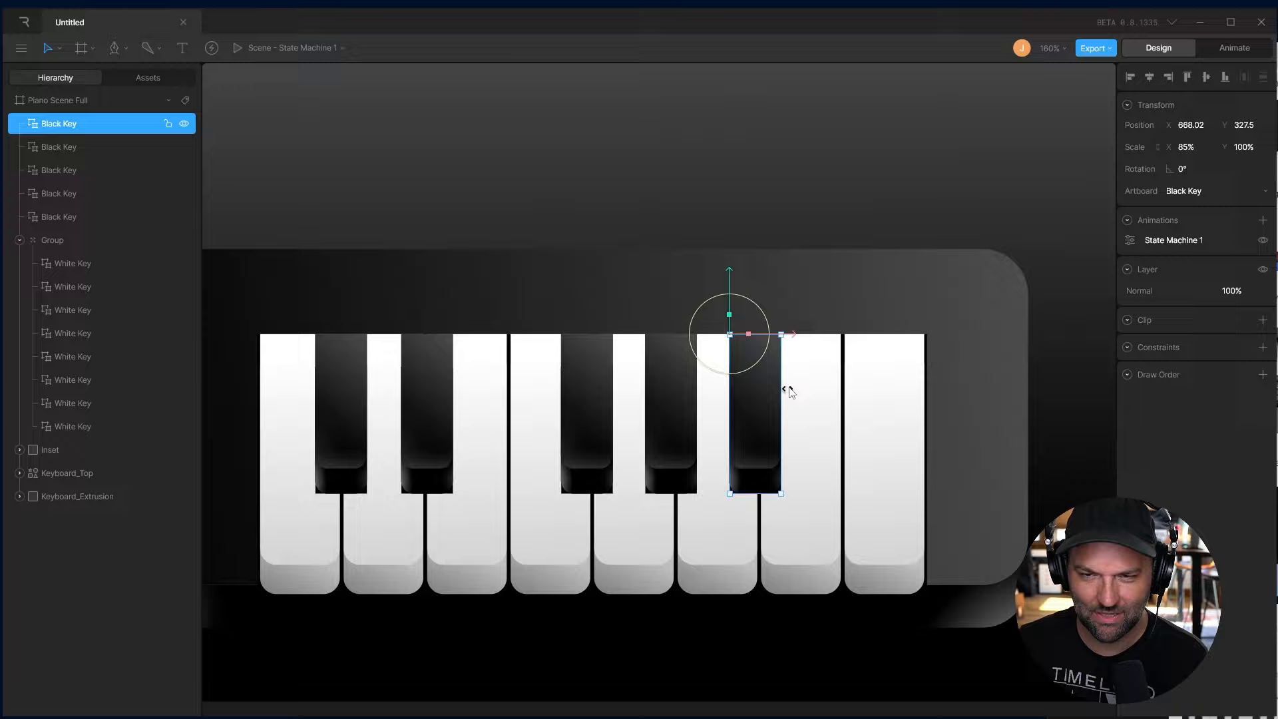
click(608, 408)
drag(671, 408, 612, 408)
key(Escape)
Examine each nested black key in the piano scene and the White Key and Black Key source artboards
scroll(601, 468, down, 3)
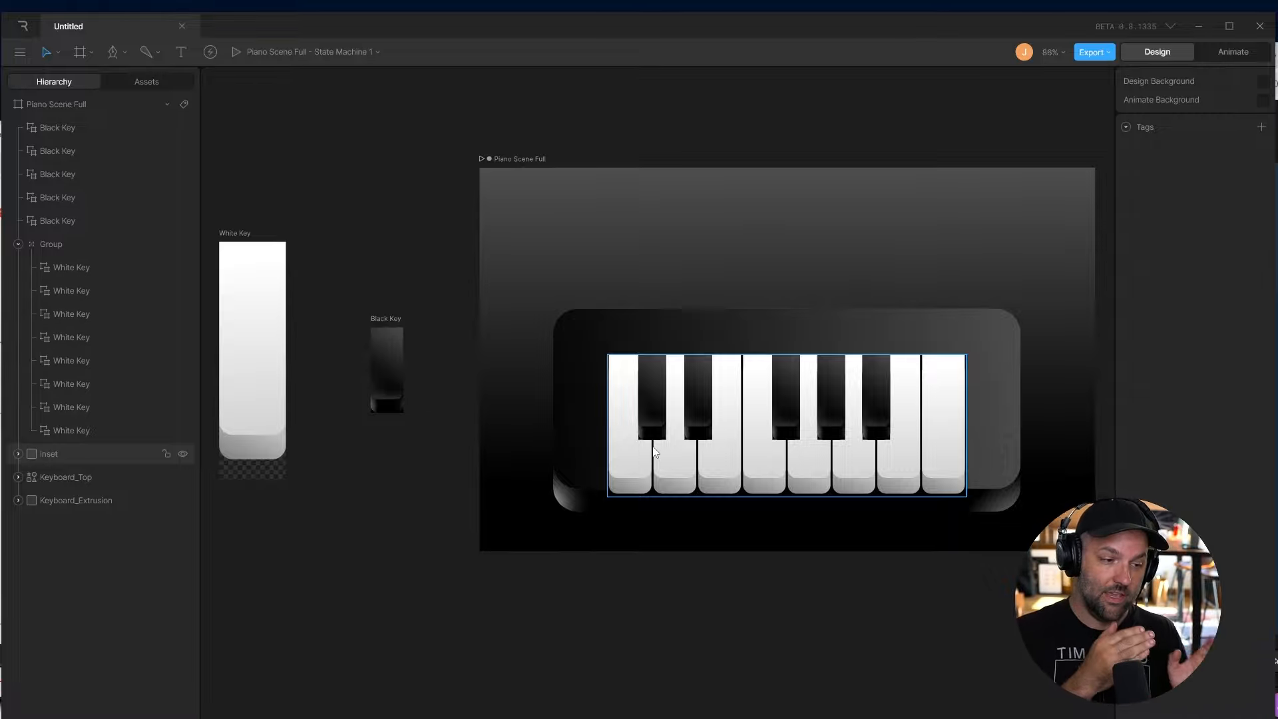
click(657, 408)
click(693, 401)
click(784, 401)
click(834, 399)
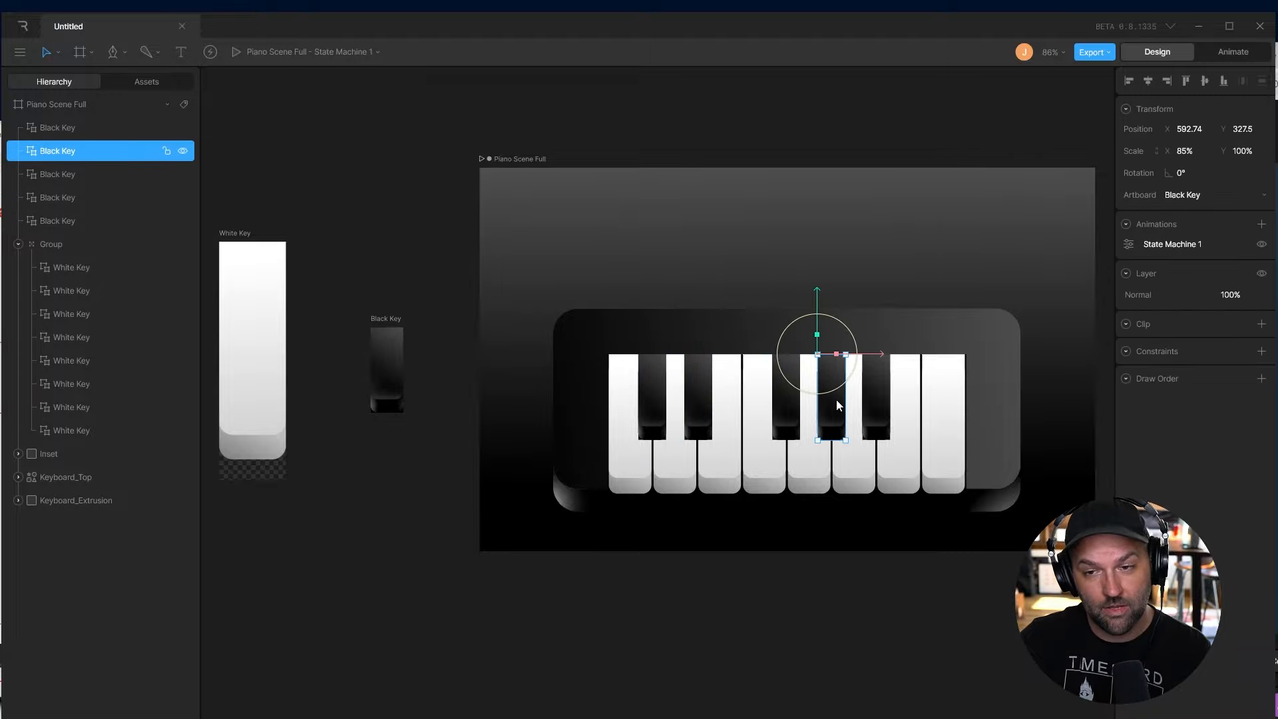
click(876, 398)
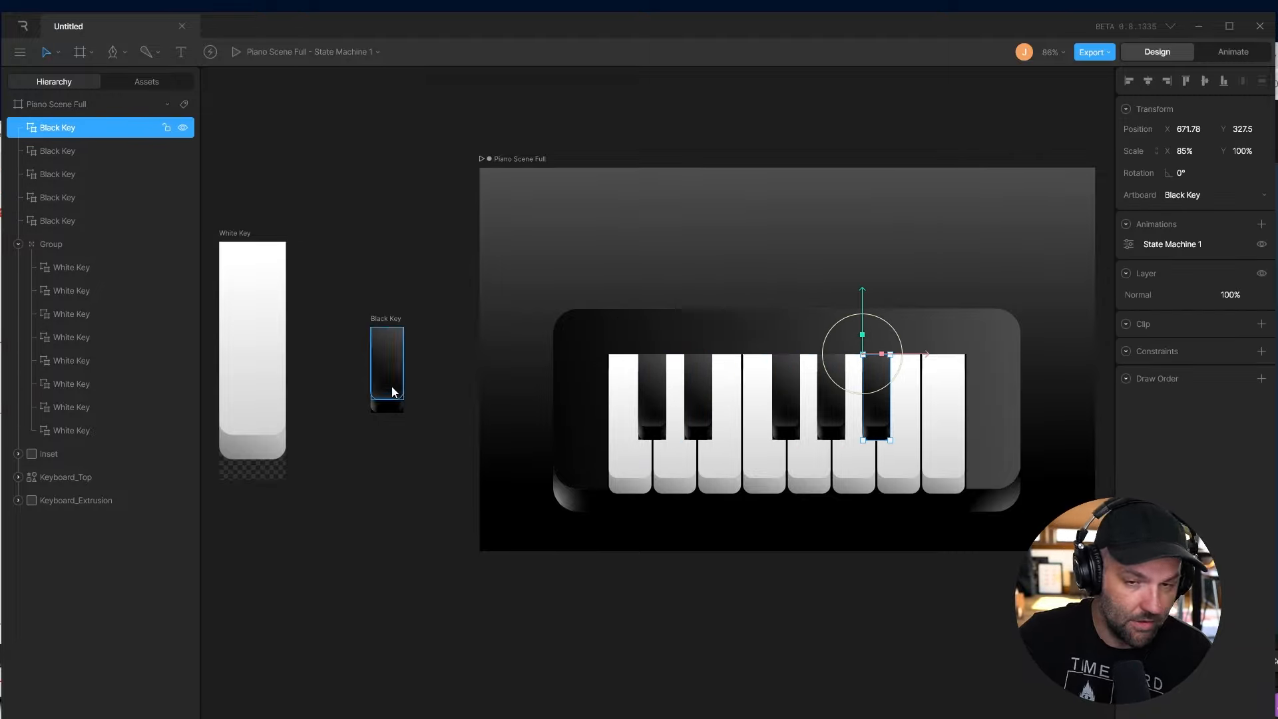
drag(355, 401, 727, 400)
scroll(659, 329, up, 5)
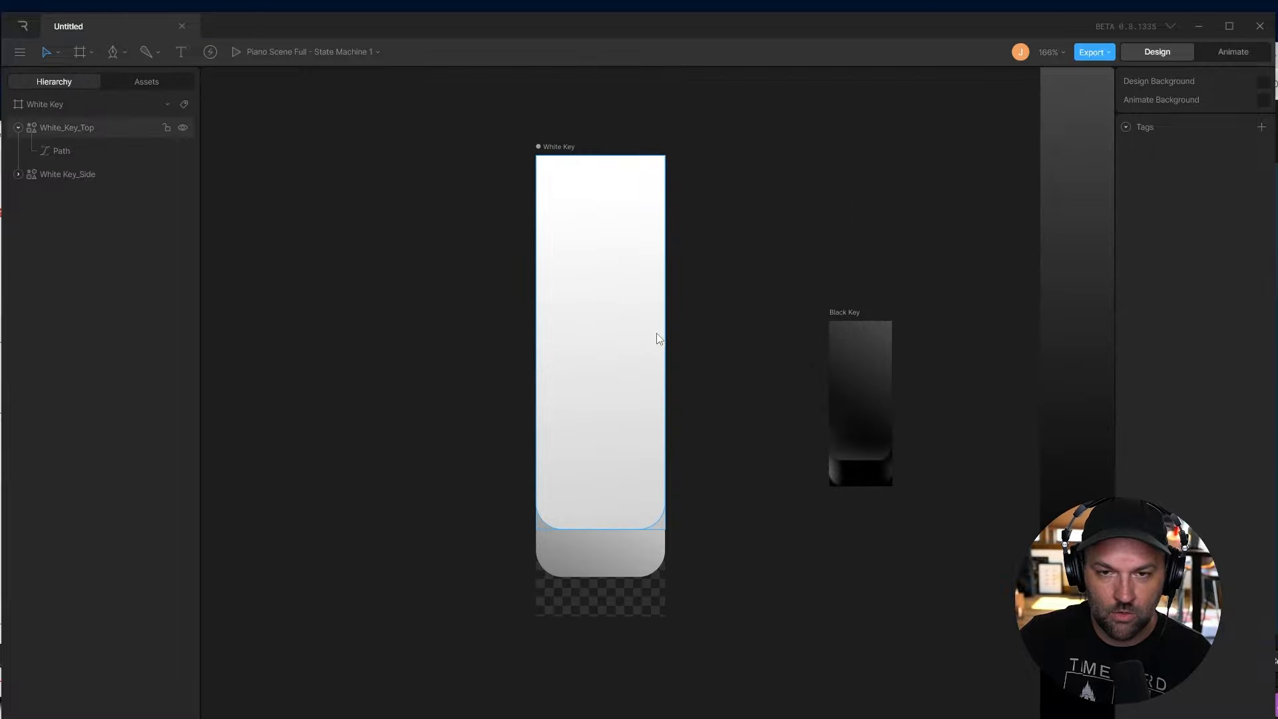
drag(765, 408, 664, 437)
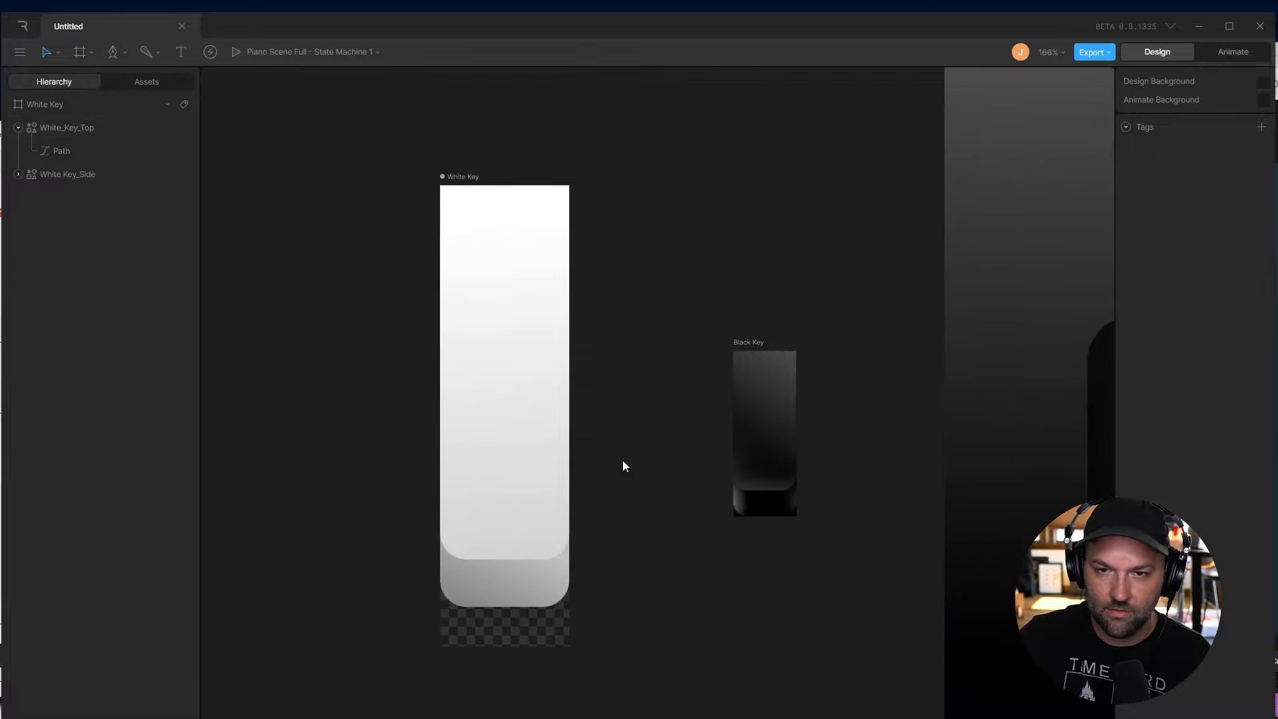
scroll(621, 465, down, 3)
click(674, 343)
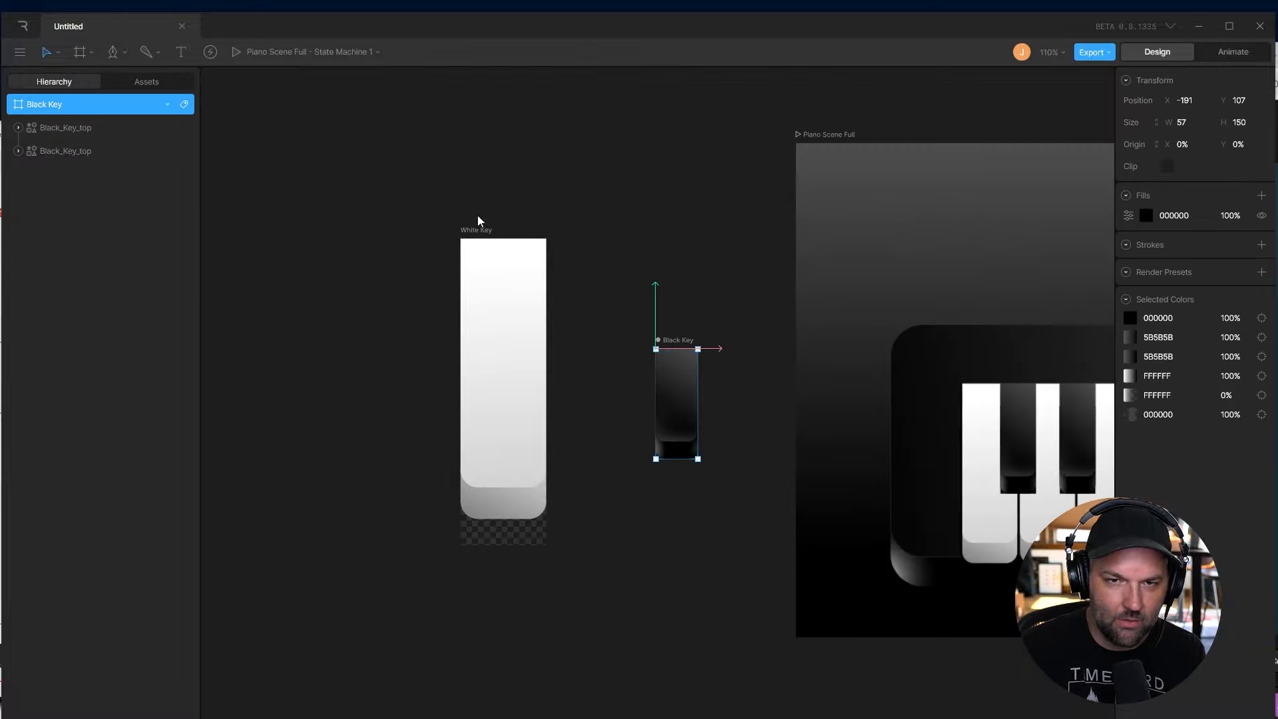
click(559, 214)
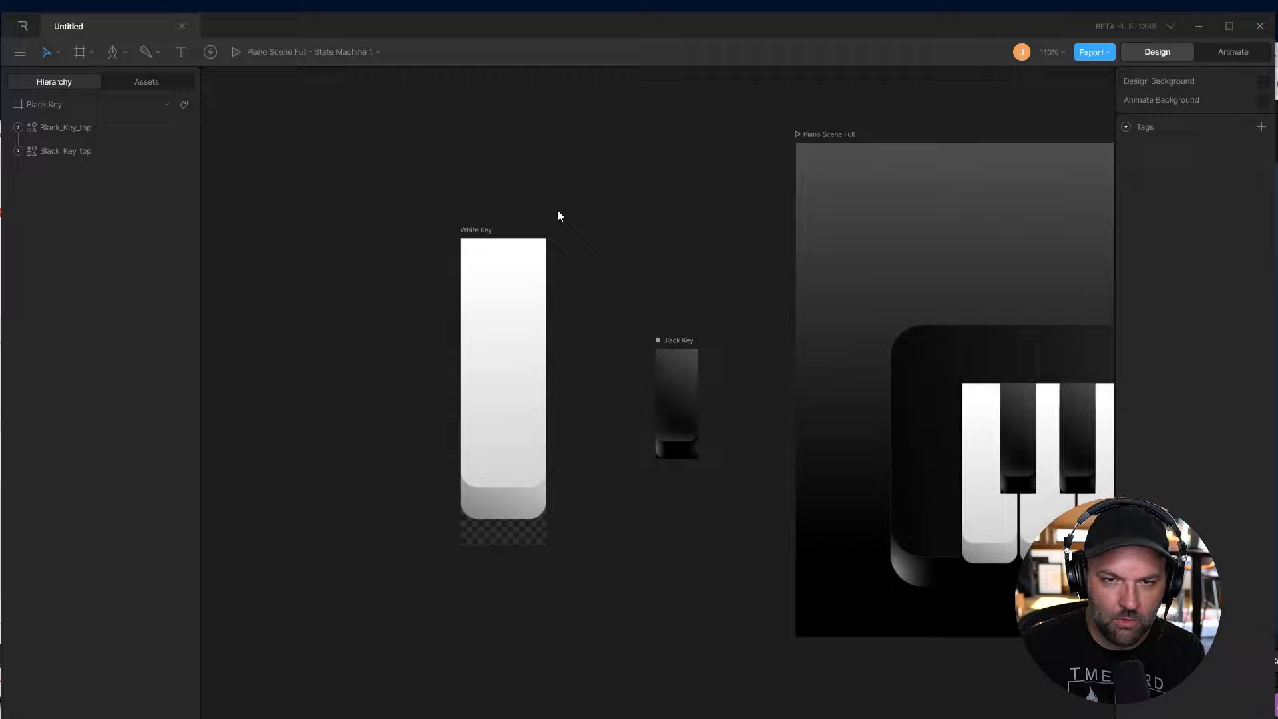
In animation mode, add a timeline to the White Key artboard and name it Not Pressed
click(1233, 52)
click(57, 579)
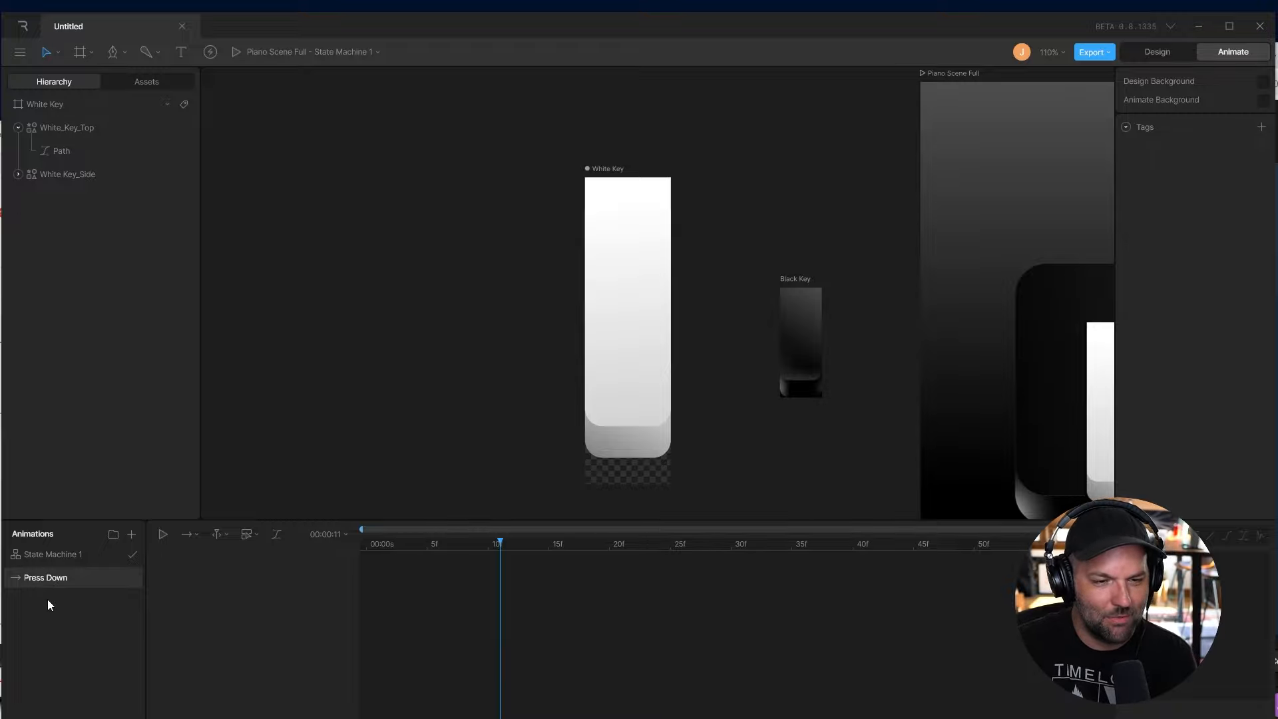
click(131, 534)
click(153, 566)
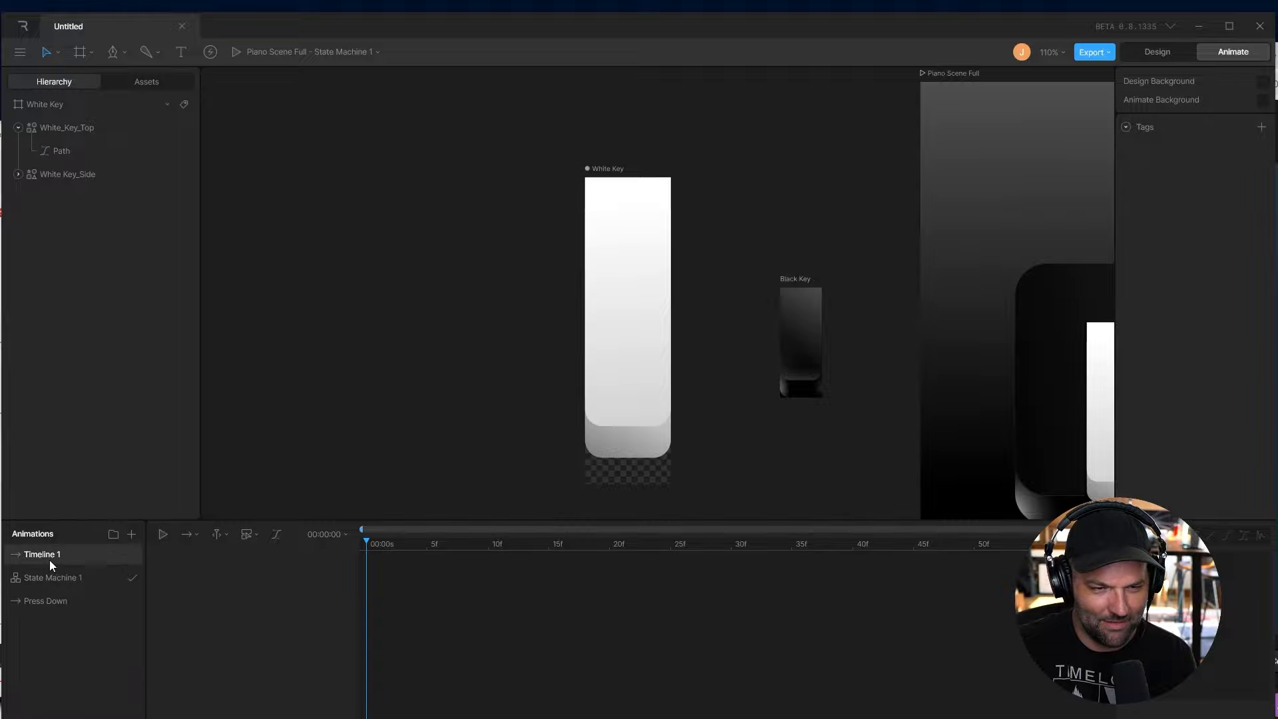
double_click(45, 554)
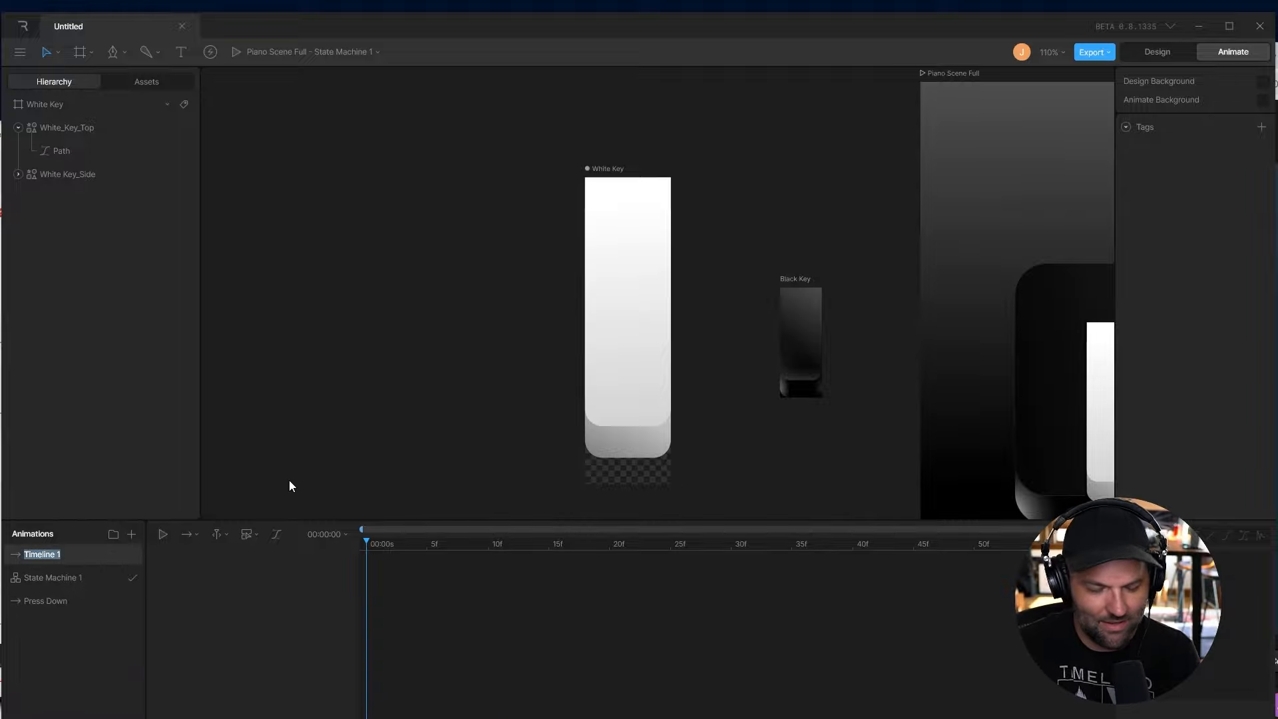
text(Not Pressed)
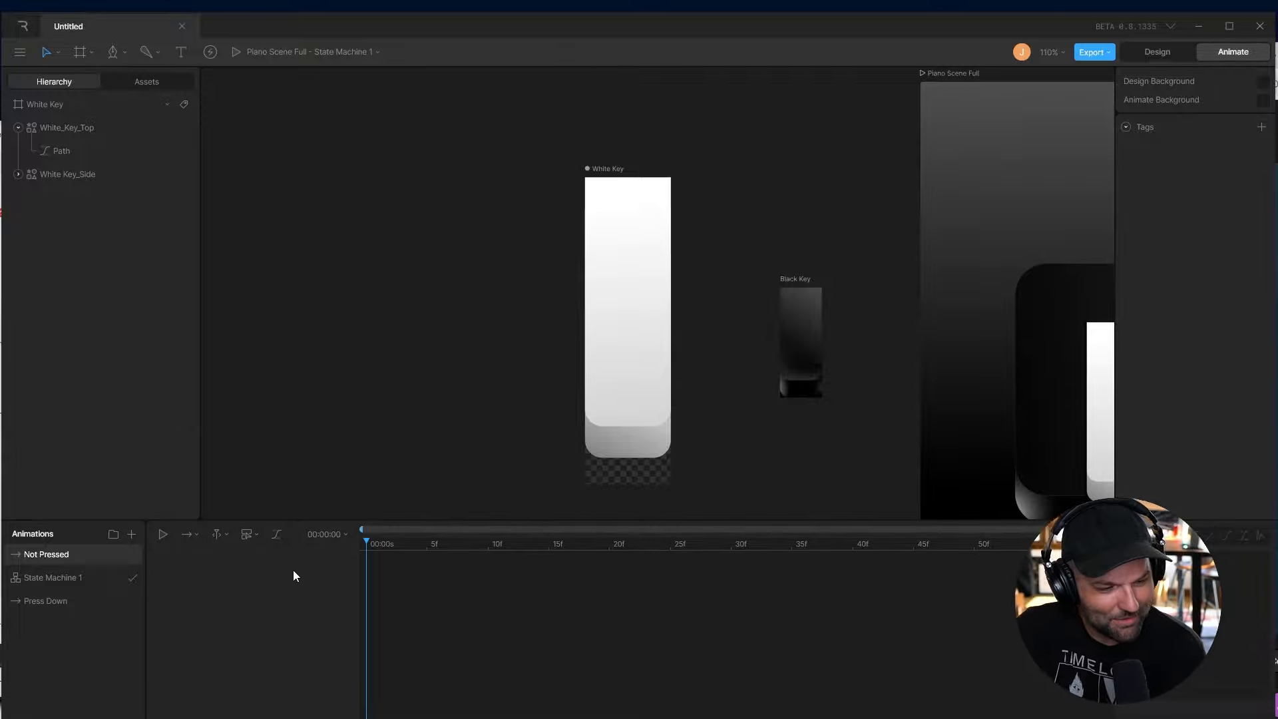
Key the Y position of White_Key_Top at frame 0 of the Not Pressed timeline
click(100, 127)
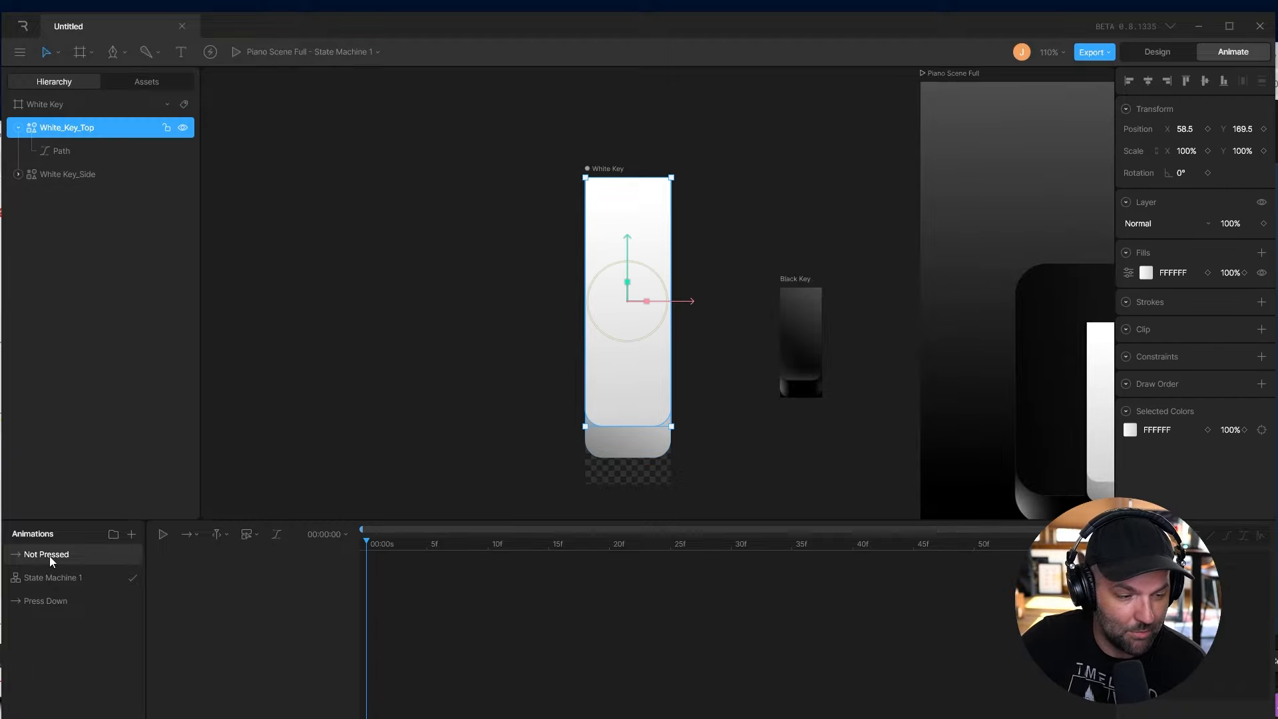
click(1263, 129)
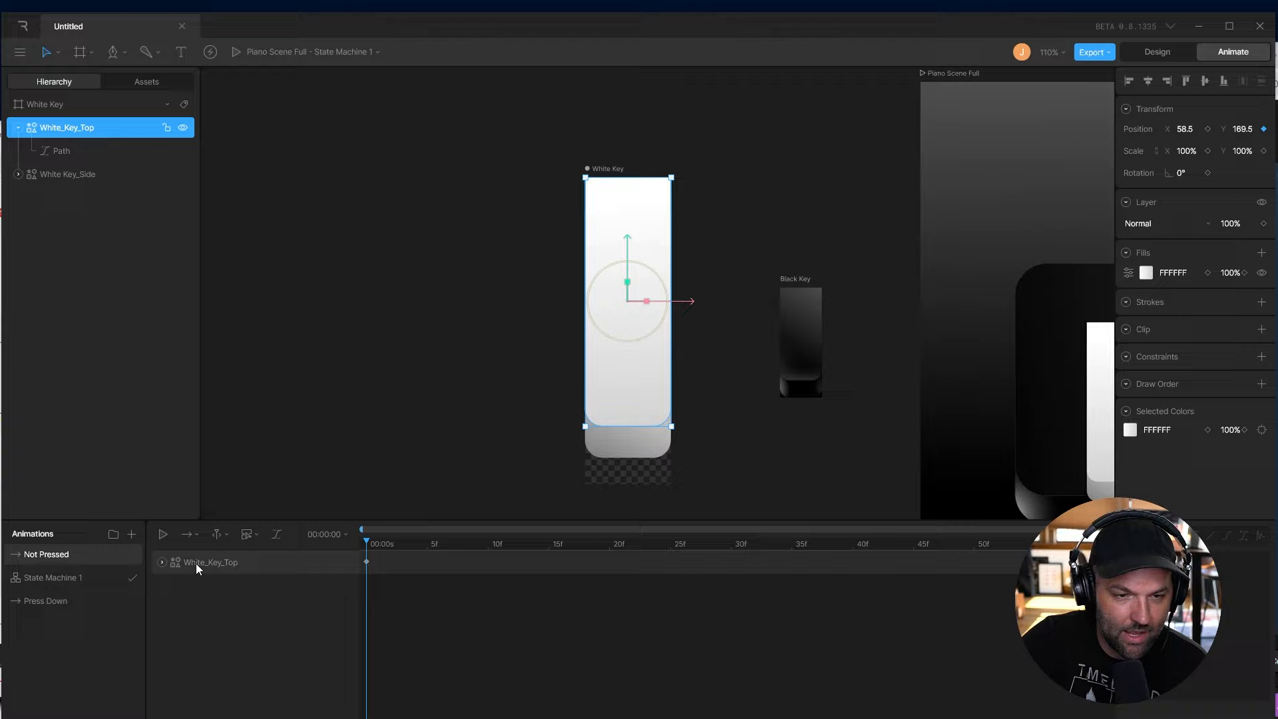
click(161, 562)
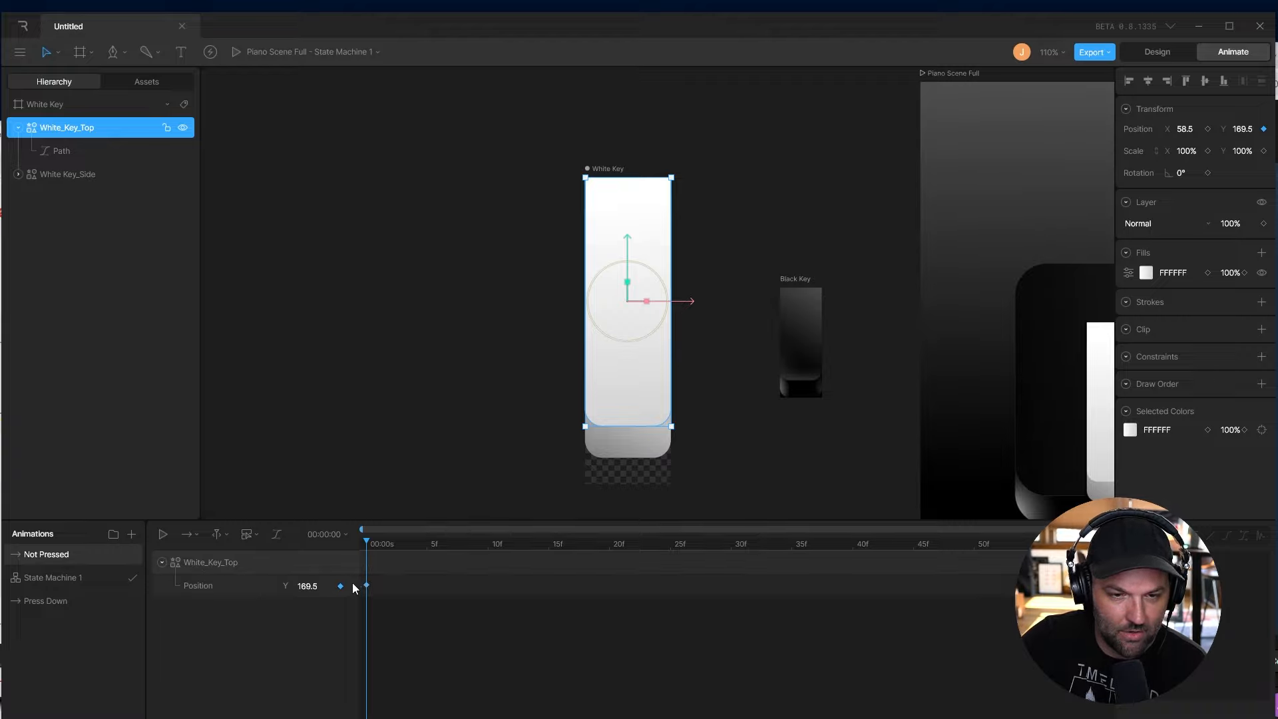
drag(391, 606, 360, 580)
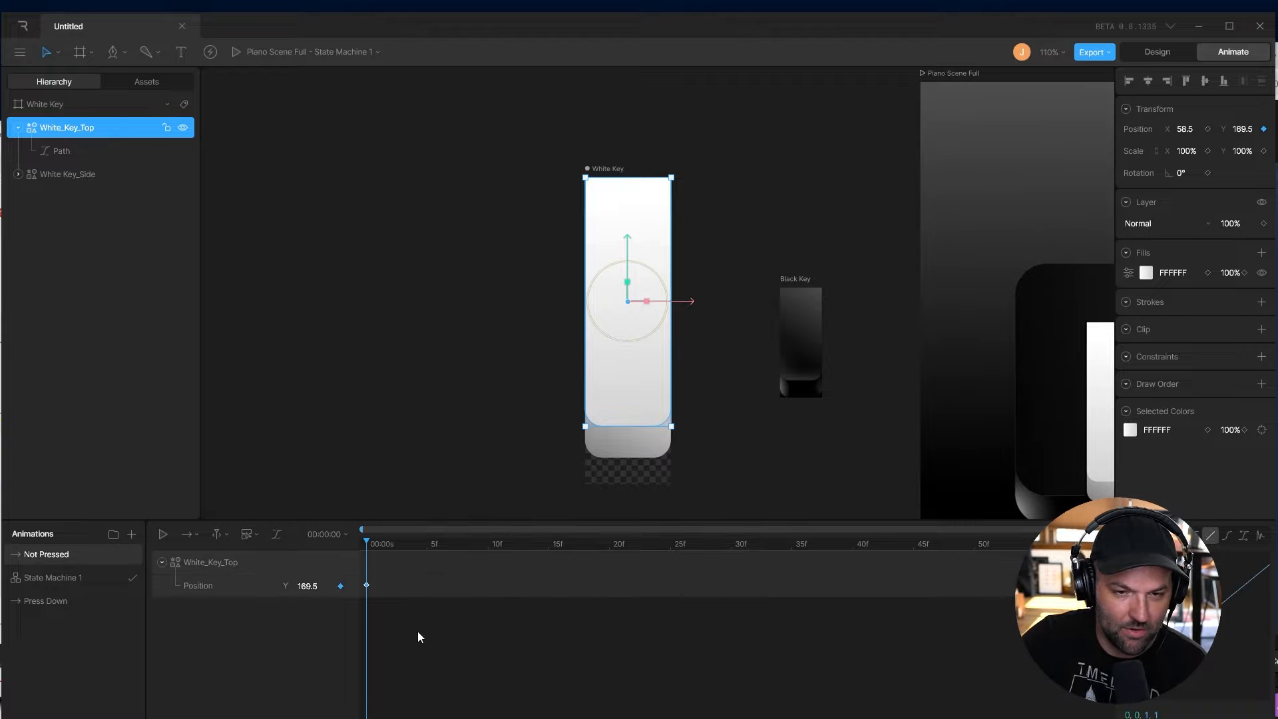
click(417, 631)
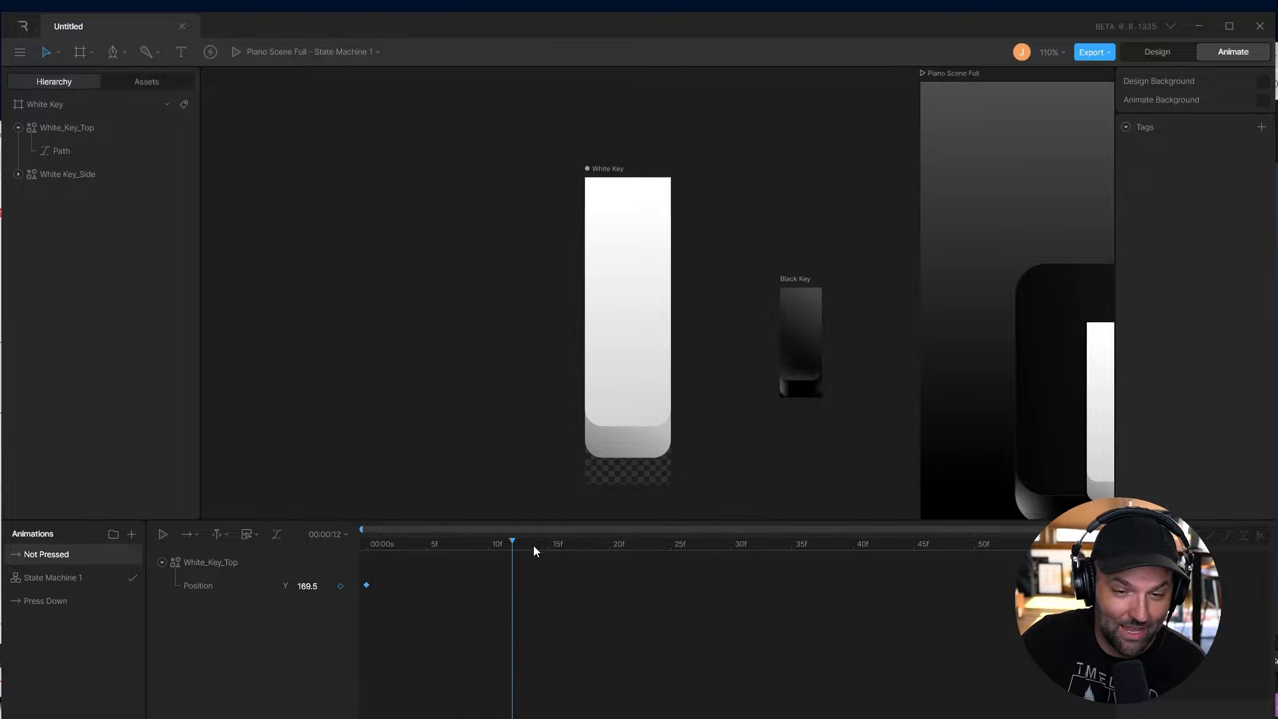
In the Press Down timeline, lower White_Key_Top to Y 209 and shift its keyframe to frame 0
click(47, 602)
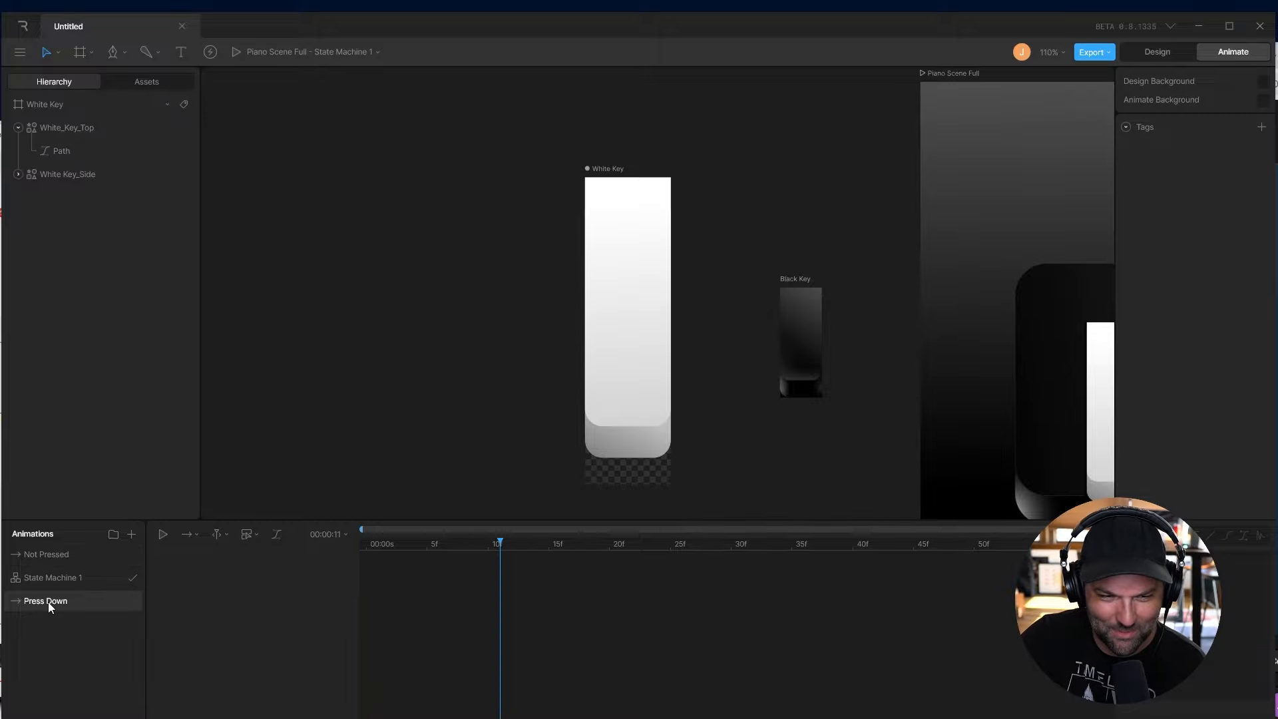
click(647, 286)
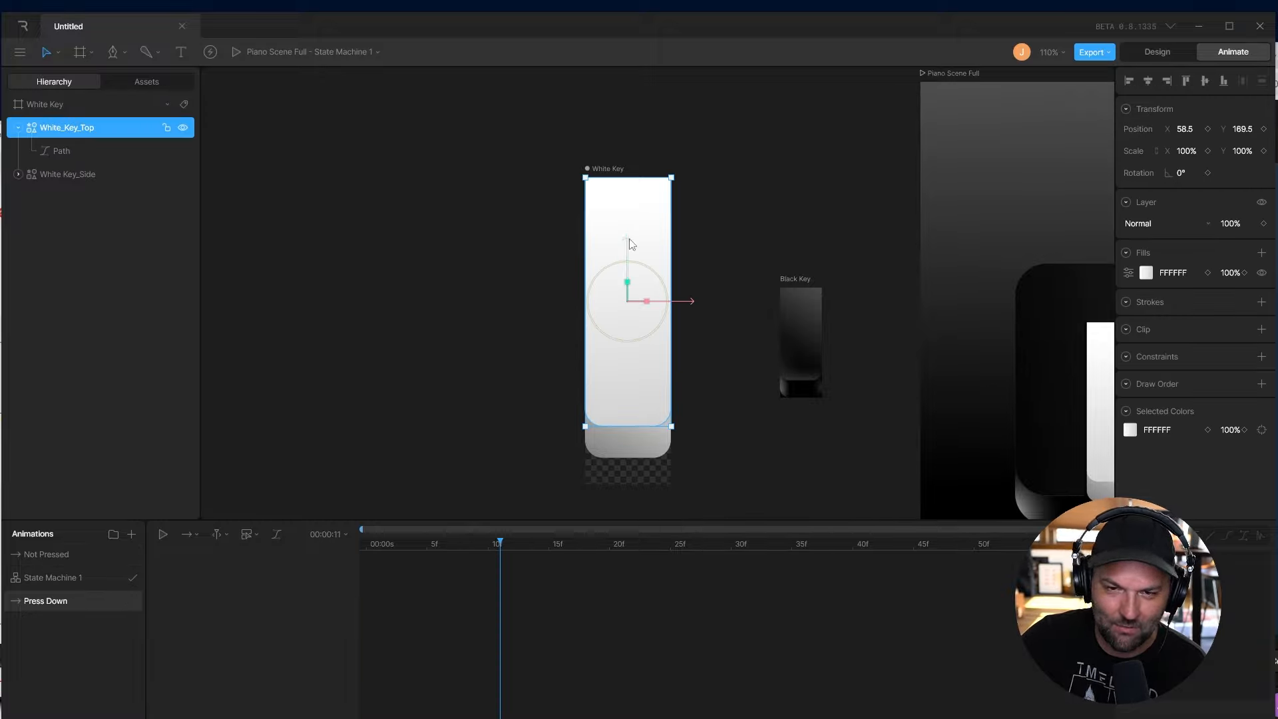
drag(628, 244, 633, 273)
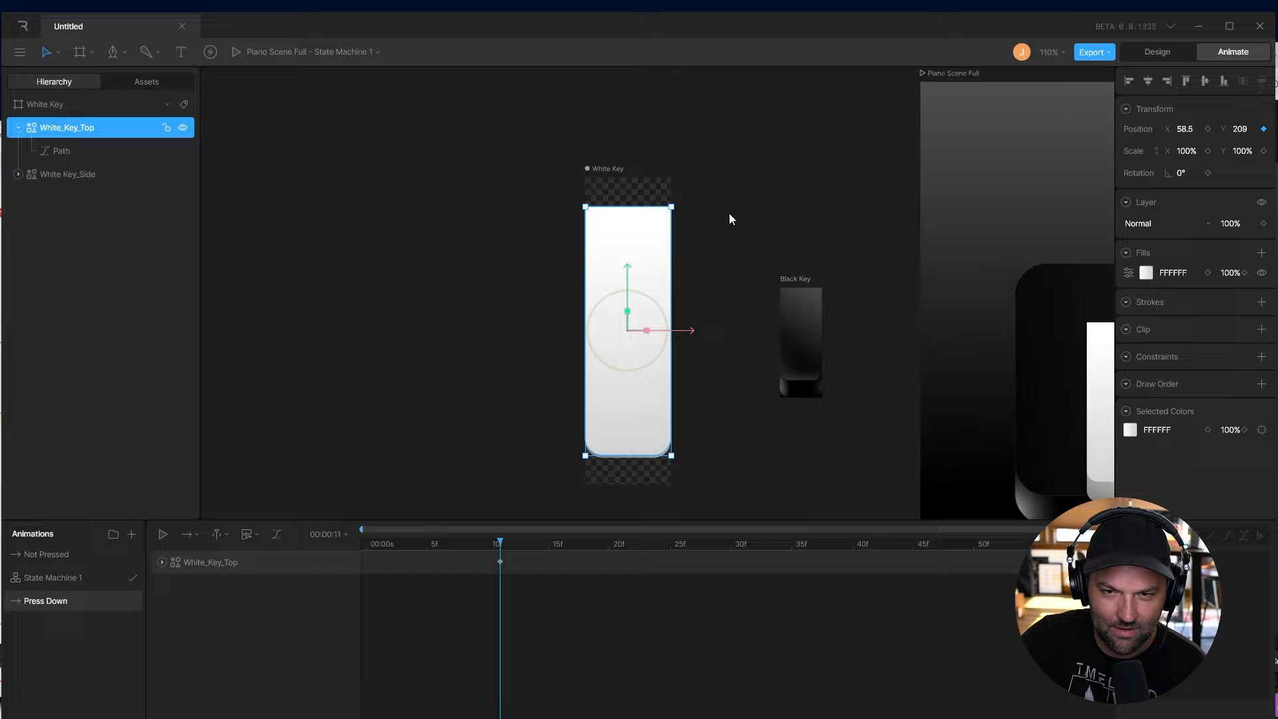
click(754, 492)
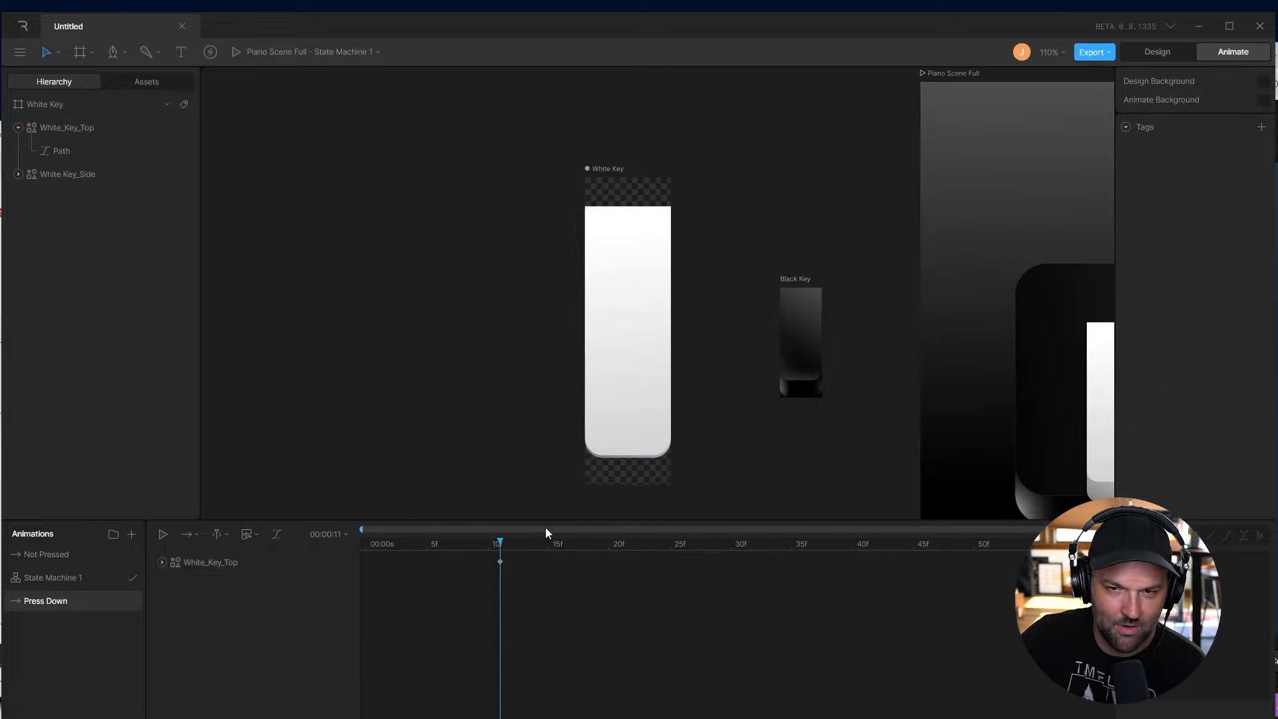
drag(494, 560, 370, 568)
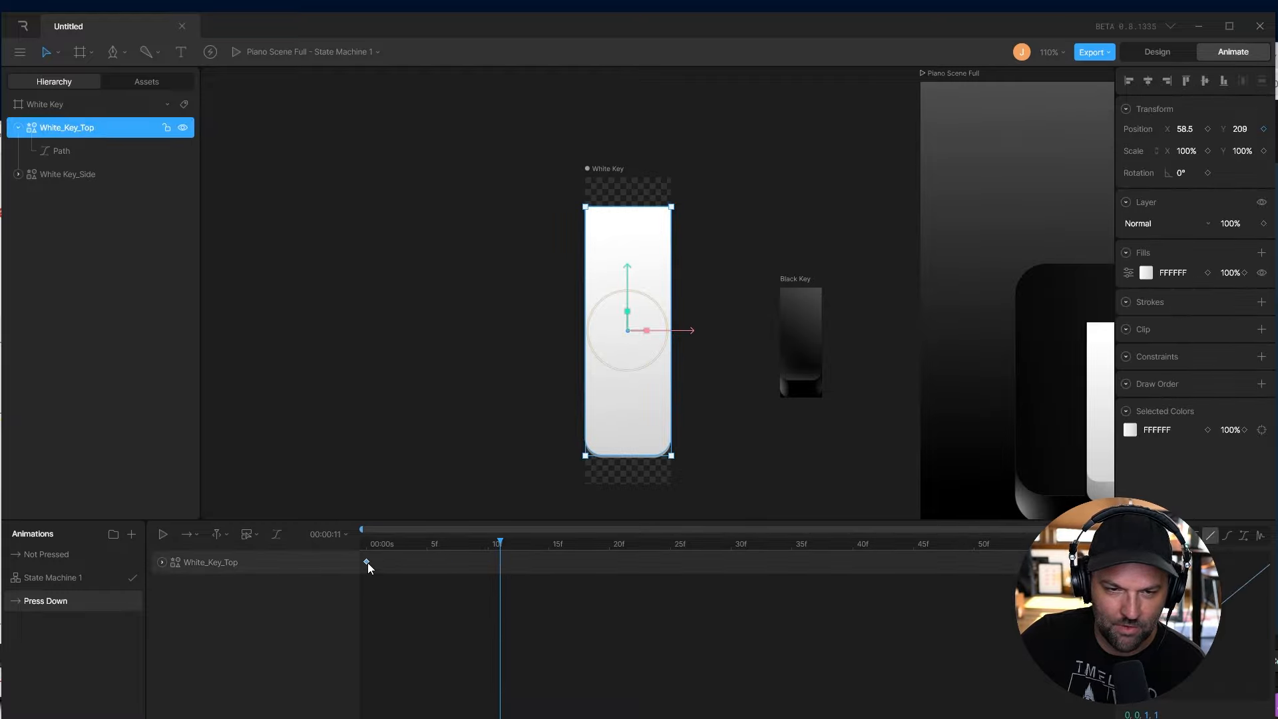
click(363, 544)
click(453, 648)
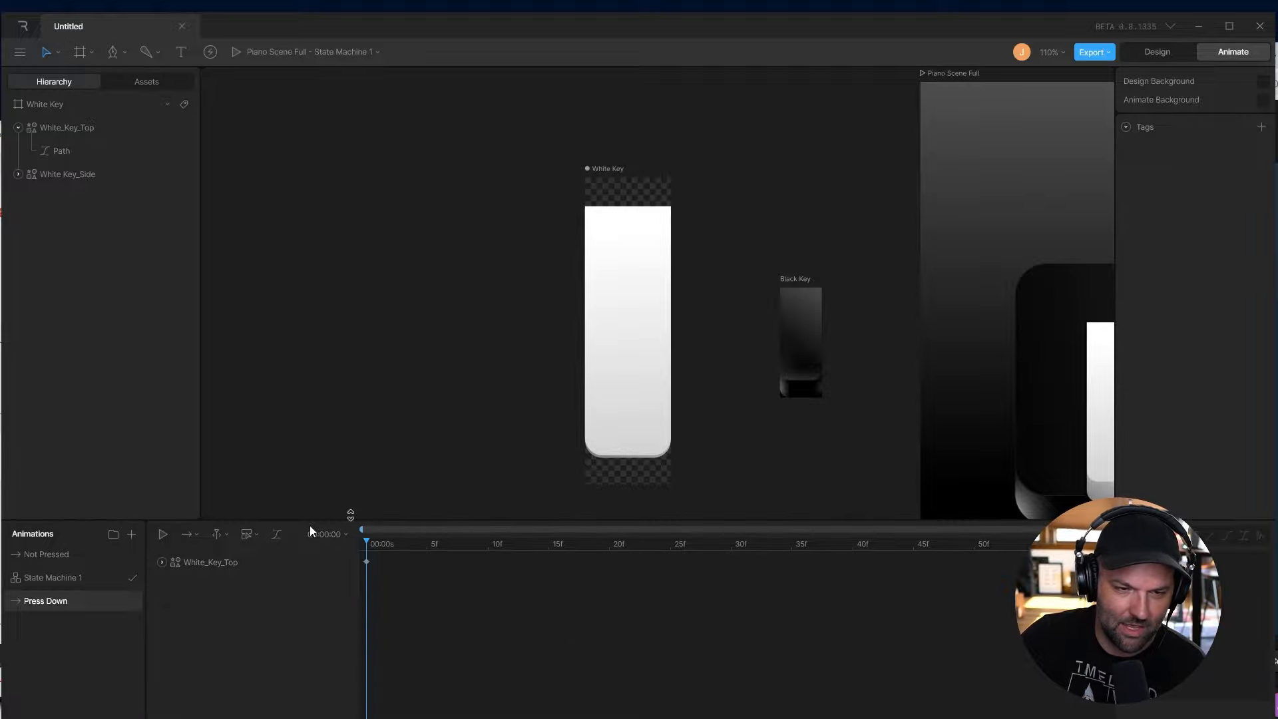
Raise White_Key_Top to Y 203.56 at frame 0 of Press Down, checking the pose against Not Pressed
click(65, 555)
click(65, 605)
click(75, 582)
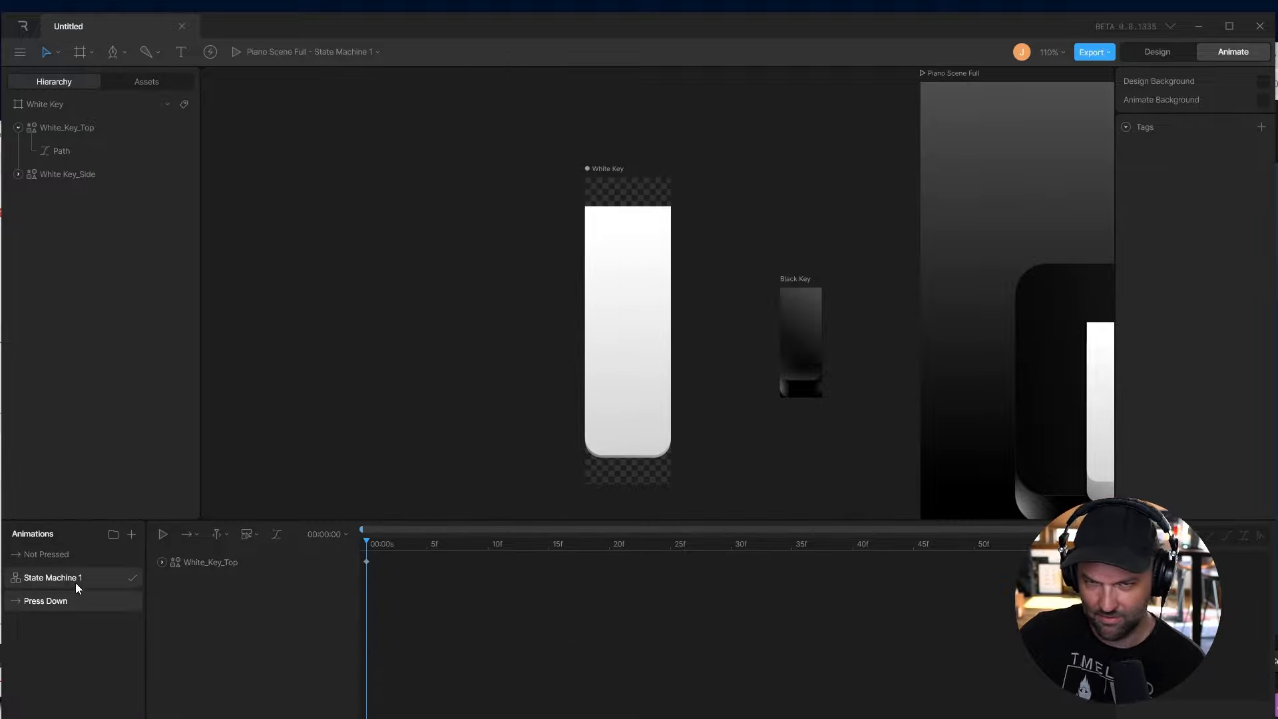
click(54, 556)
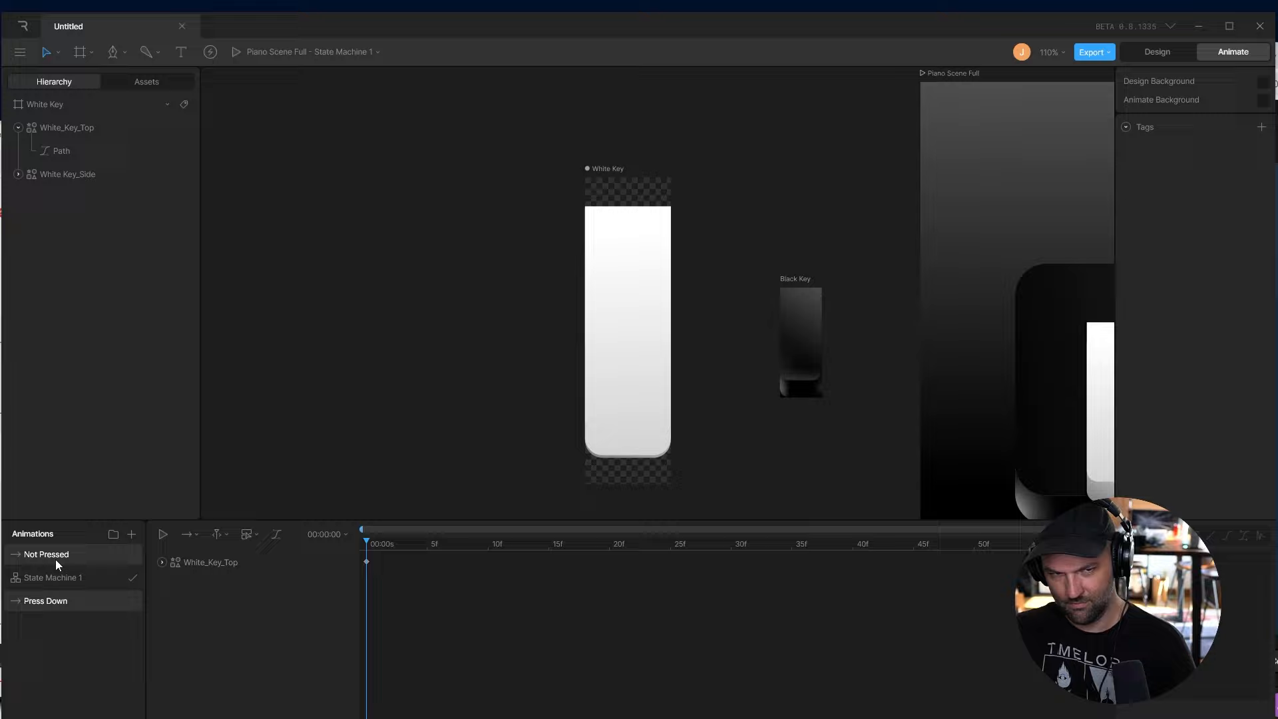
click(65, 602)
click(619, 316)
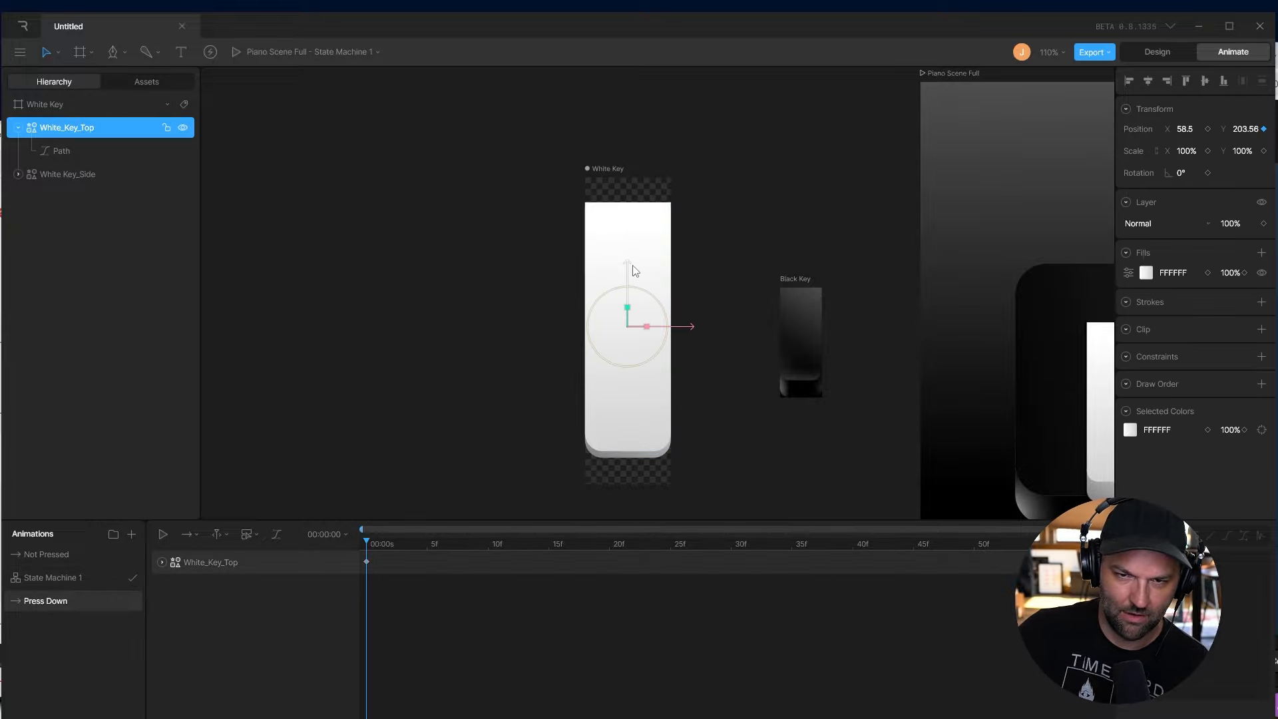
click(609, 501)
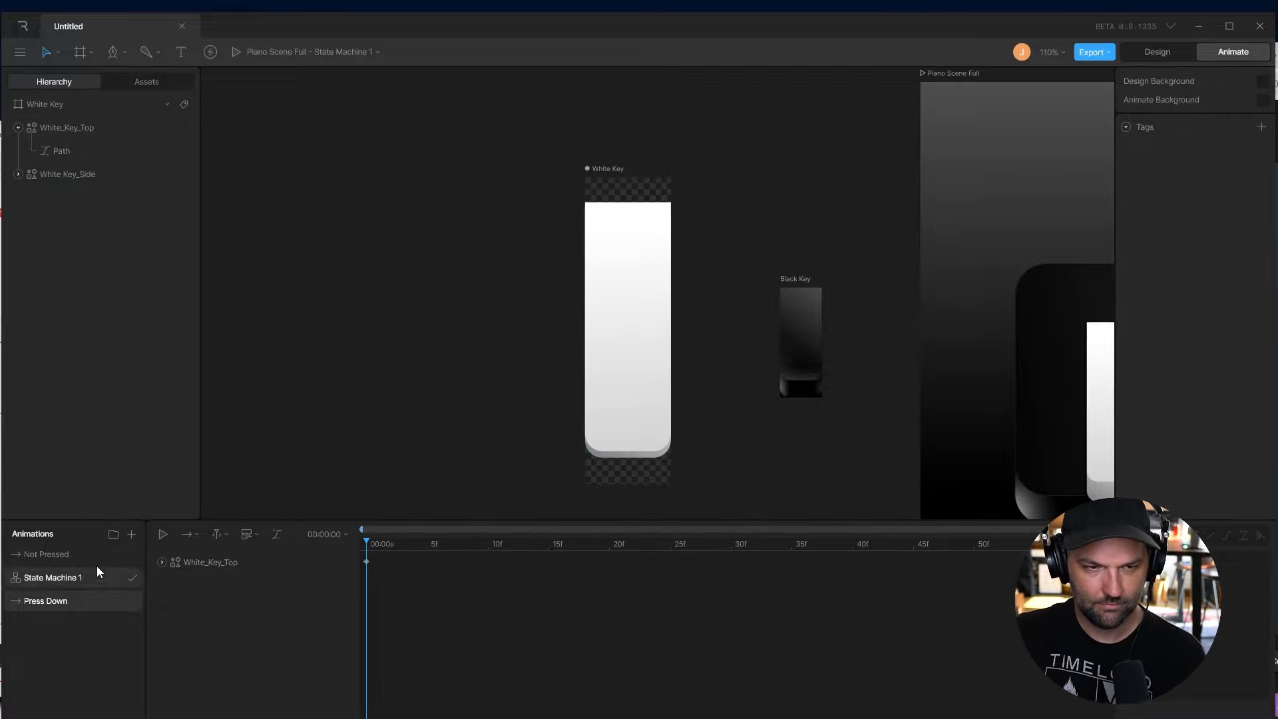
click(58, 554)
click(73, 602)
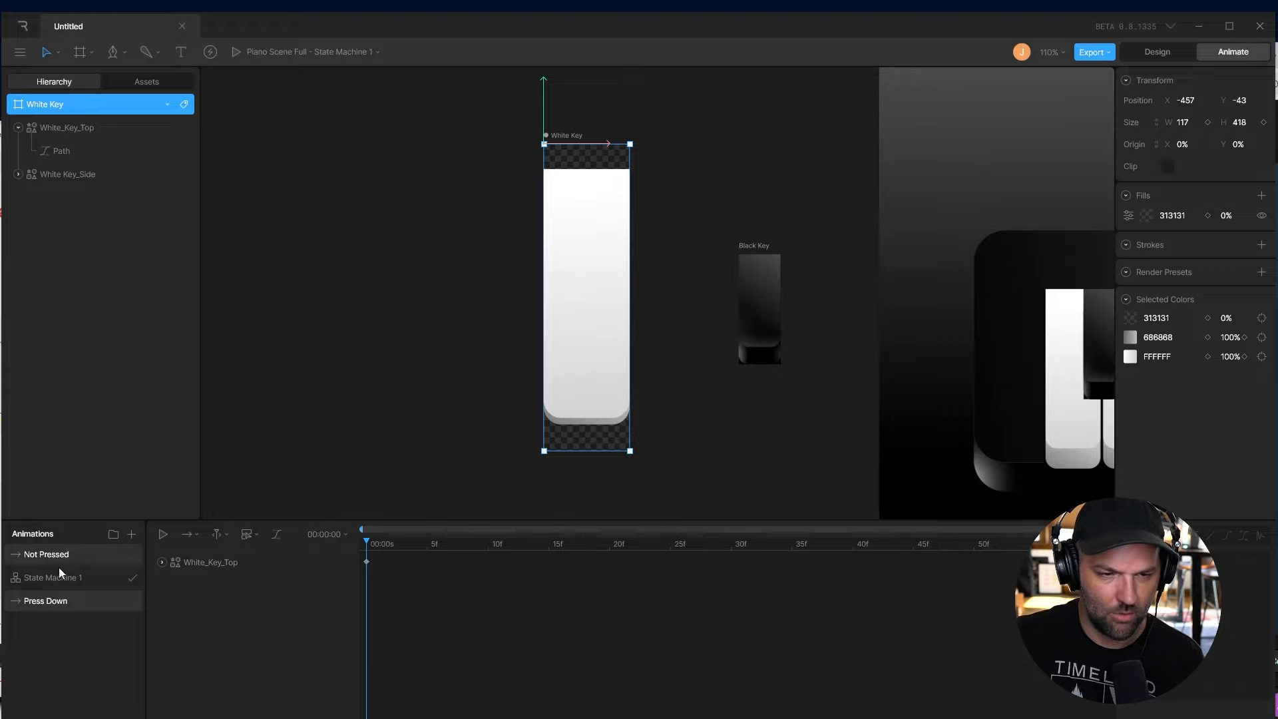
In State Machine 1, add Not Pressed as a state and delete the Press Down state
click(59, 575)
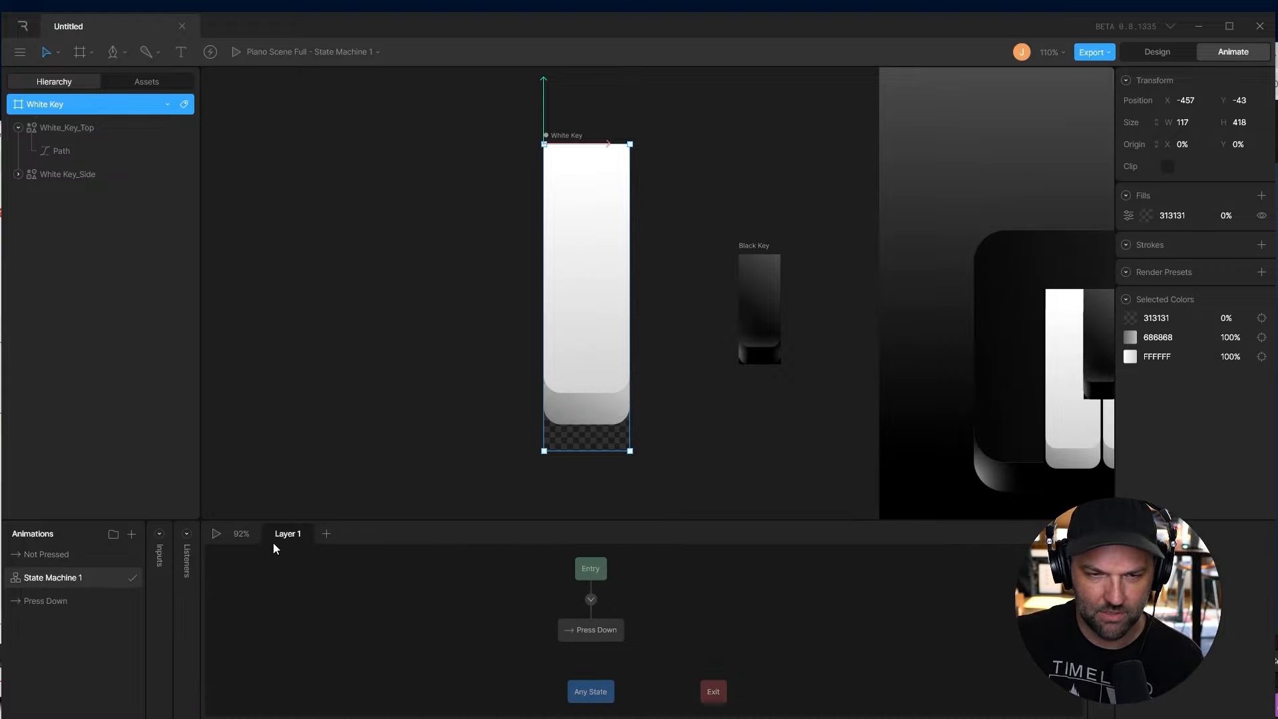
drag(571, 521, 571, 464)
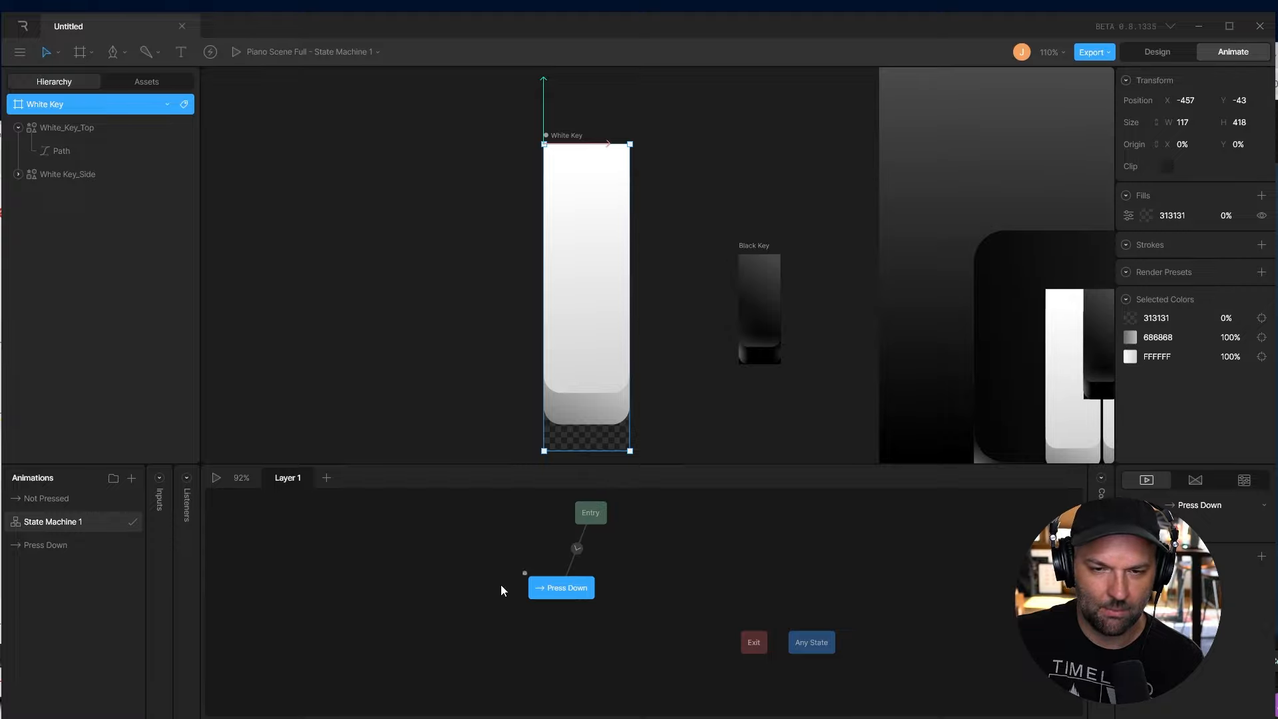
drag(54, 498, 457, 586)
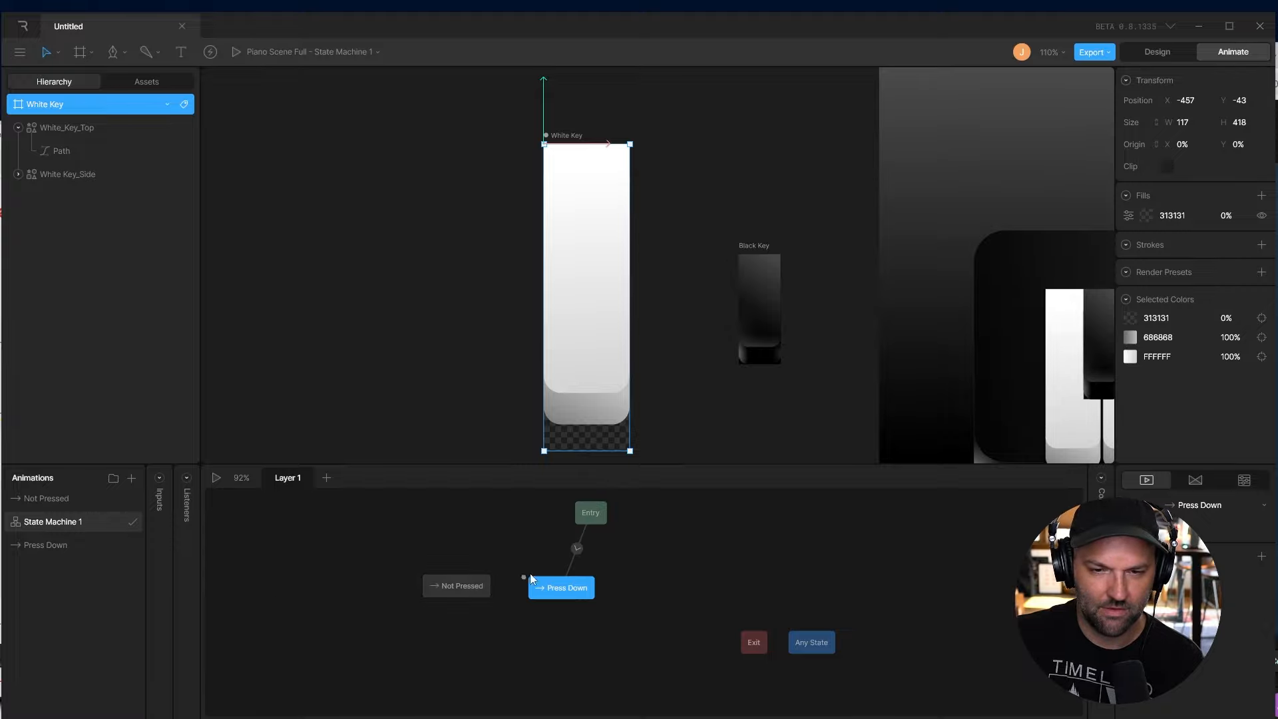
drag(524, 554, 605, 618)
key(Delete)
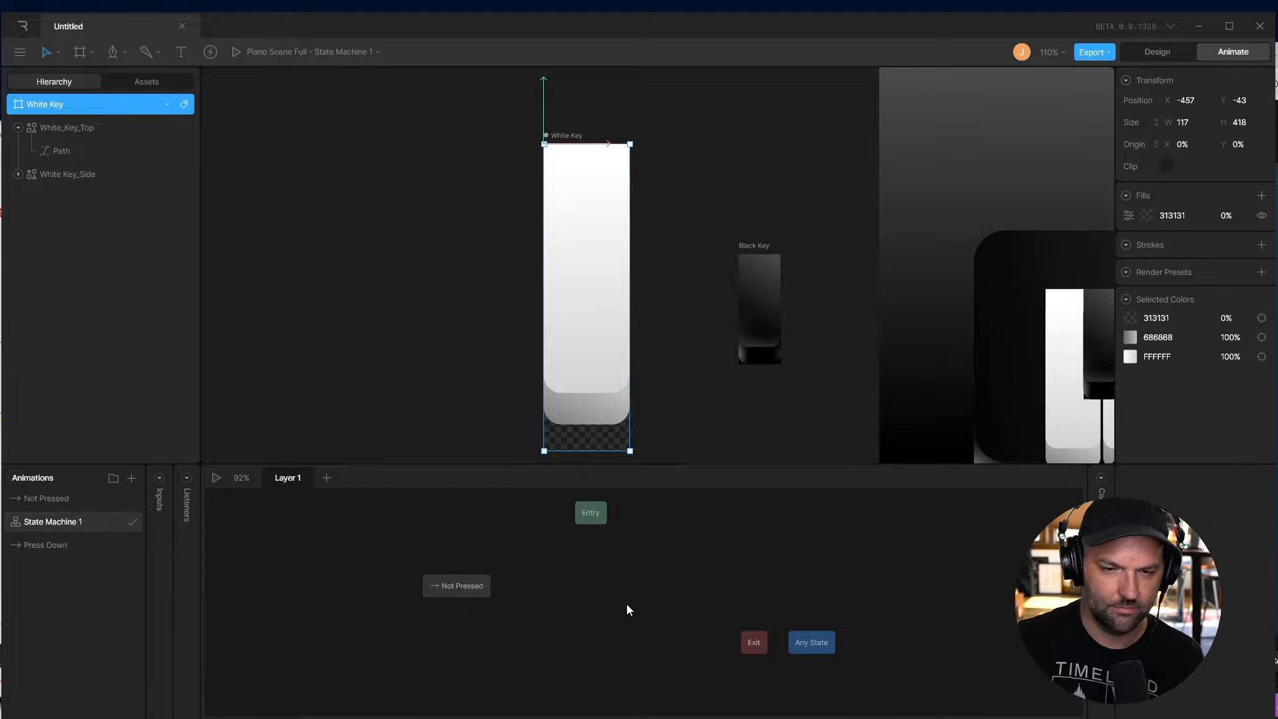
Place Not Pressed below Entry, connect Entry to it, and name the state machine layer Key Press
drag(449, 589, 595, 582)
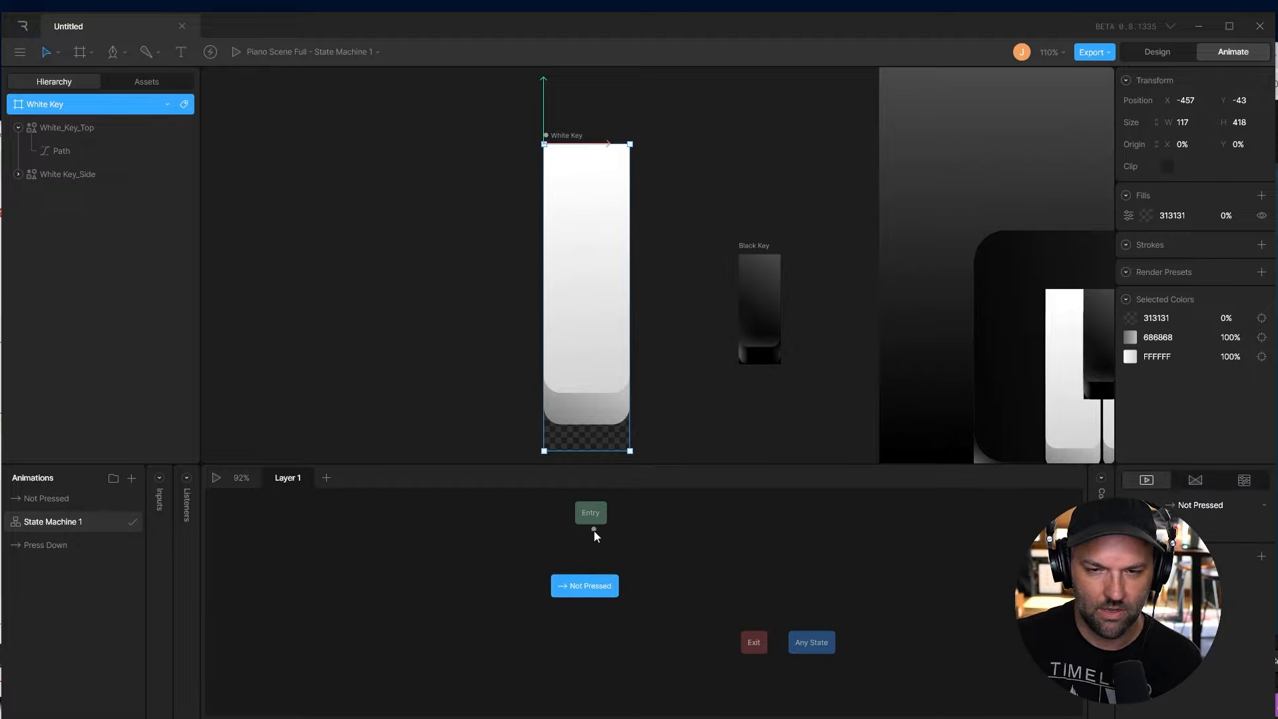
drag(594, 530, 590, 584)
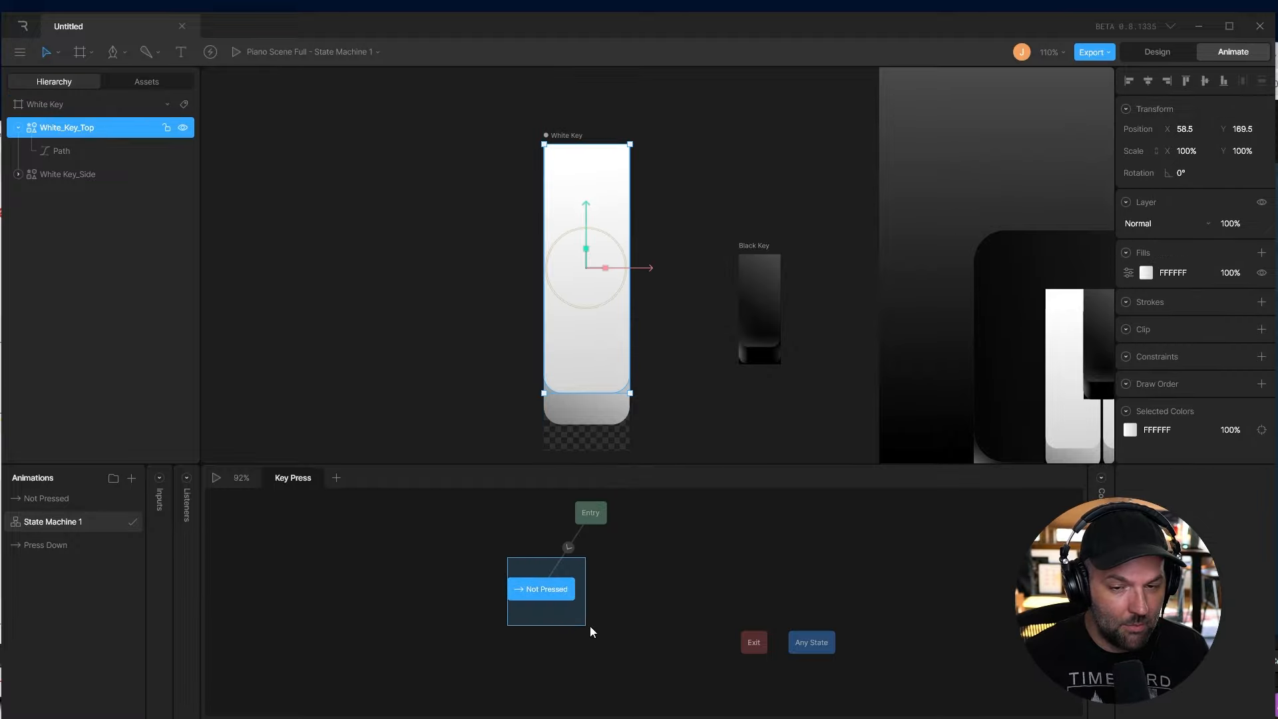
drag(590, 626, 590, 625)
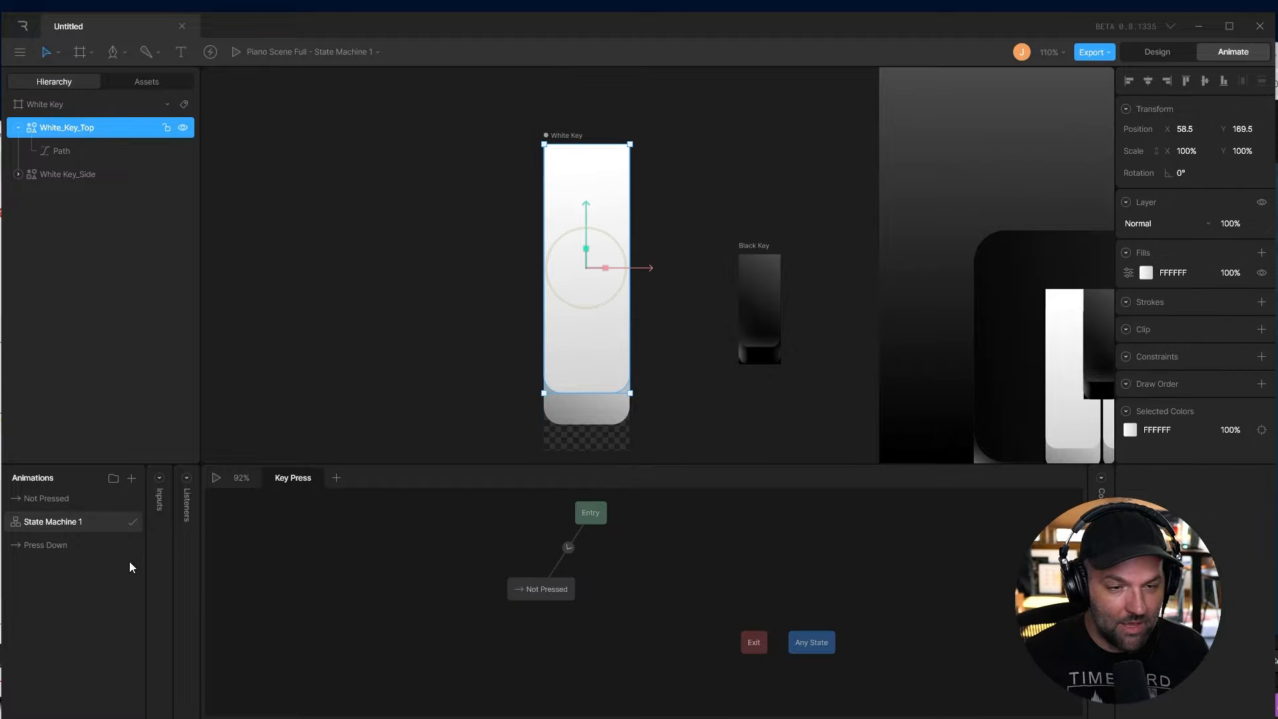
Add Press Down as a state beside Not Pressed and create a transition from Not Pressed to it
drag(32, 540, 635, 600)
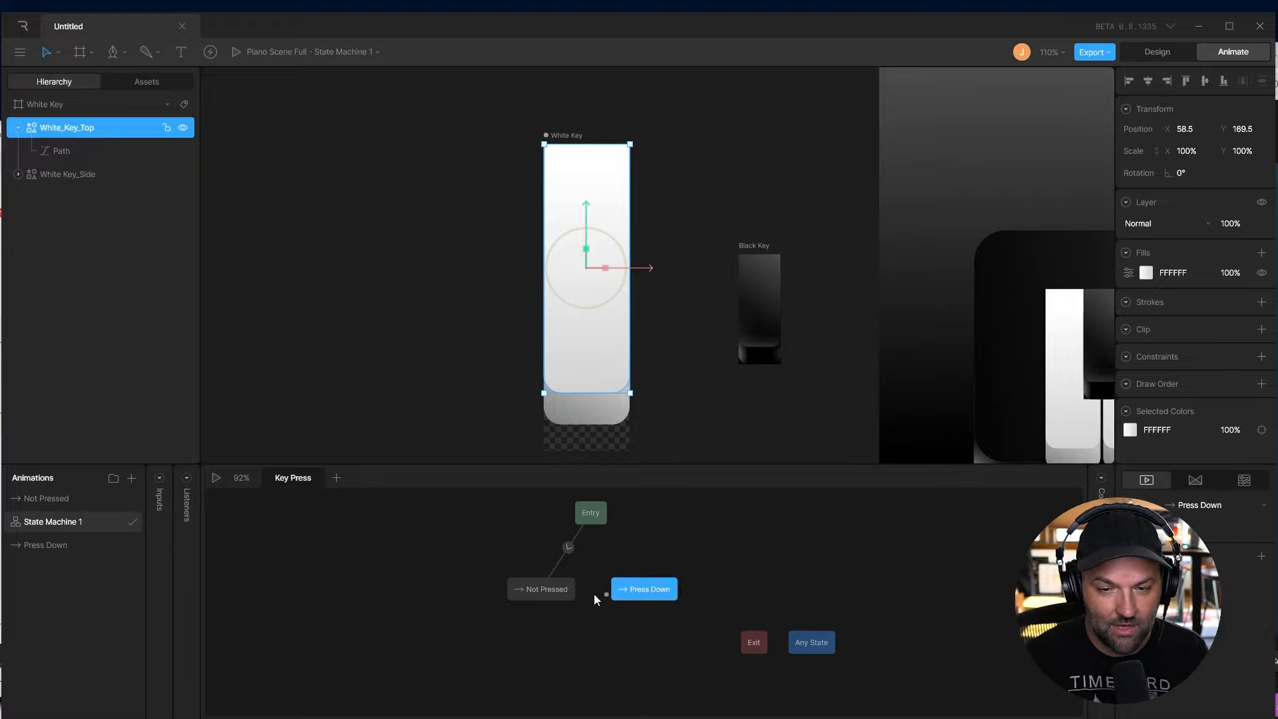
click(544, 589)
drag(531, 590, 629, 589)
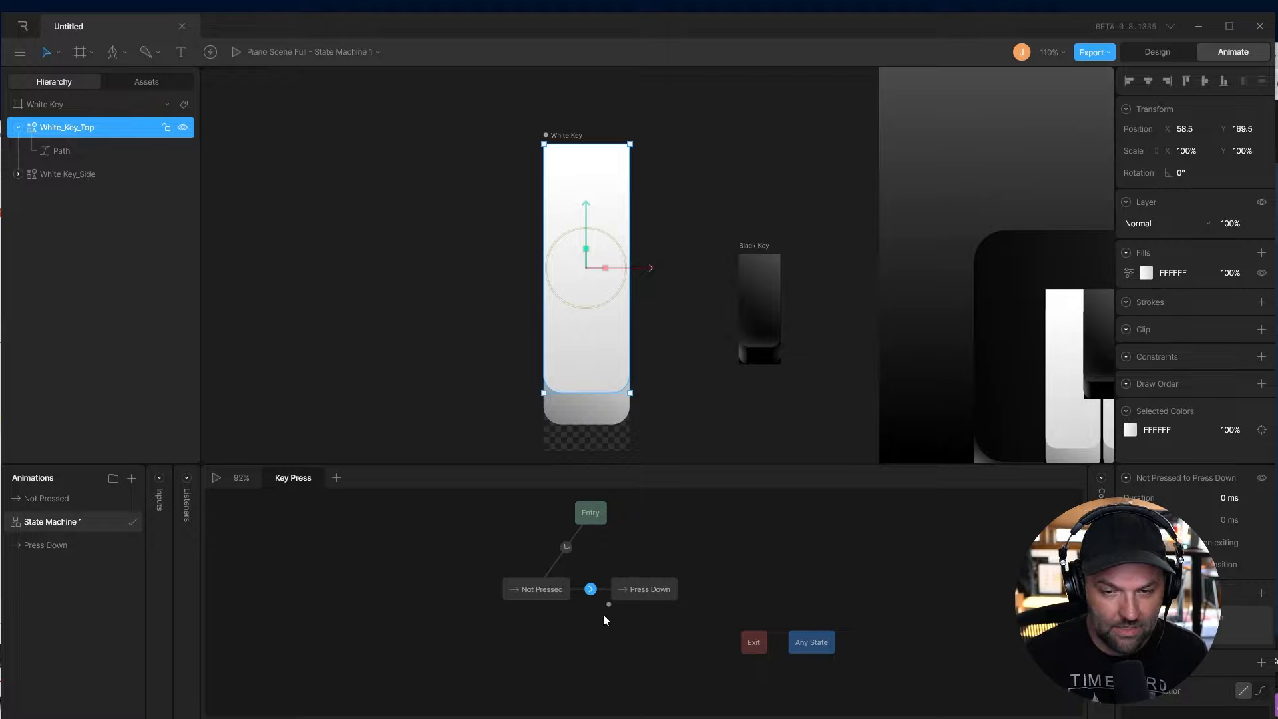
scroll(605, 611, up, 1)
click(641, 586)
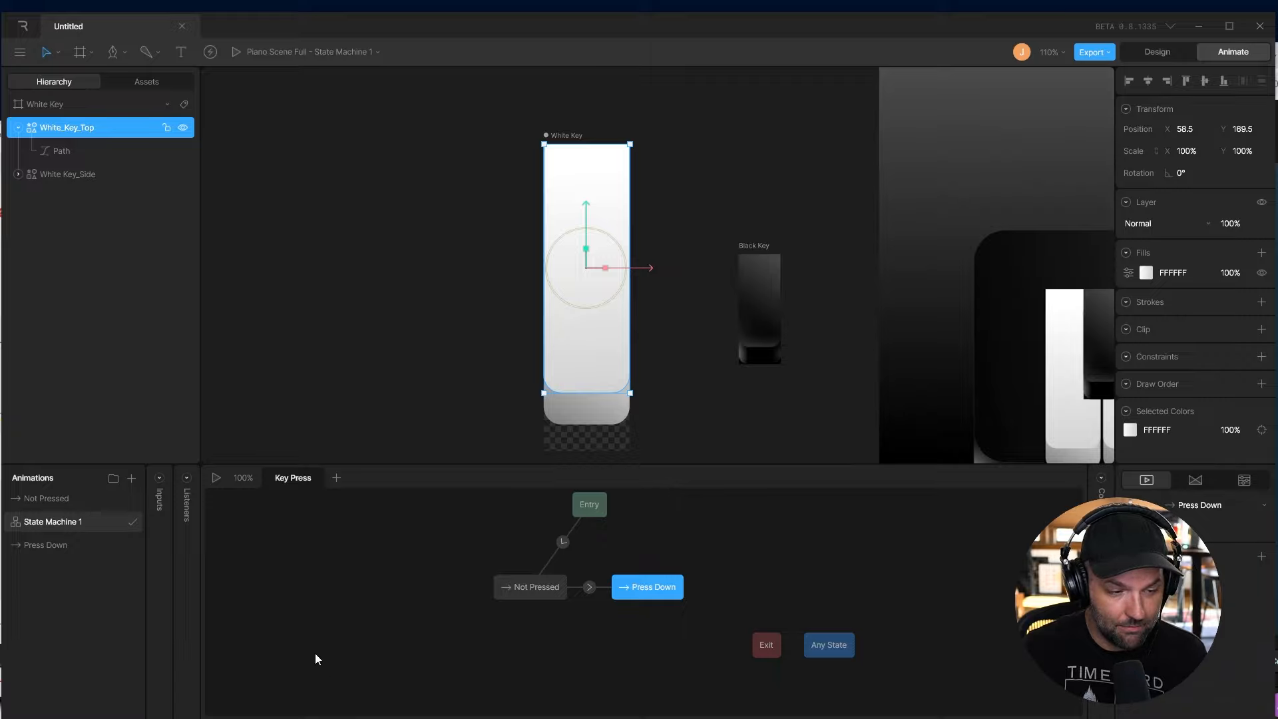
Create a Boolean input named Pressed? that is switched off, and show the state machine's listeners
click(161, 494)
click(267, 479)
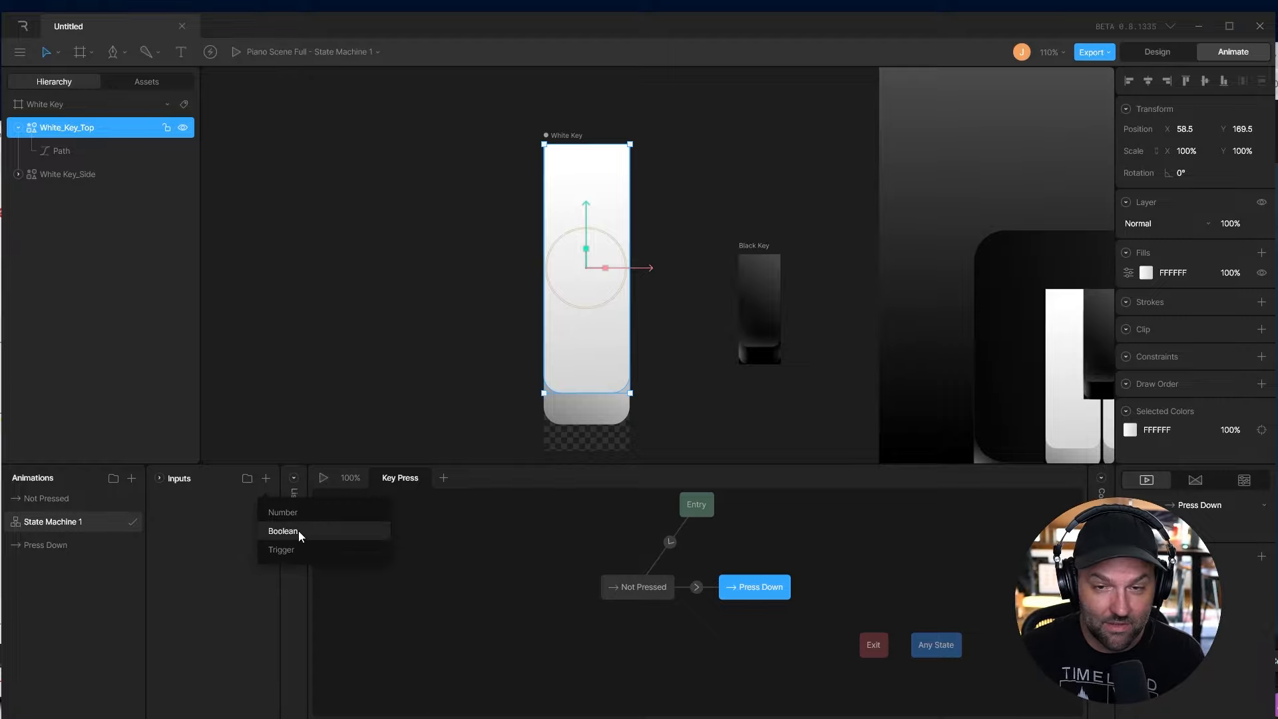
click(299, 532)
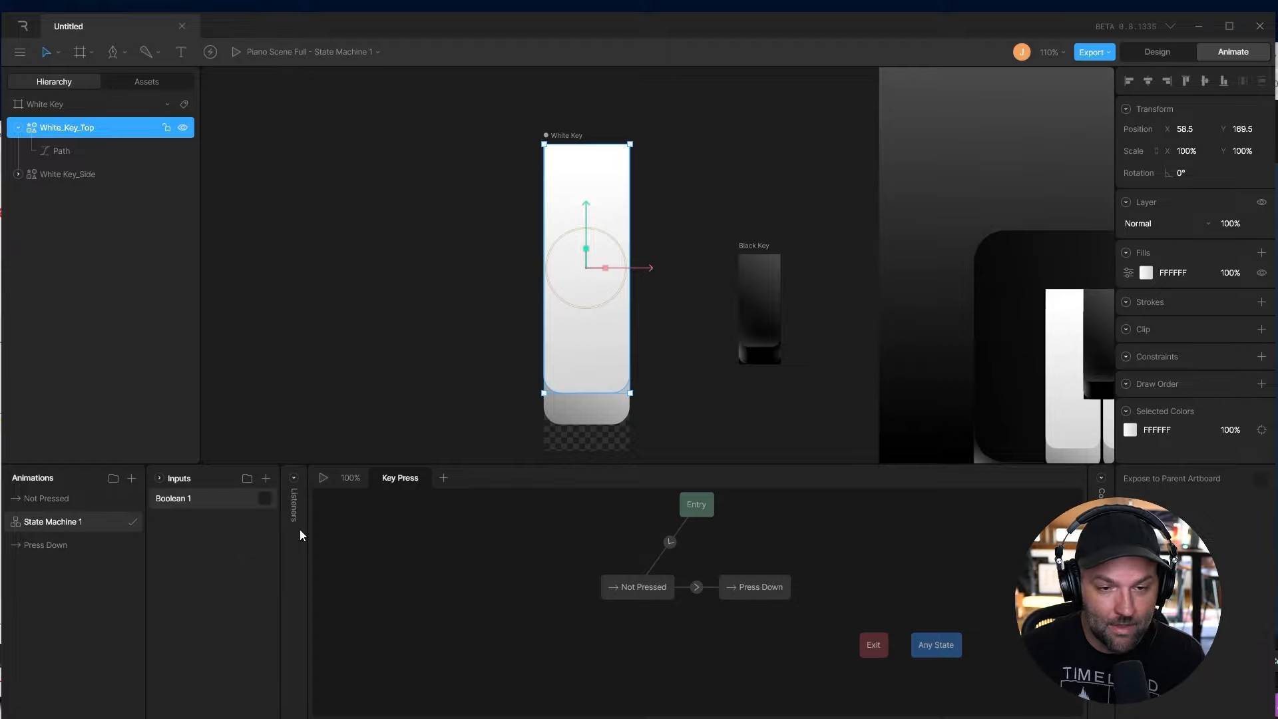
double_click(176, 502)
text(Pressed?)
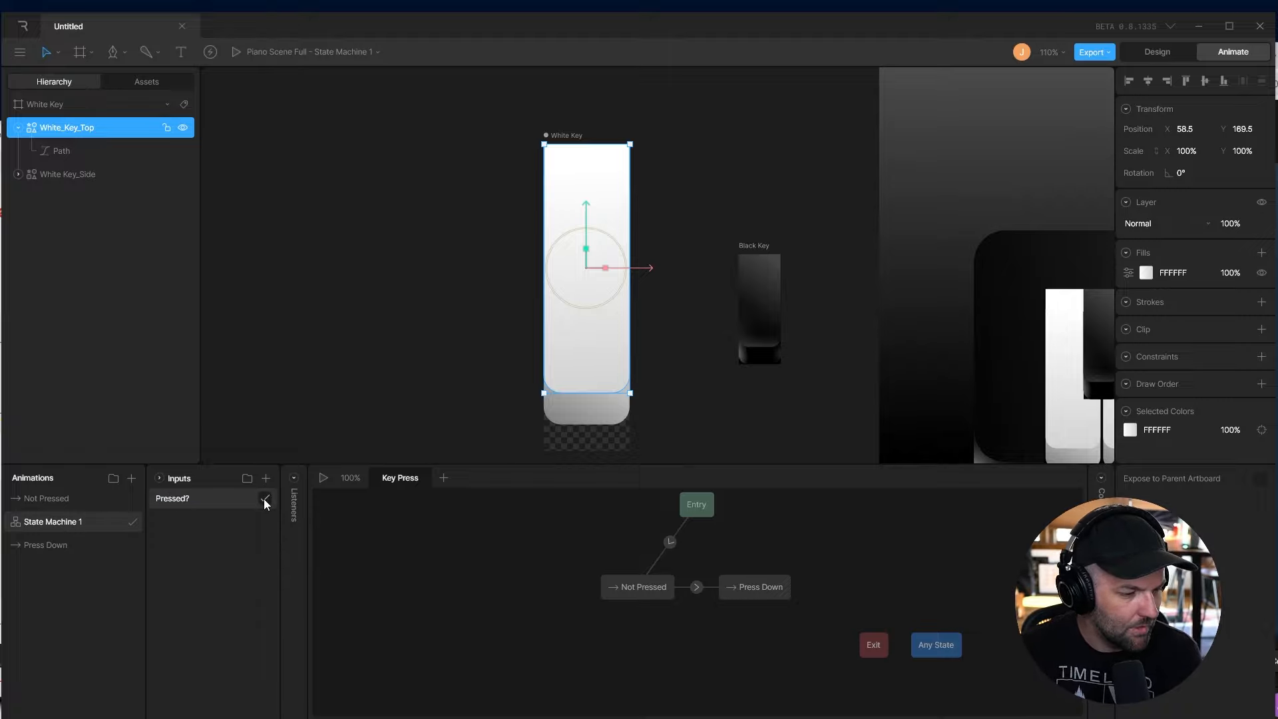
click(264, 499)
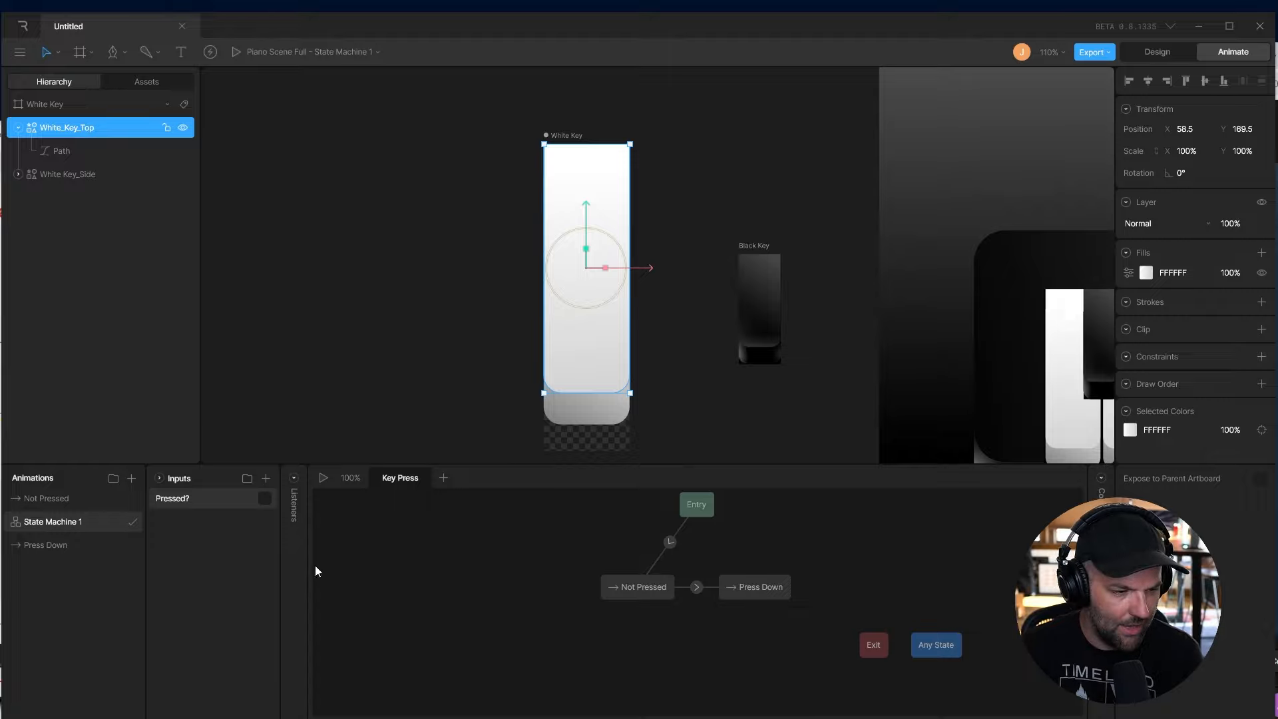
click(293, 478)
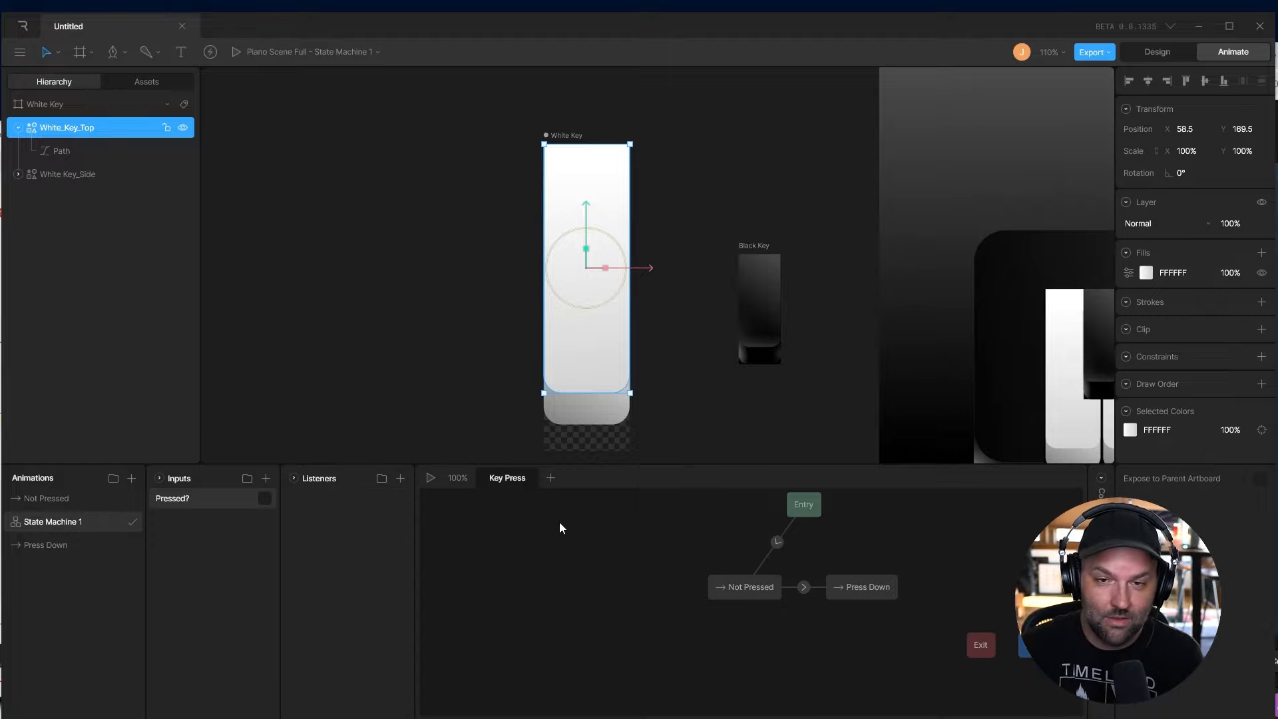
Add a listener targeting White_Key_Top and name it White Key Press
click(409, 293)
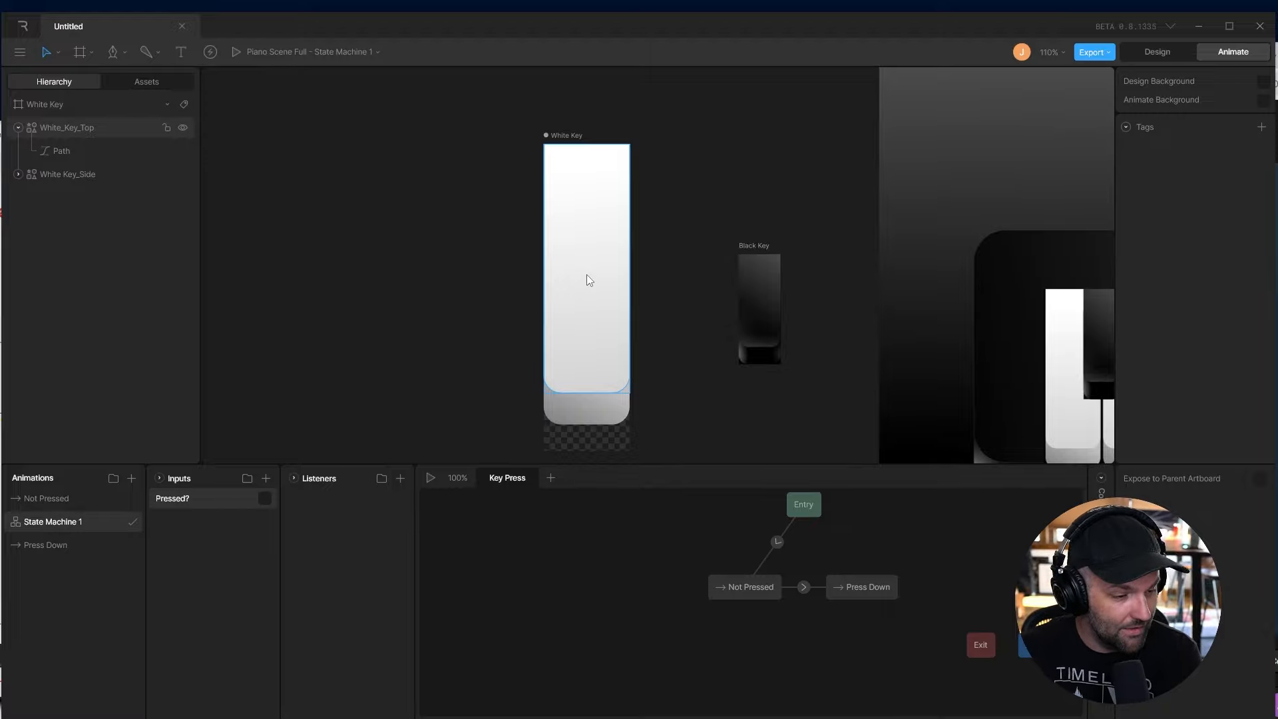
click(586, 218)
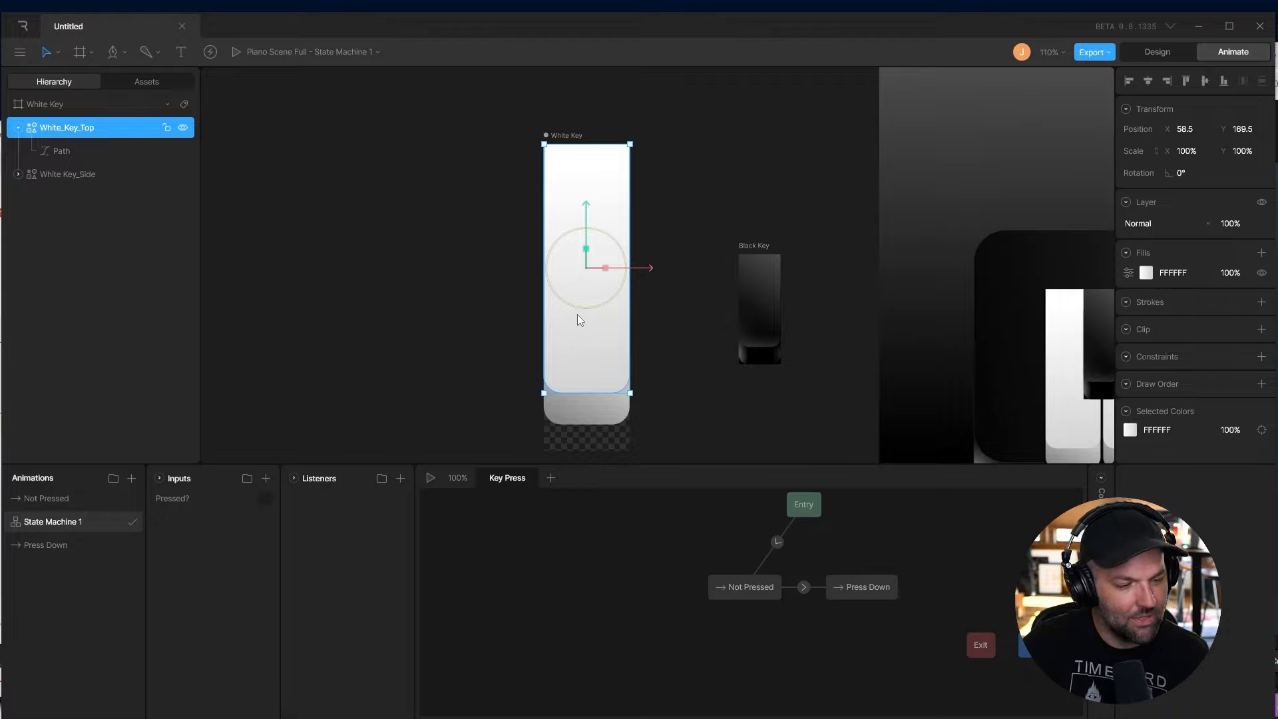
click(402, 478)
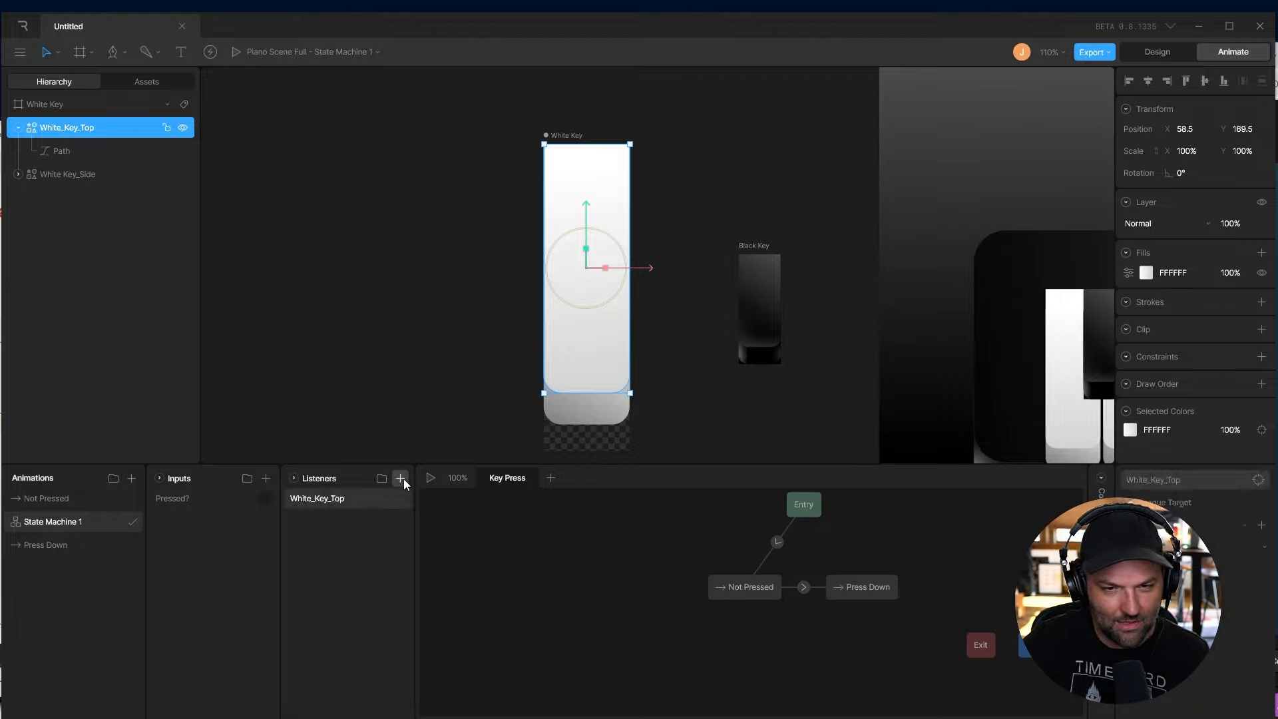
double_click(333, 500)
text(White Key Press)
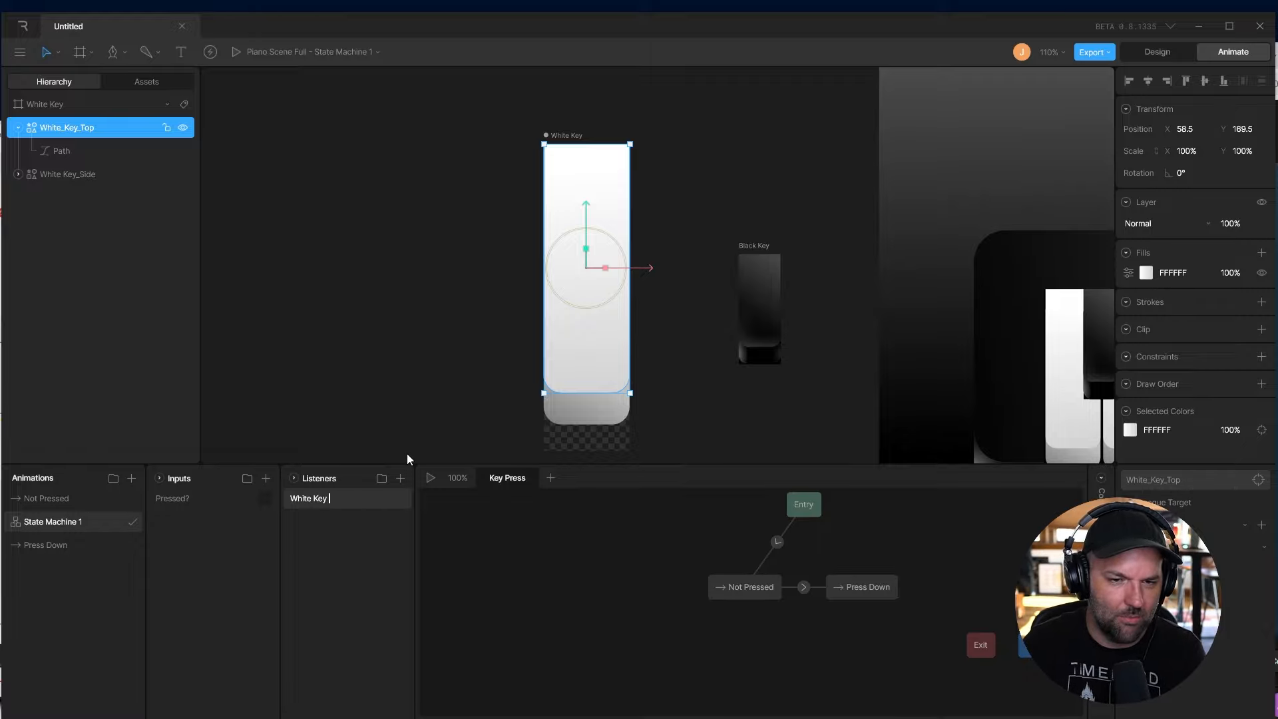
key(Return)
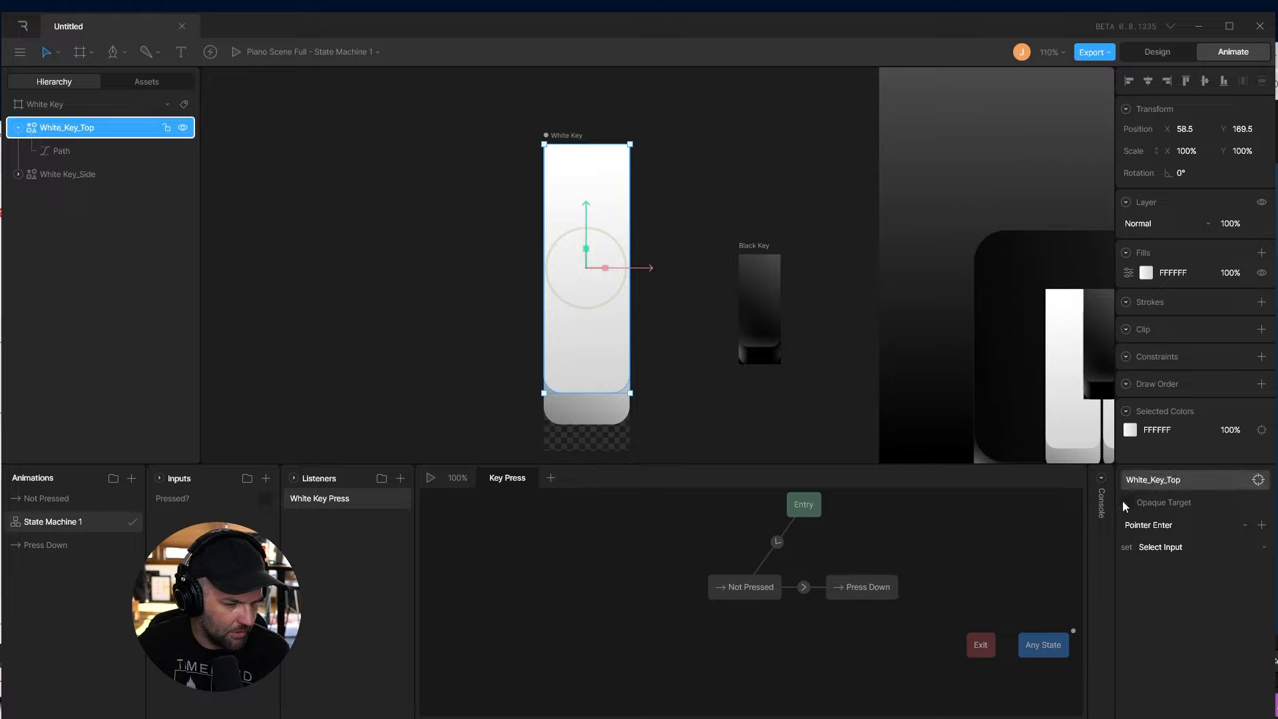
Make the White Key Press listener respond to Pointer Down and set the Pressed? input to true
click(1169, 525)
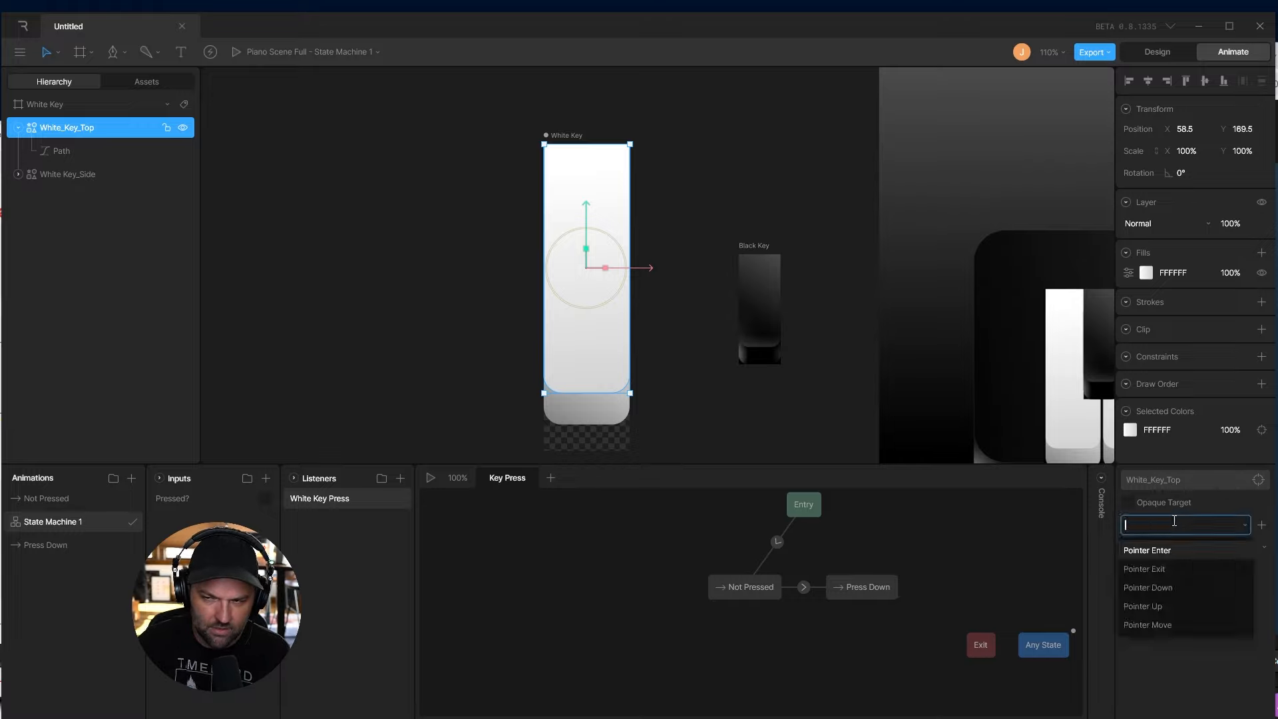
click(1156, 587)
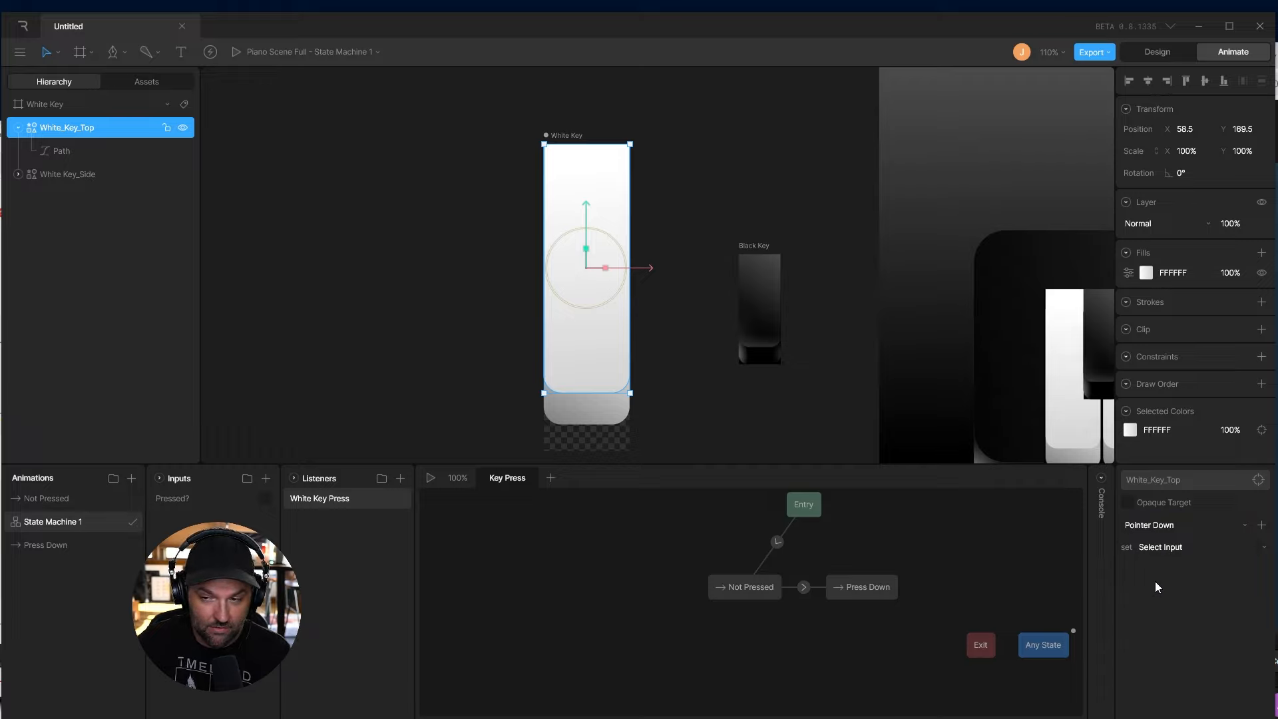
click(1170, 547)
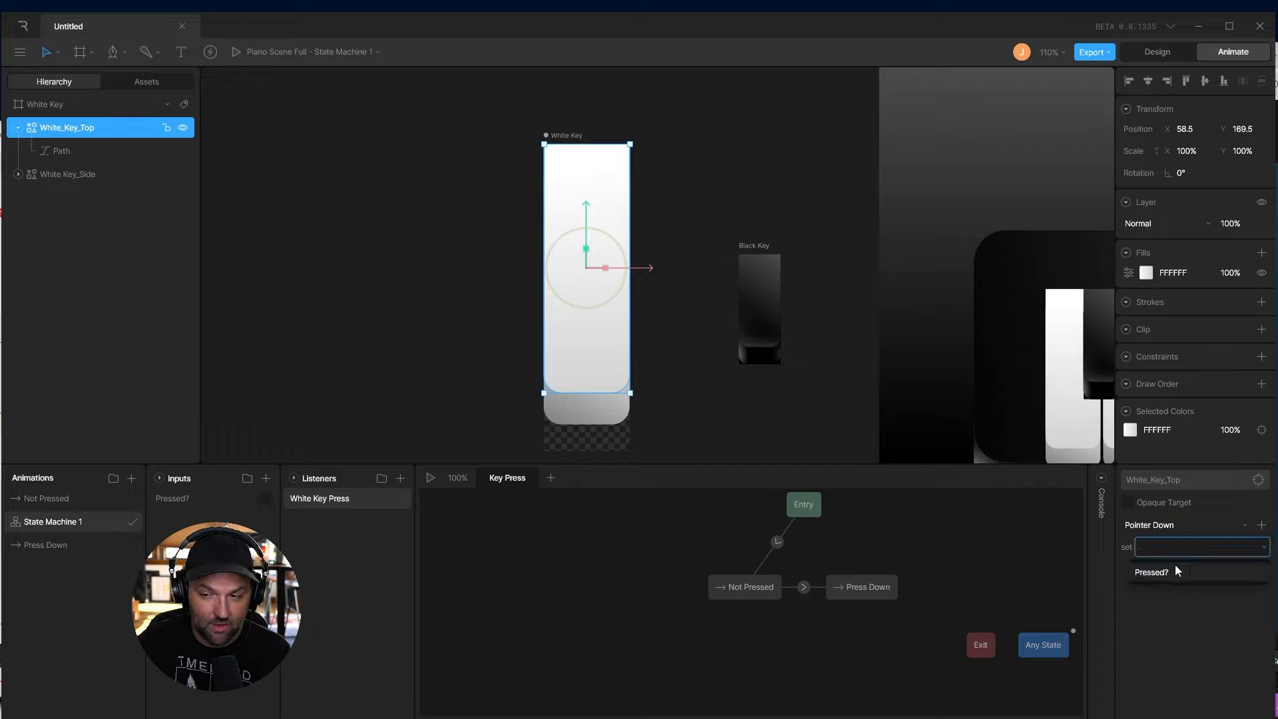
click(1175, 569)
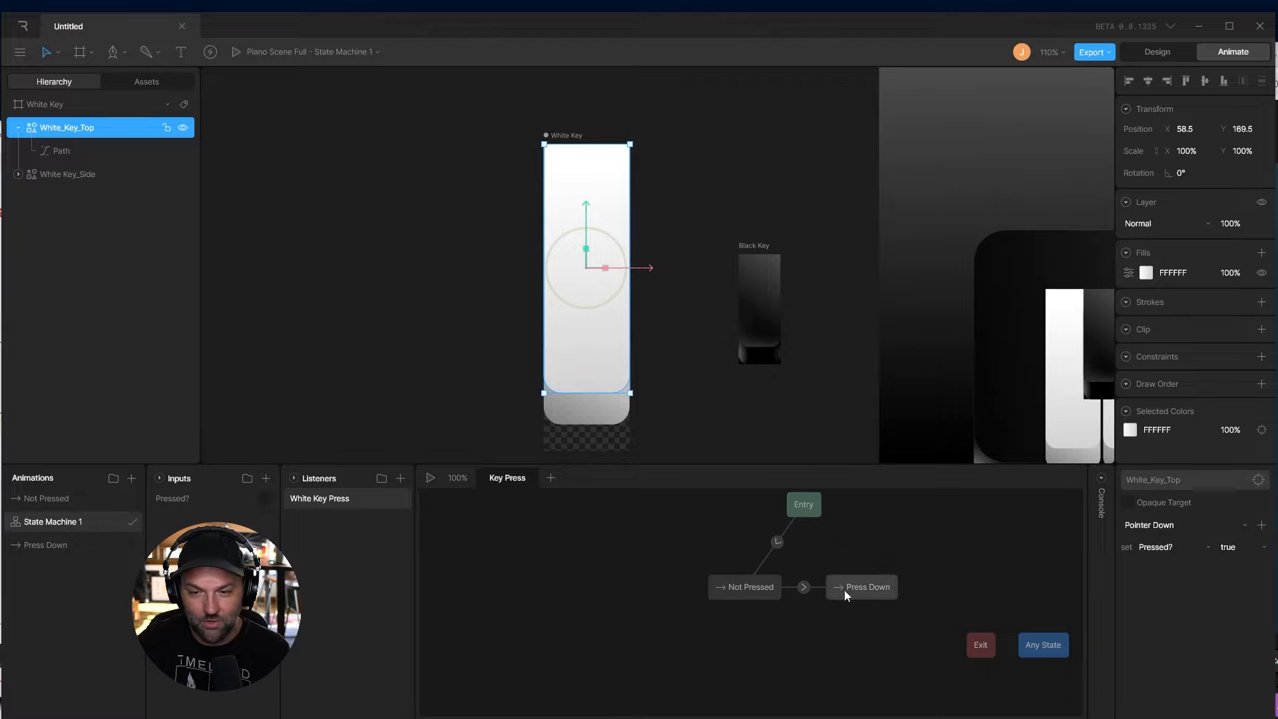
Add a second listener targeting White_Key_Top and name it White Key Lift
click(400, 479)
double_click(333, 498)
text(White Key Lift)
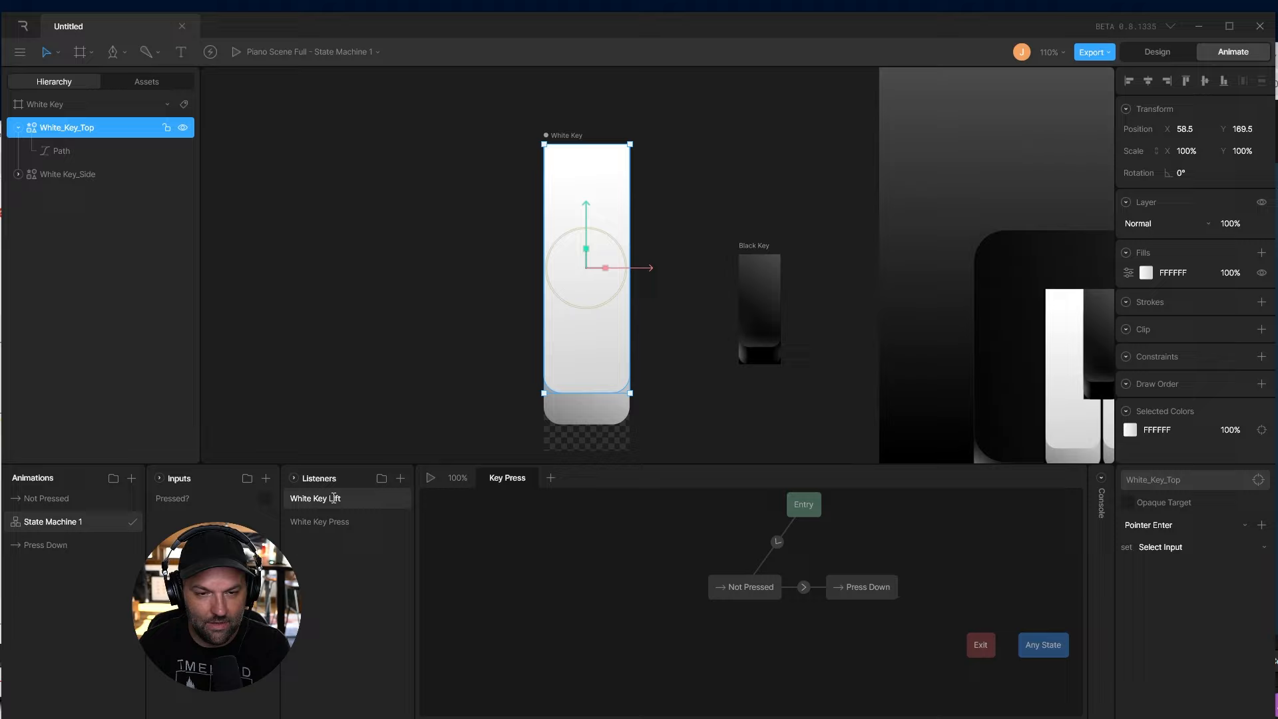
Make the White Key Lift listener respond to Pointer Up and act on the Pressed? input, and open its value choices
click(1205, 522)
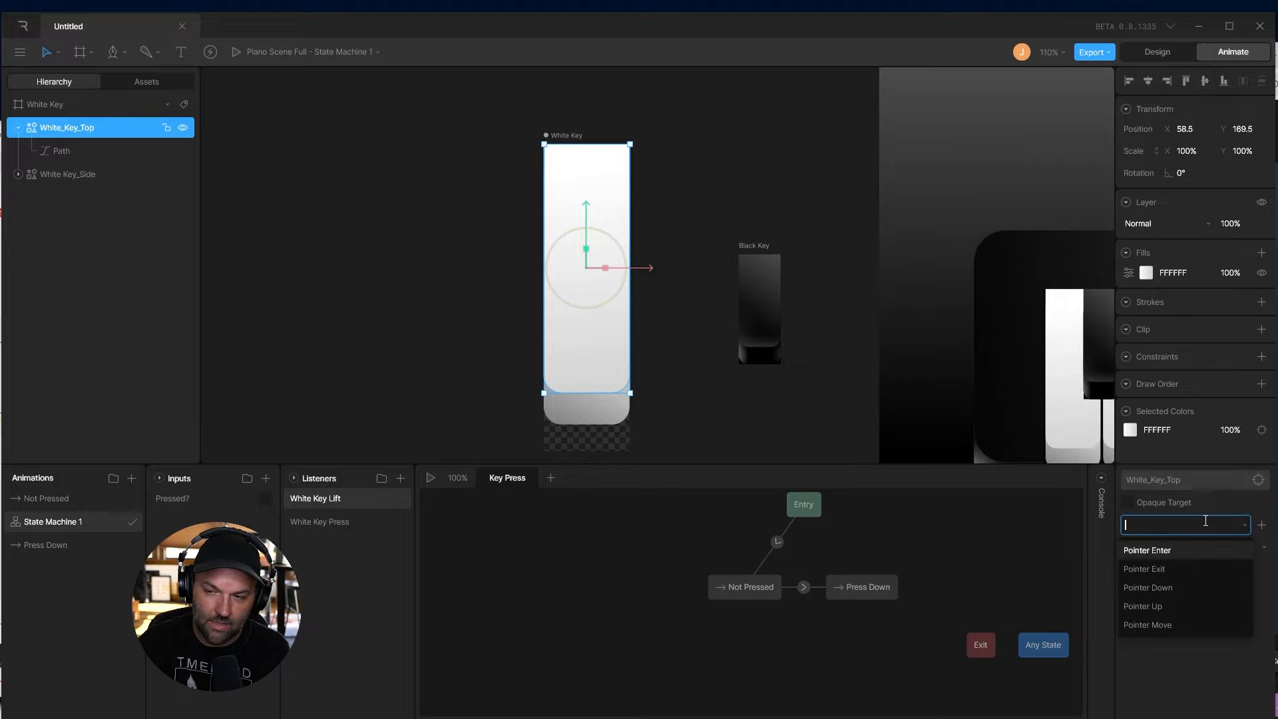
click(1166, 602)
click(1184, 546)
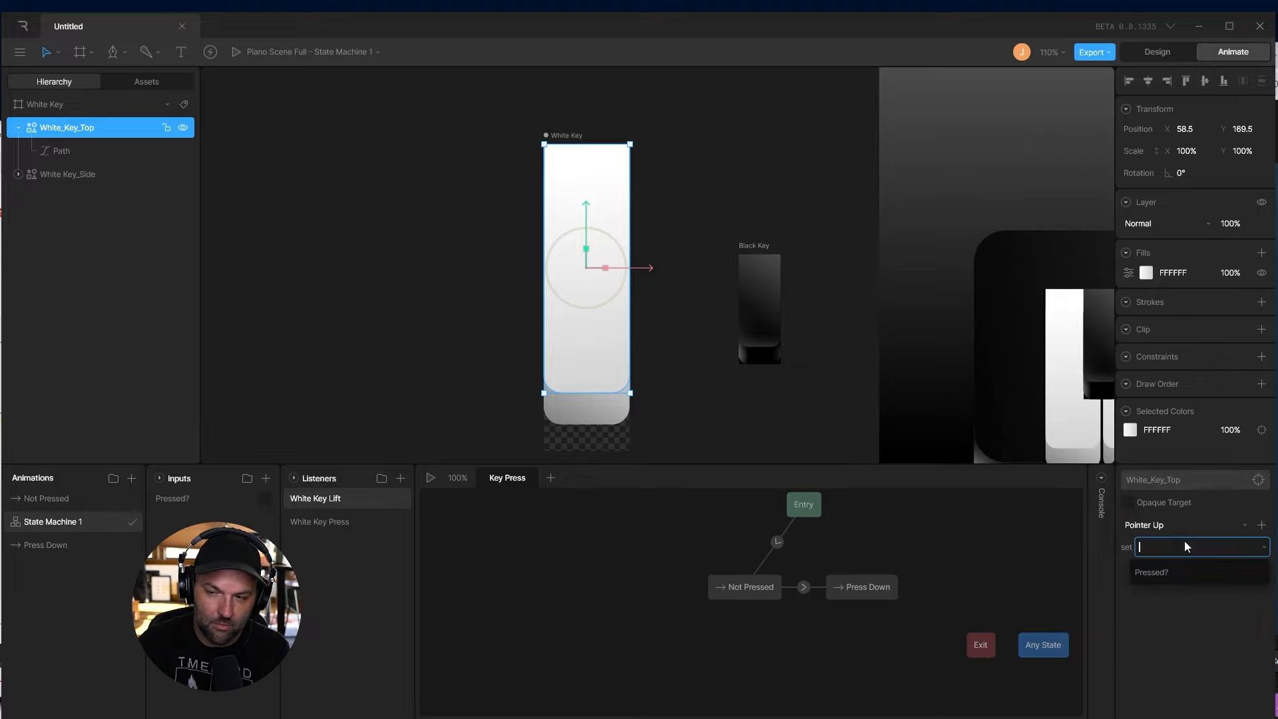
click(1155, 572)
click(1227, 546)
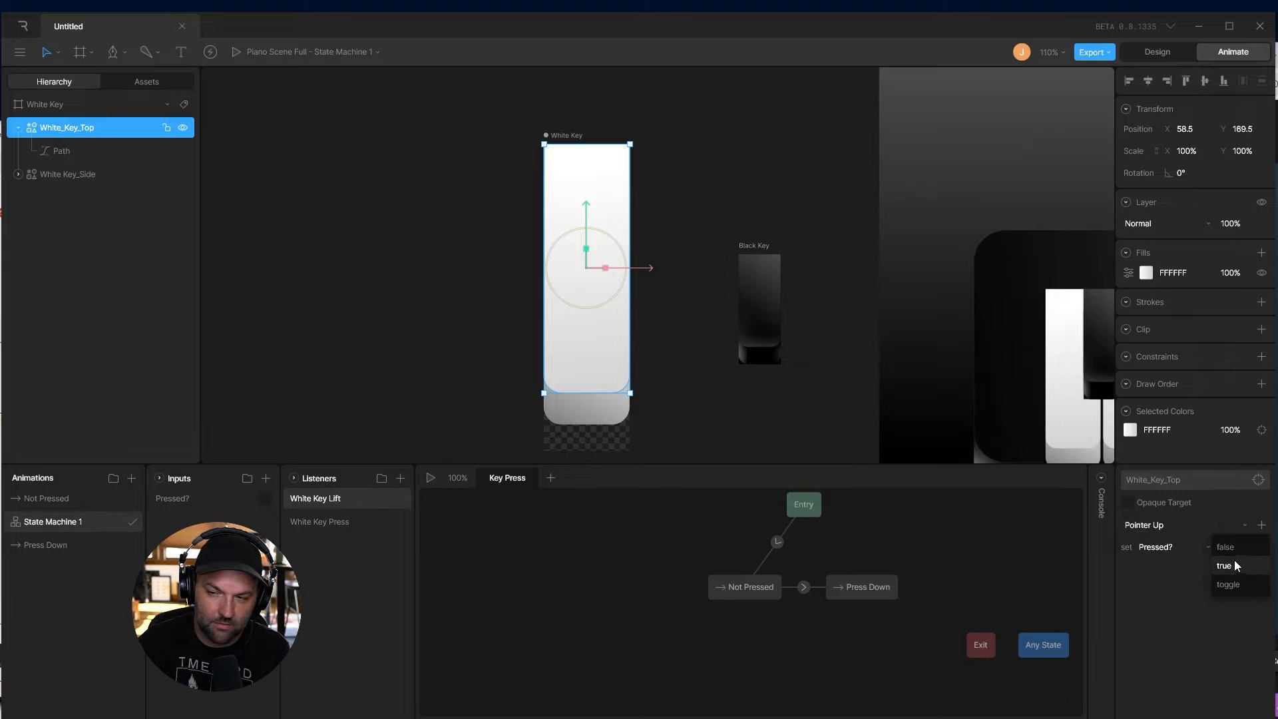
Straighten Entry above Not Pressed in the Key Press graph and review the settings of the transitions between the states
click(655, 581)
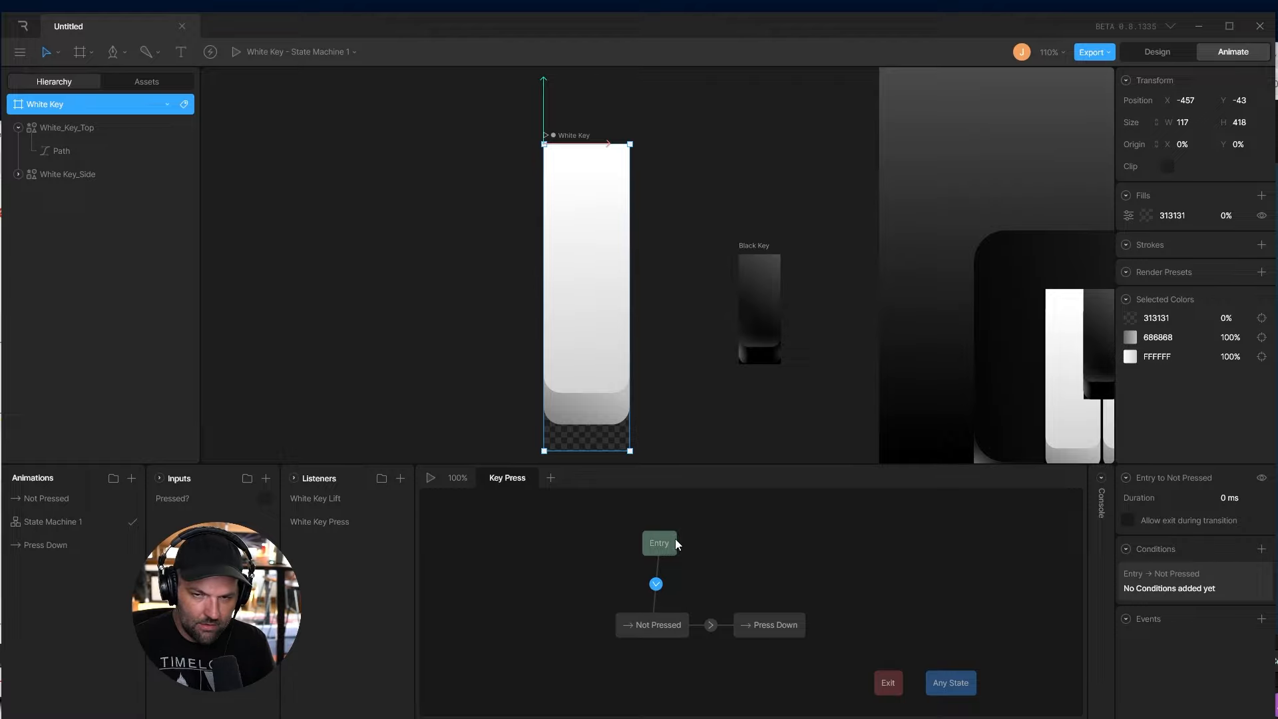
drag(675, 545, 667, 538)
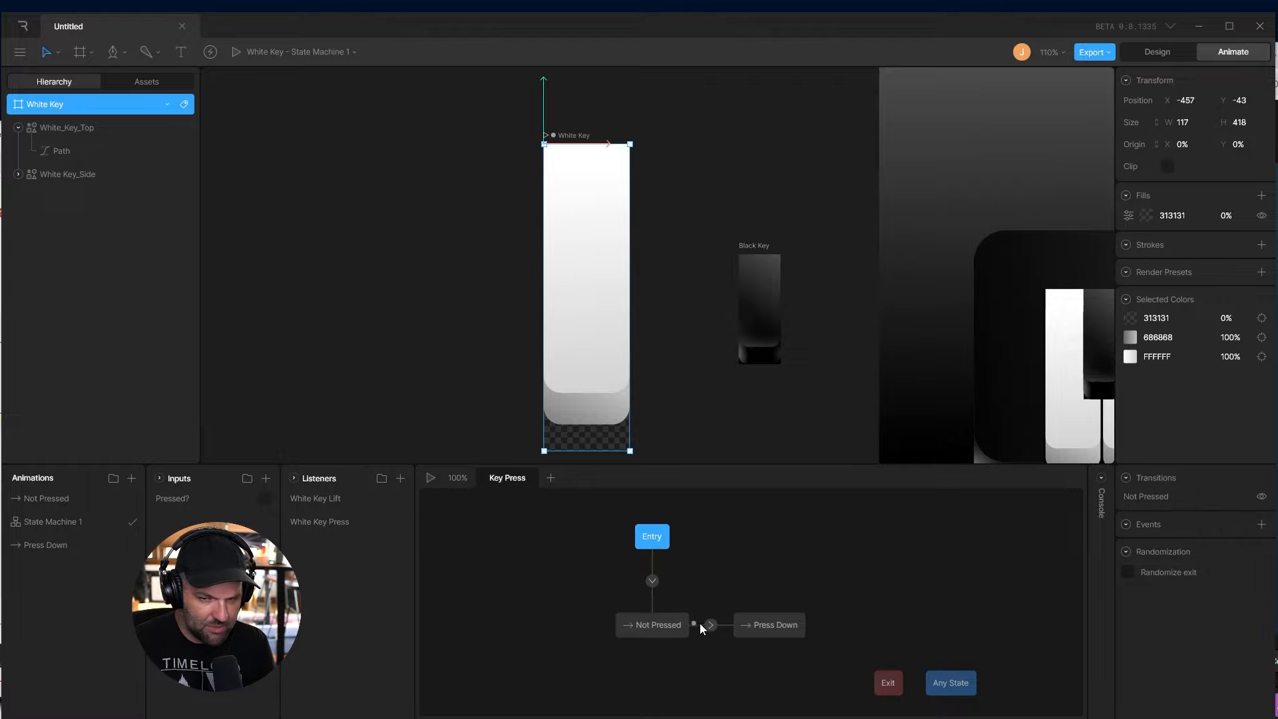
click(710, 625)
click(652, 581)
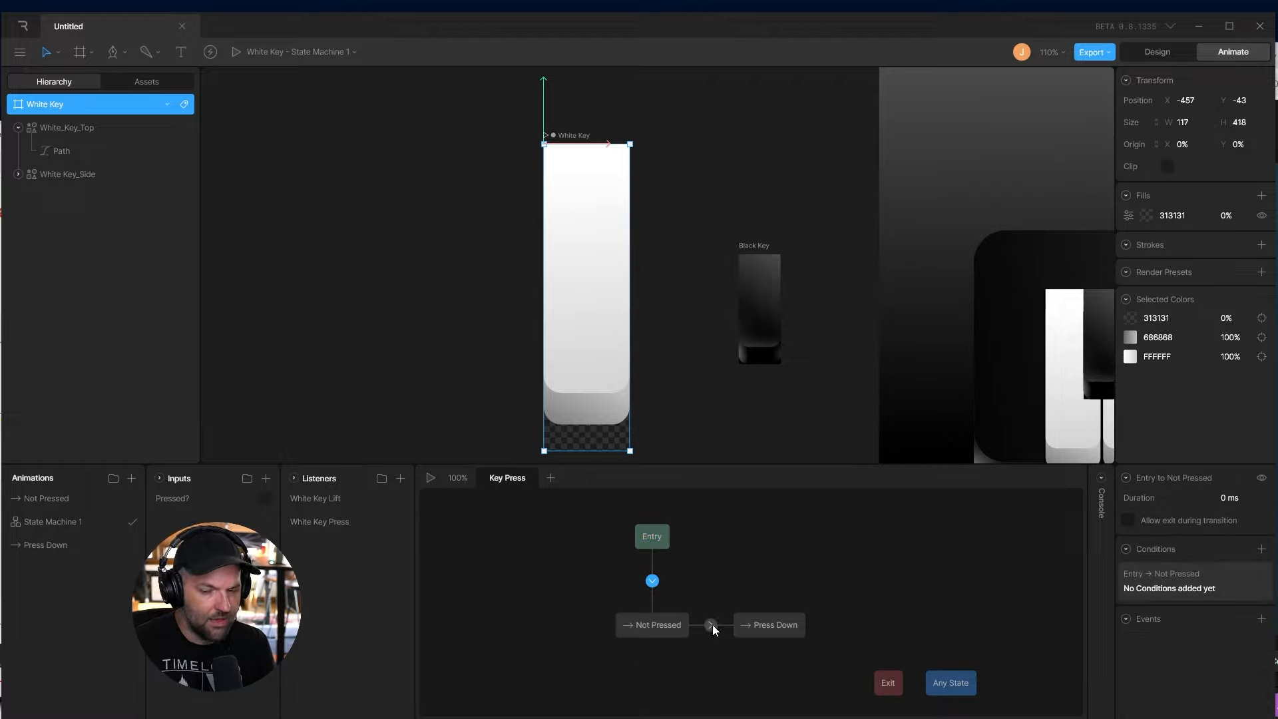
click(711, 624)
click(652, 581)
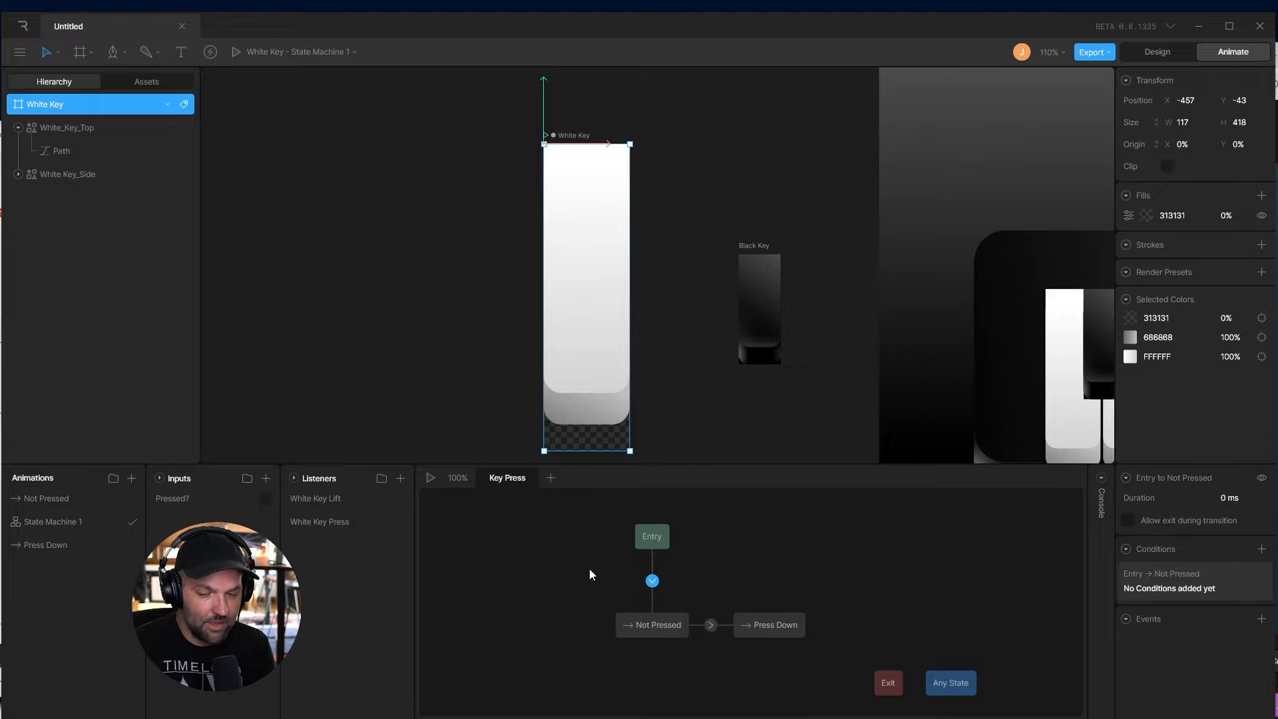
click(665, 542)
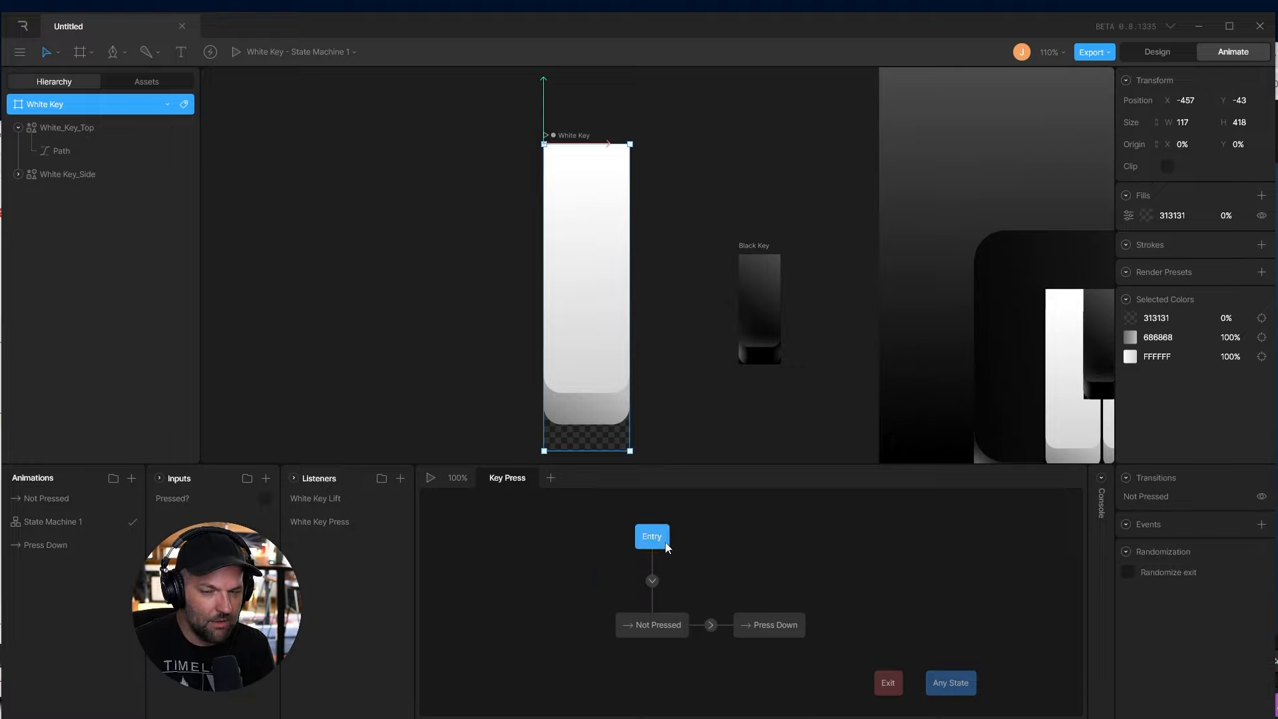
Move Not Pressed farther from Press Down and level with it, and align Entry directly above Not Pressed
drag(650, 614, 656, 611)
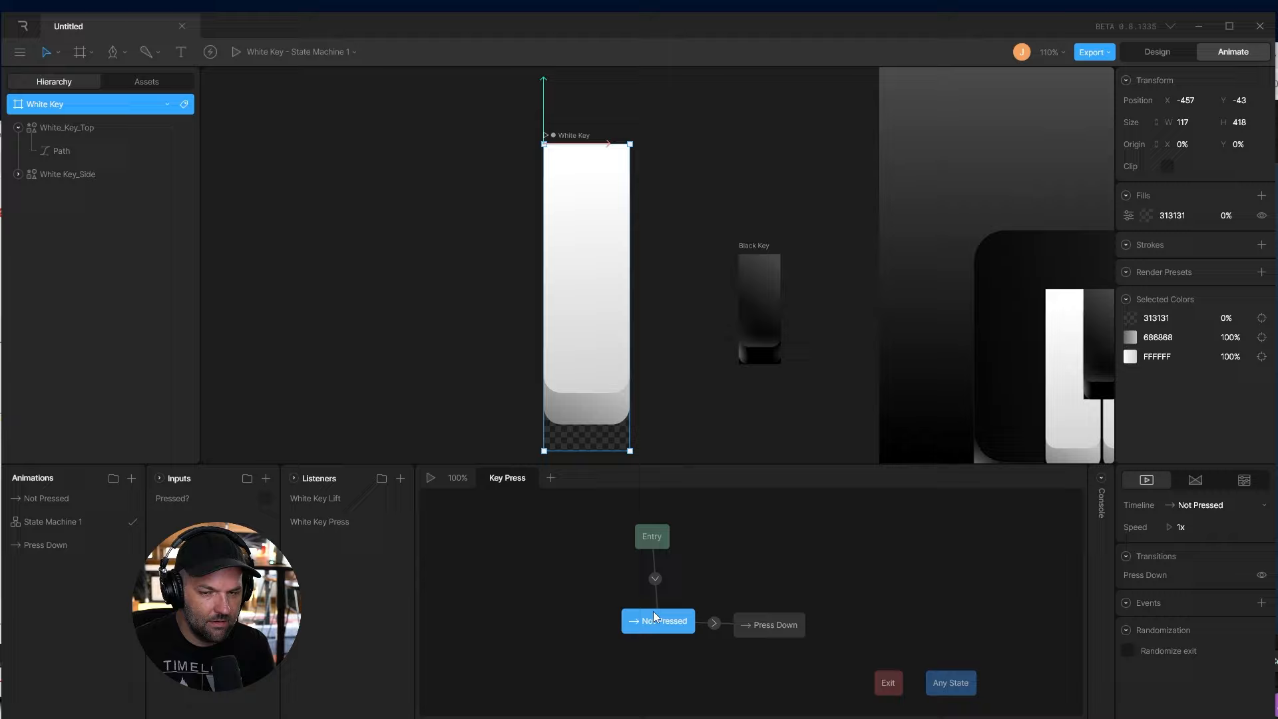
click(653, 578)
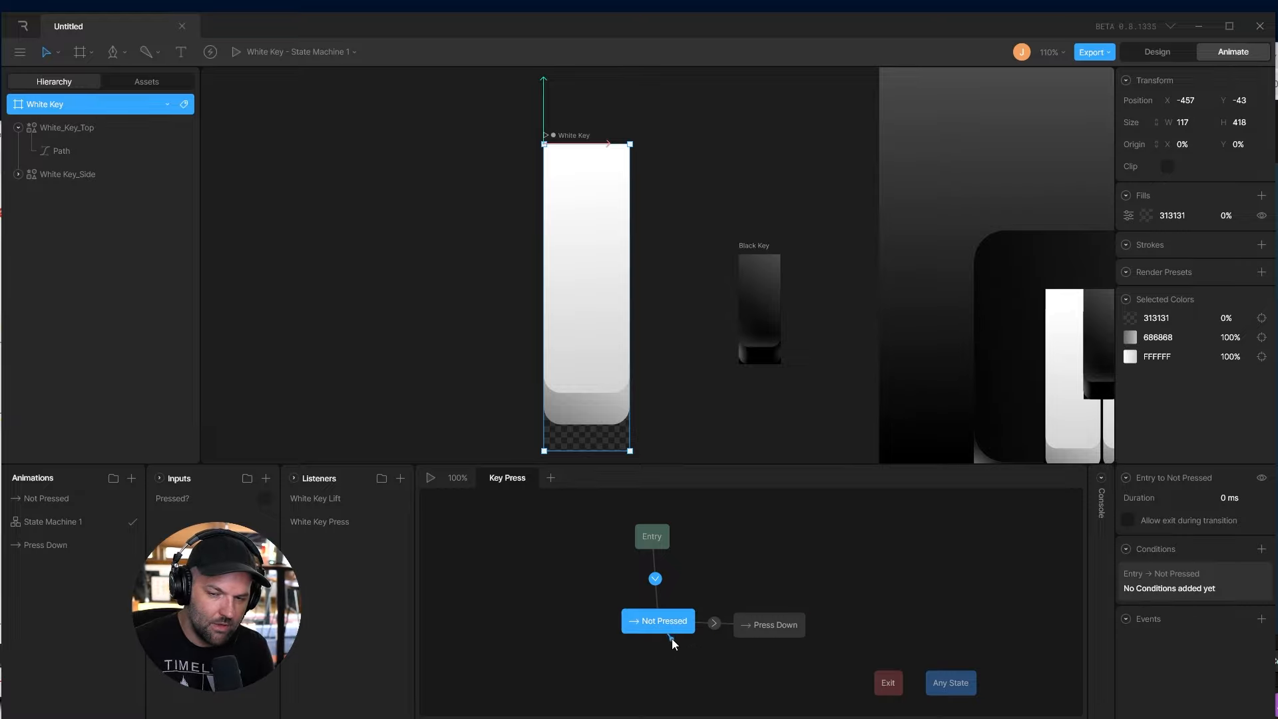
drag(669, 620, 646, 620)
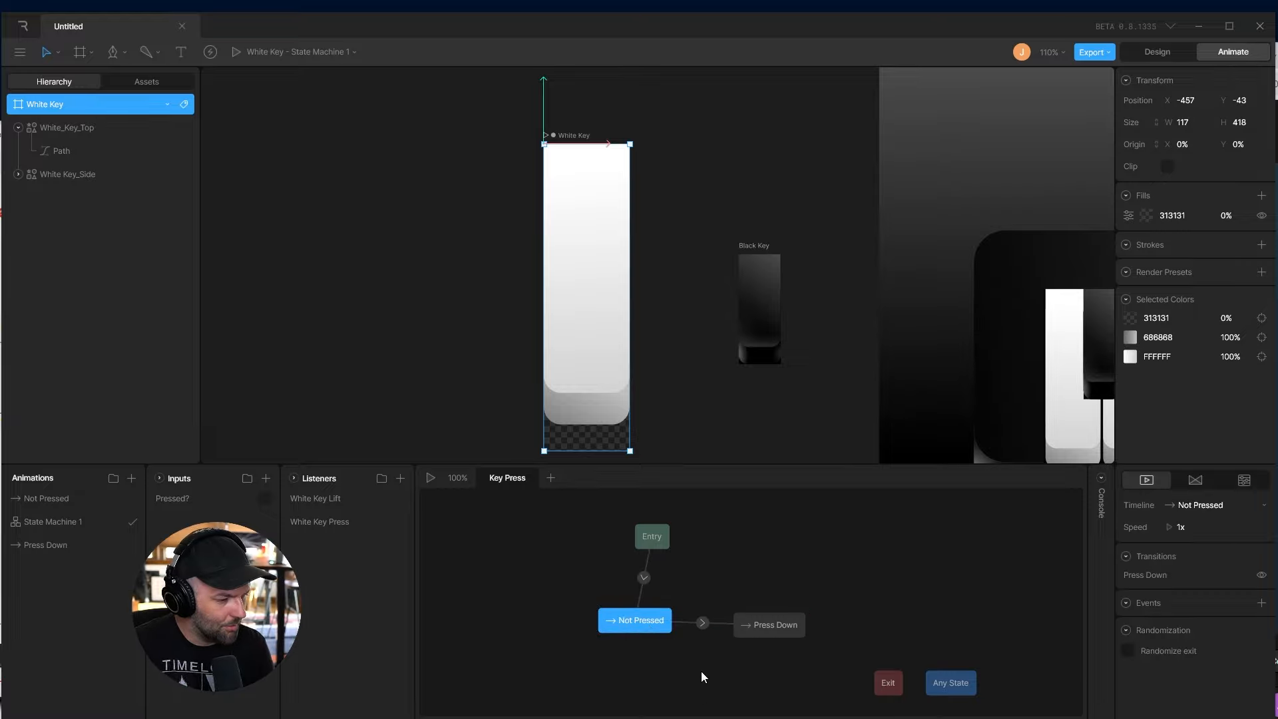
drag(644, 525, 630, 533)
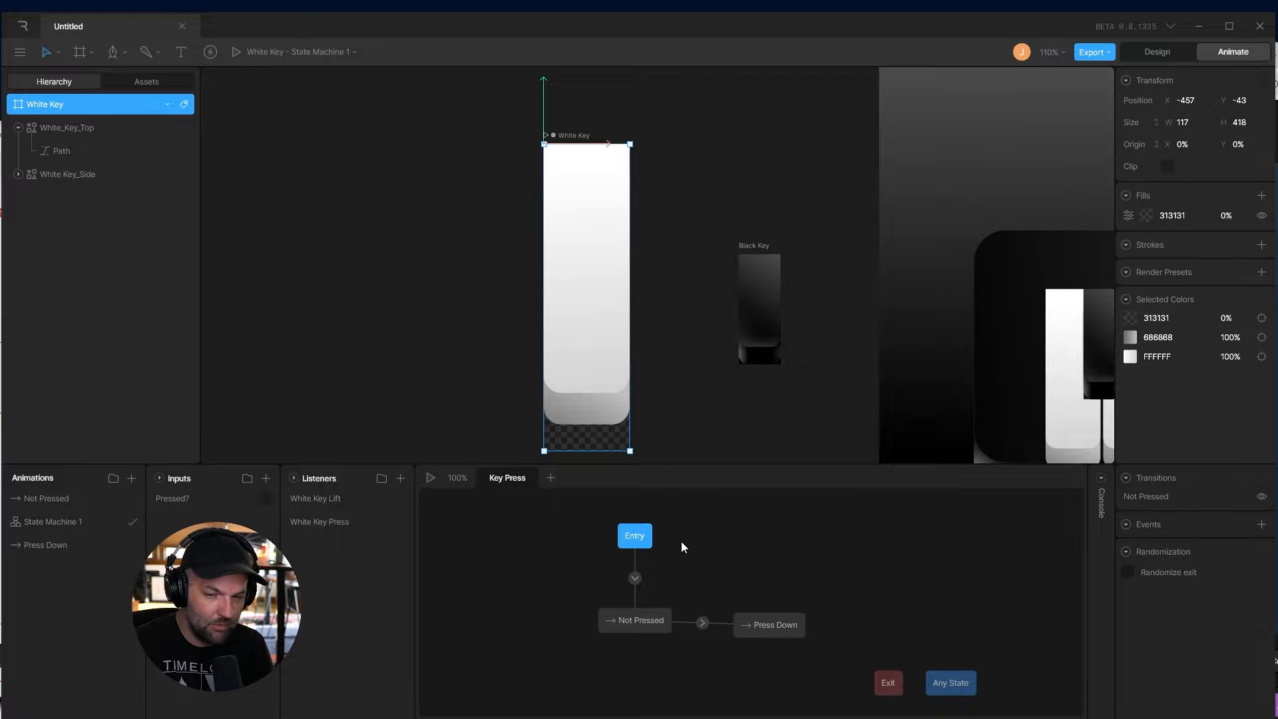
drag(631, 619, 637, 624)
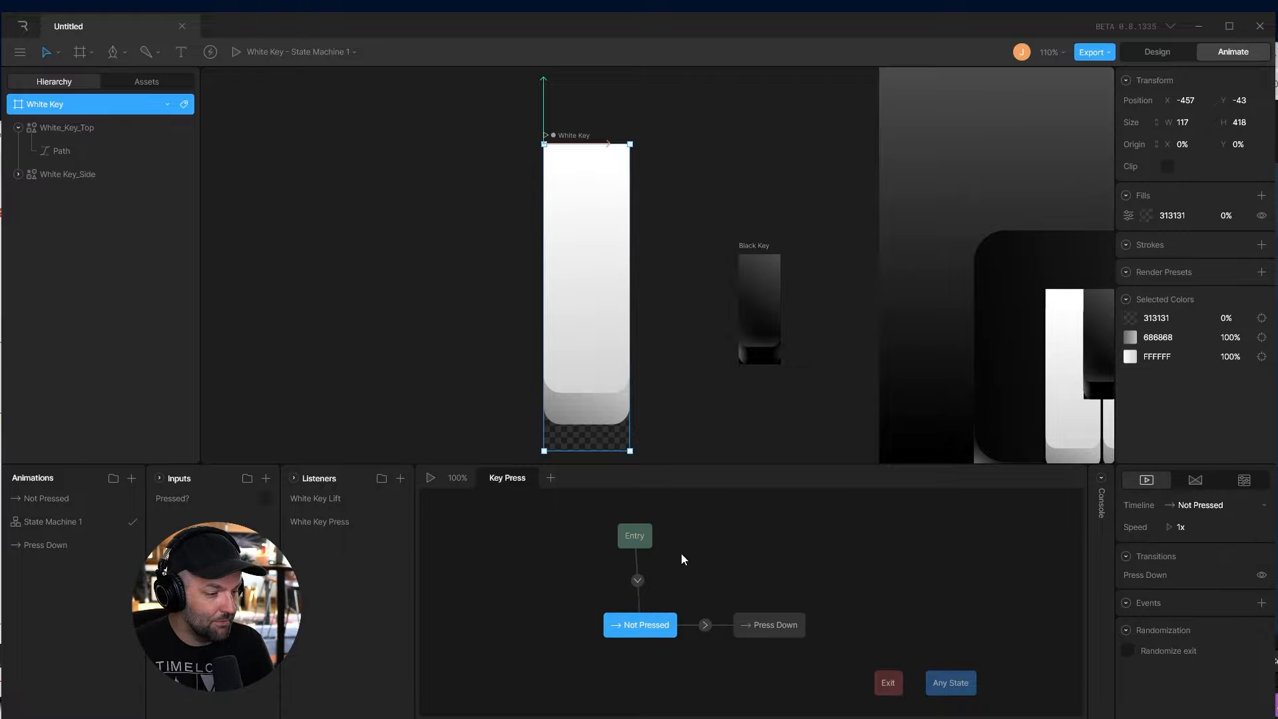
click(637, 580)
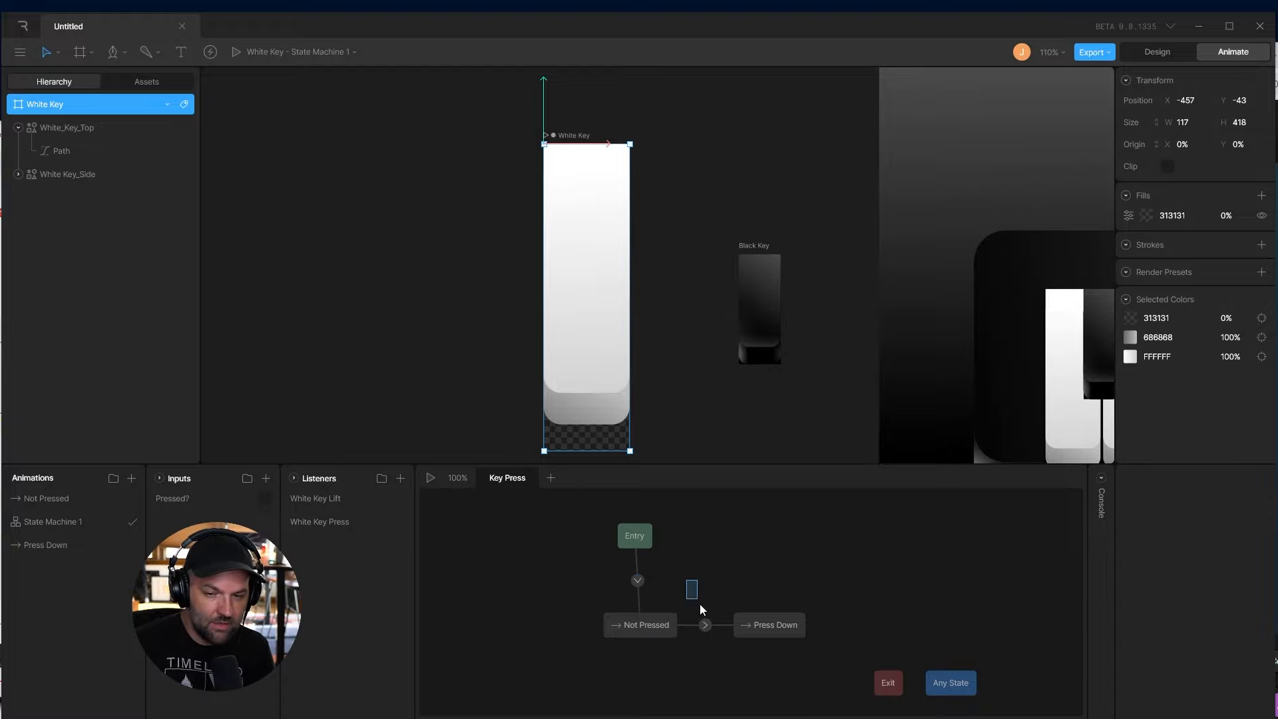
click(705, 624)
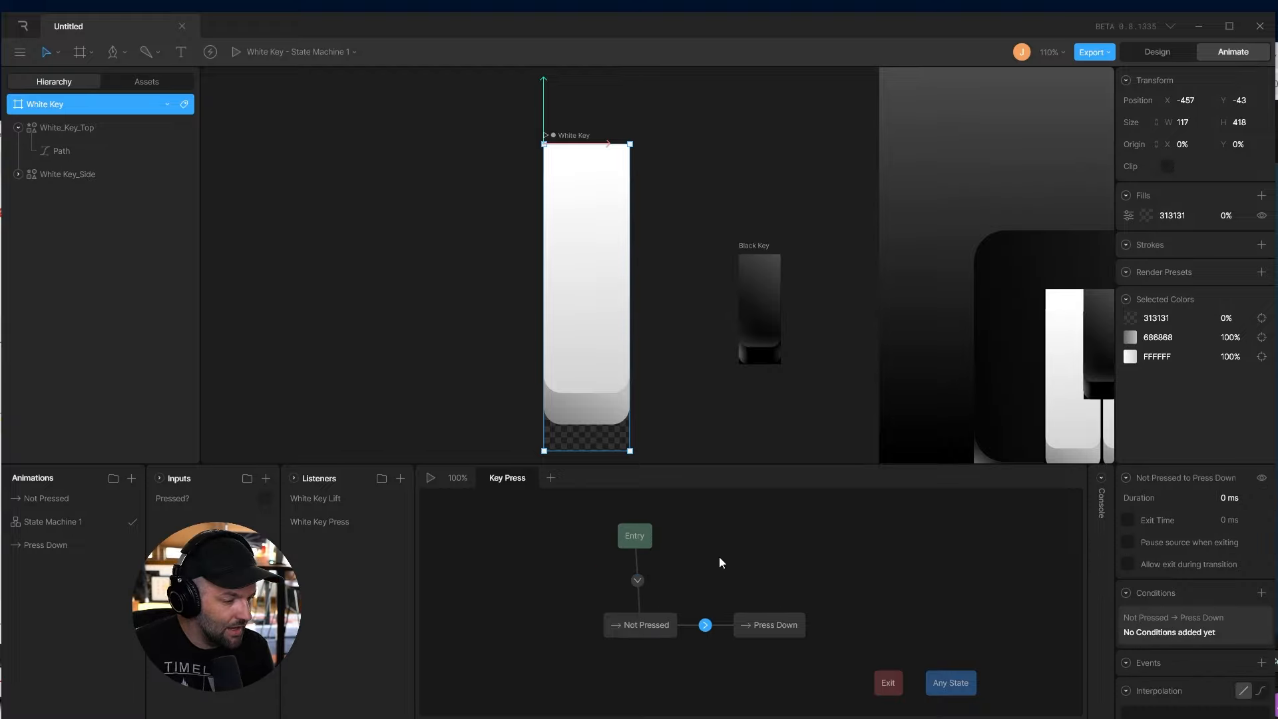
click(628, 626)
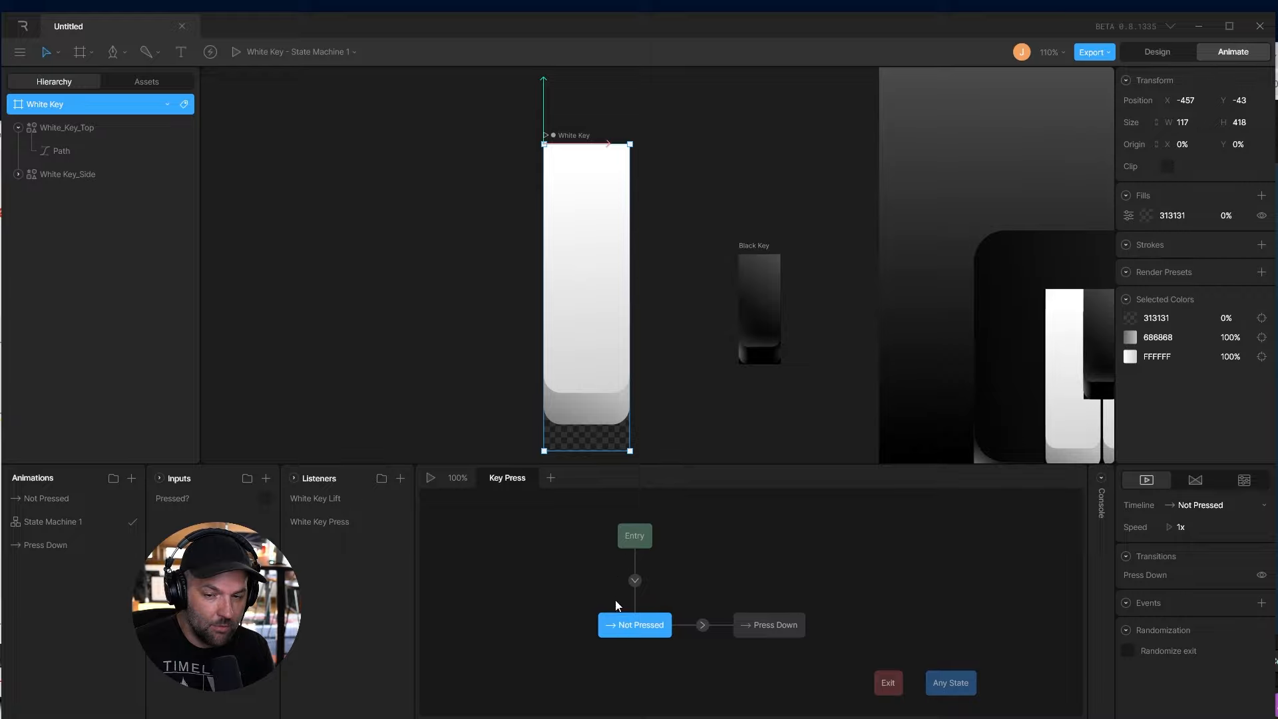
Add a condition to the Not Pressed to Press Down transition requiring Pressed? to be true
click(787, 625)
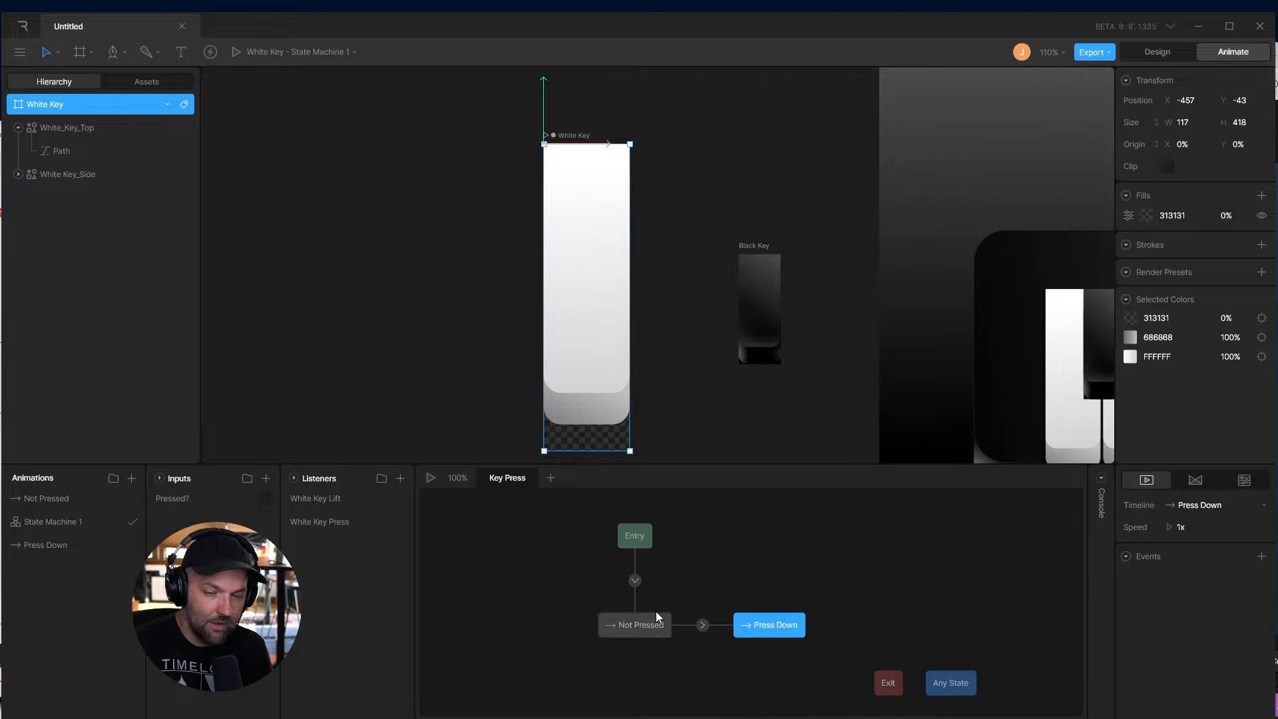
drag(685, 567, 714, 666)
click(651, 627)
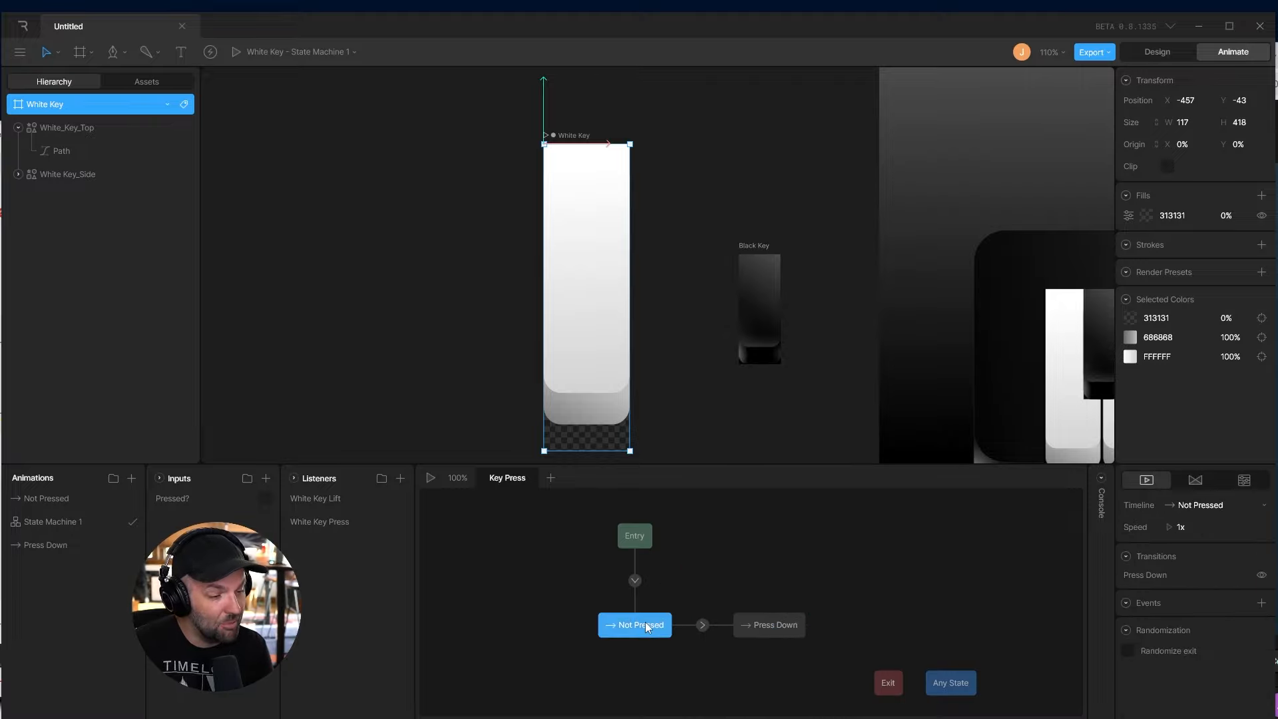
drag(682, 575, 708, 658)
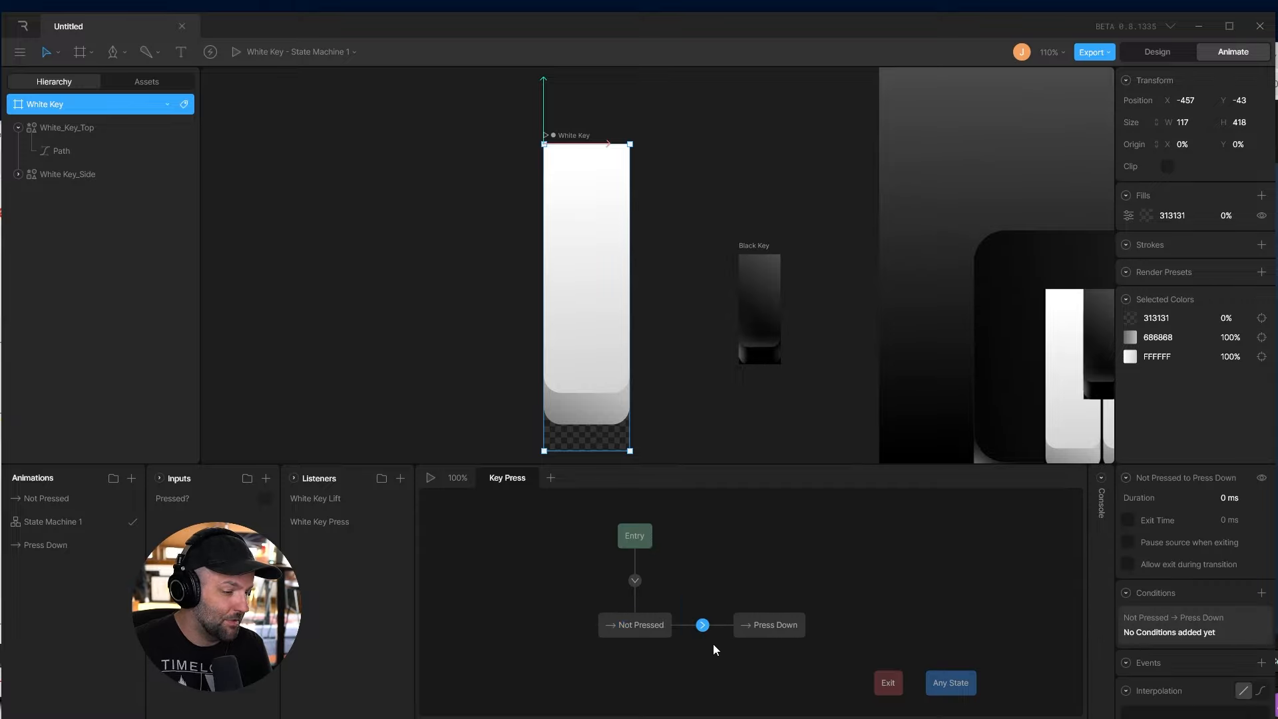
drag(692, 584, 719, 659)
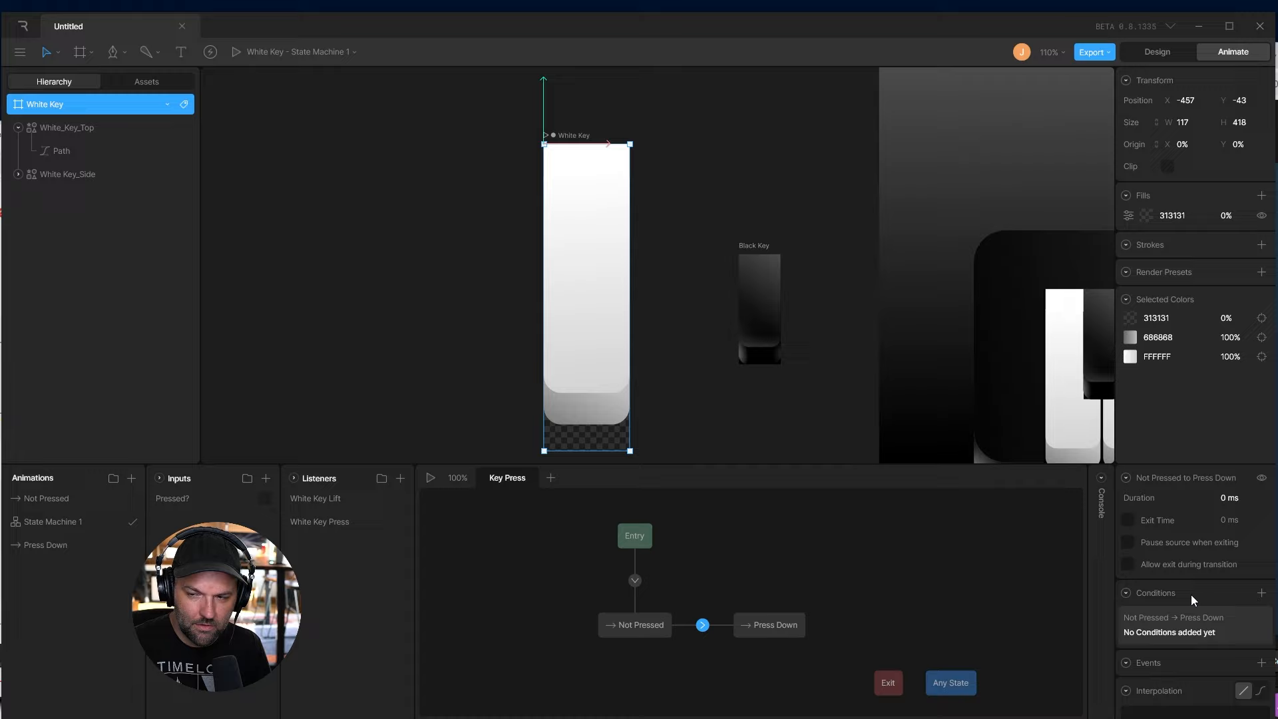
click(1261, 593)
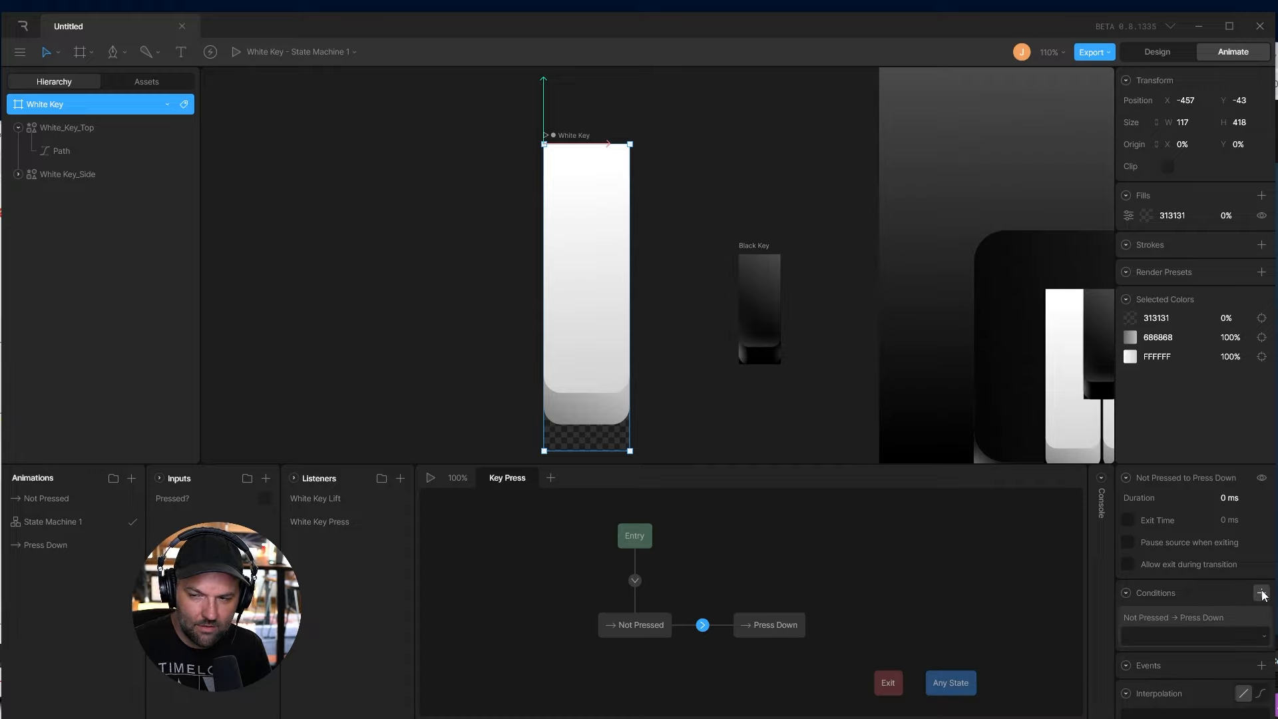
click(1180, 636)
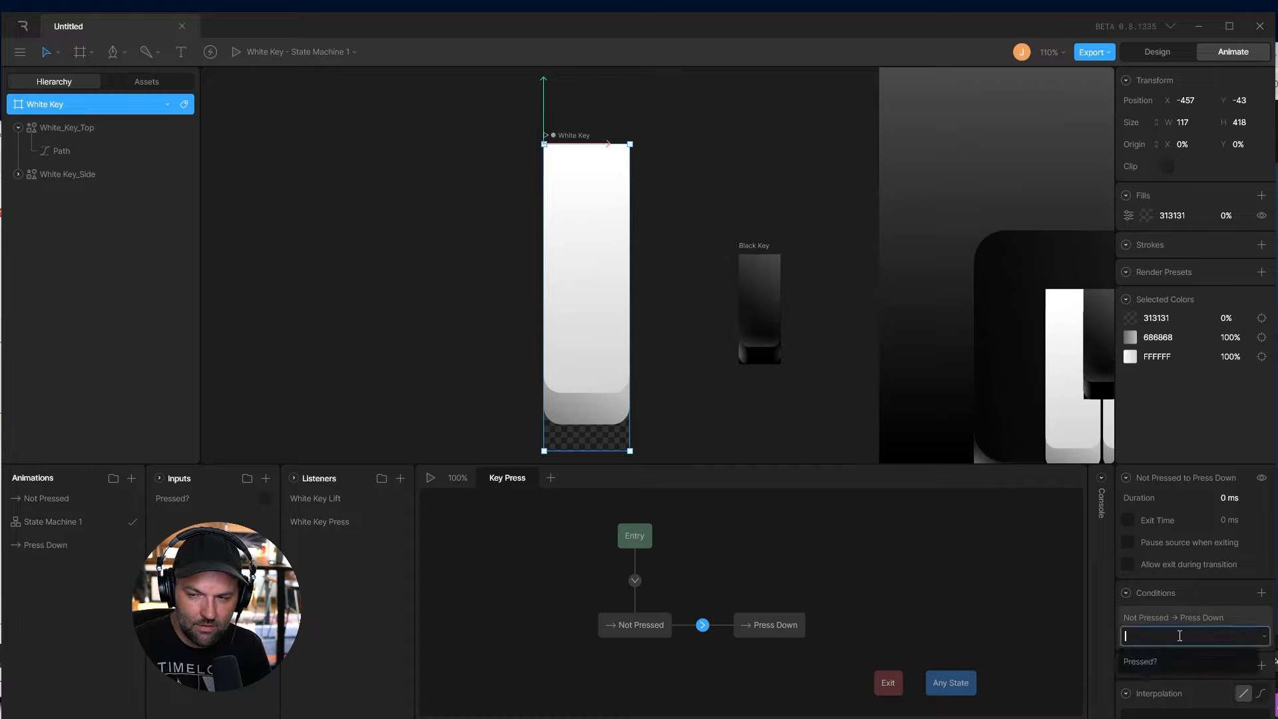
click(1148, 664)
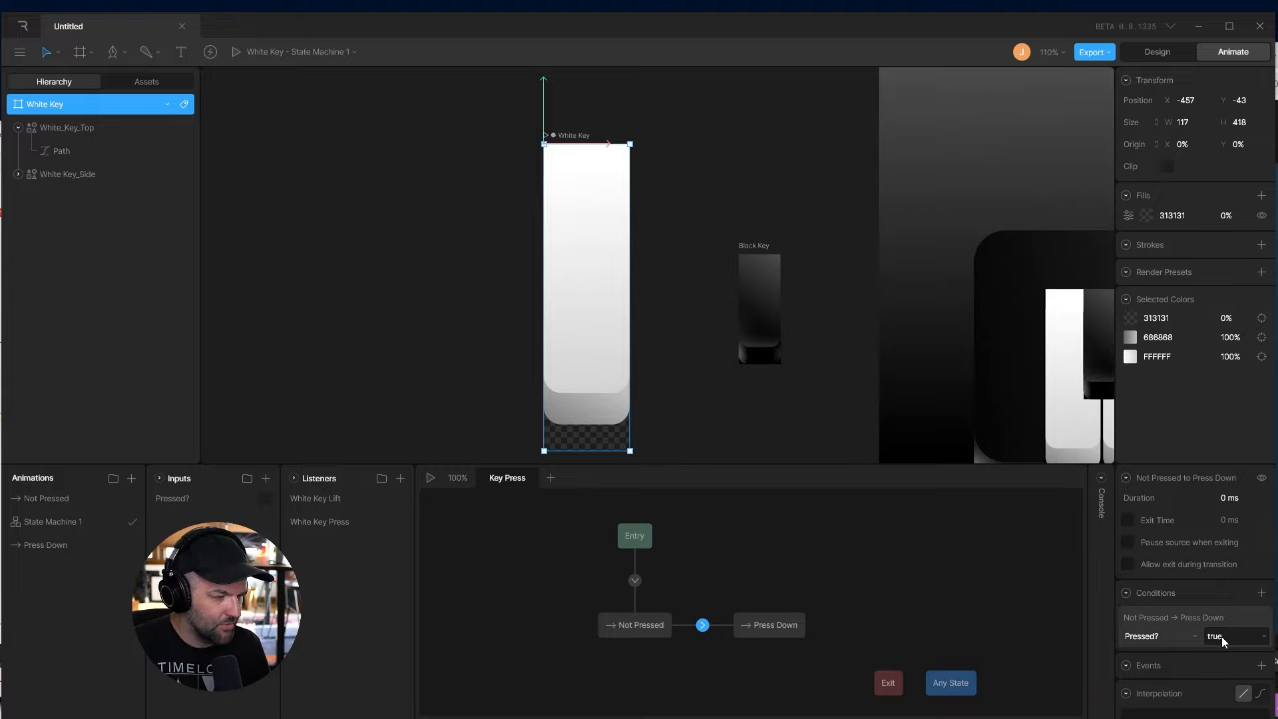
Create a transition from Press Down back to Not Pressed and add a condition requiring Pressed? to be false
click(768, 622)
drag(739, 635, 676, 625)
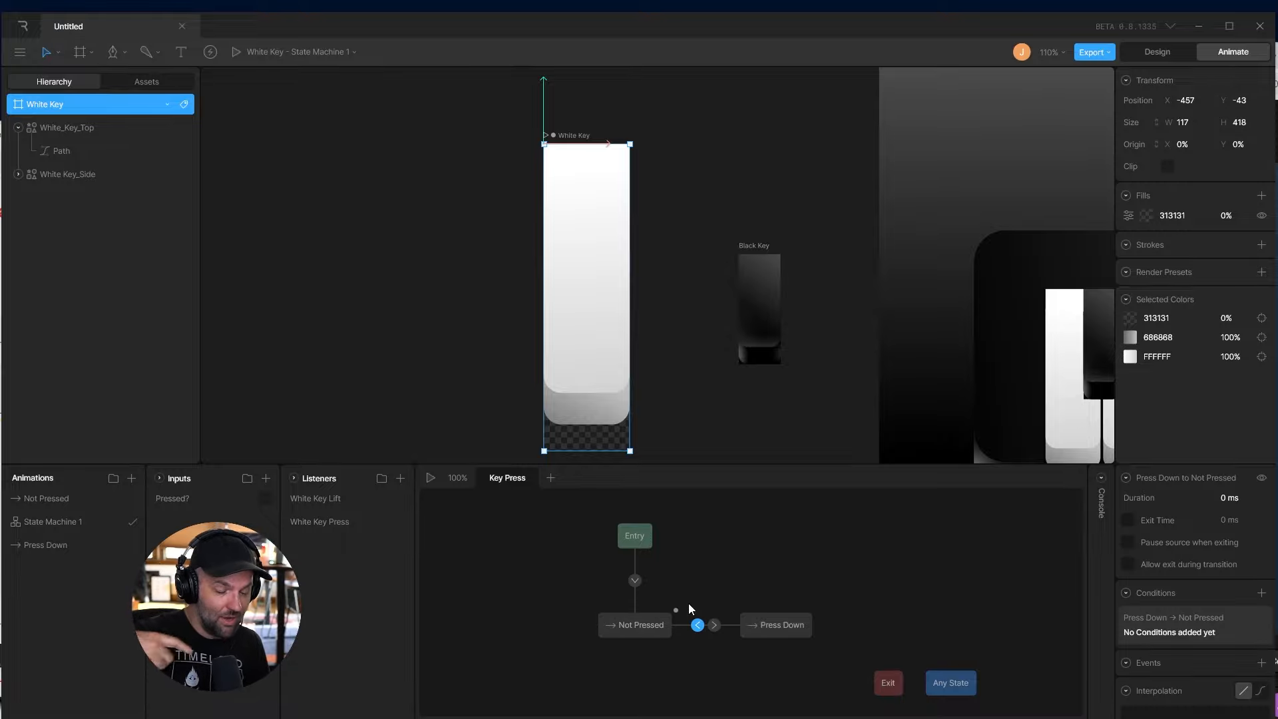
click(1261, 592)
click(1194, 633)
click(1178, 655)
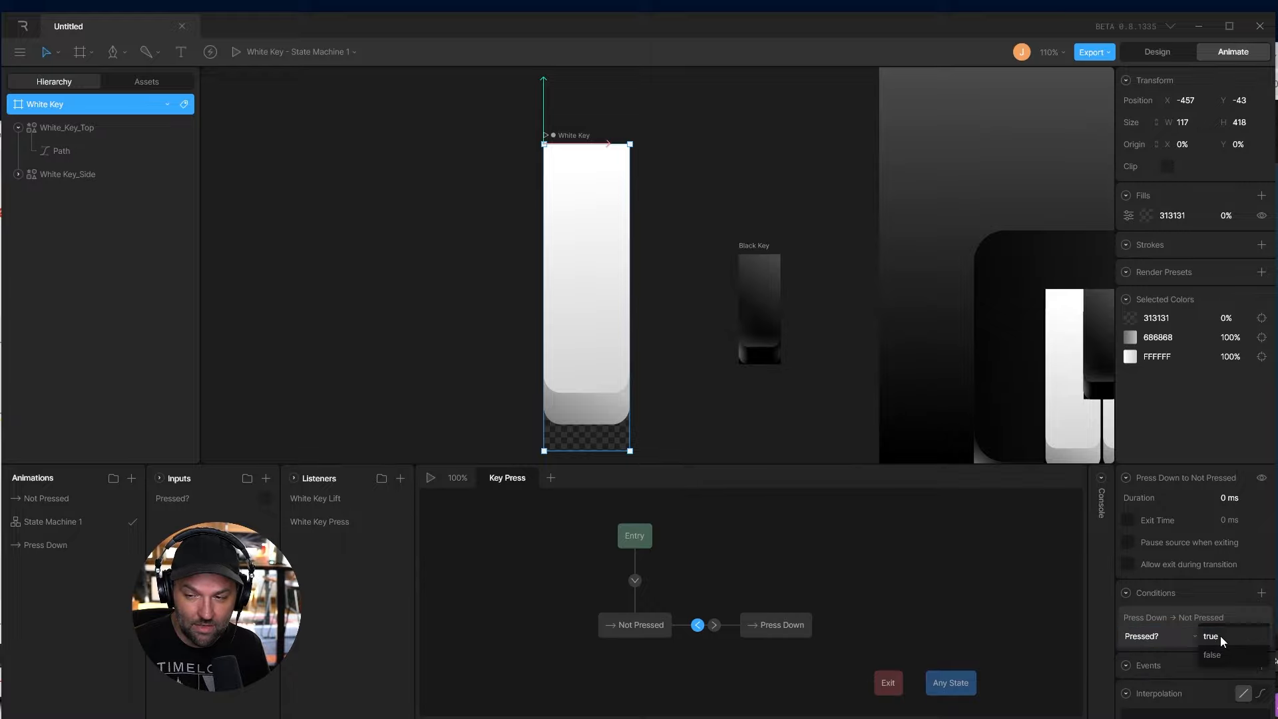
click(727, 666)
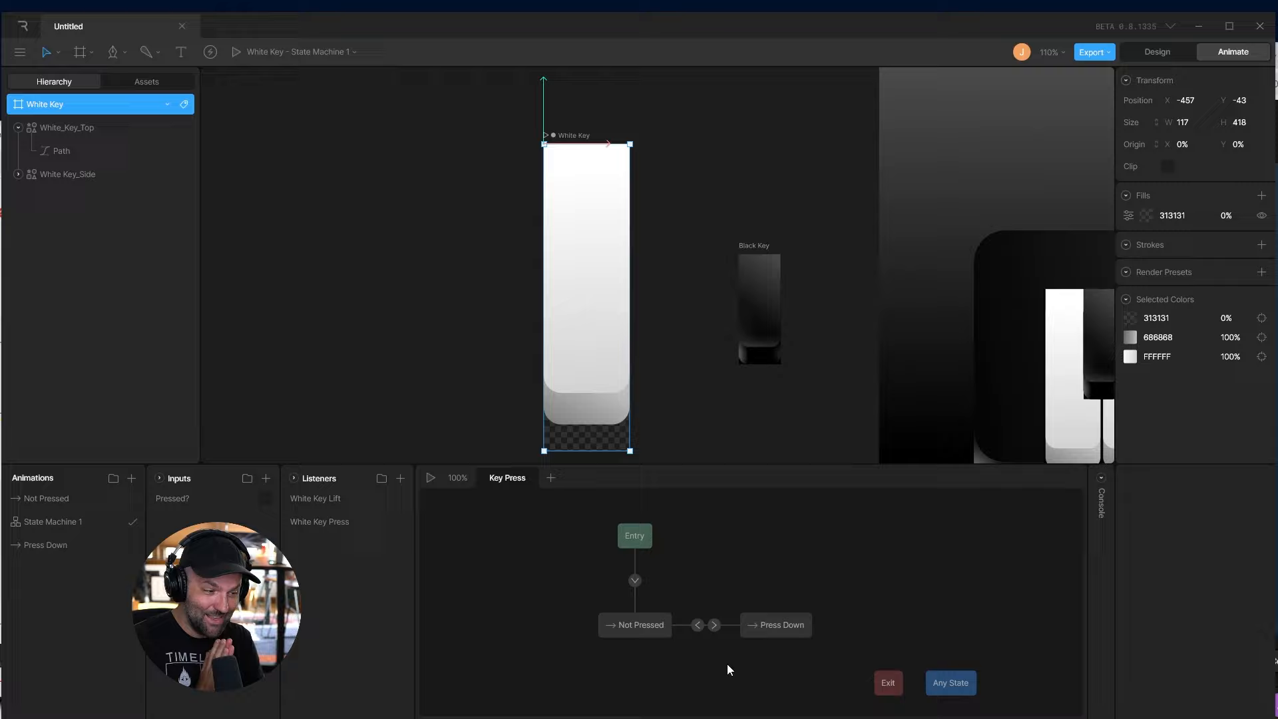
Play State Machine 1 and test pressing and releasing the white key on the canvas, and stop the playback
click(235, 53)
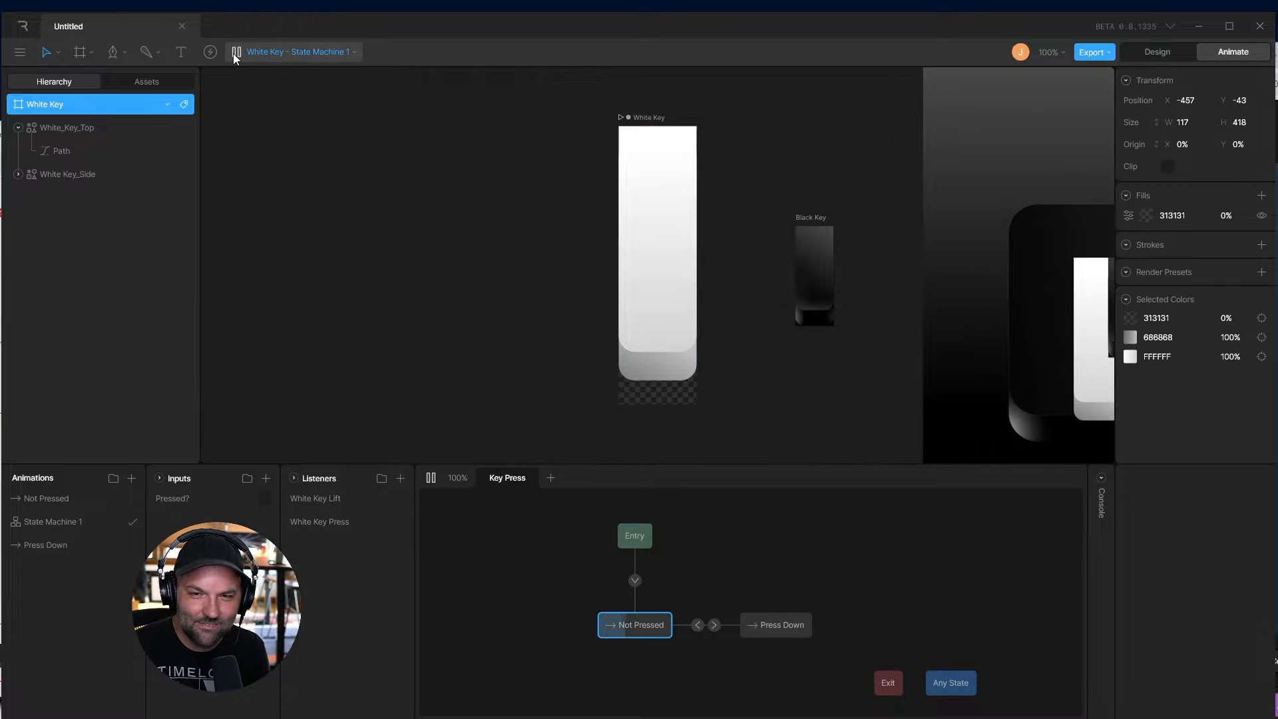
click(661, 285)
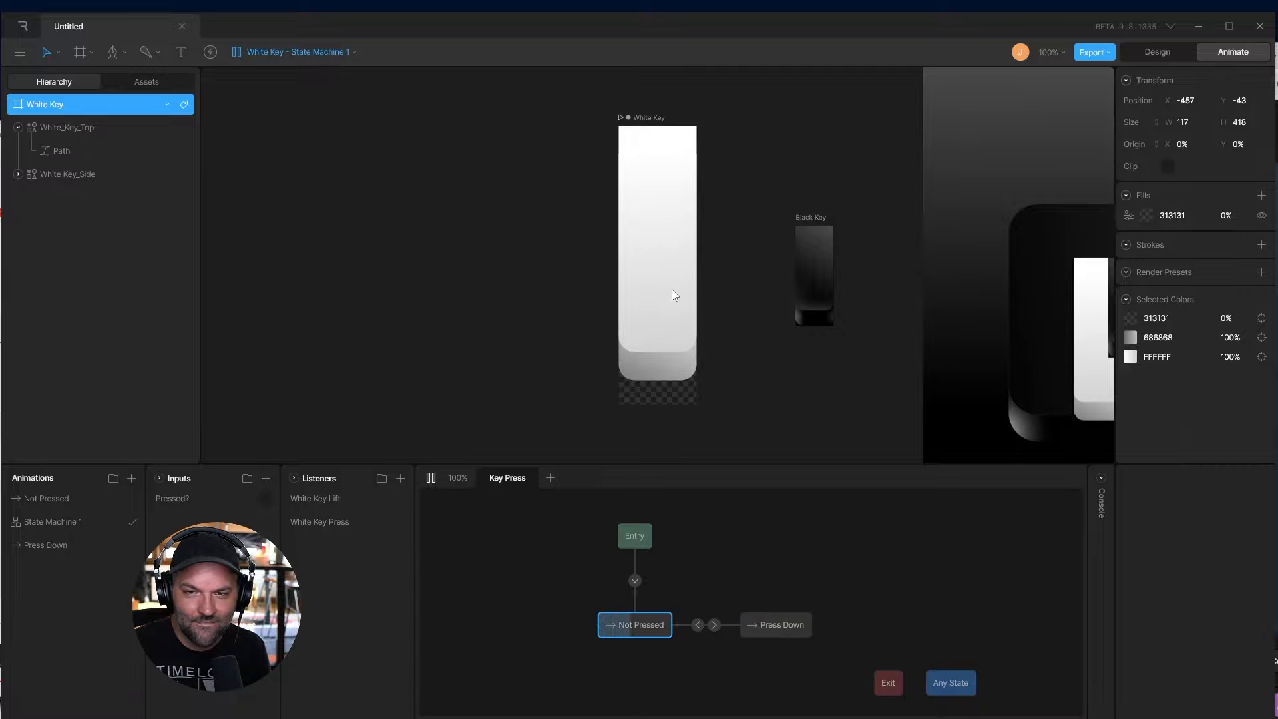
click(672, 289)
click(646, 304)
click(644, 304)
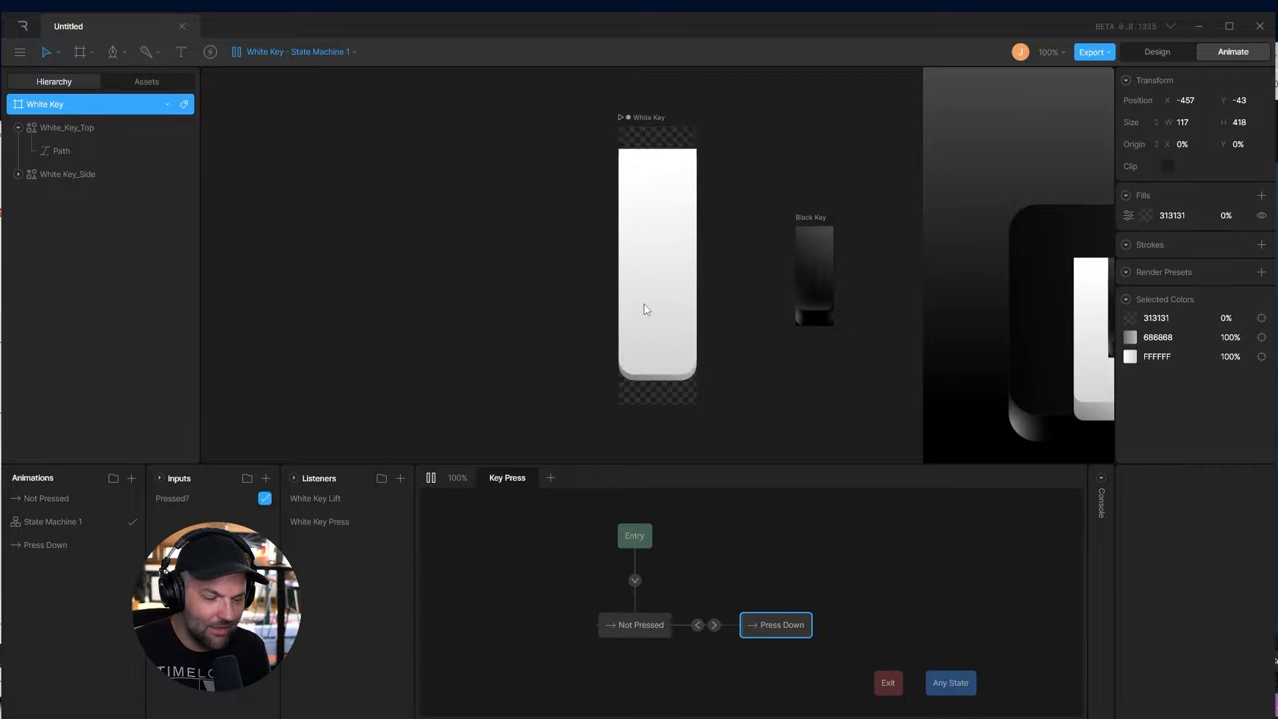
click(674, 284)
click(236, 51)
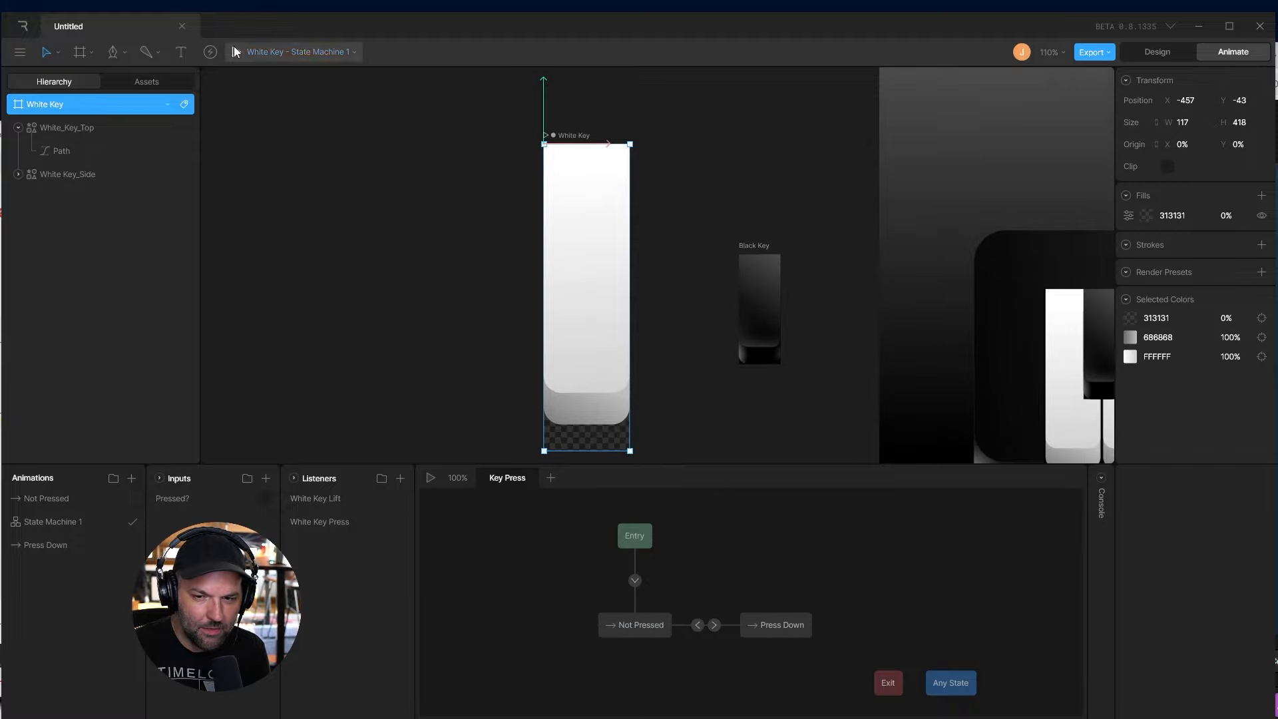
Compare the settings of the two transitions and set the Not Pressed to Press Down transition's duration to 120 ms
click(697, 624)
scroll(1180, 653, down, 3)
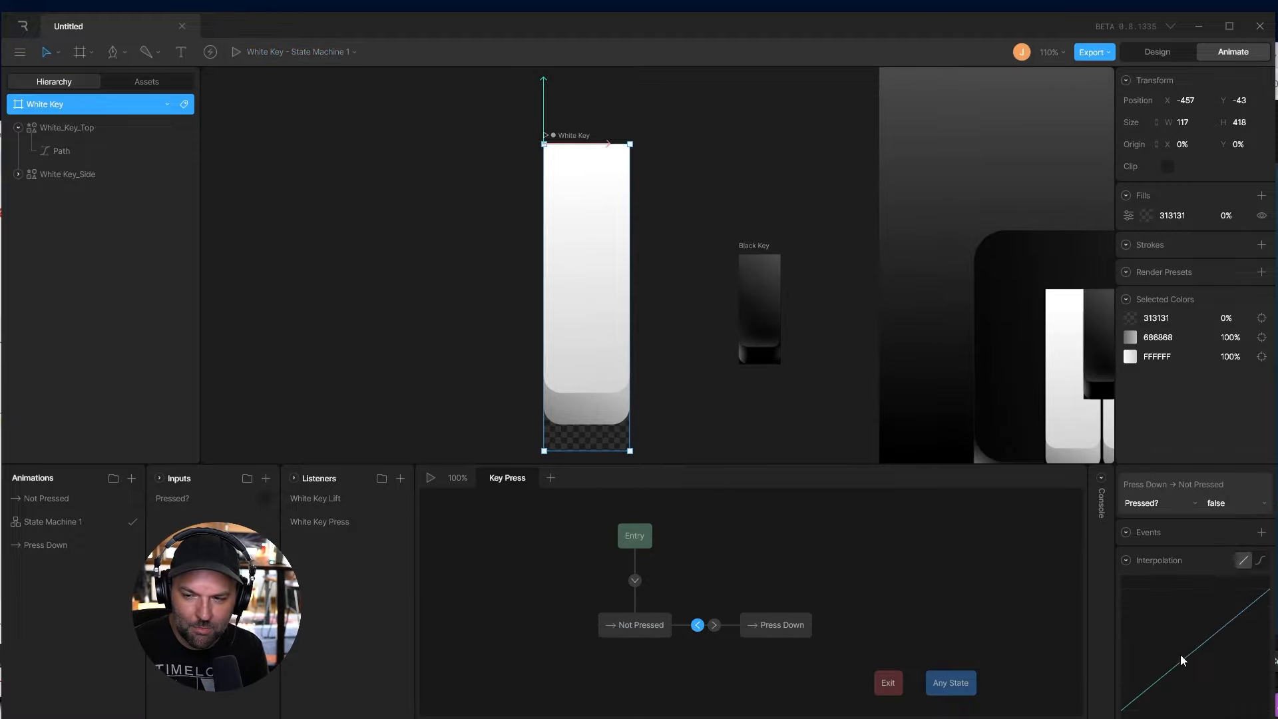
scroll(1193, 637, up, 2)
scroll(1209, 649, up, 1)
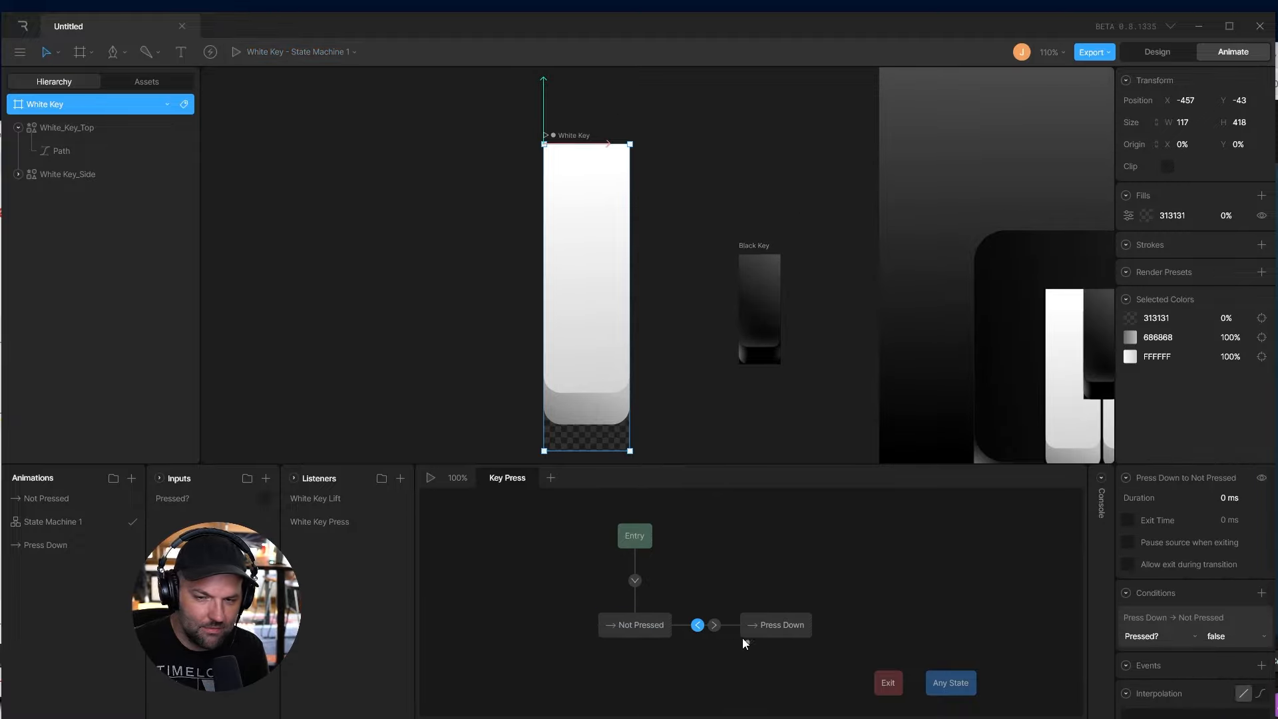
click(714, 625)
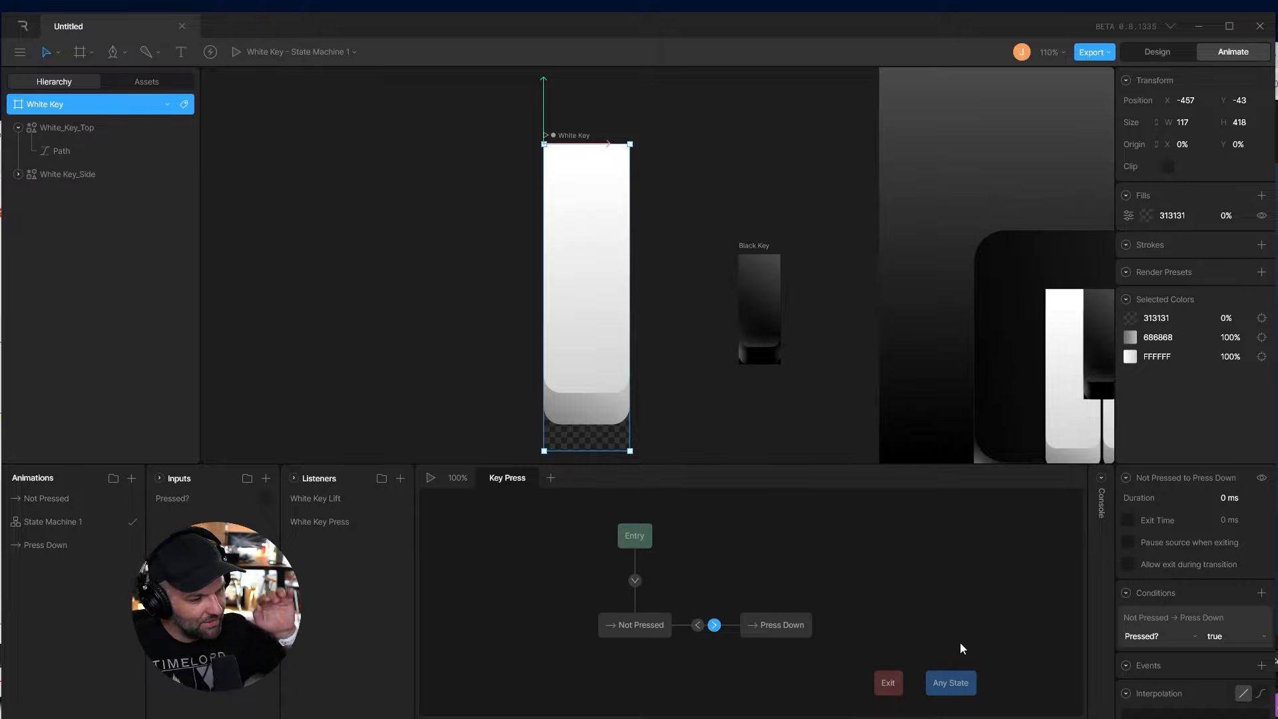
click(741, 599)
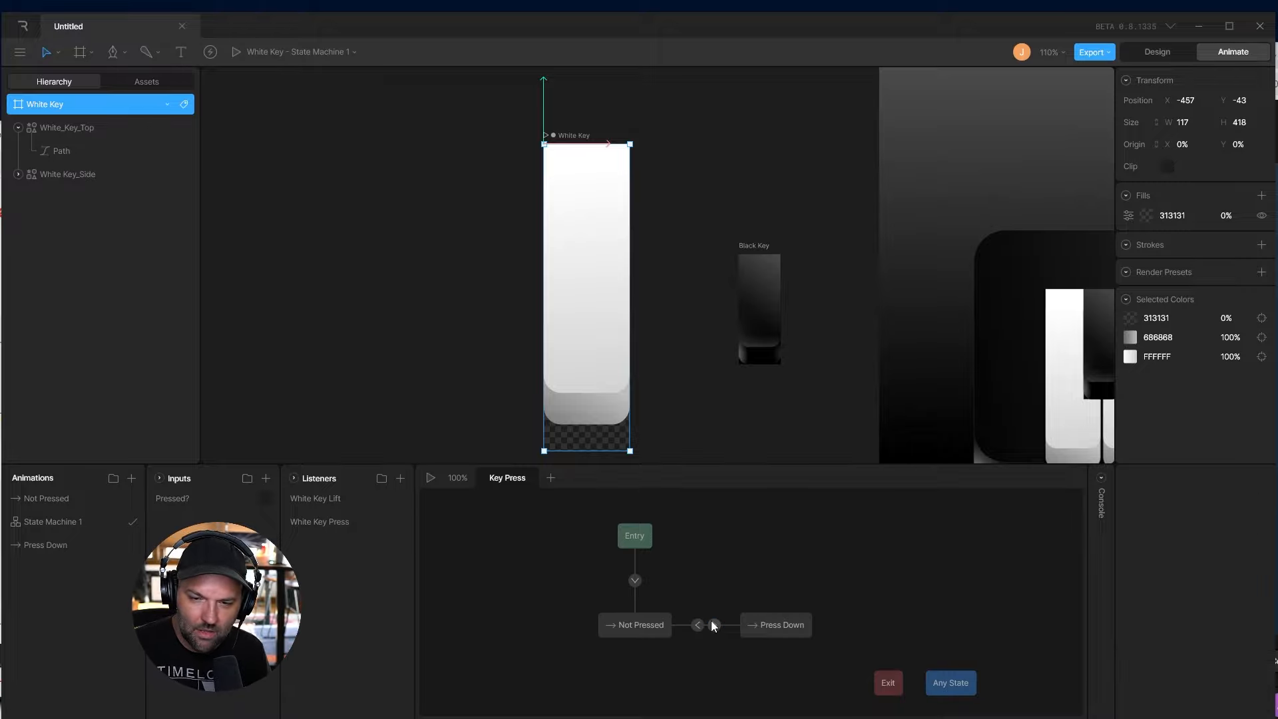
click(713, 624)
click(1236, 496)
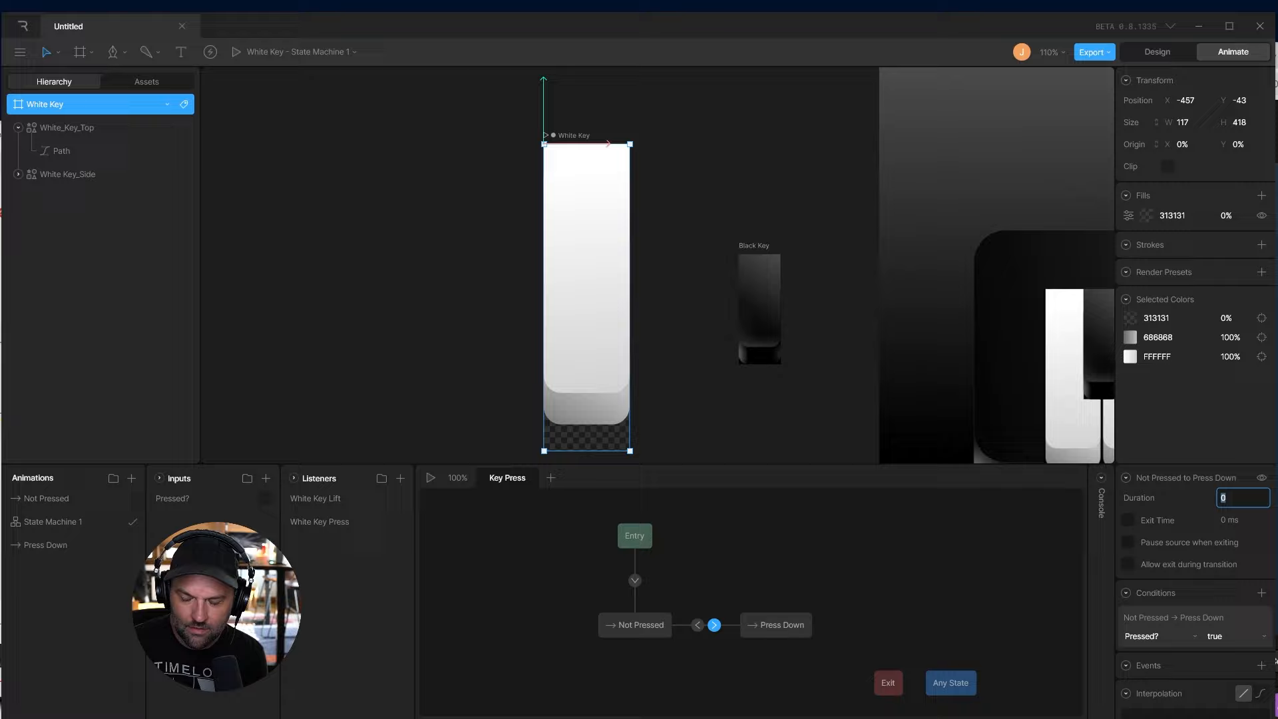
text(120)
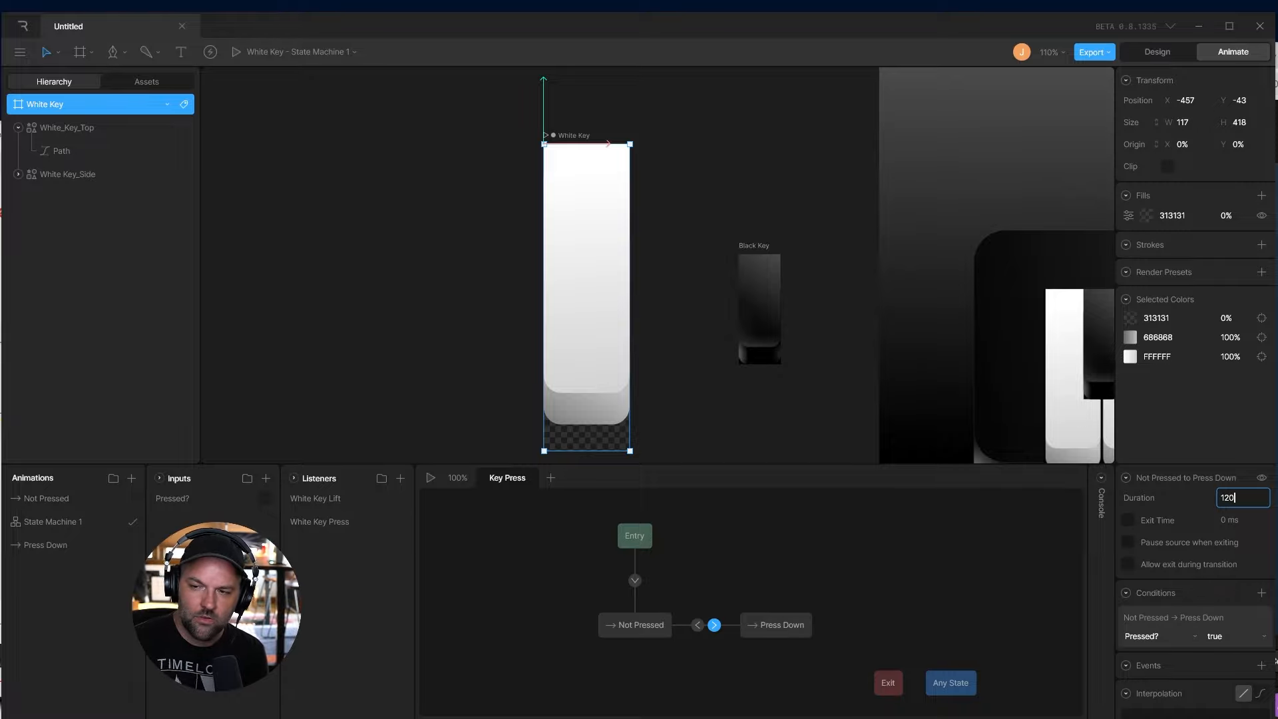
key(Return)
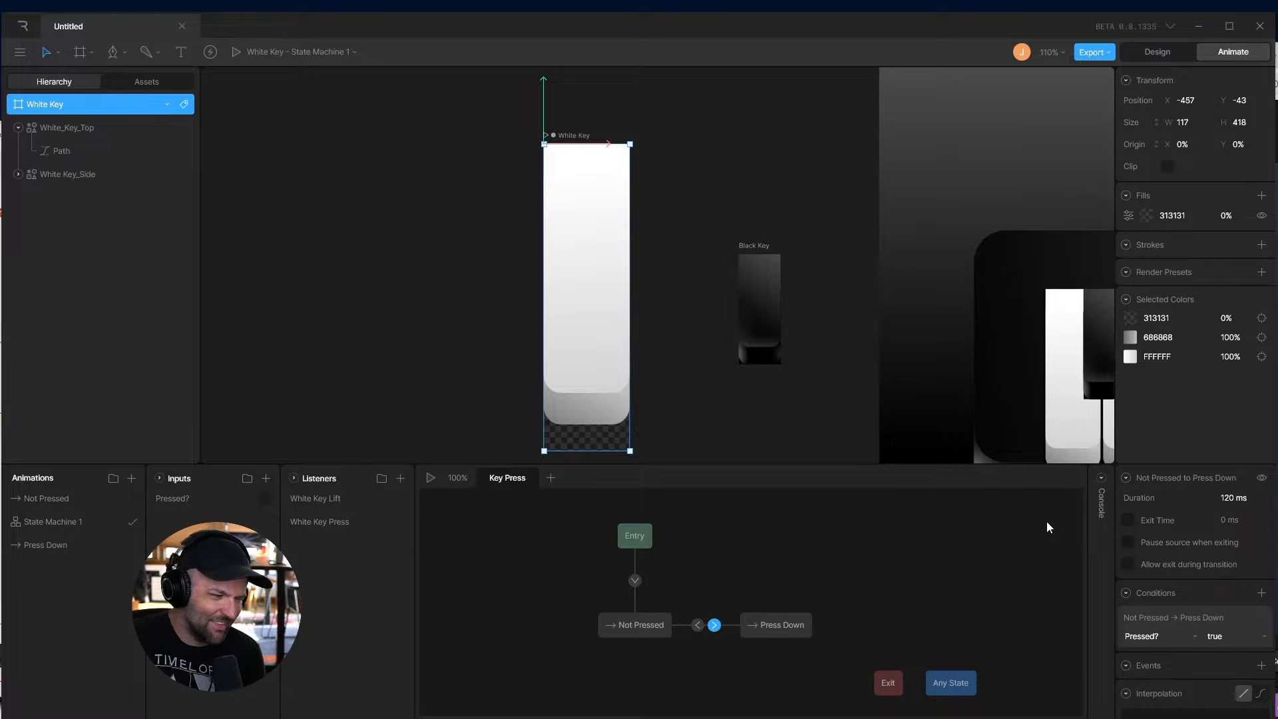
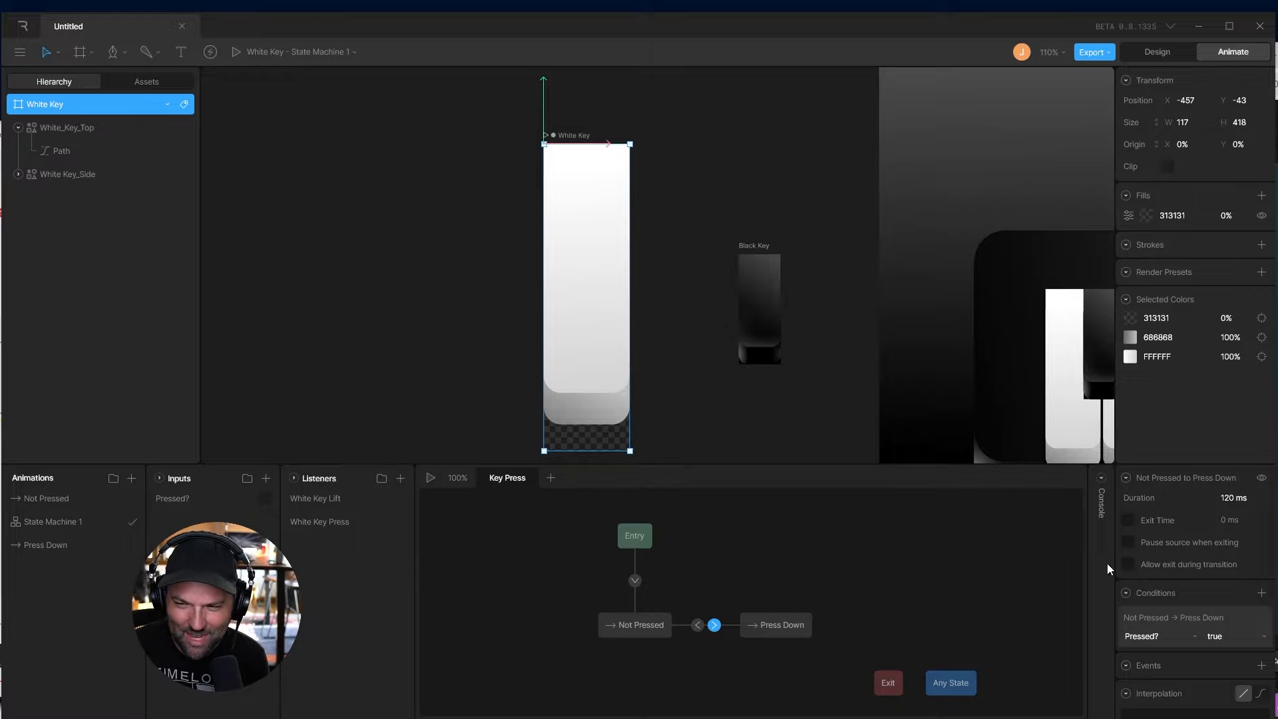
Switch the Not Pressed to Press Down transition to cubic interpolation and shape its curve to about .34, 0, .31, 1
scroll(1180, 668, down, 3)
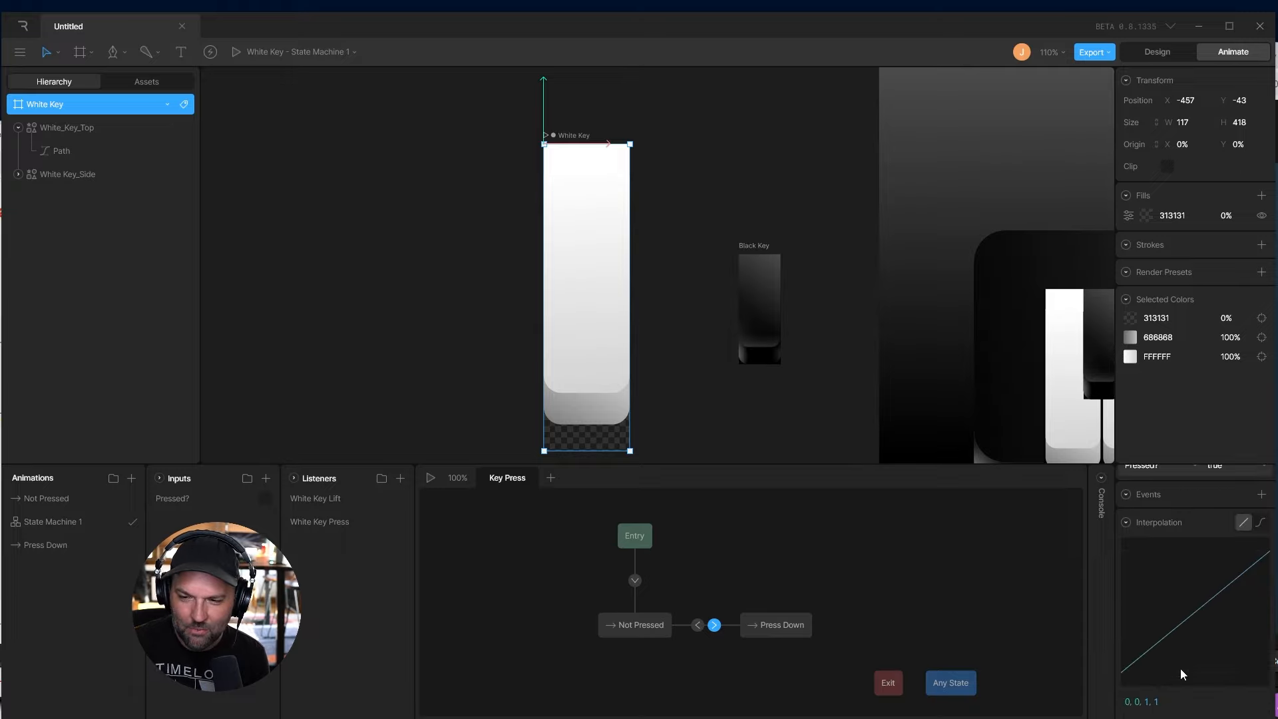
click(1260, 521)
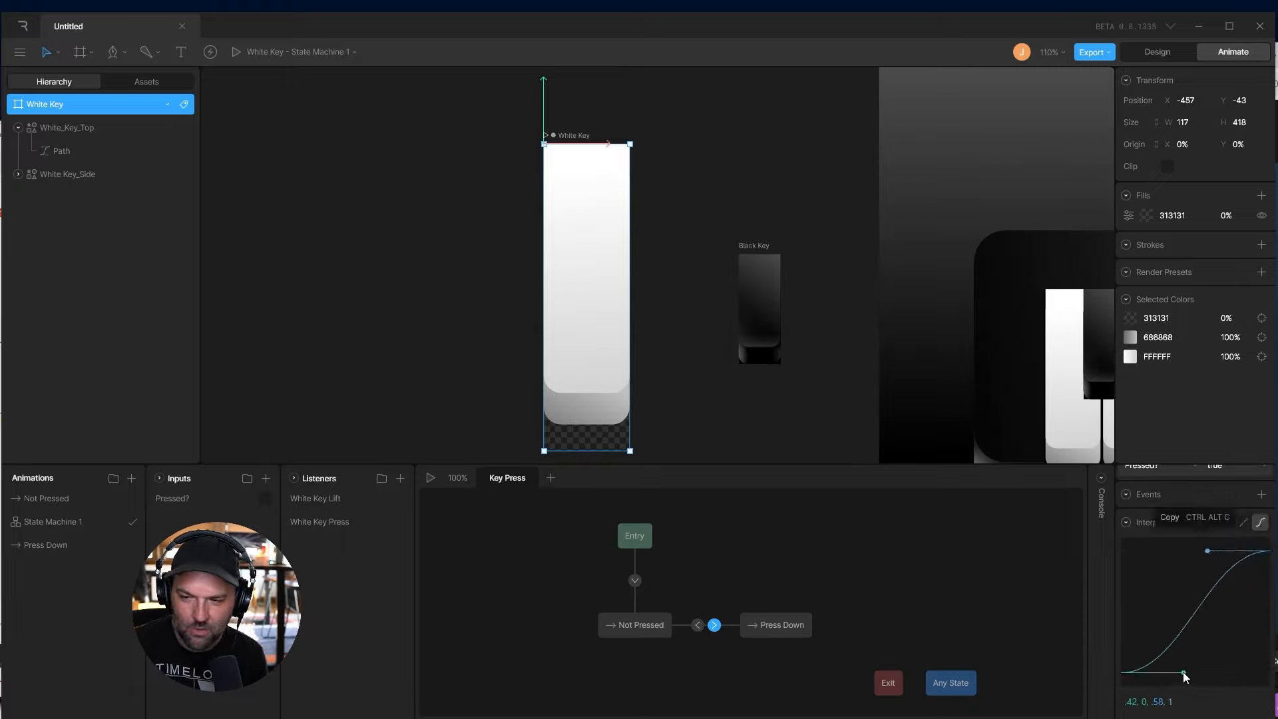
drag(1184, 674, 1169, 677)
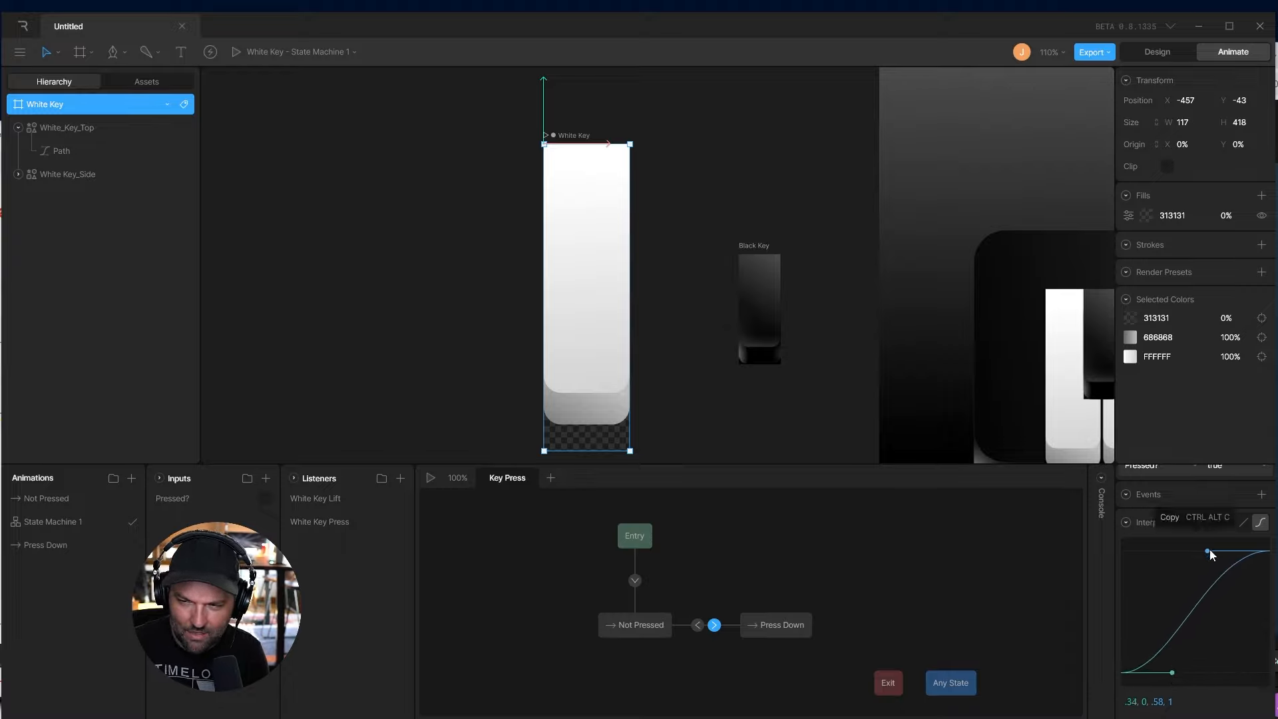
drag(1208, 549, 1196, 552)
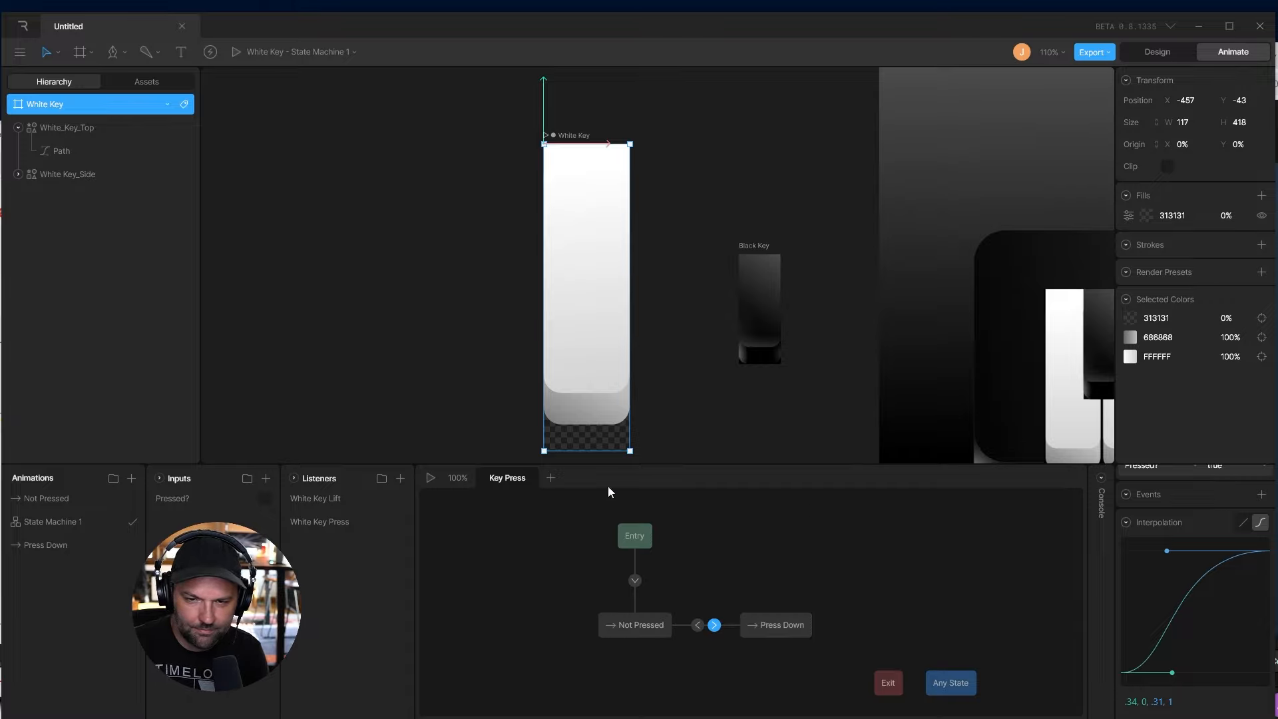
Set the duration of the Press Down to Not Pressed transition to 100 ms
click(698, 625)
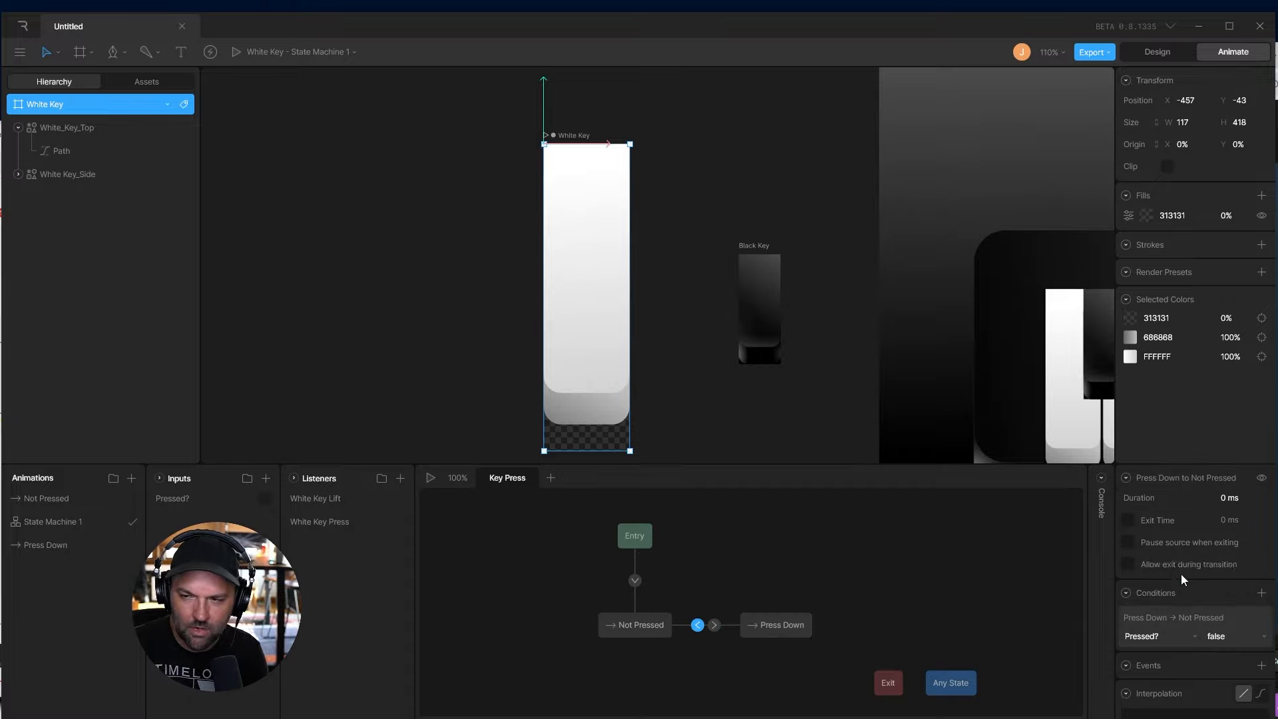
click(1239, 493)
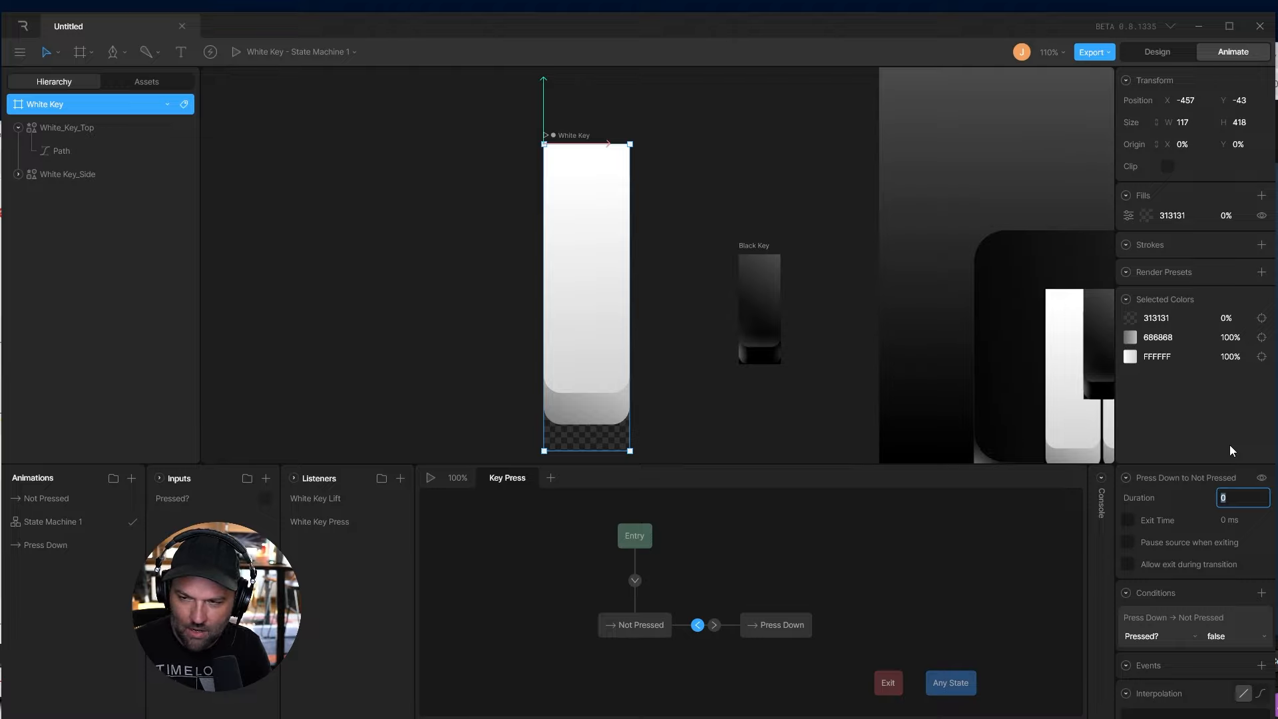
text(100)
key(Tab)
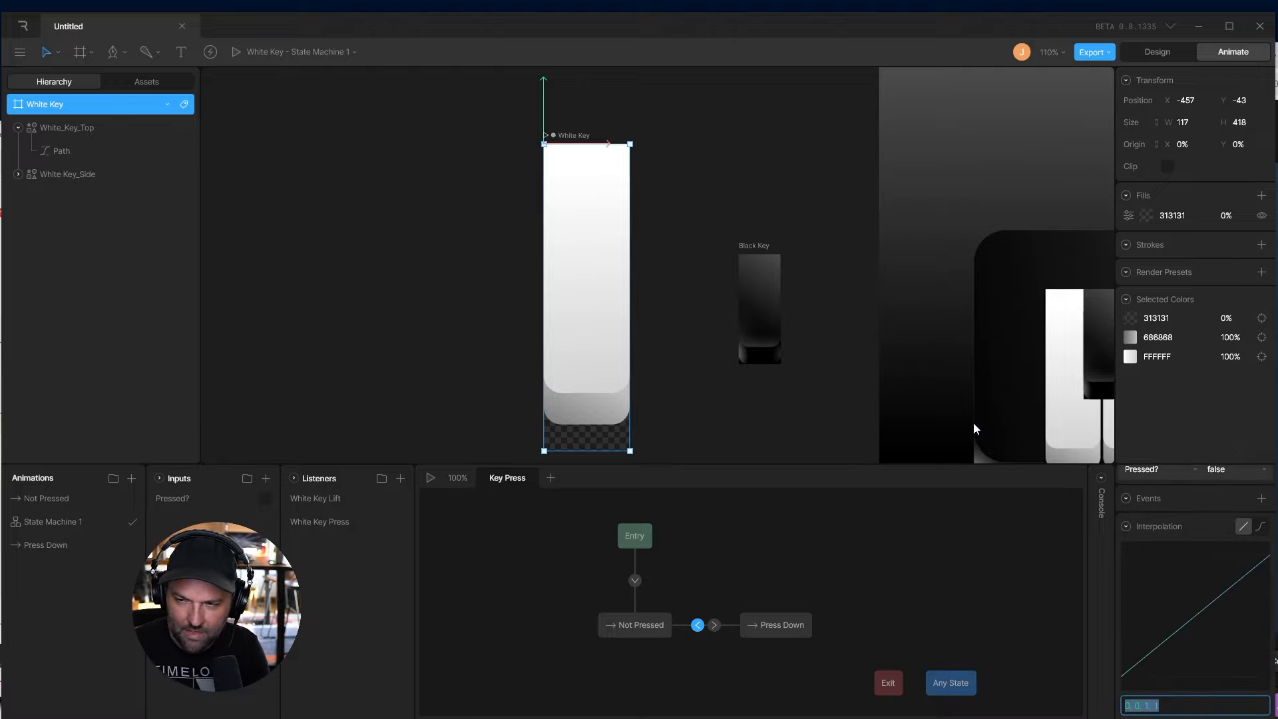
Give the Press Down to Not Pressed transition cubic interpolation with a curve of about .83, 0, .53, 1
click(1261, 525)
drag(1208, 556, 1187, 553)
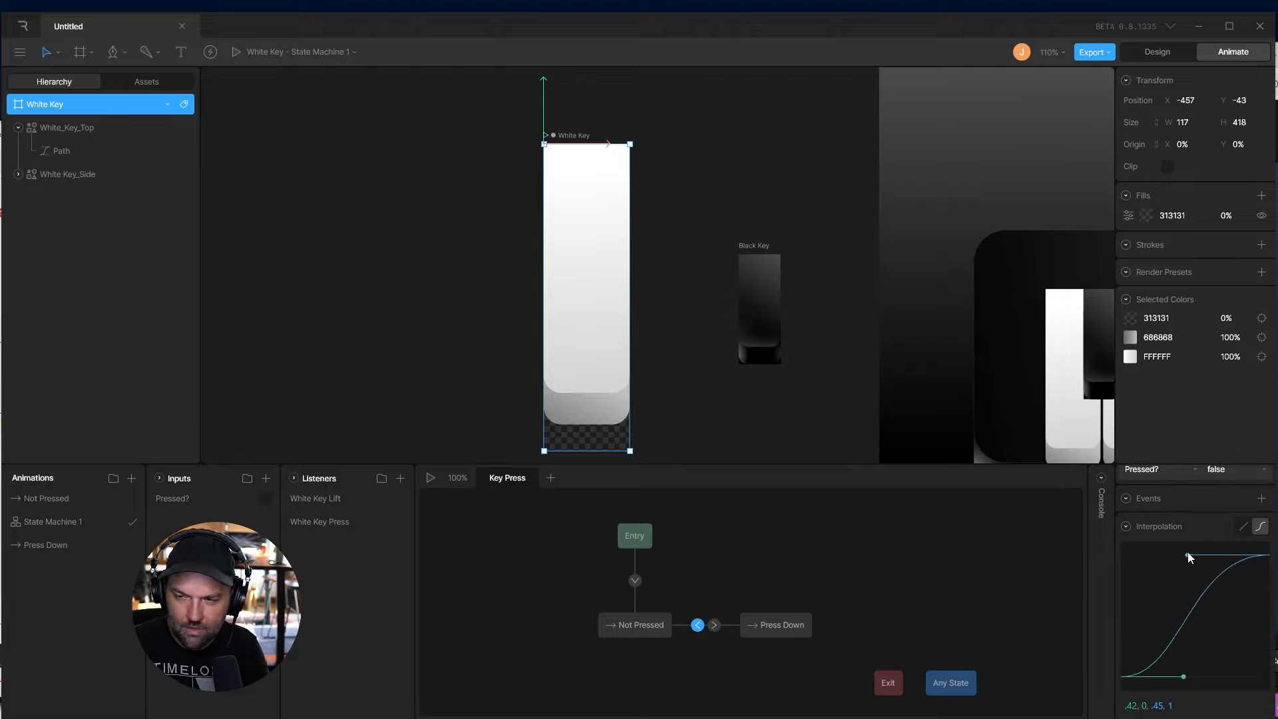
drag(1183, 675, 1220, 676)
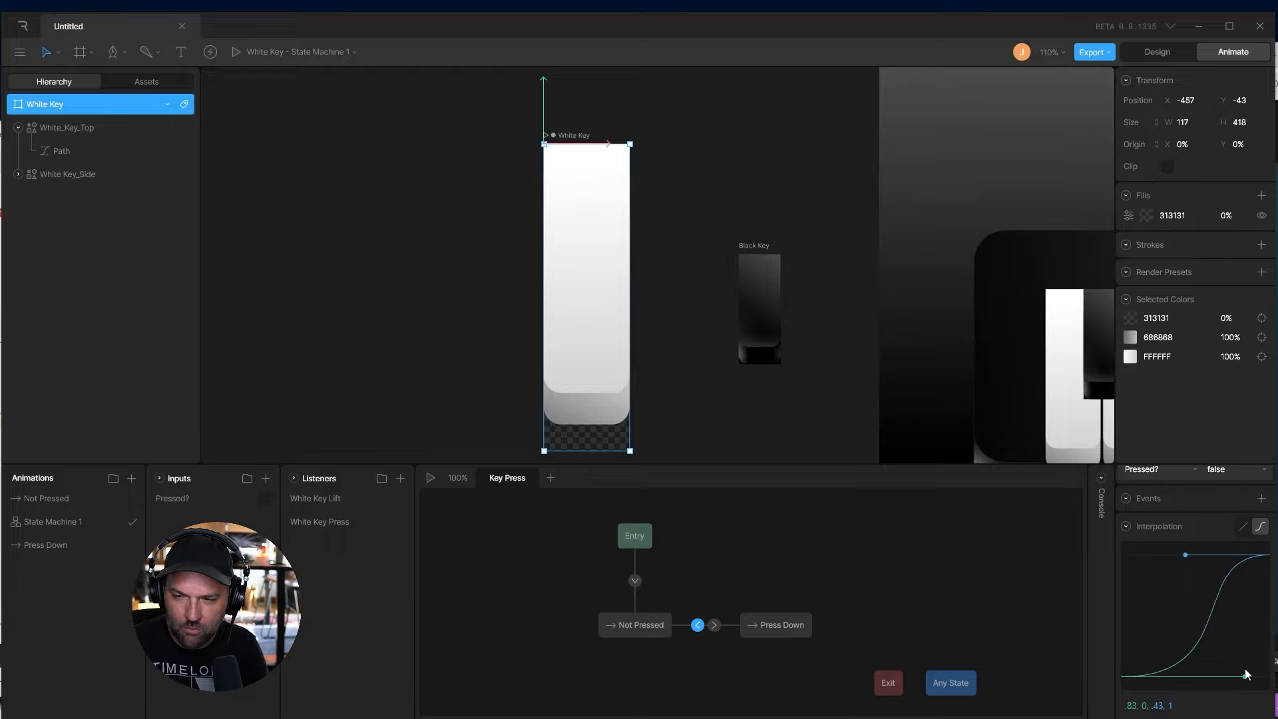
drag(1184, 555, 1198, 554)
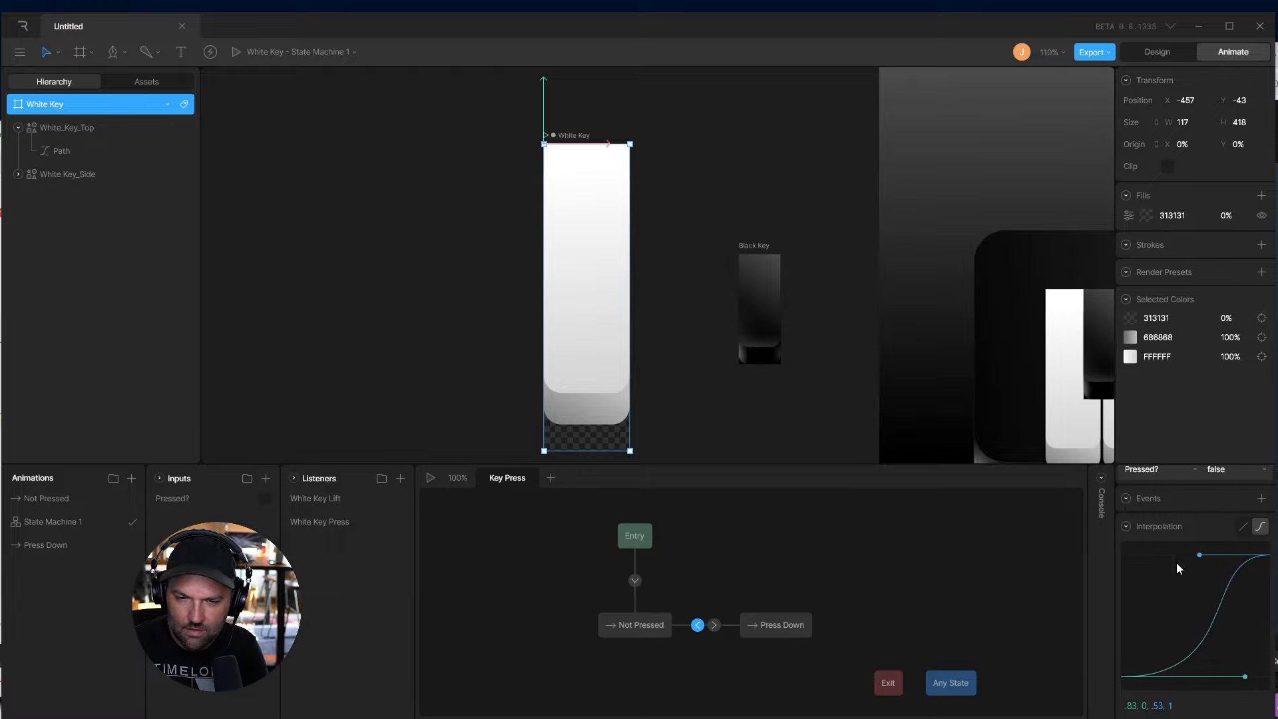
click(703, 593)
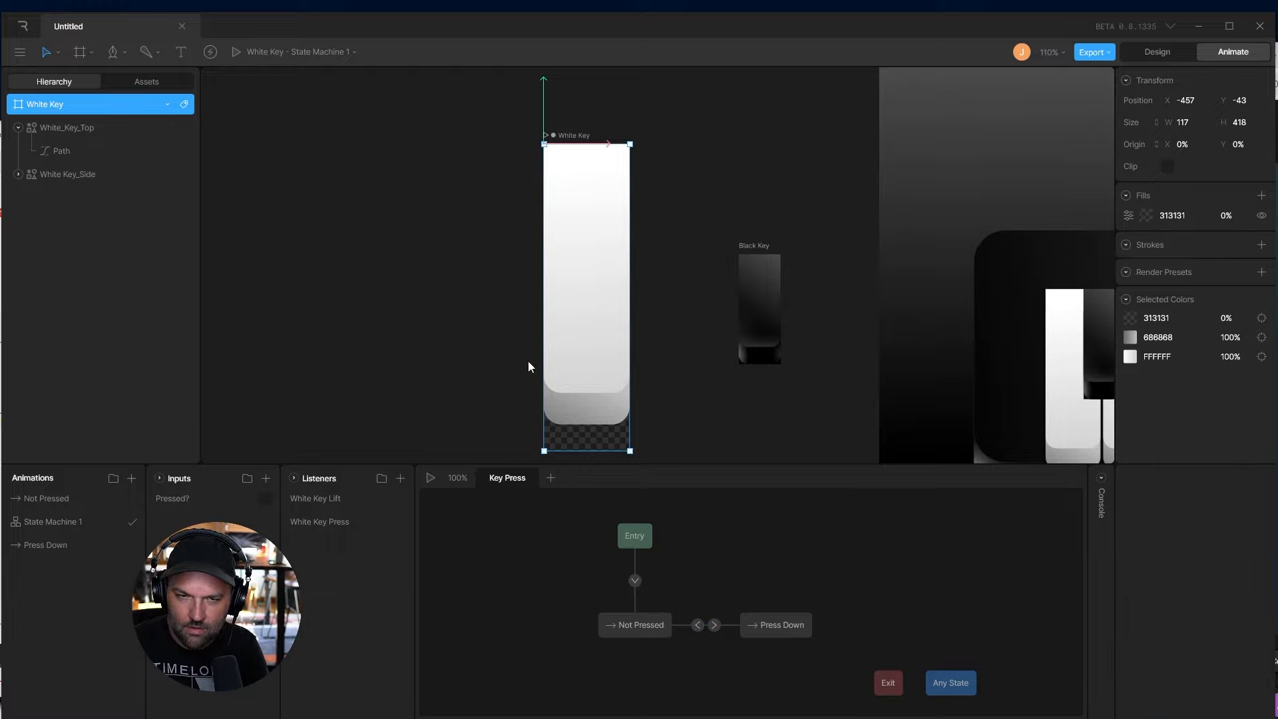
Play the state machine and press the white key repeatedly to test the eased transitions
click(237, 51)
click(651, 299)
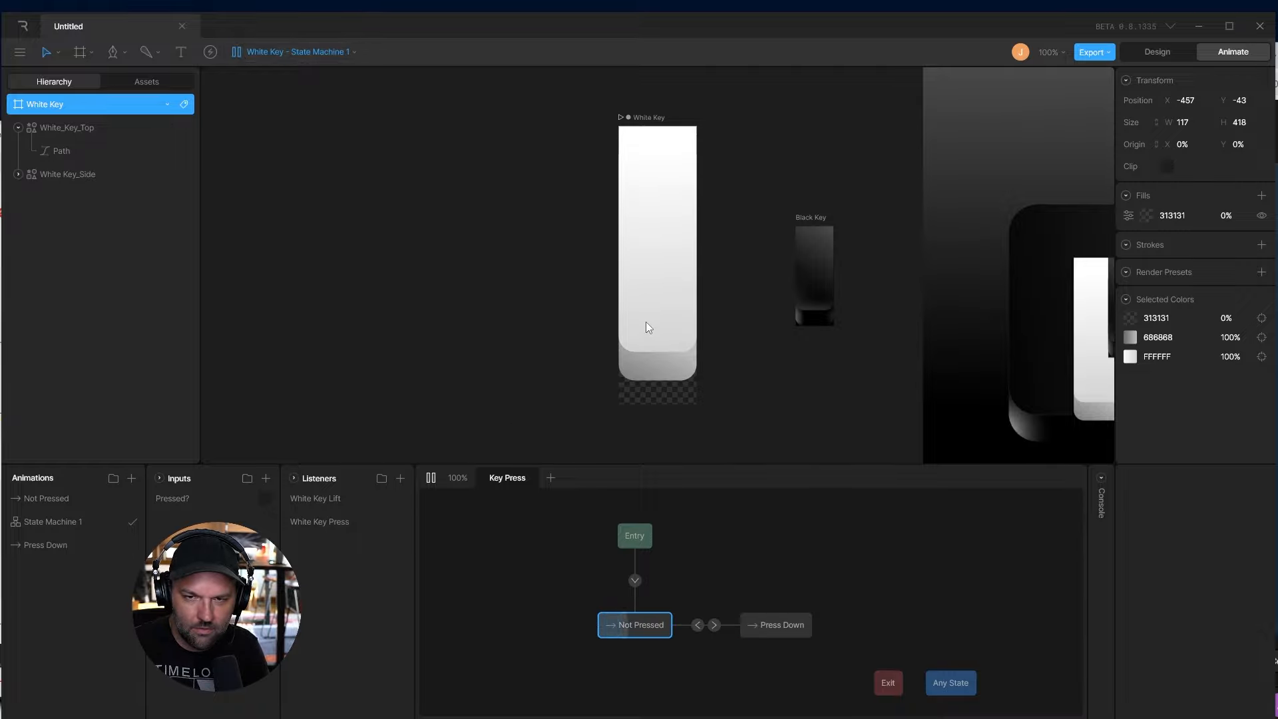
click(653, 321)
click(654, 321)
click(655, 322)
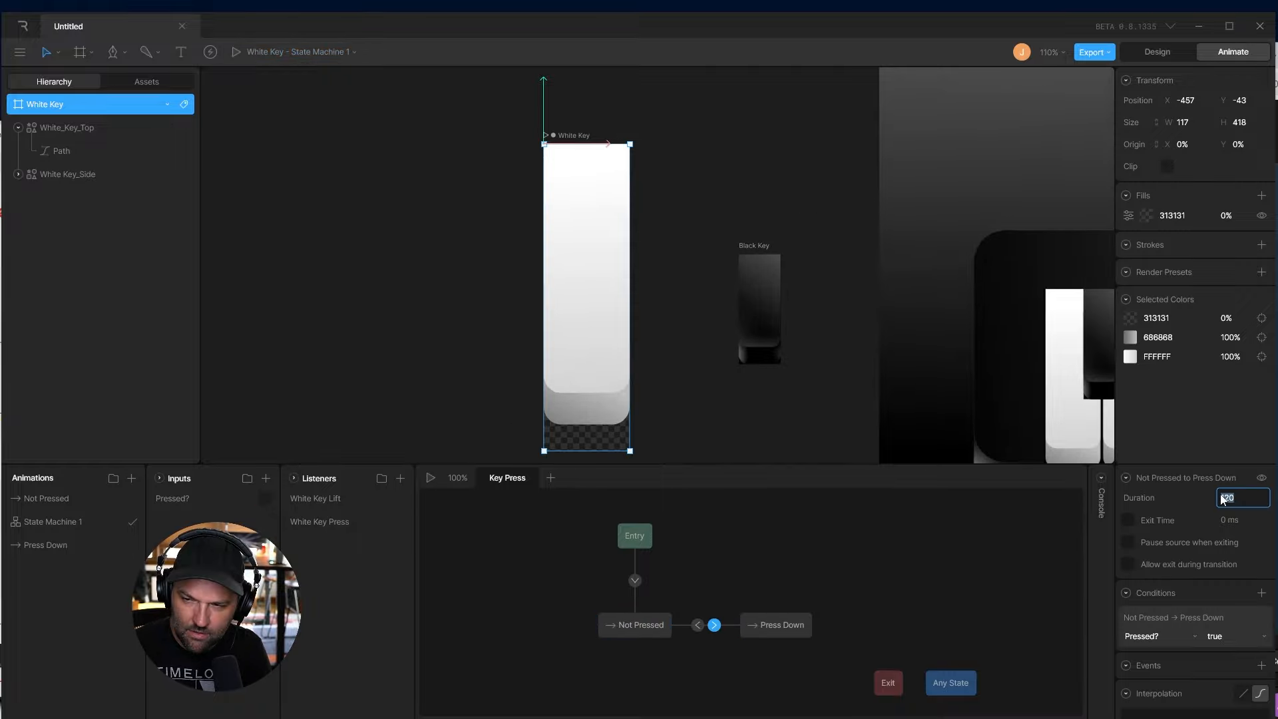
Check the duration and interpolation of the transitions between Not Pressed and Press Down
key(Tab)
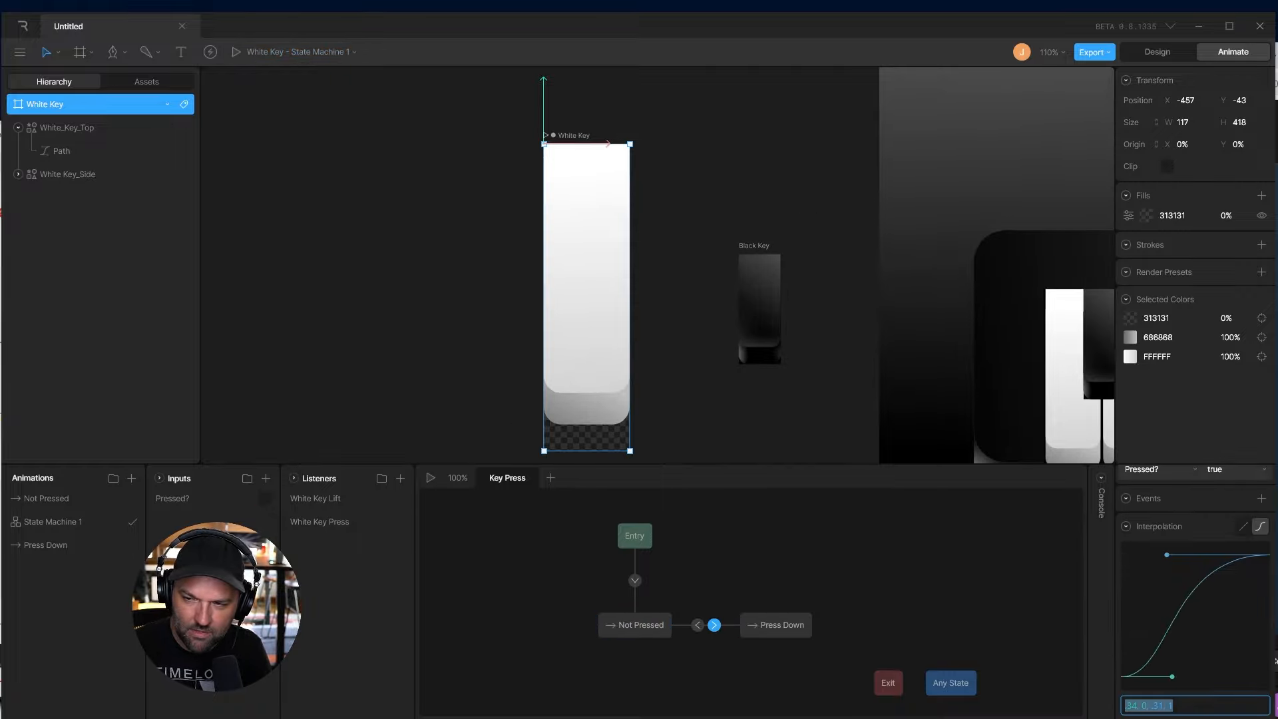
click(698, 626)
scroll(1191, 572, up, 1)
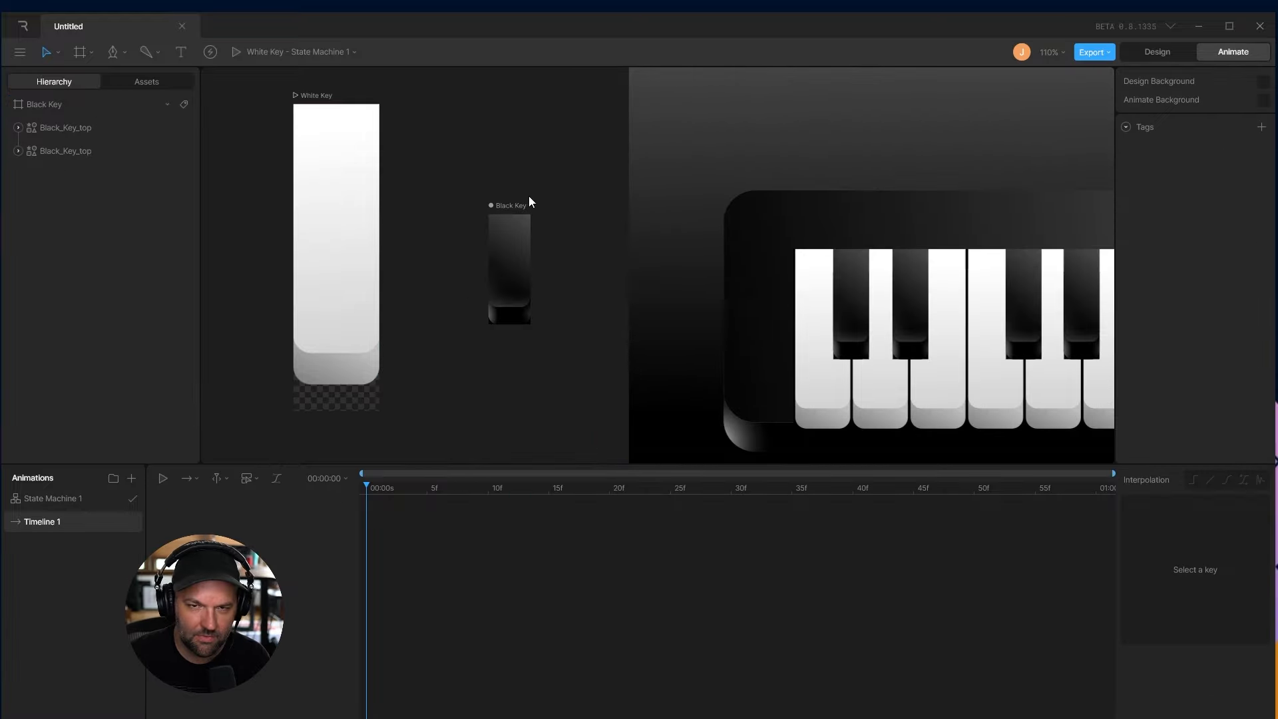
click(530, 202)
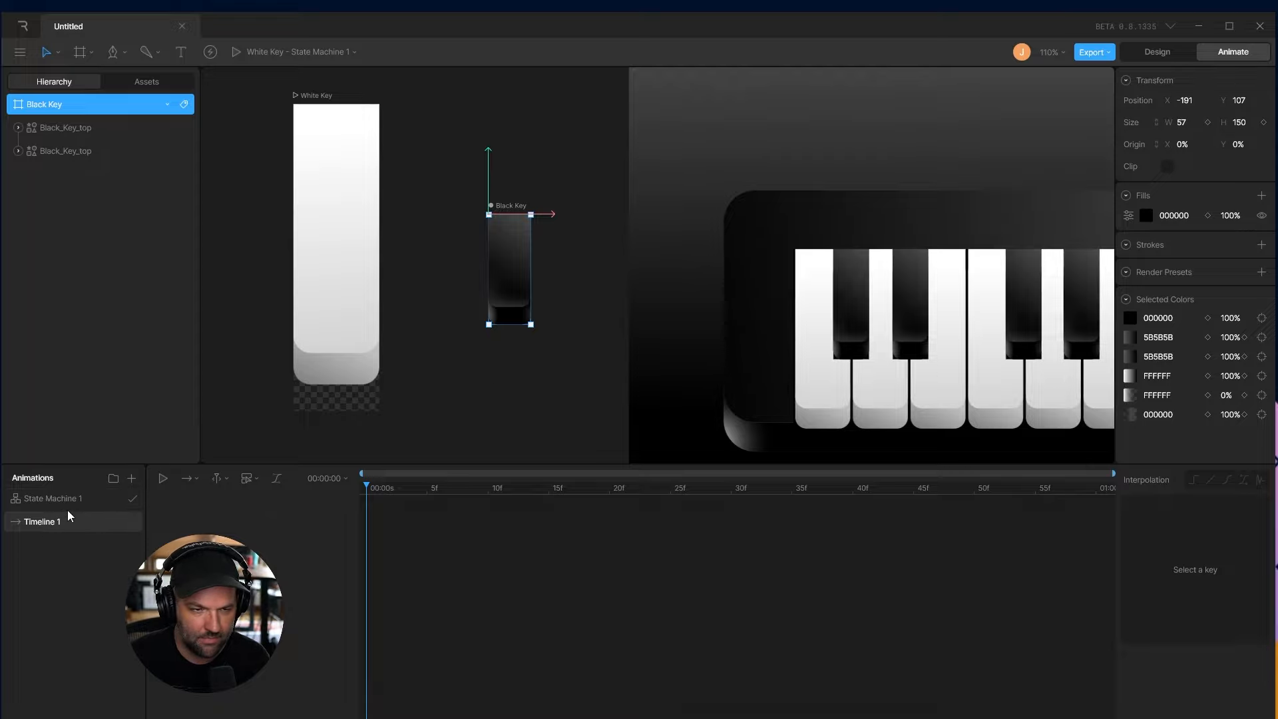
click(598, 234)
click(513, 262)
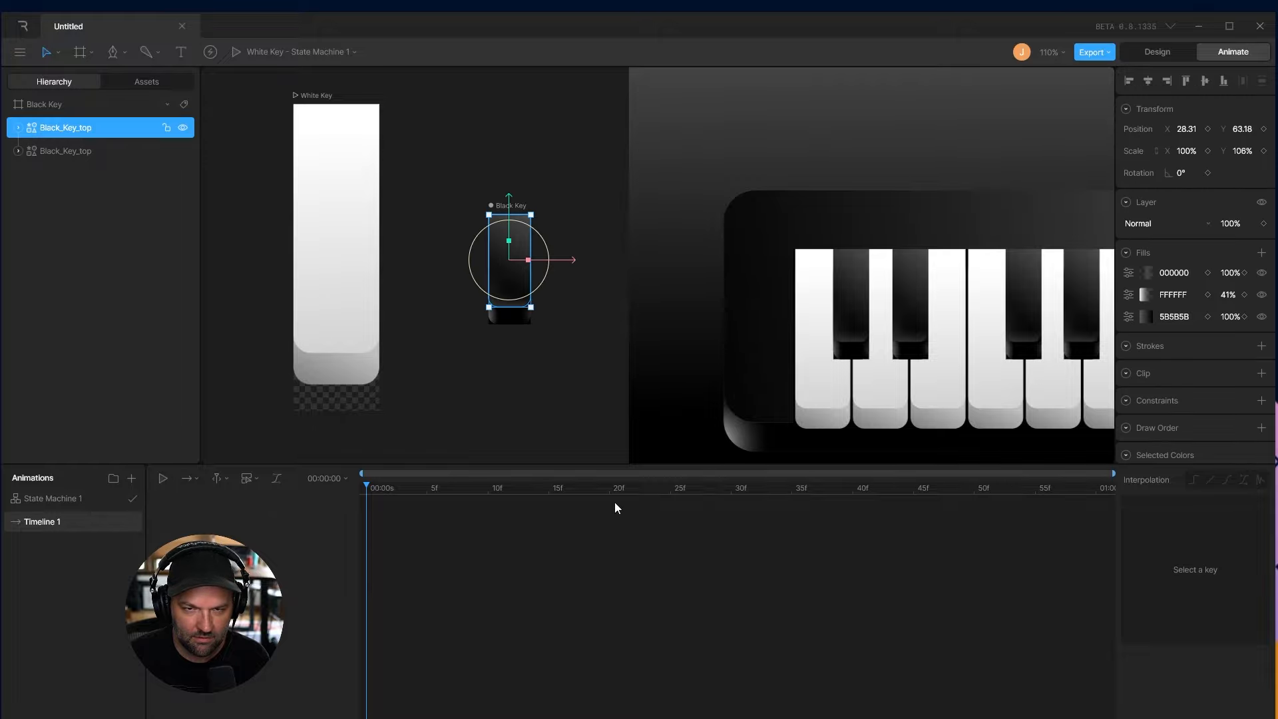
click(500, 322)
click(570, 199)
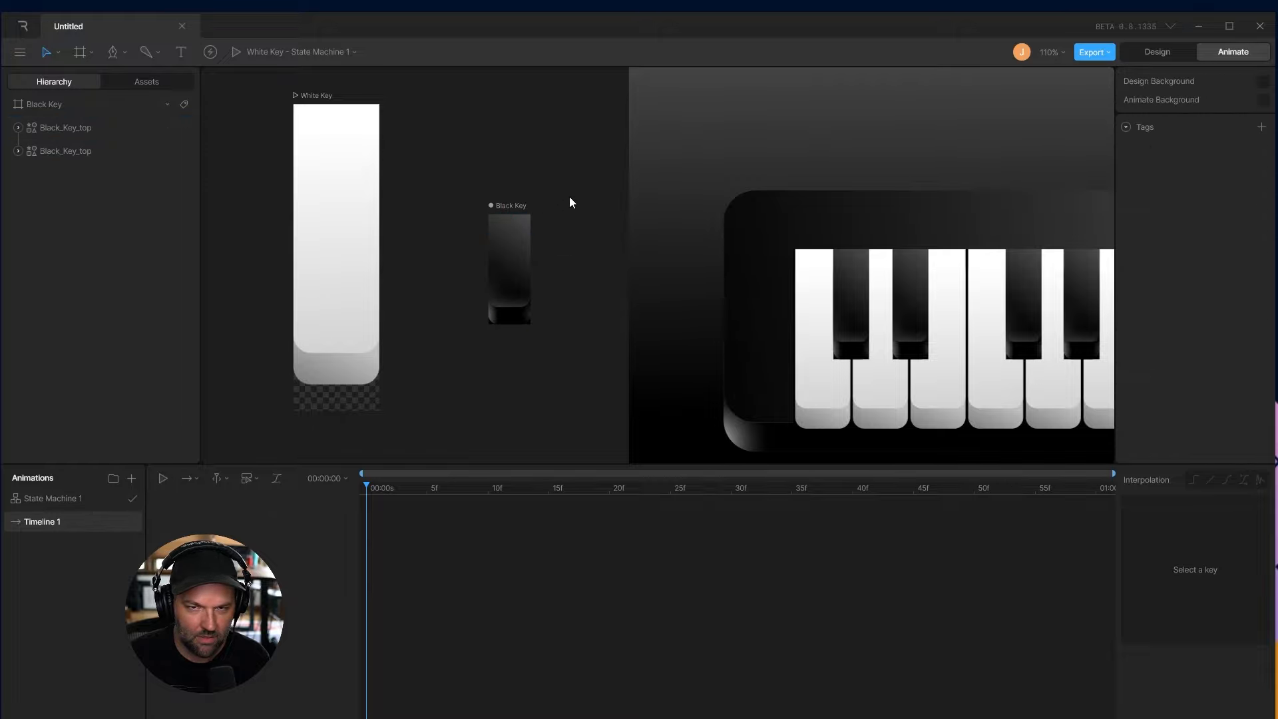
Try to rename the black key's Timeline 1 as Black Key
click(520, 224)
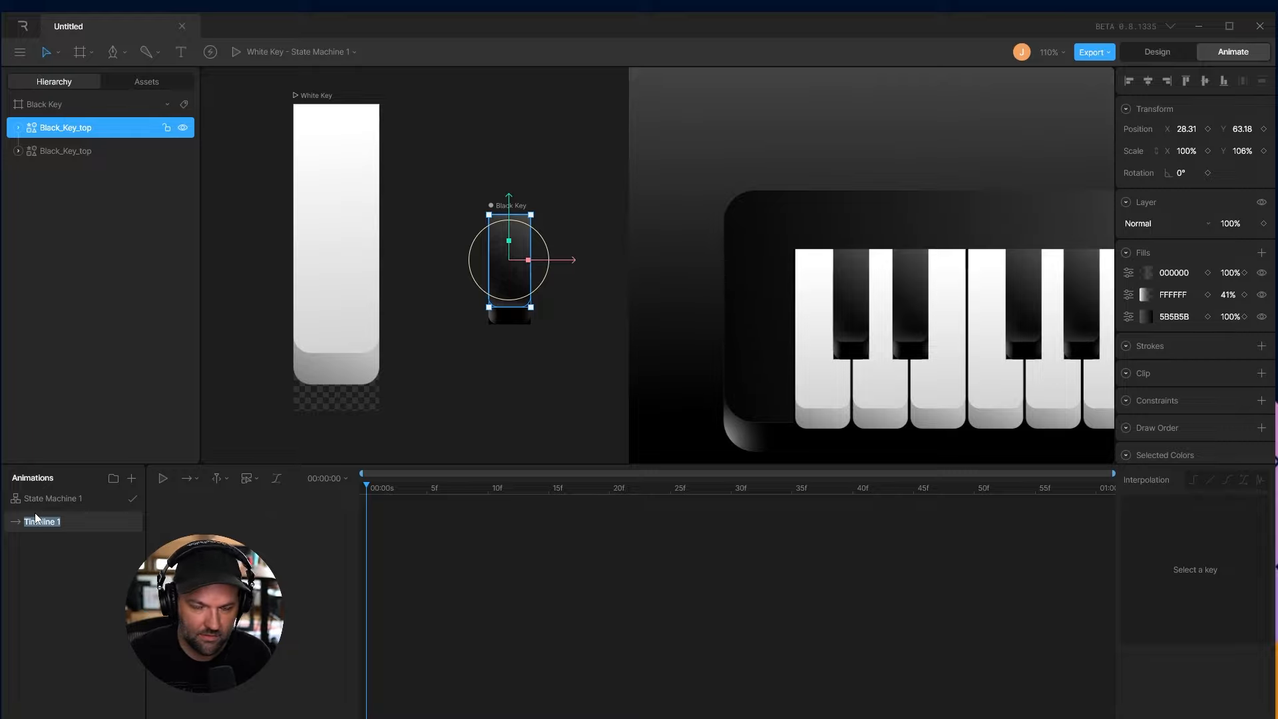
text(Bla)
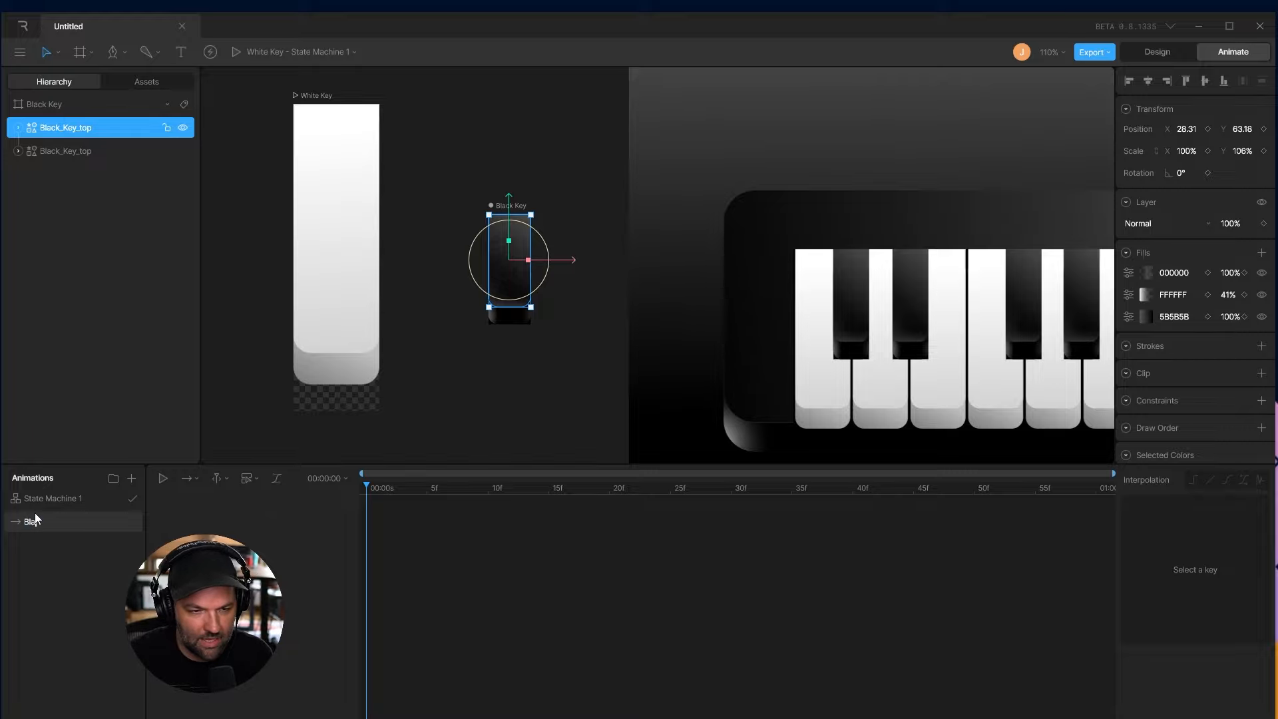
text(ck Key)
key(Return)
click(313, 309)
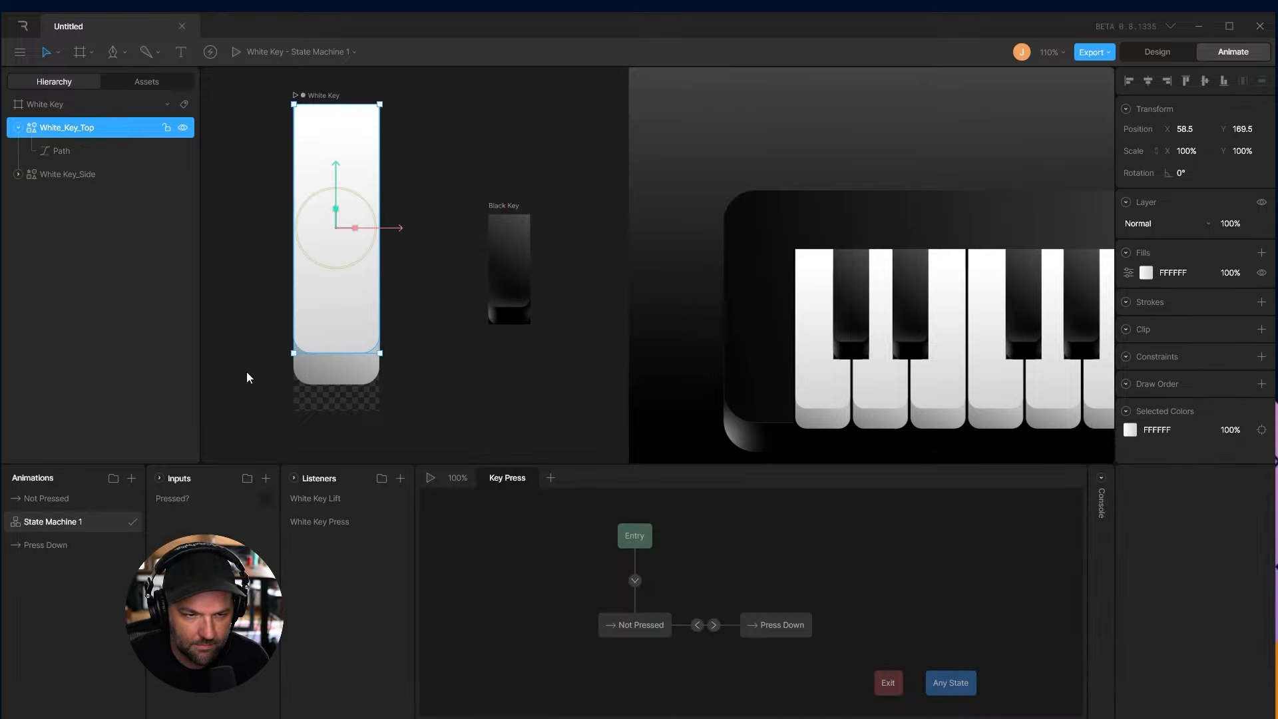
Rename the black key's Timeline 1 as BlackKey_NotPressed and key the top shape's Y position at frame 0
click(501, 266)
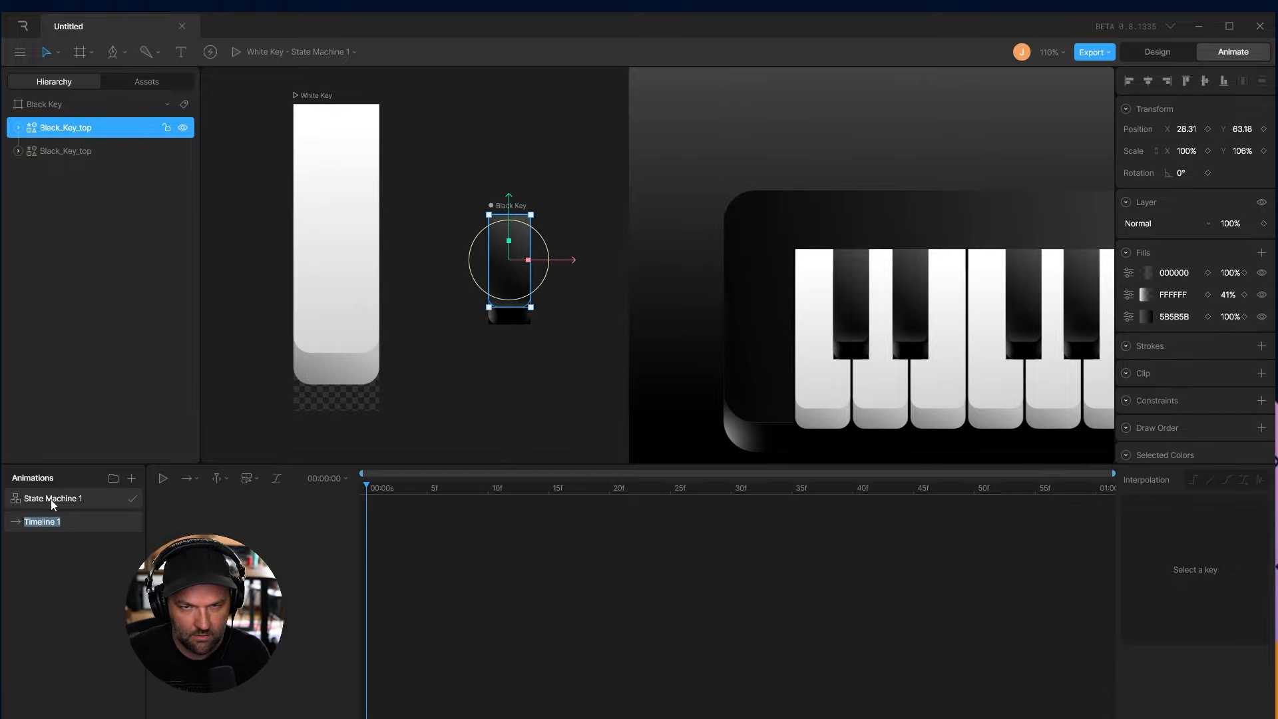
text(BlackKey)
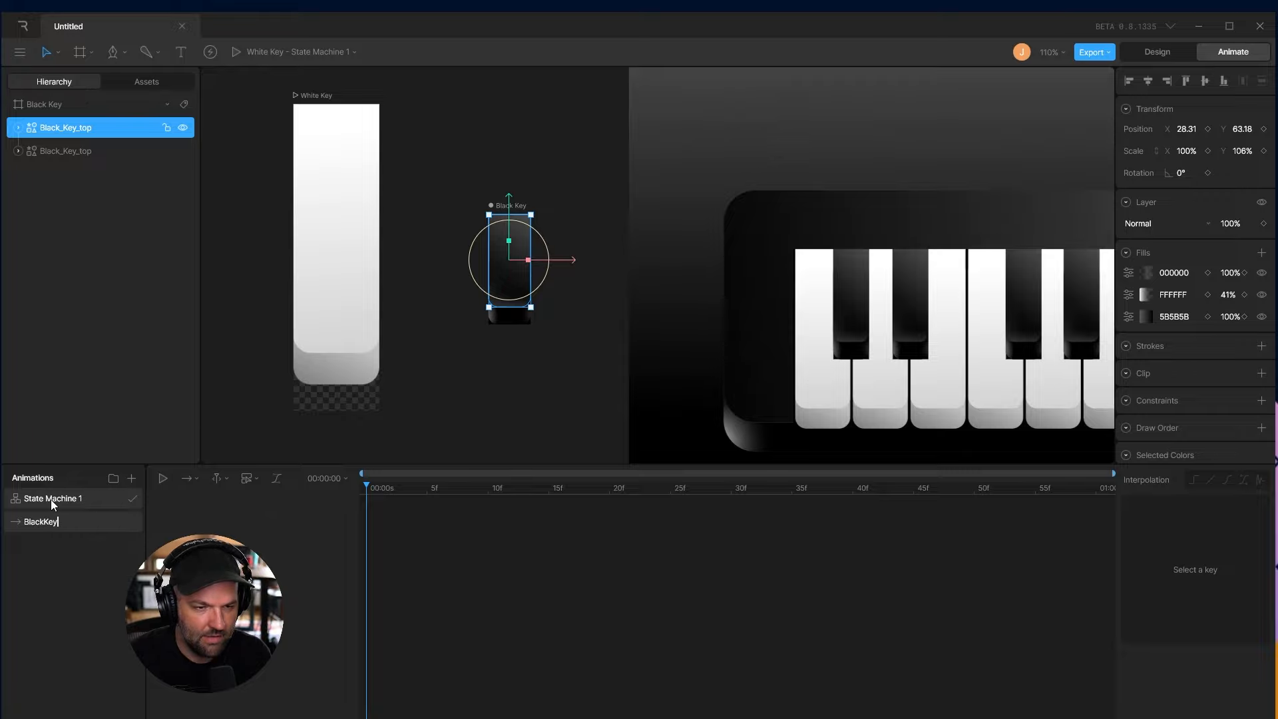
text(_NotPressed)
key(Return)
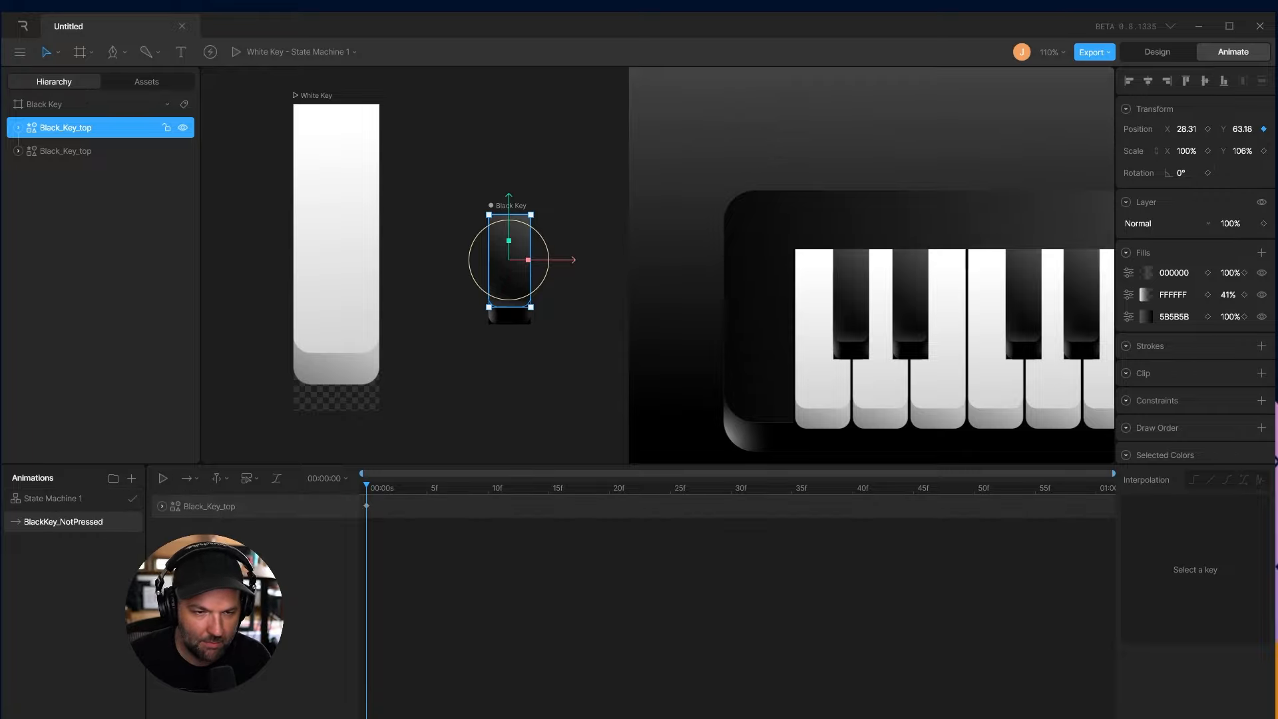
click(162, 506)
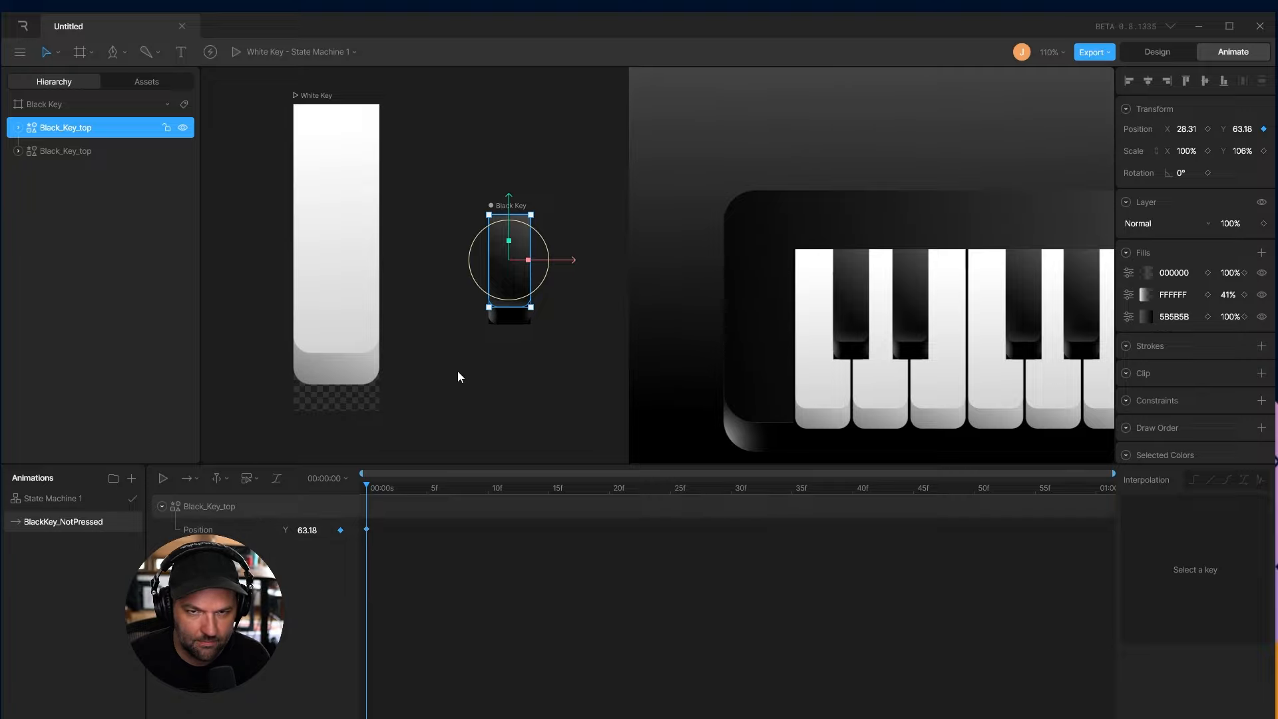
Add a second timeline to the Black Key artboard and name it BlackKey_Pressed
click(132, 478)
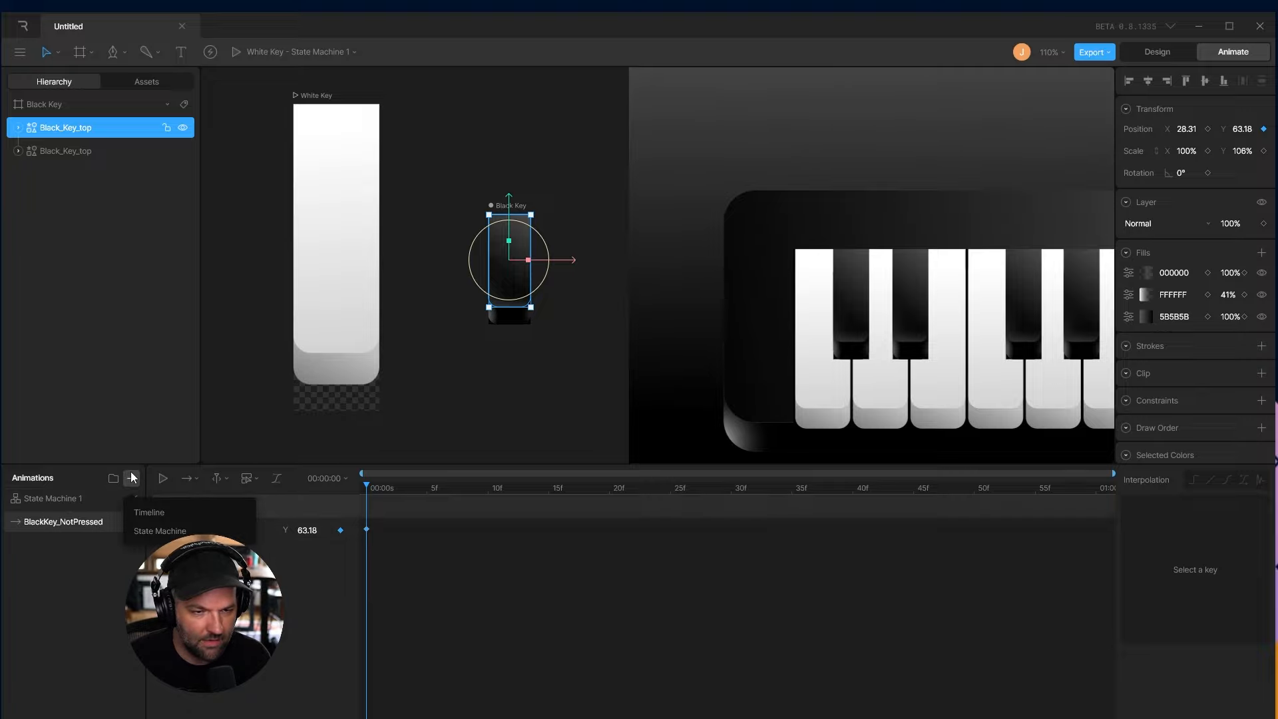
click(193, 513)
text(B)
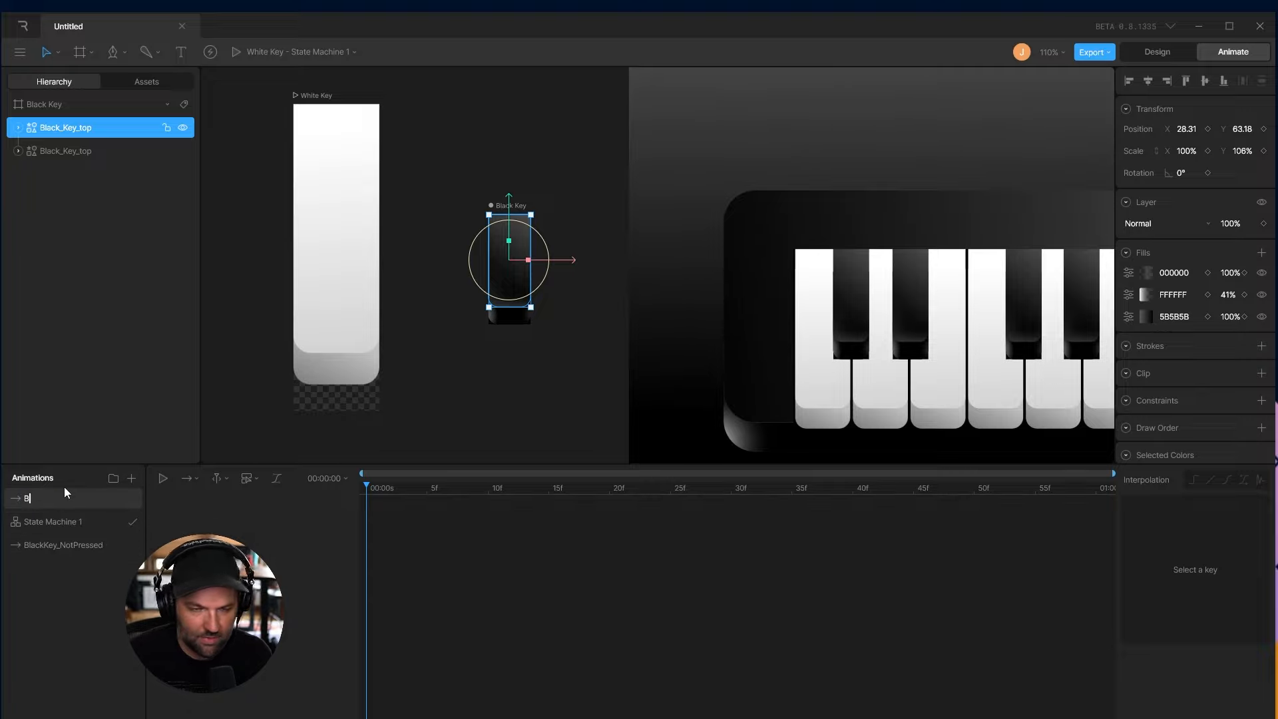
text(lackKey_Pressed)
key(Return)
Try to lower the black key's top shape to a Y position of about 80.65 in BlackKey_Pressed
scroll(473, 278, up, 5)
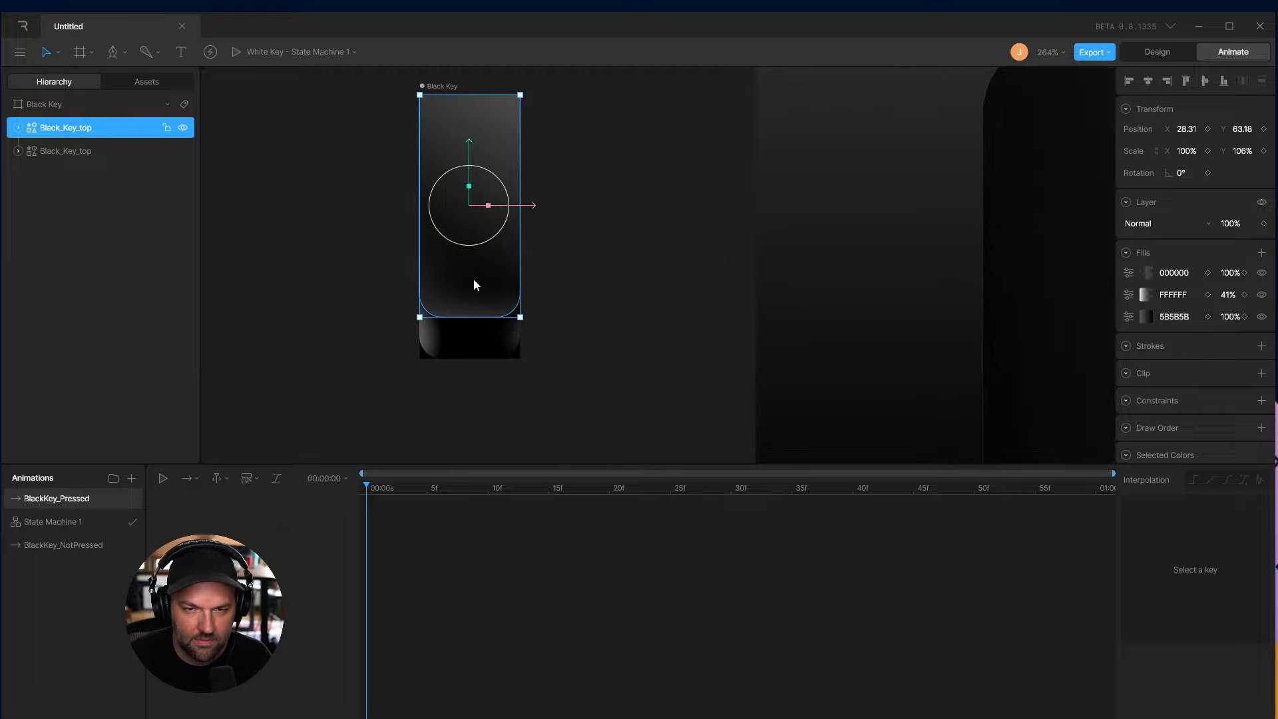
drag(560, 210, 562, 247)
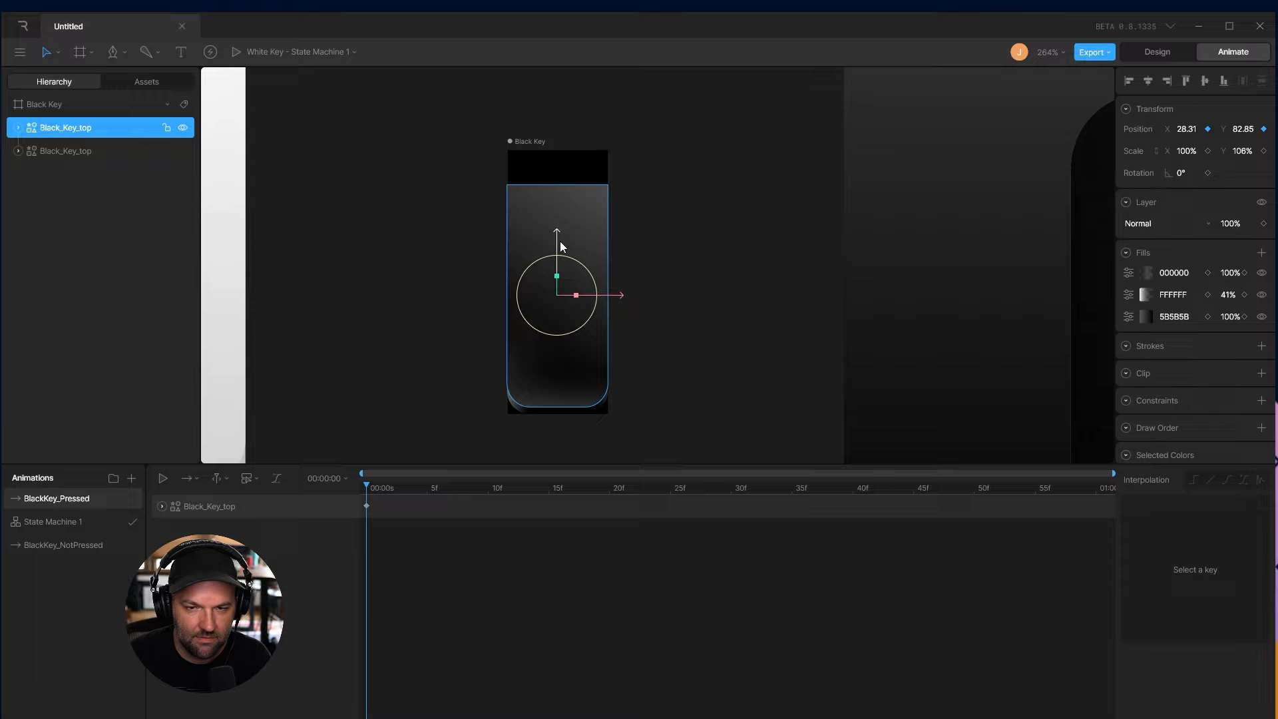
key(Escape)
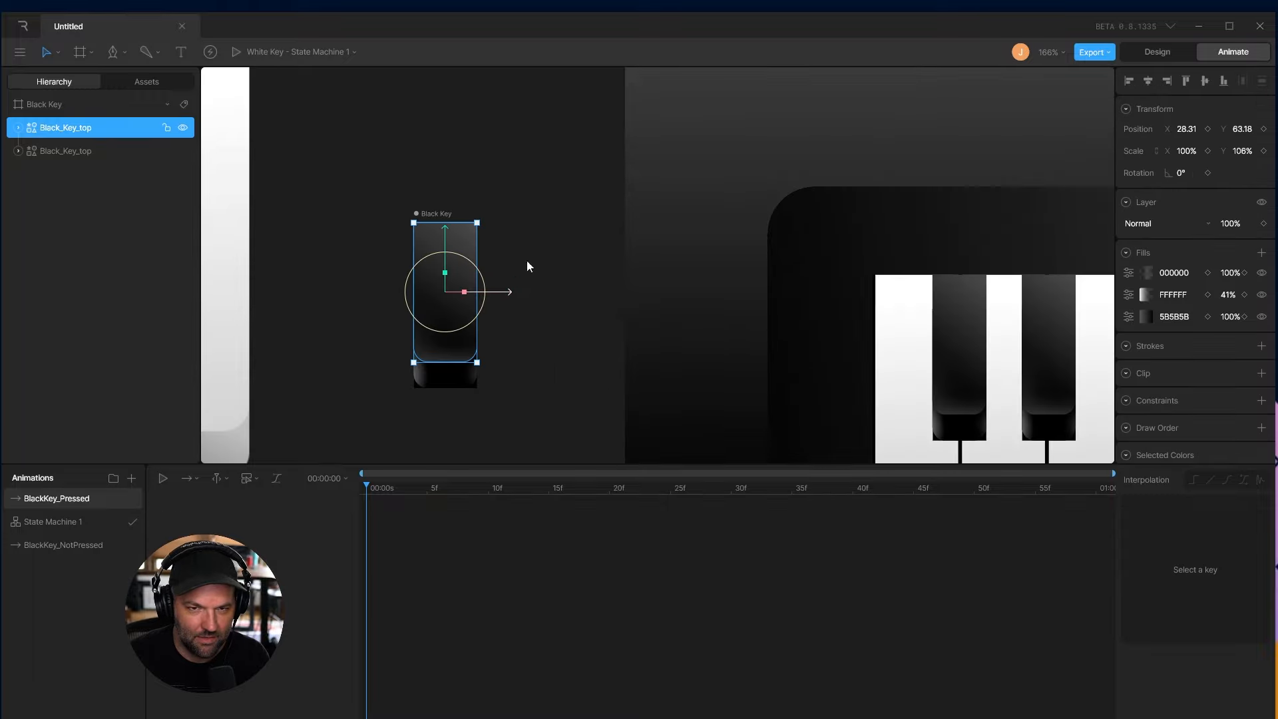
drag(442, 238, 458, 262)
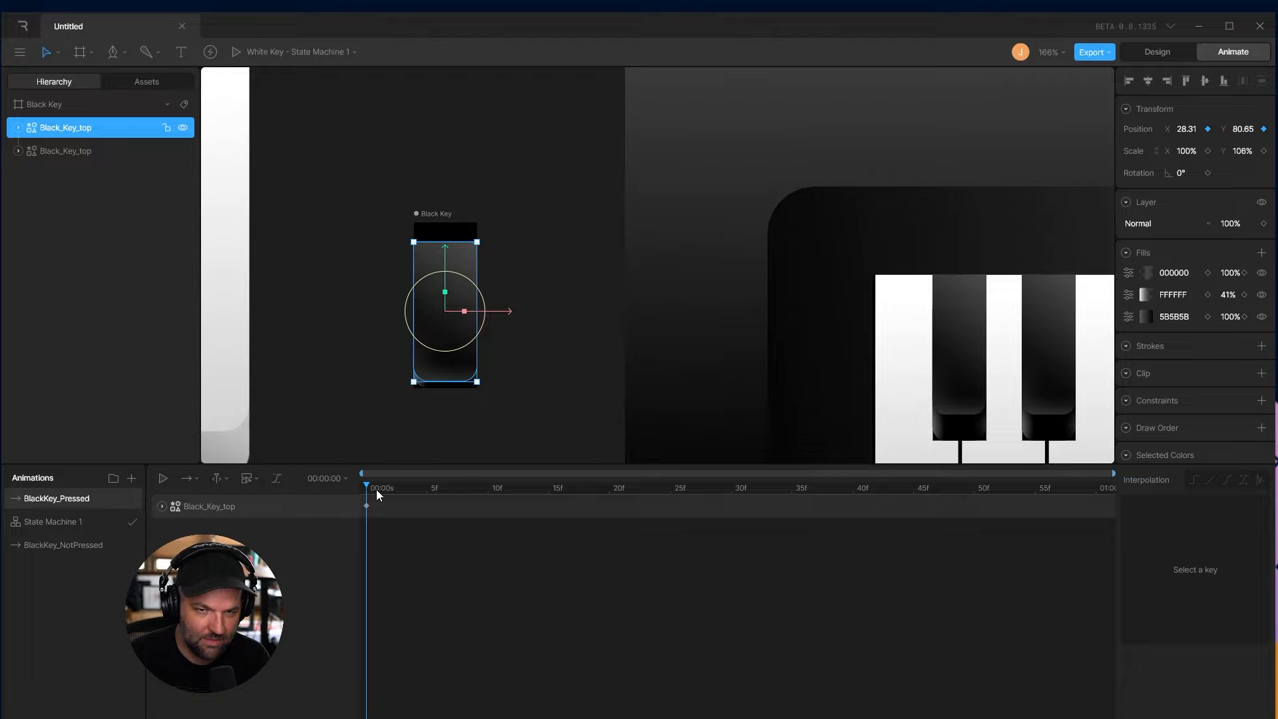
key(ctrl+z)
Remove the top shape's position keyframe from the BlackKey_NotPressed timeline
click(127, 544)
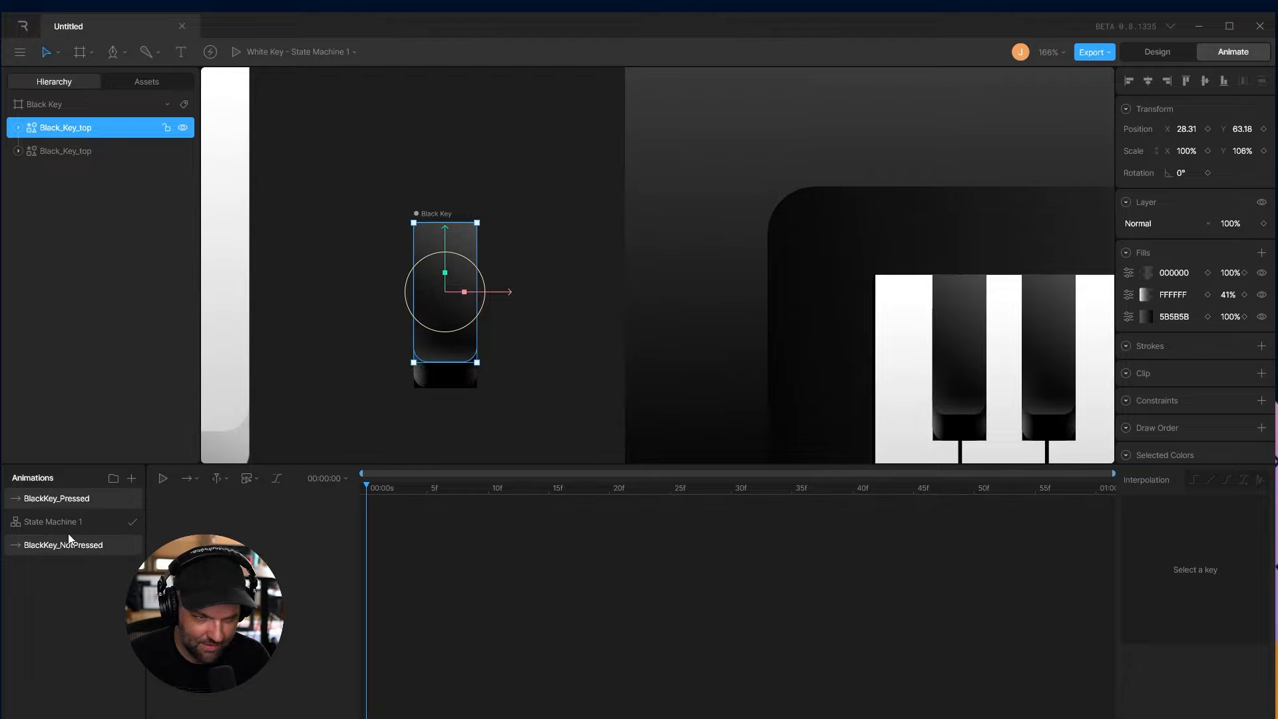
drag(352, 581, 407, 521)
click(388, 562)
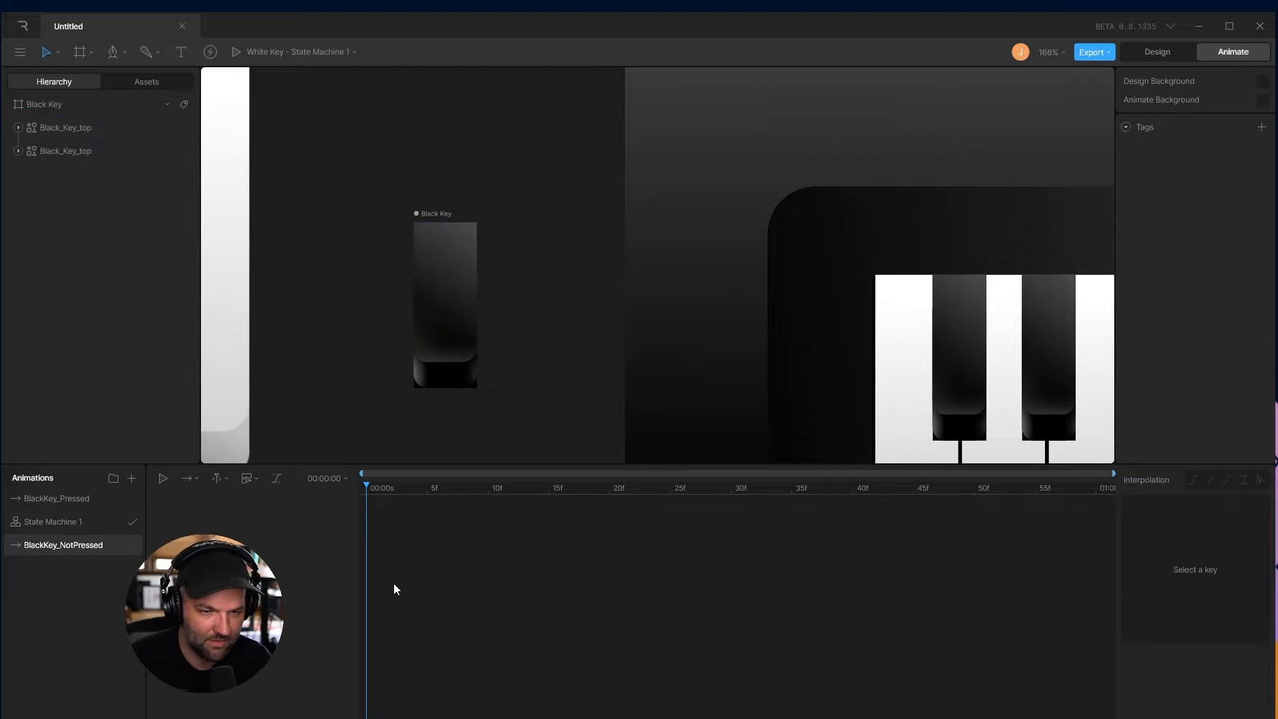
Key the two bottom vertices of the black key's top path at frame 0 of BlackKey_NotPressed
click(461, 288)
double_click(454, 333)
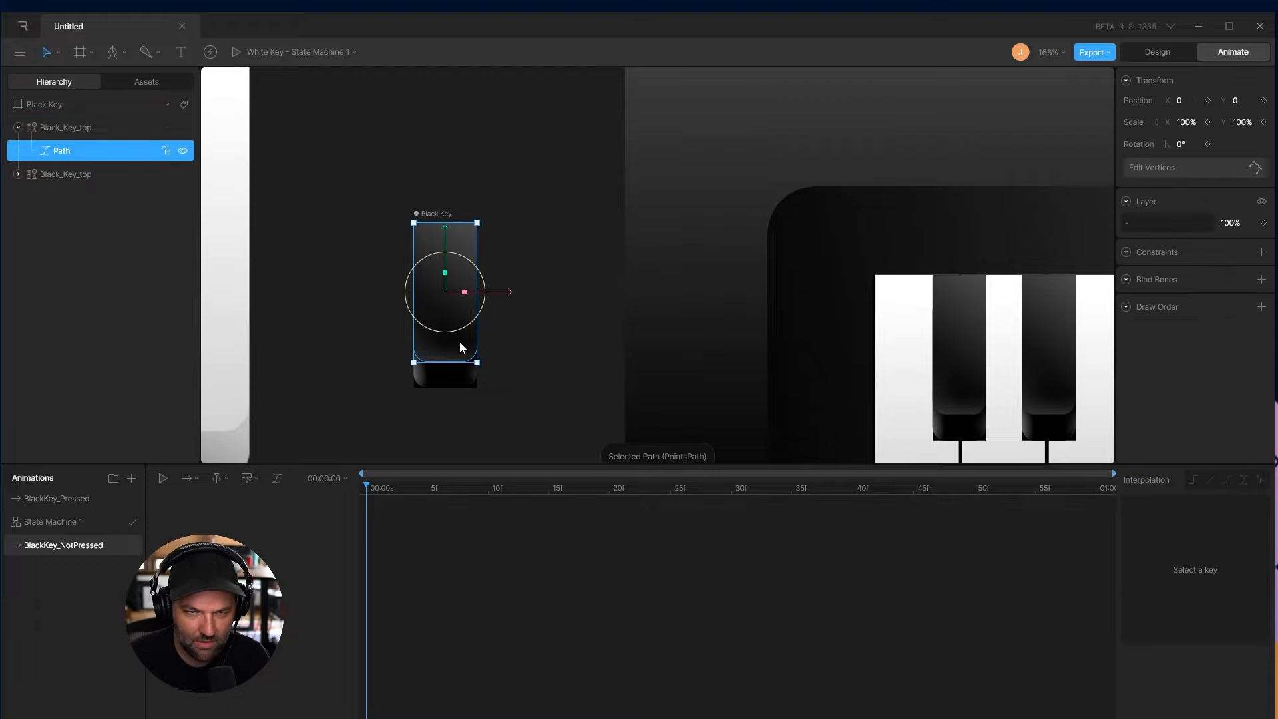
drag(384, 341, 486, 374)
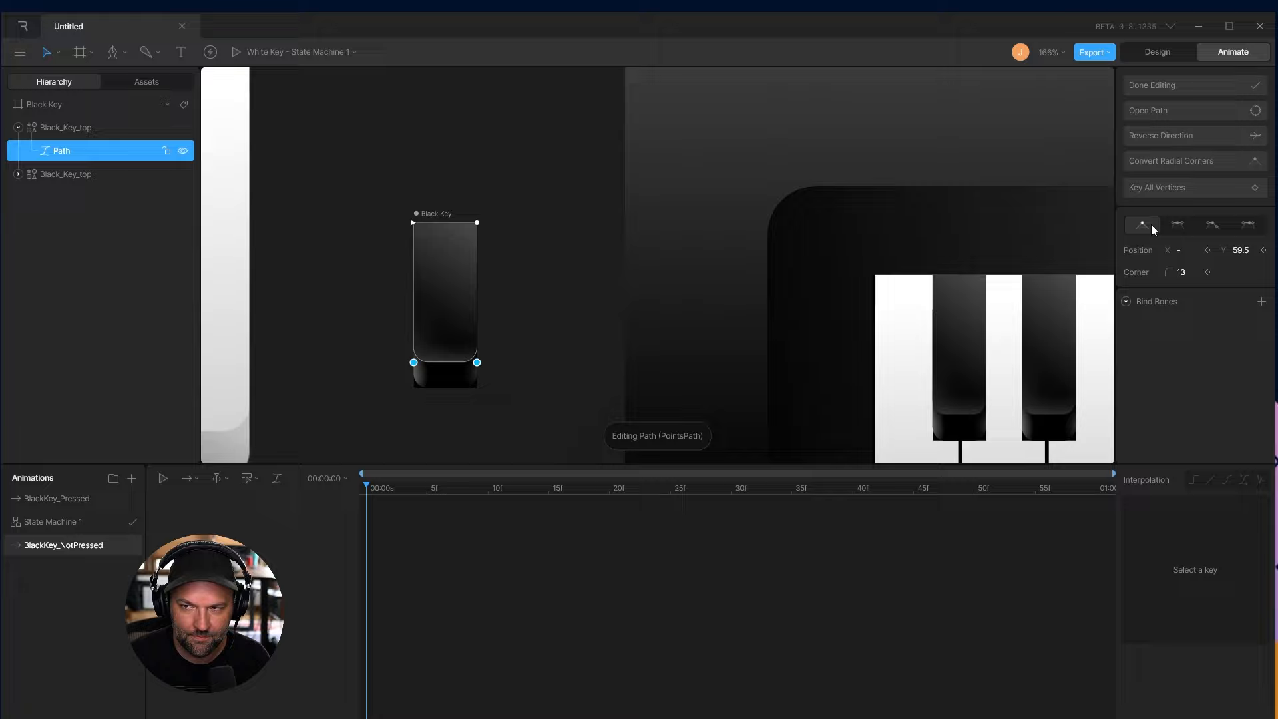
click(1165, 192)
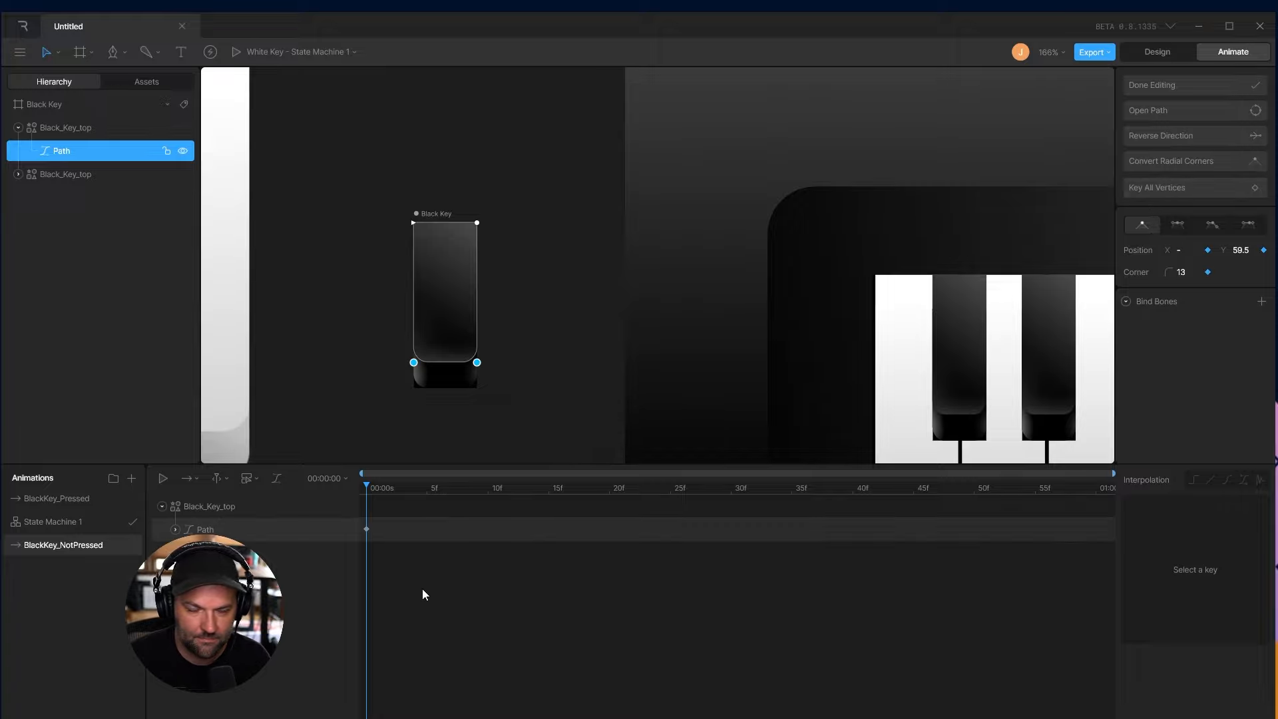
Try to lower the top path's two bottom vertices to a Y position of about 78.66 in BlackKey_Pressed
click(62, 501)
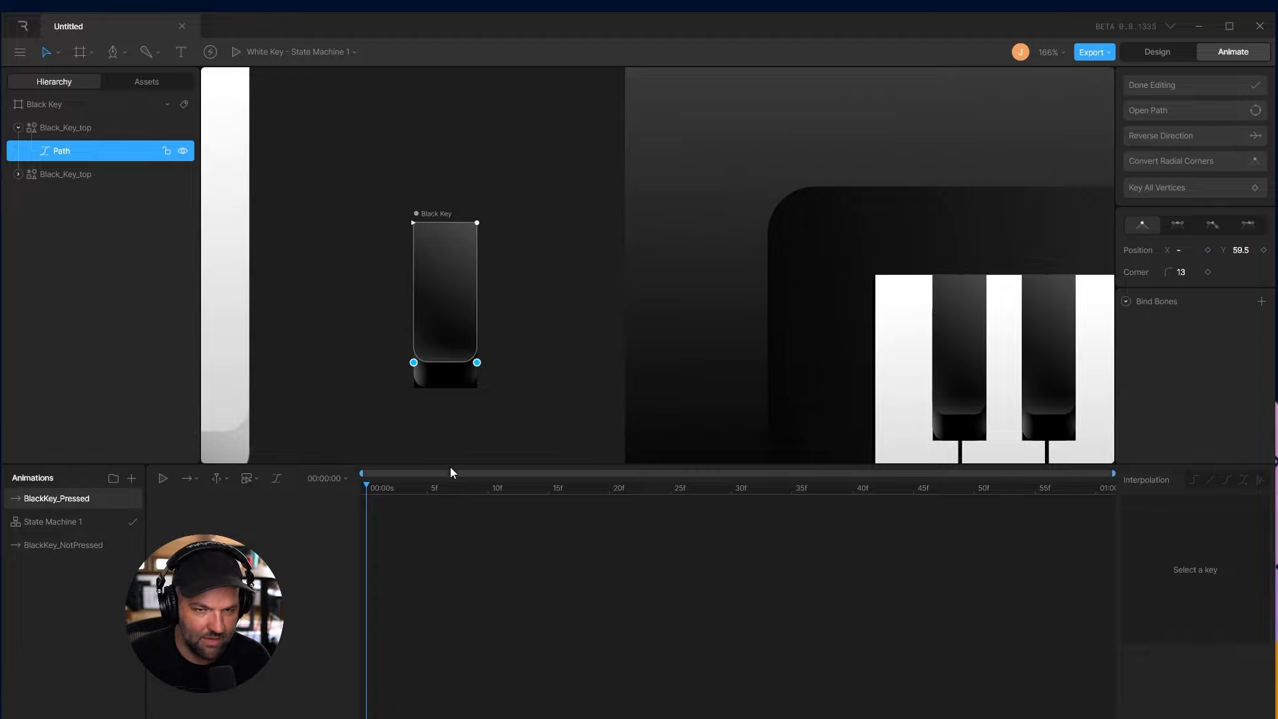
scroll(505, 400, up, 5)
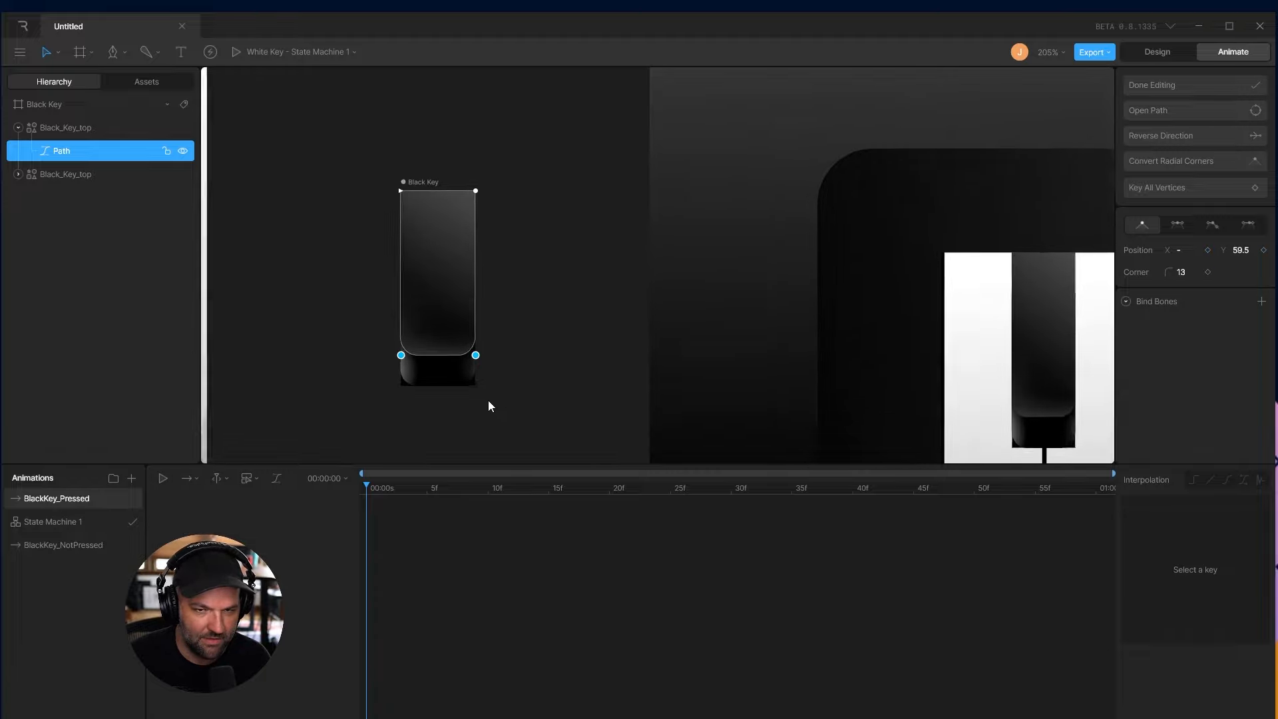
drag(473, 340, 474, 379)
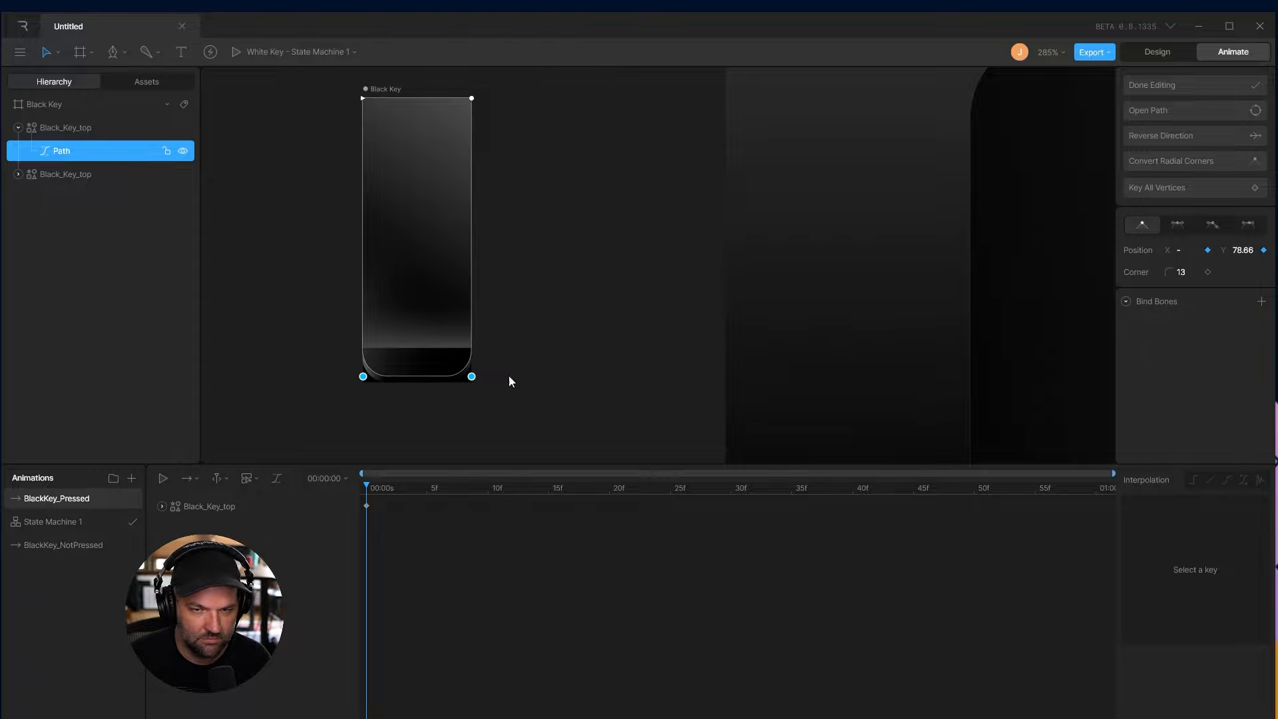
key(ctrl+z)
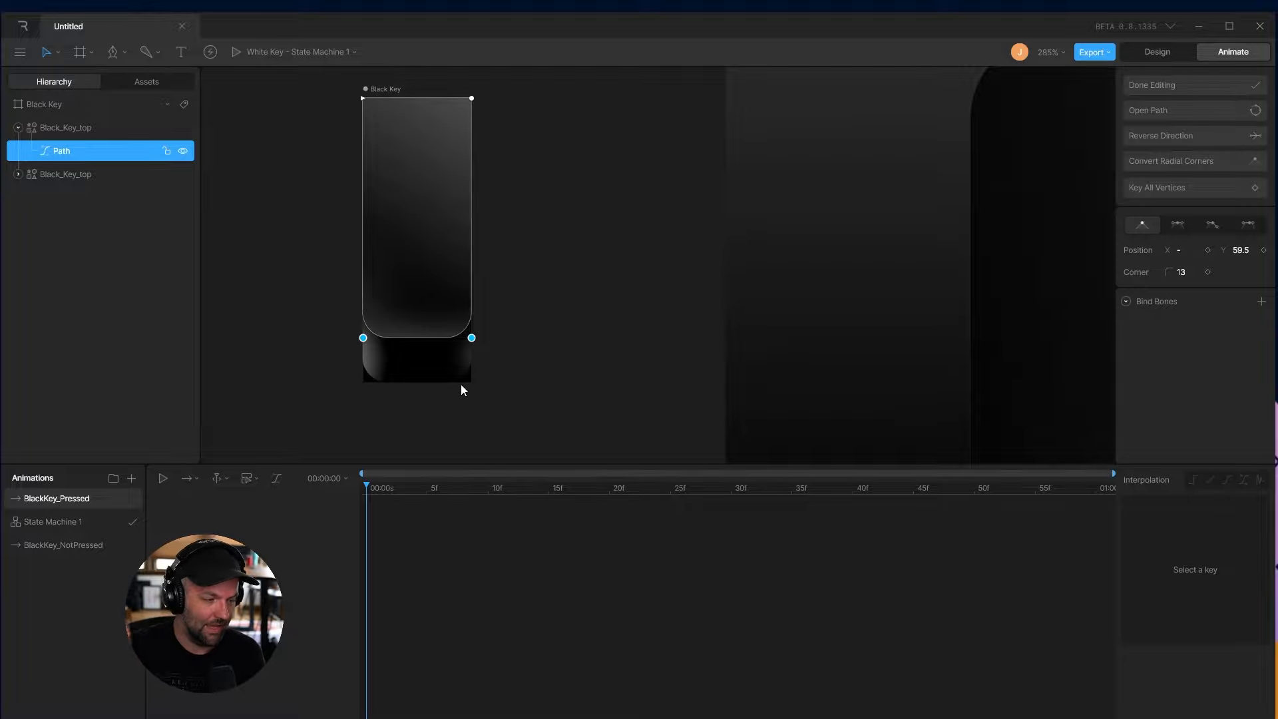
click(100, 542)
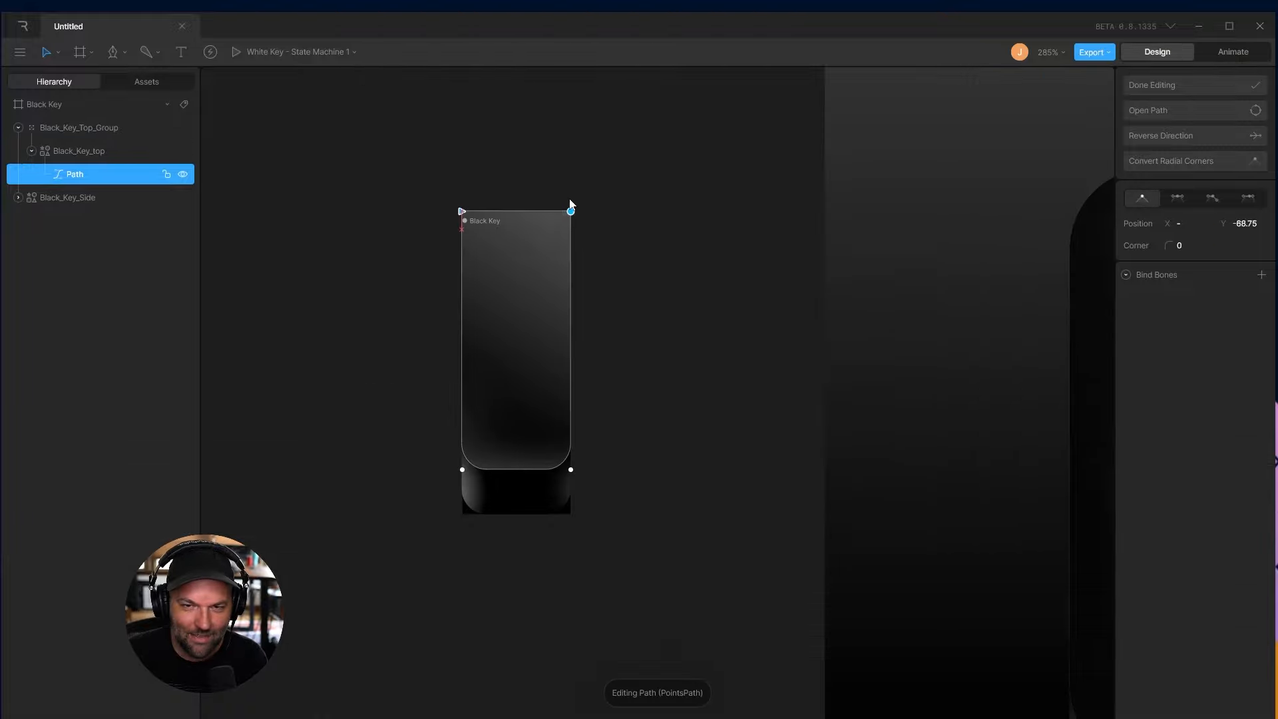
Raise the top two vertices of the black key's top path to a Y position of about -97.82 and finish vertex editing
drag(571, 208, 594, 157)
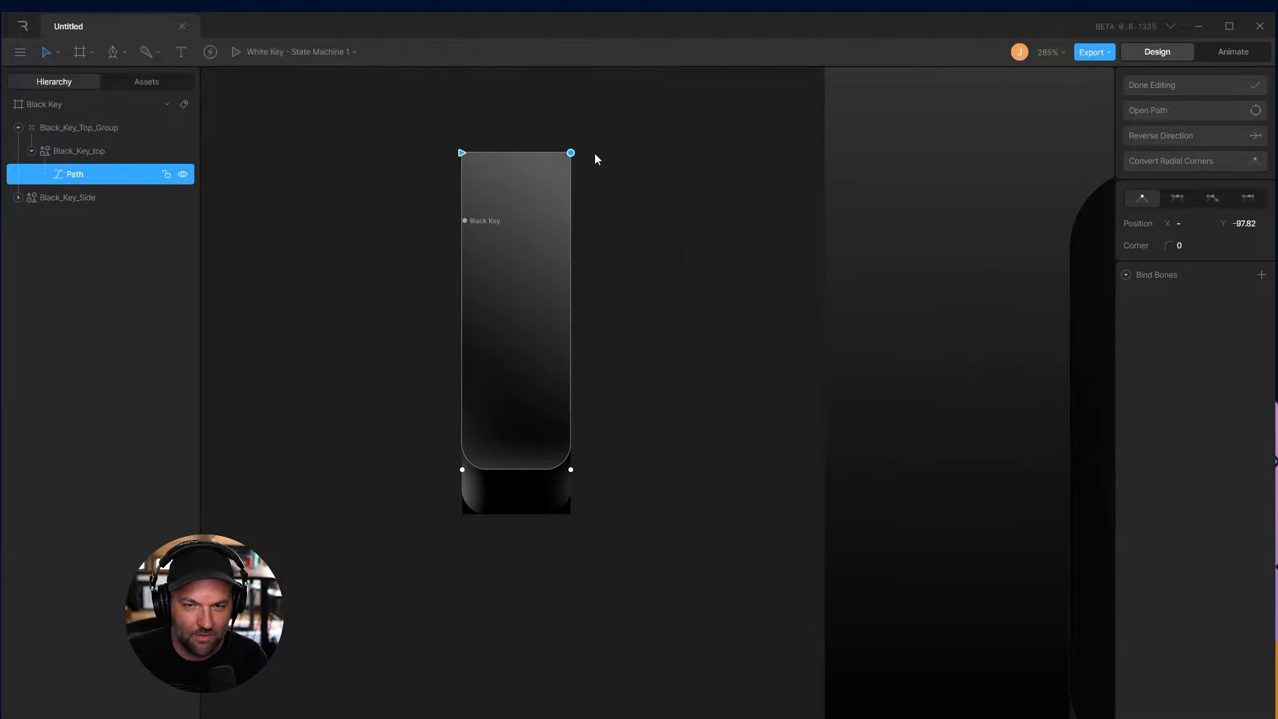
click(257, 294)
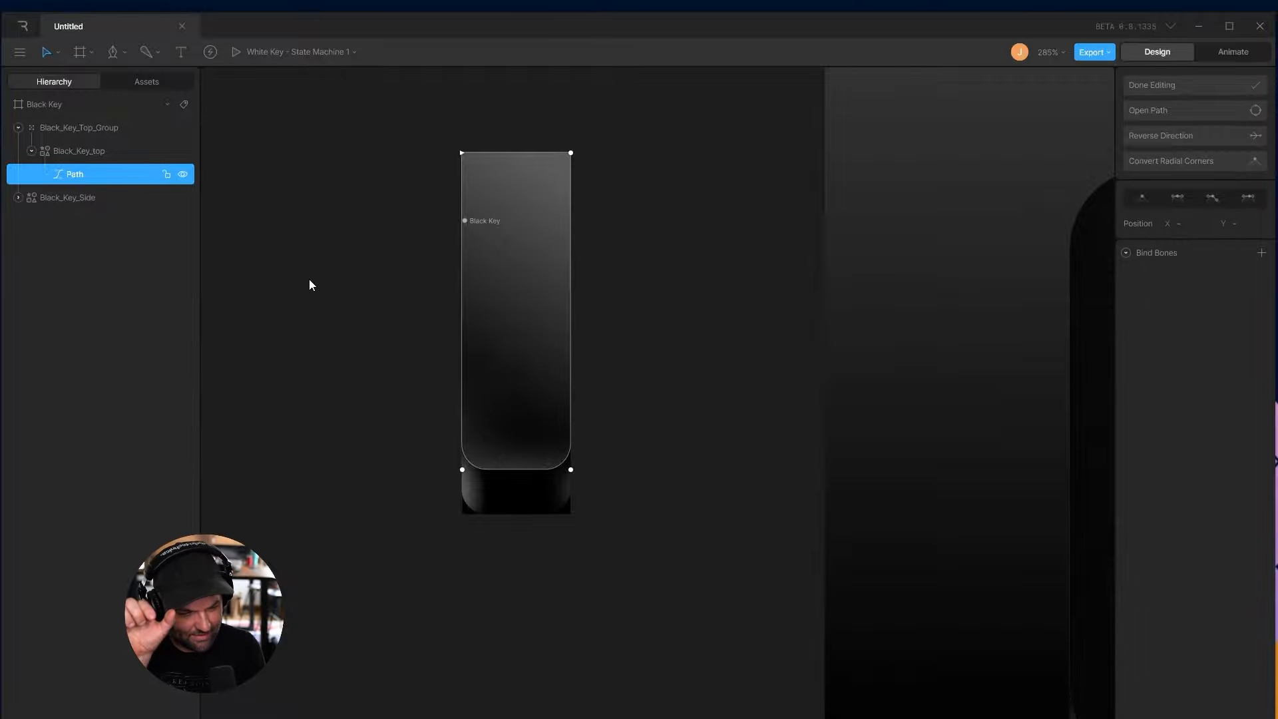
key(Escape)
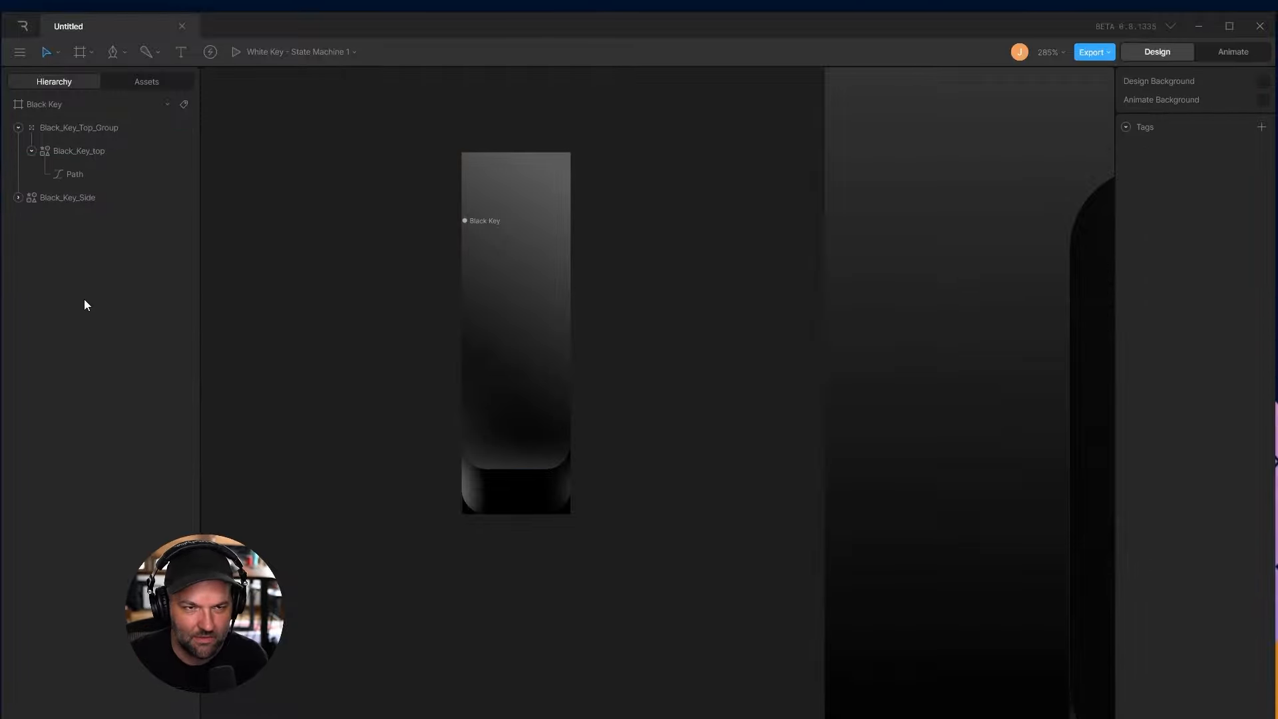
Draw a rectangle about 57 by 150 covering the Black Key artboard
click(504, 248)
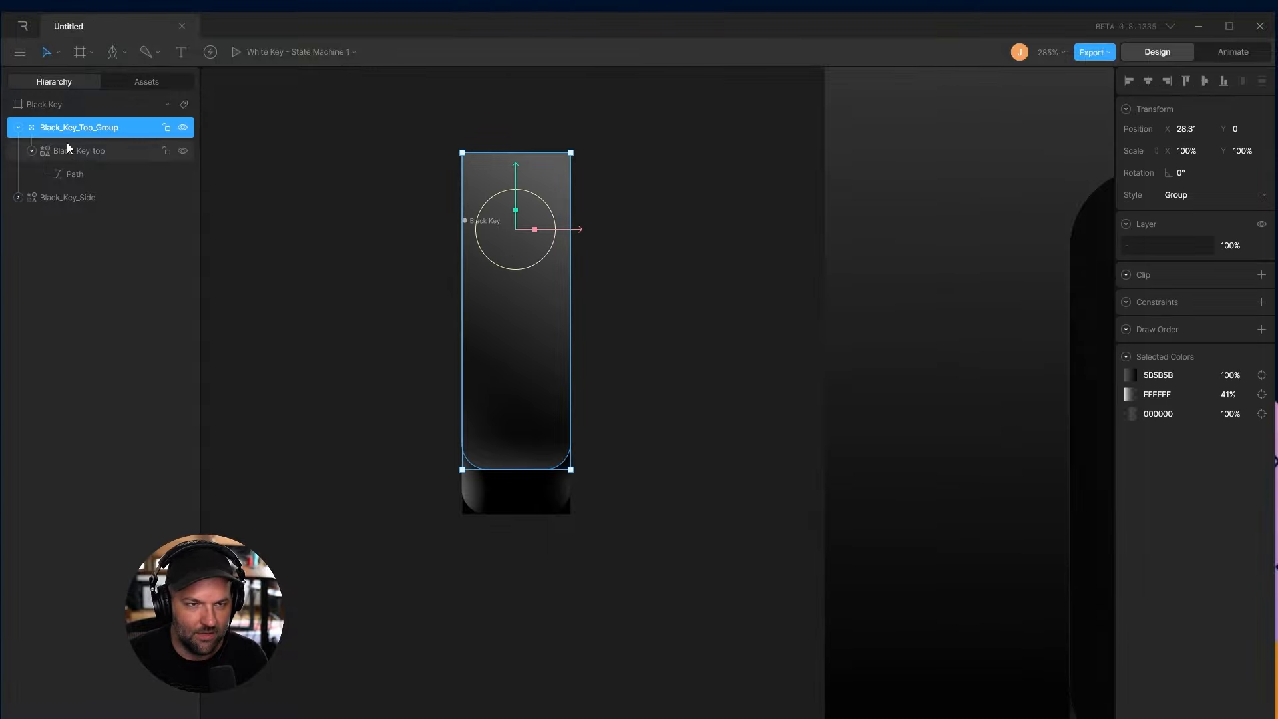
scroll(601, 341, down, 5)
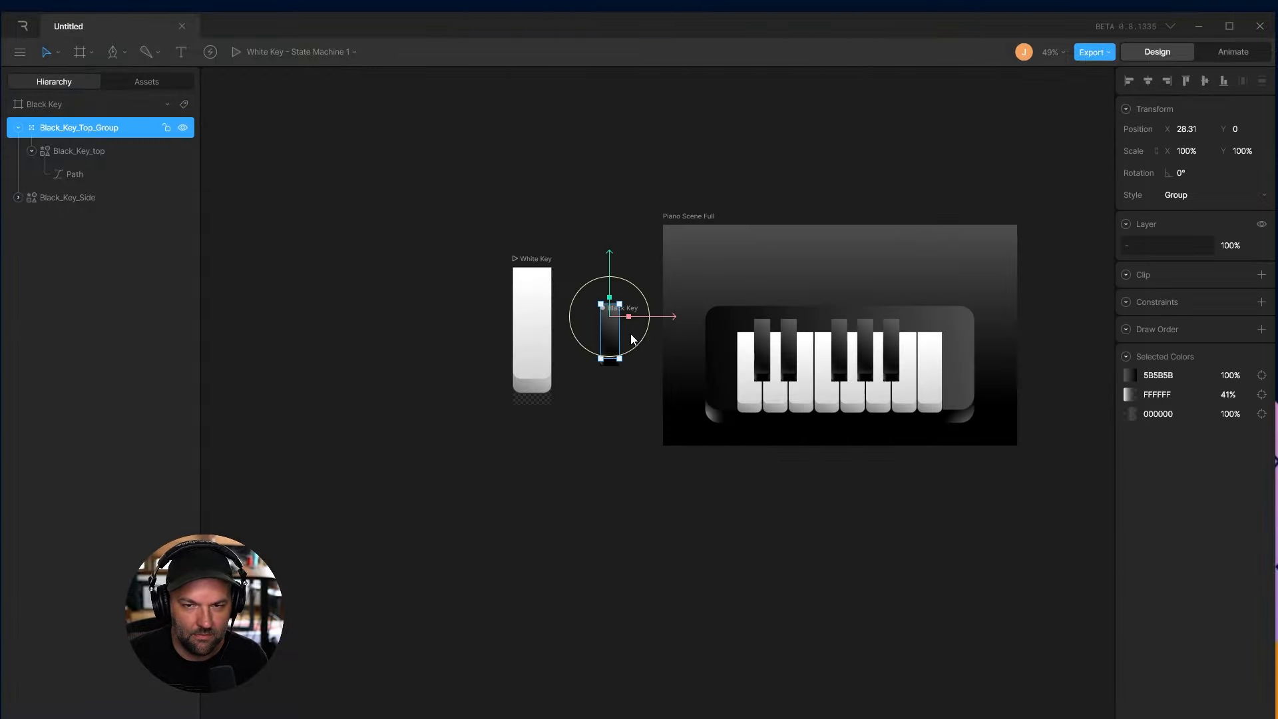
scroll(801, 340, up, 3)
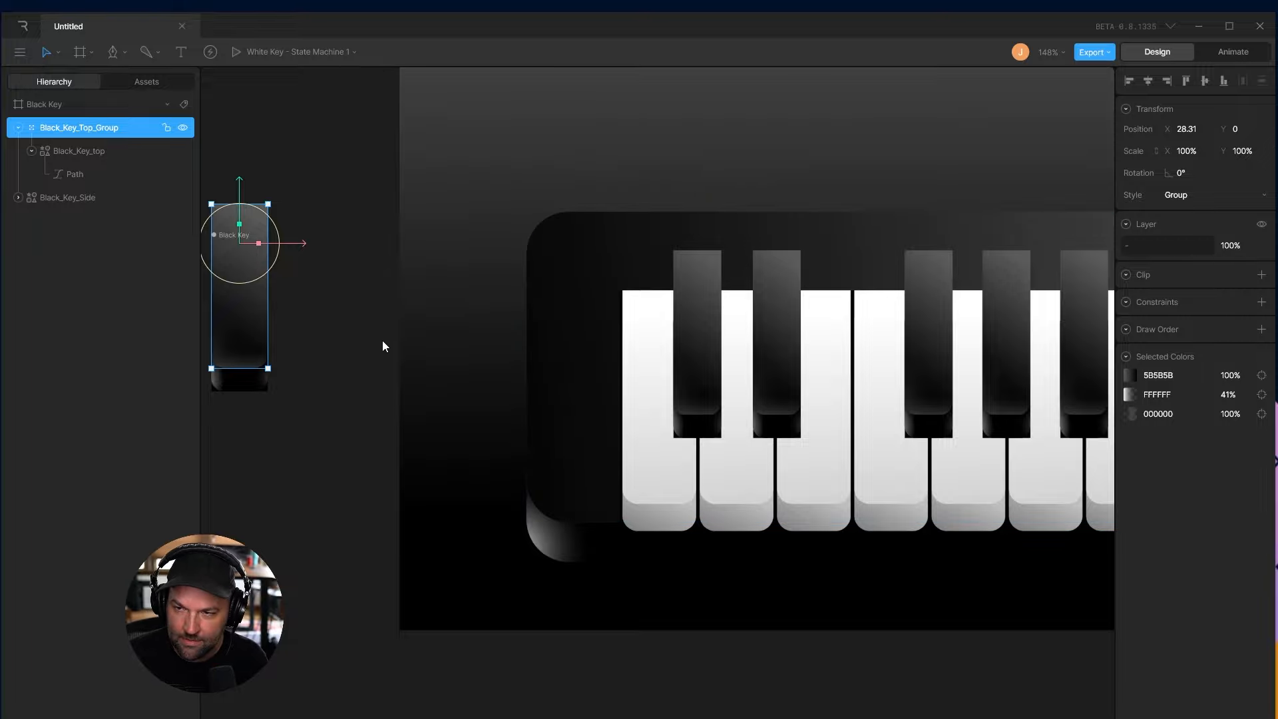
scroll(316, 361, up, 3)
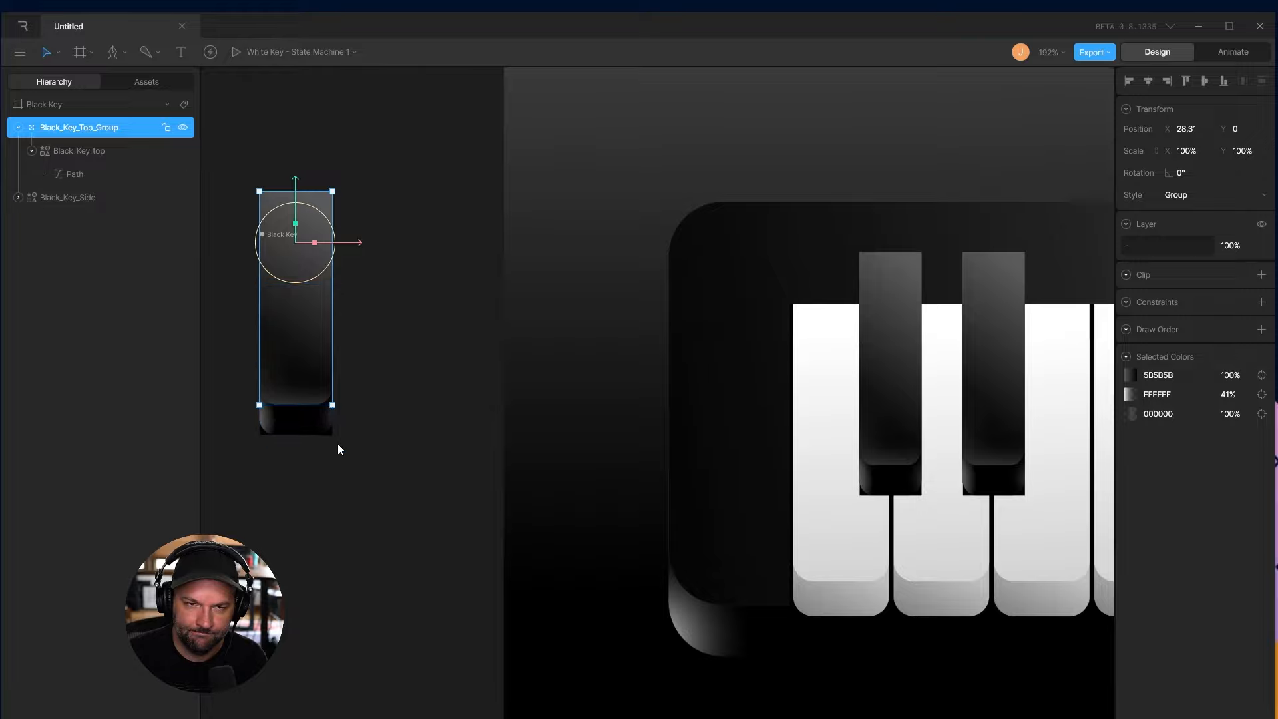
drag(353, 445, 432, 456)
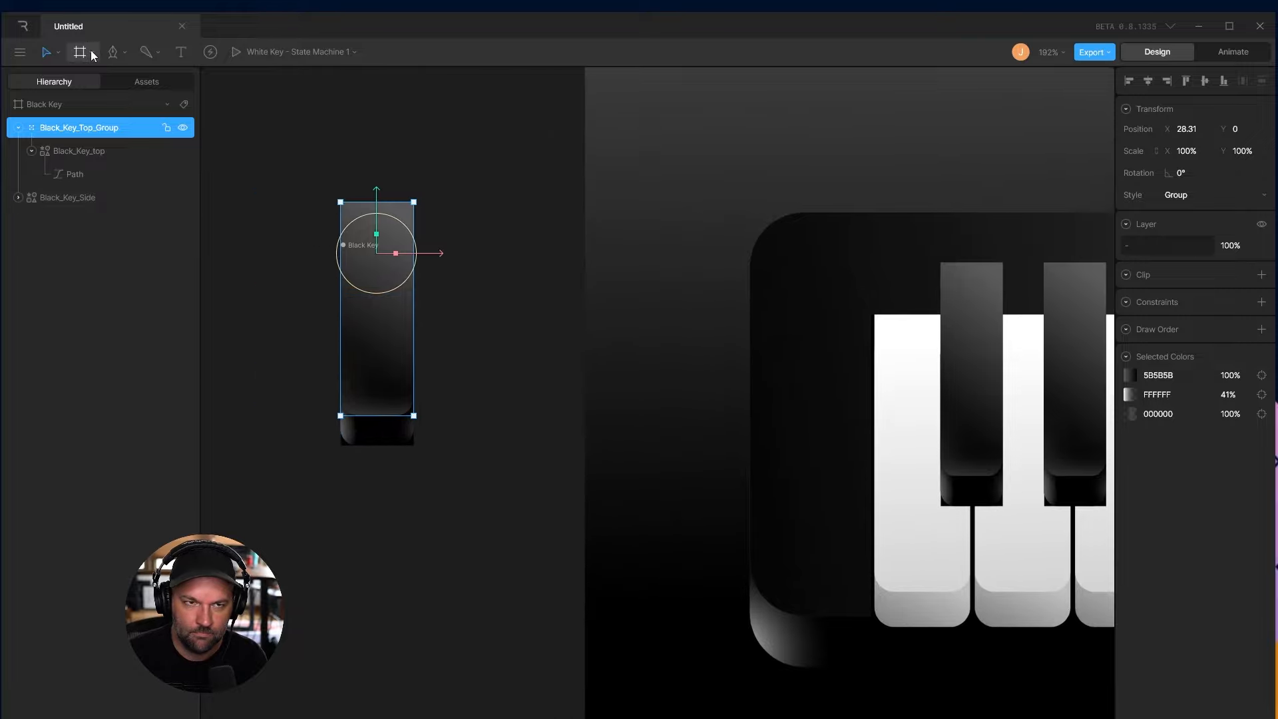
click(124, 53)
click(136, 125)
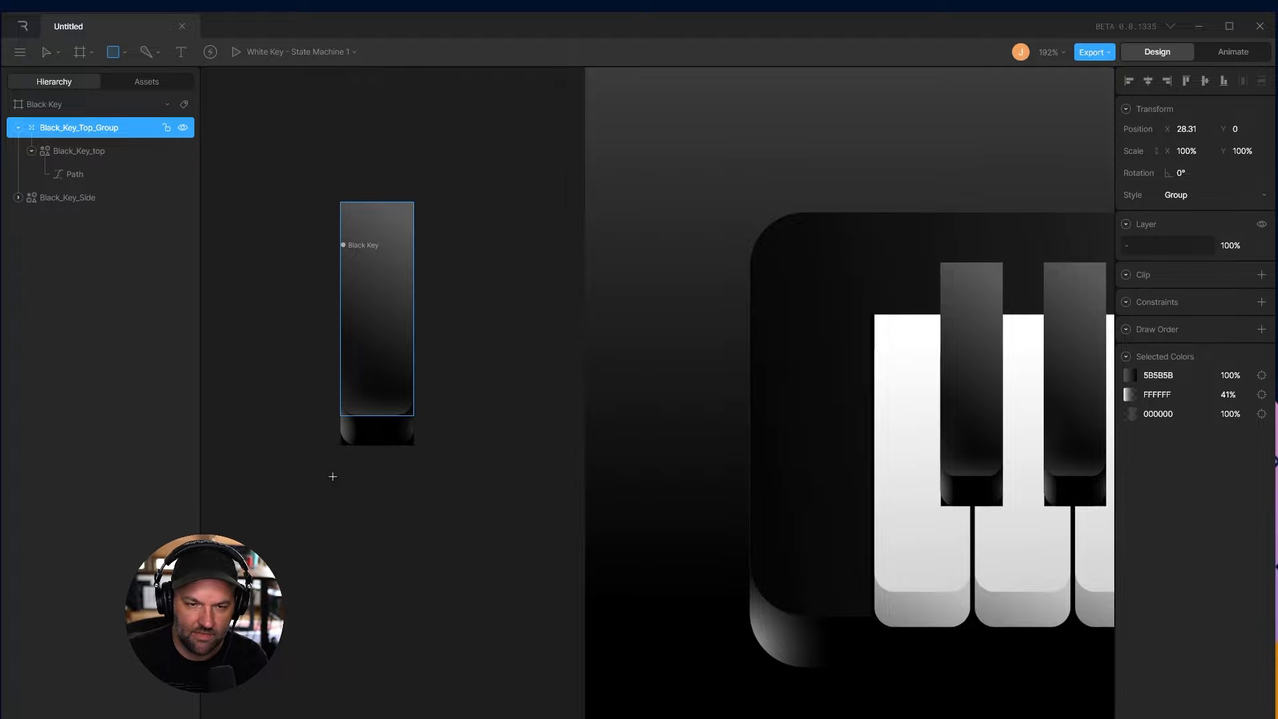
drag(340, 446, 384, 210)
click(166, 152)
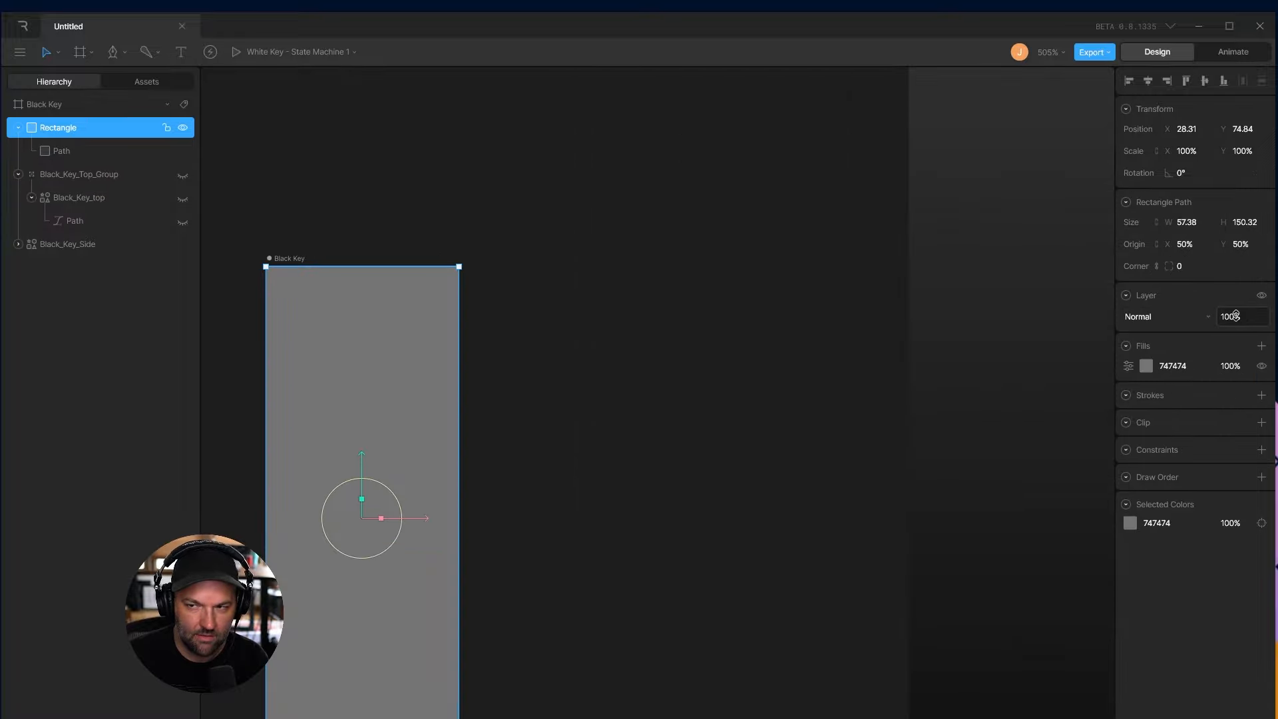
Set the layer opacity of the rectangle covering the black key to 0%
drag(1236, 317, 998, 512)
click(697, 556)
scroll(544, 443, down, 3)
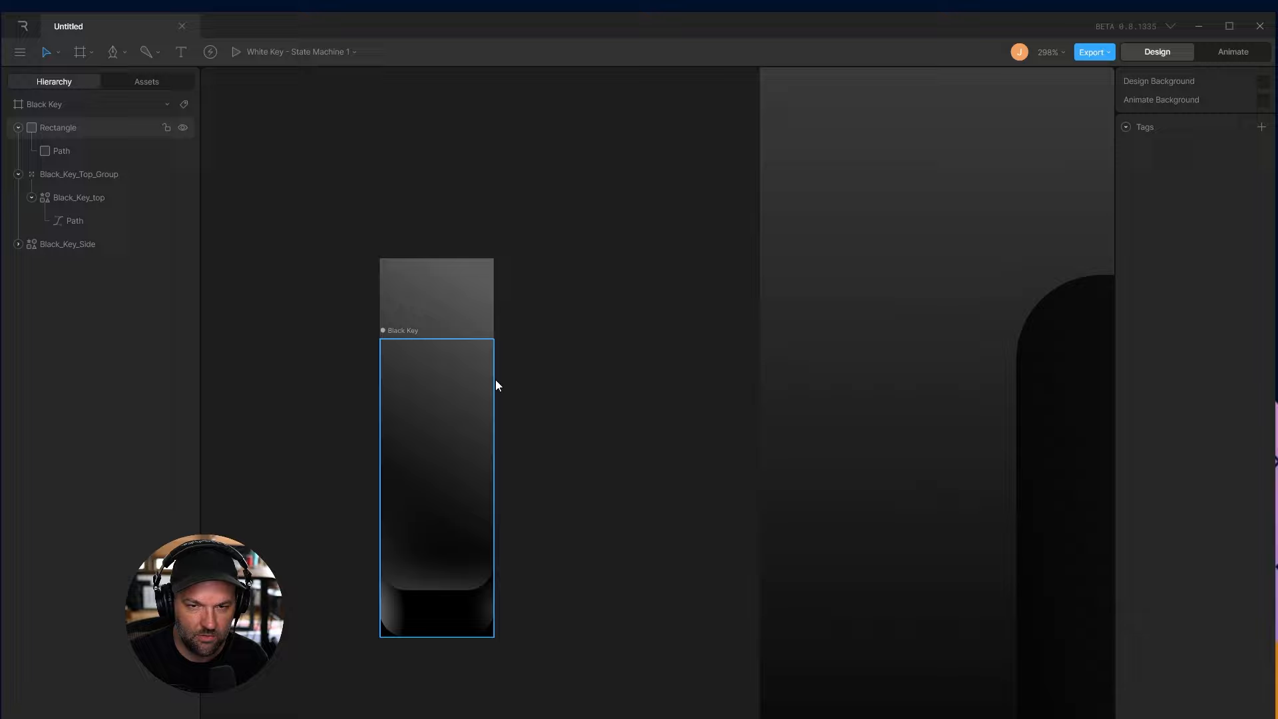
Clip Black_Key_Top_Group with the rectangle as its clipping source
click(457, 328)
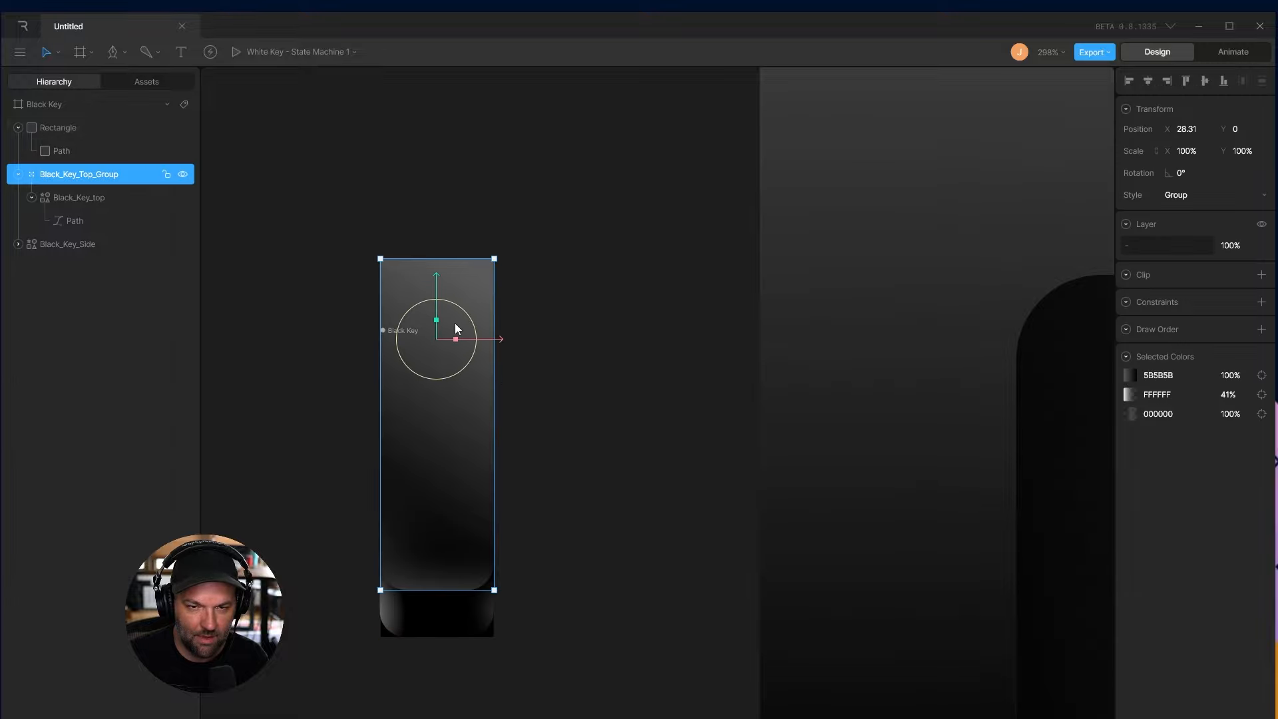
click(1261, 274)
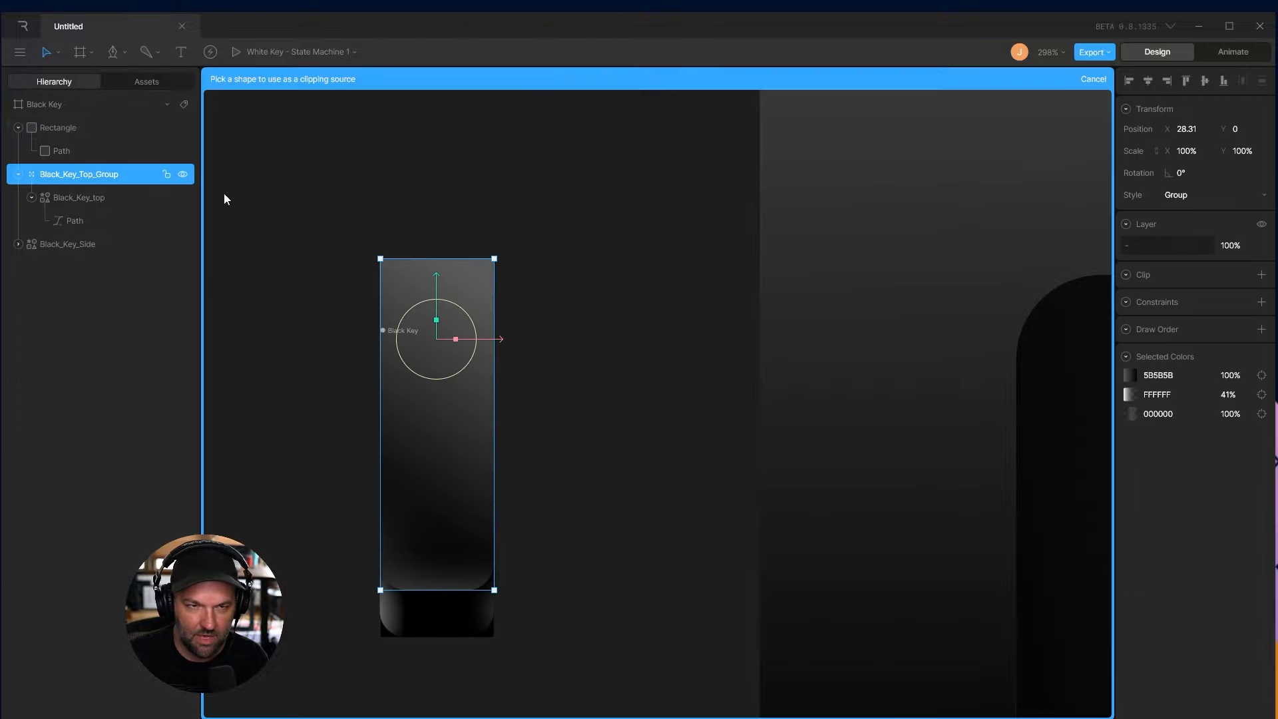
click(57, 128)
click(669, 377)
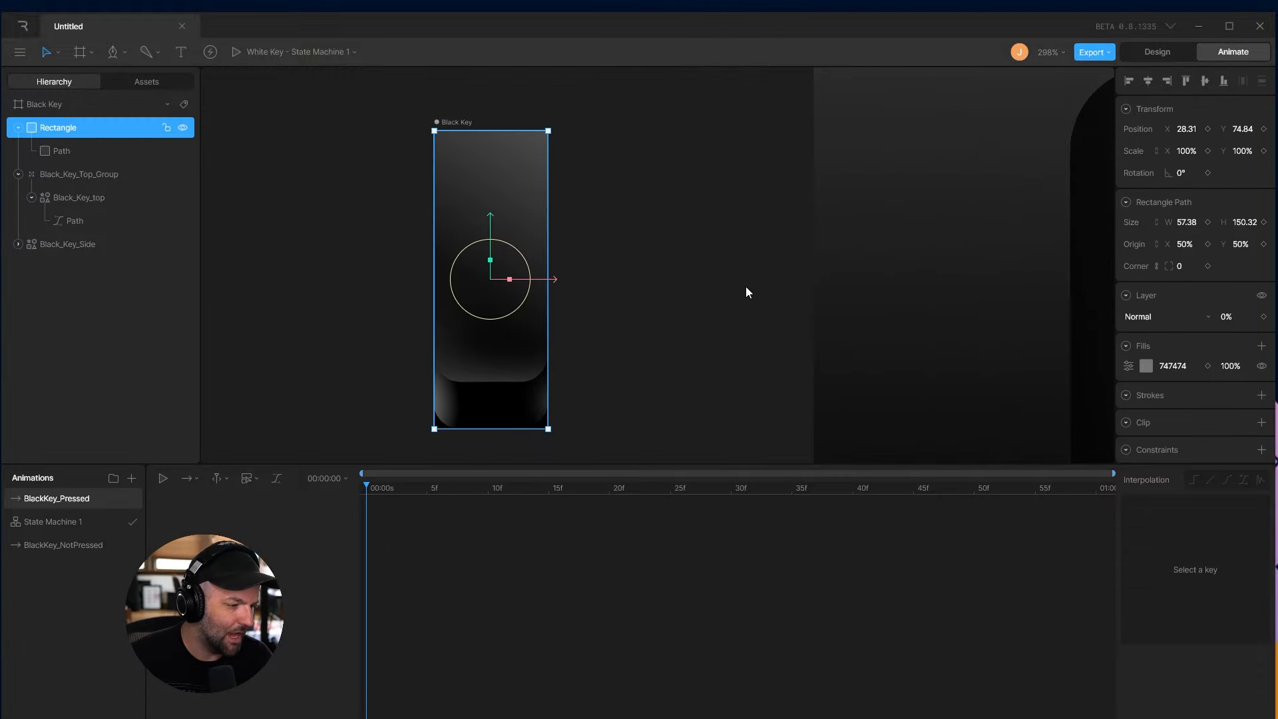
click(609, 185)
click(522, 186)
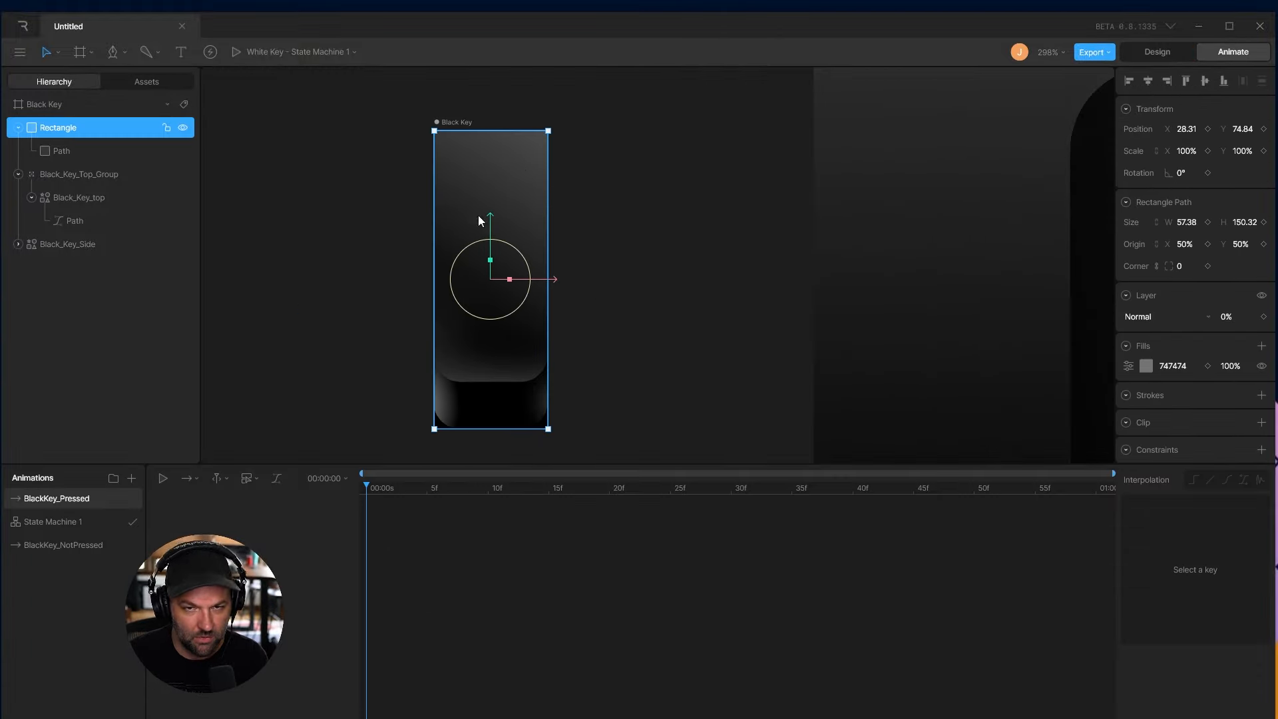
click(618, 384)
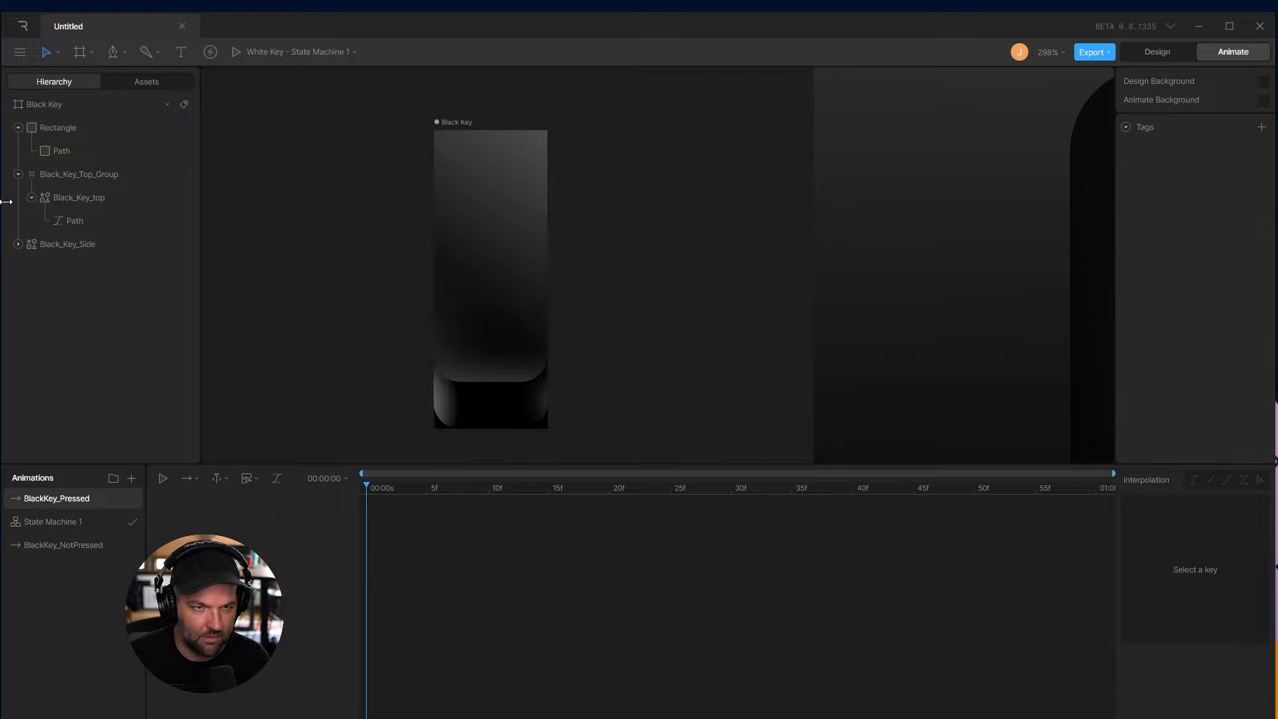
Try lowering Black_Key_Top_Group to a Y position of about 7.71 in BlackKey_Pressed, and undo the move
click(73, 174)
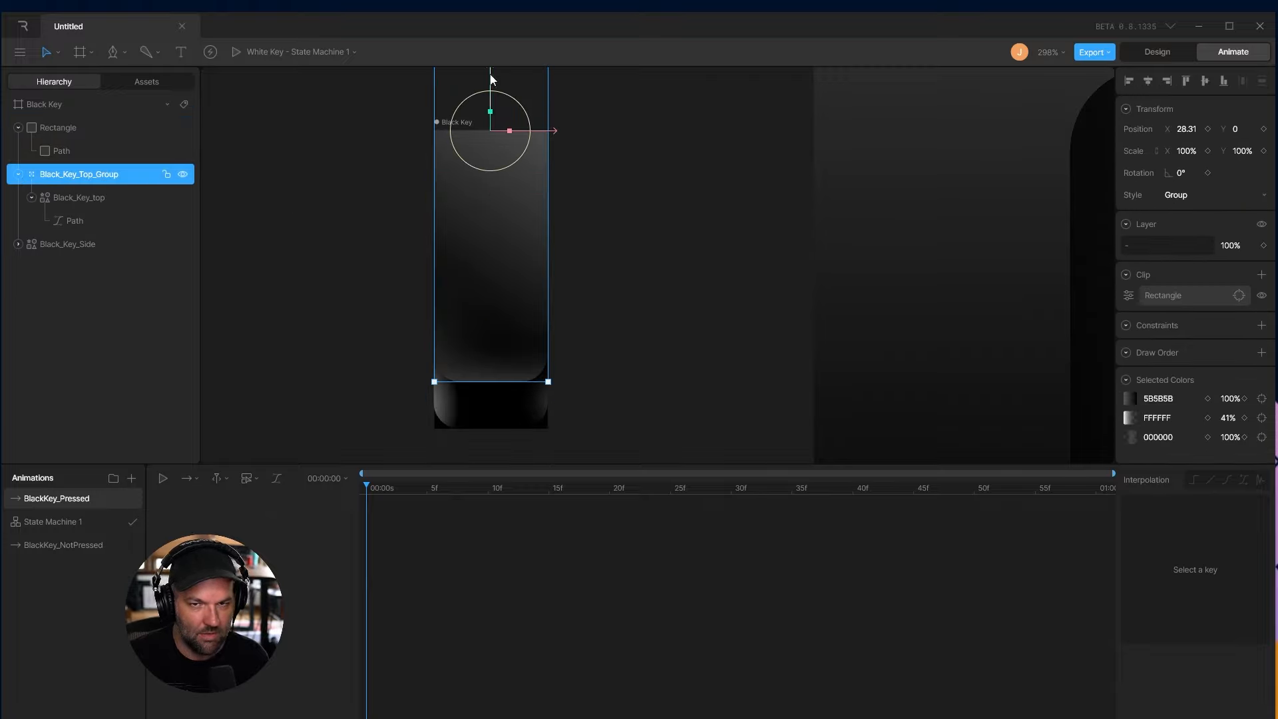
mouse_move(491, 79)
mouse_down()
mouse_move(494, 119)
mouse_move(495, 97)
mouse_up()
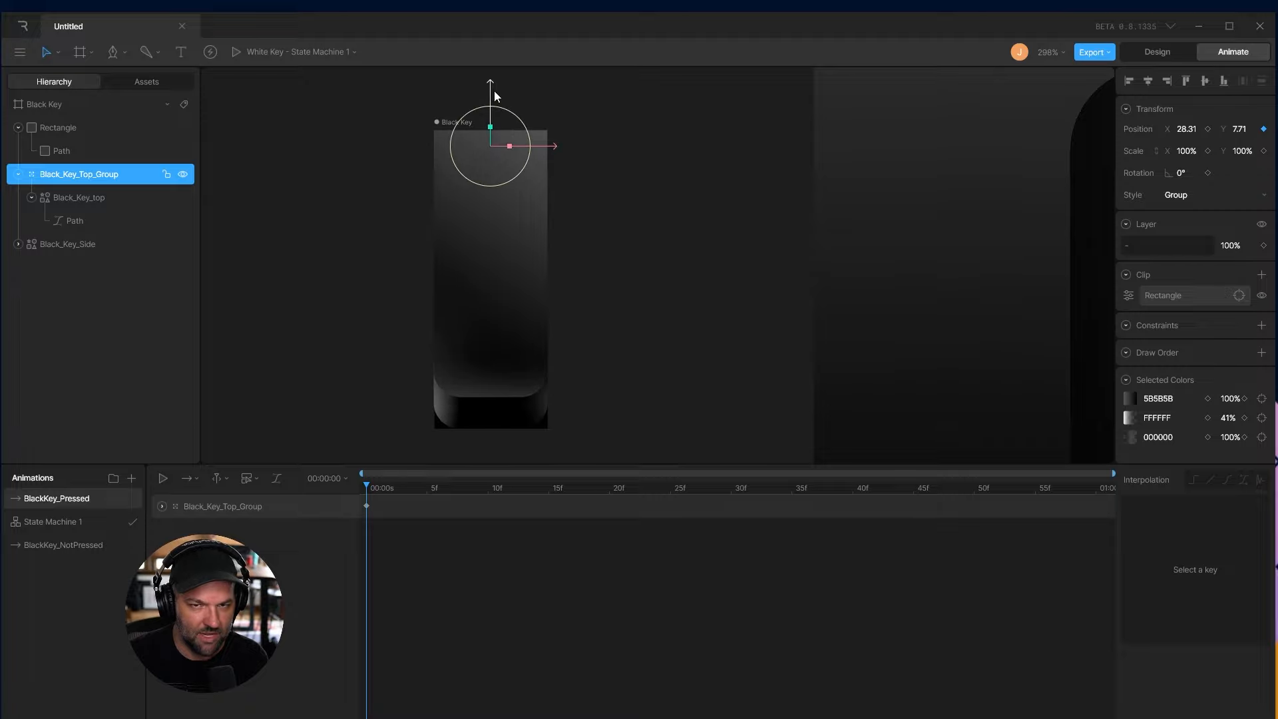
key(ctrl+z)
At frame 0, key Black_Key_Top_Group's Y position at 0 in BlackKey_NotPressed and lower it to about 19.11 in BlackKey_Pressed
click(52, 540)
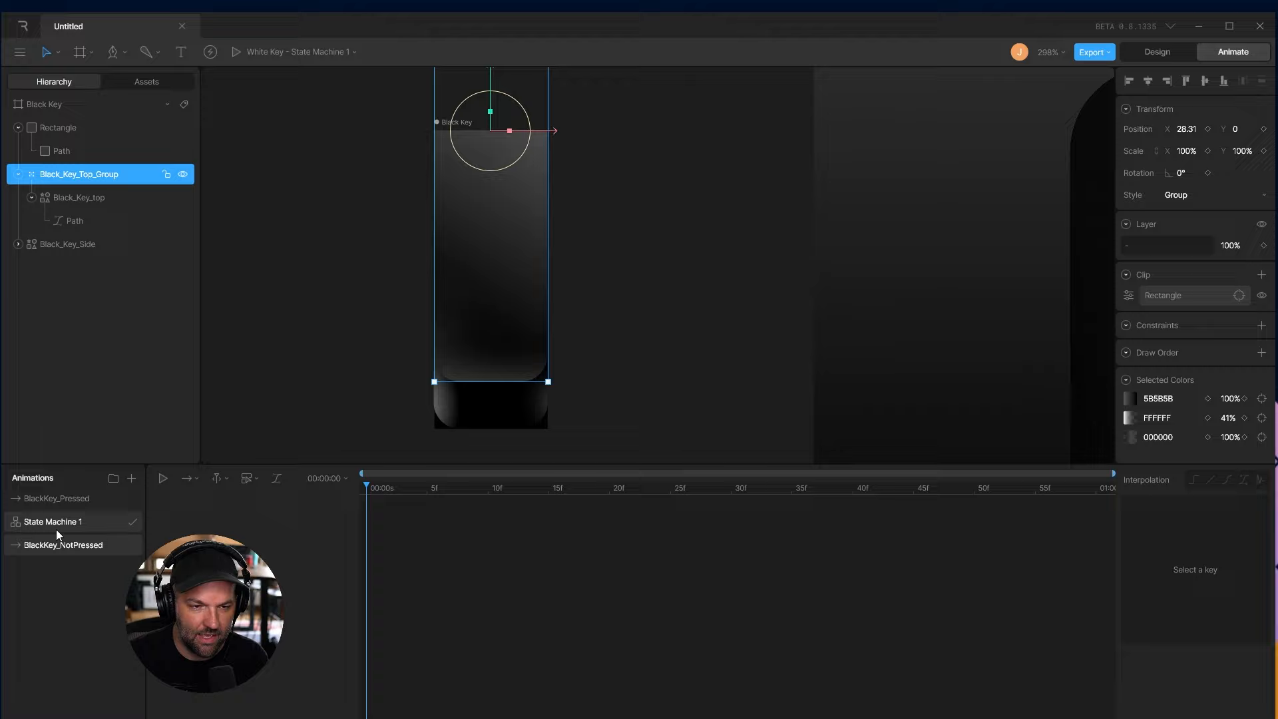
click(1264, 129)
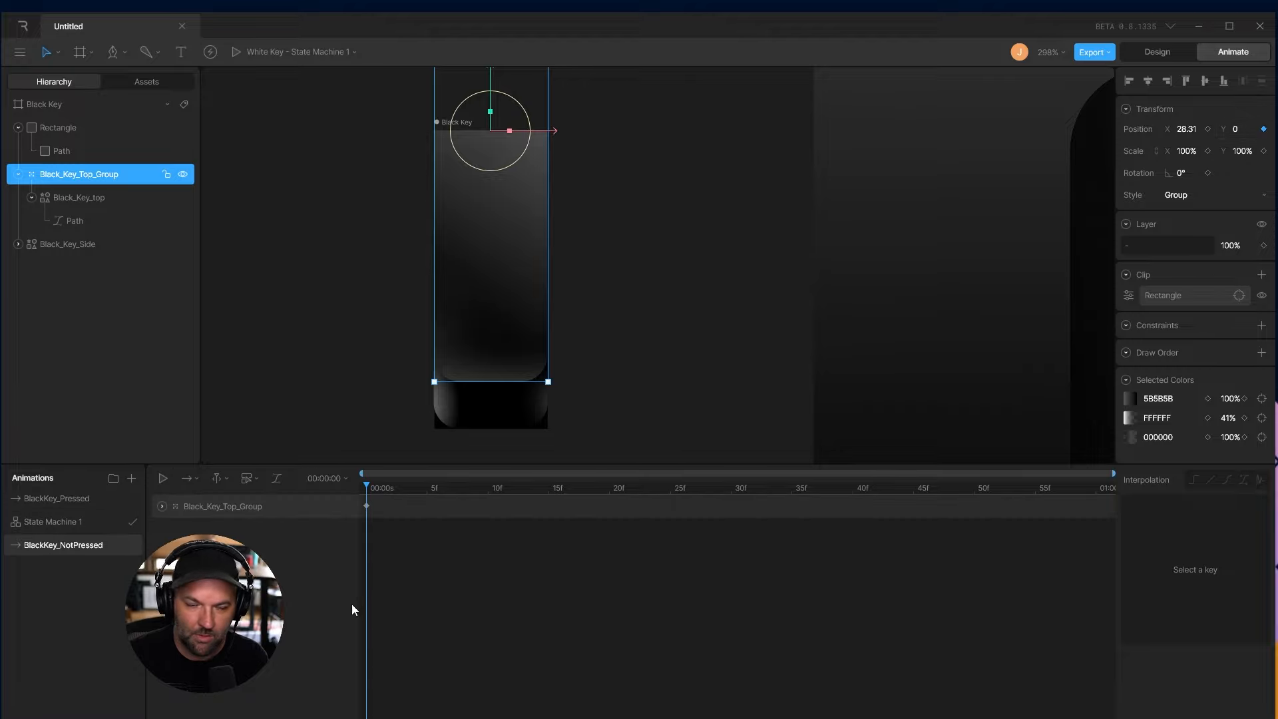
click(56, 498)
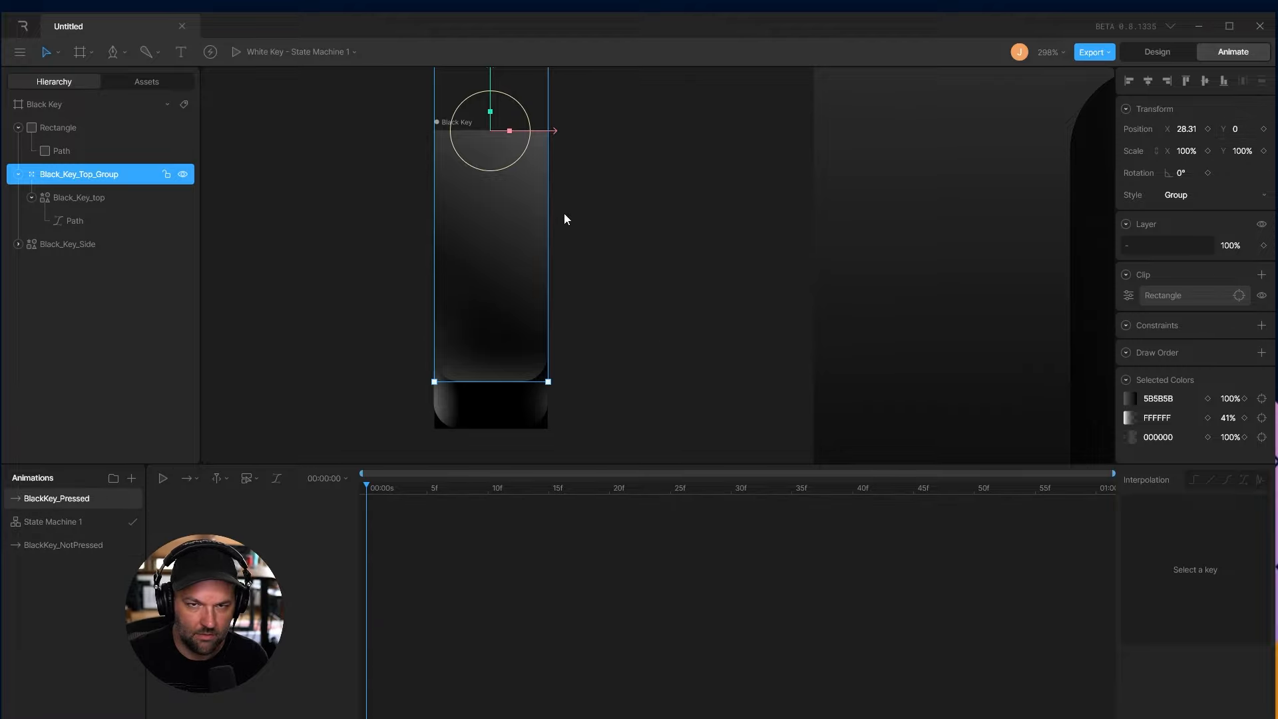
scroll(552, 180, up, 1)
drag(505, 97, 505, 134)
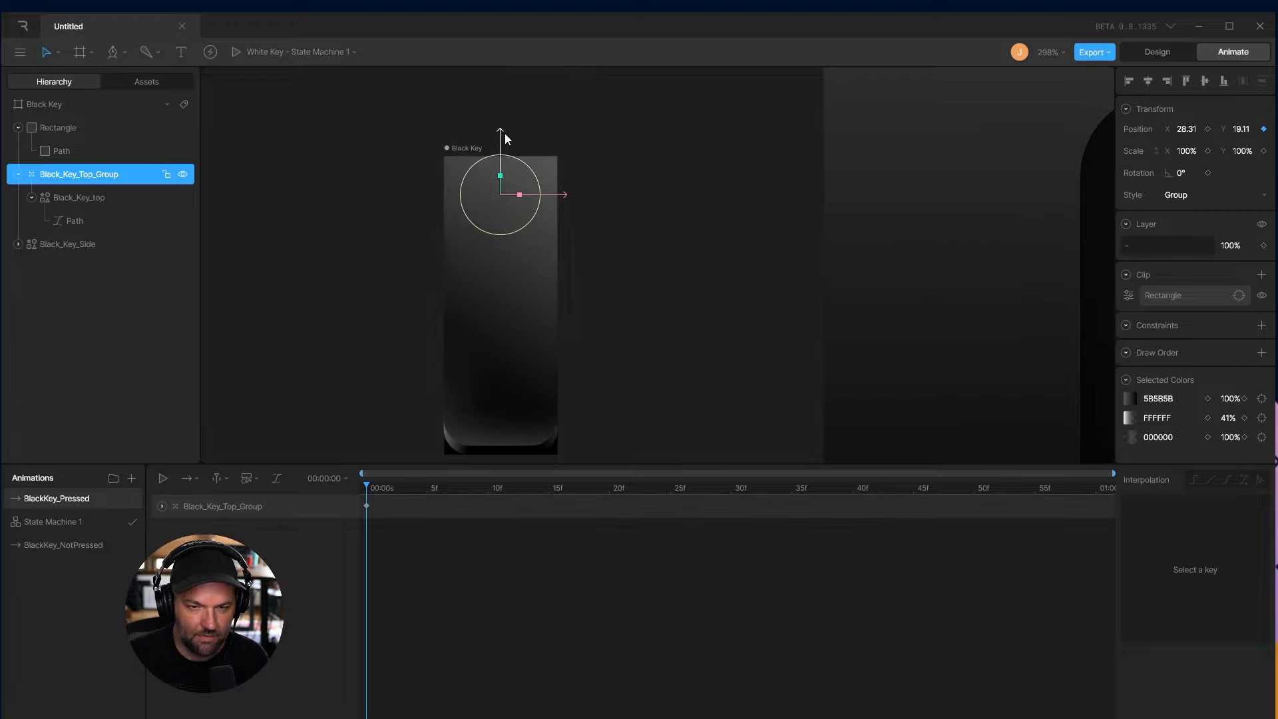
click(752, 366)
Open the black key's State Machine 1 and move the BlackKey_NotPressed state to the lower left of Entry
click(52, 522)
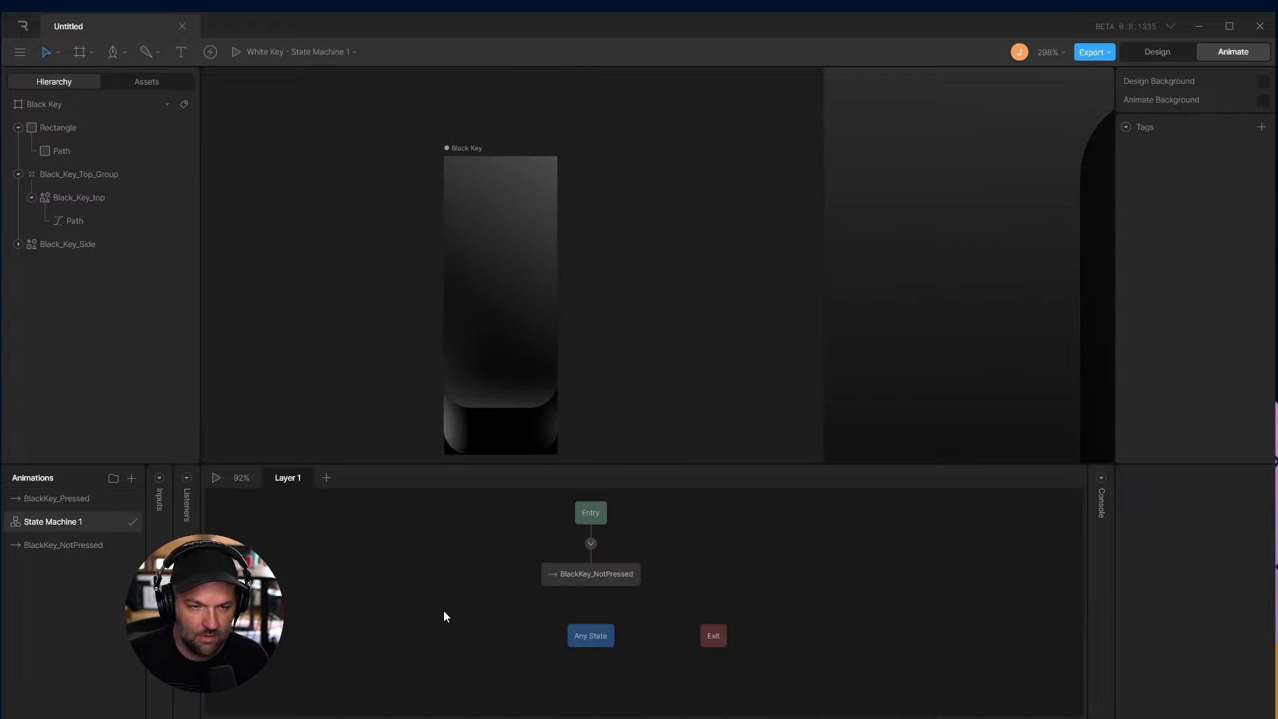
drag(603, 587, 508, 585)
click(626, 573)
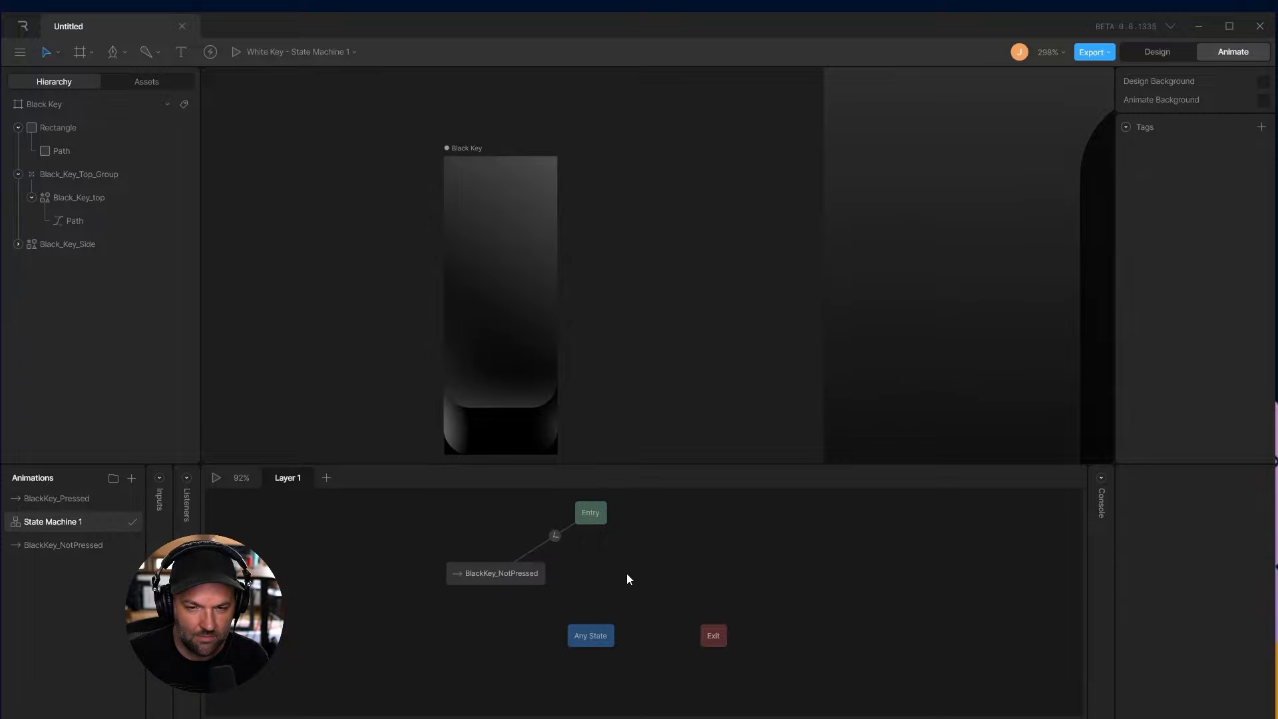
Add a listener targeting Black_Key_Top_Group and name it BlackKey_PressDown
click(531, 218)
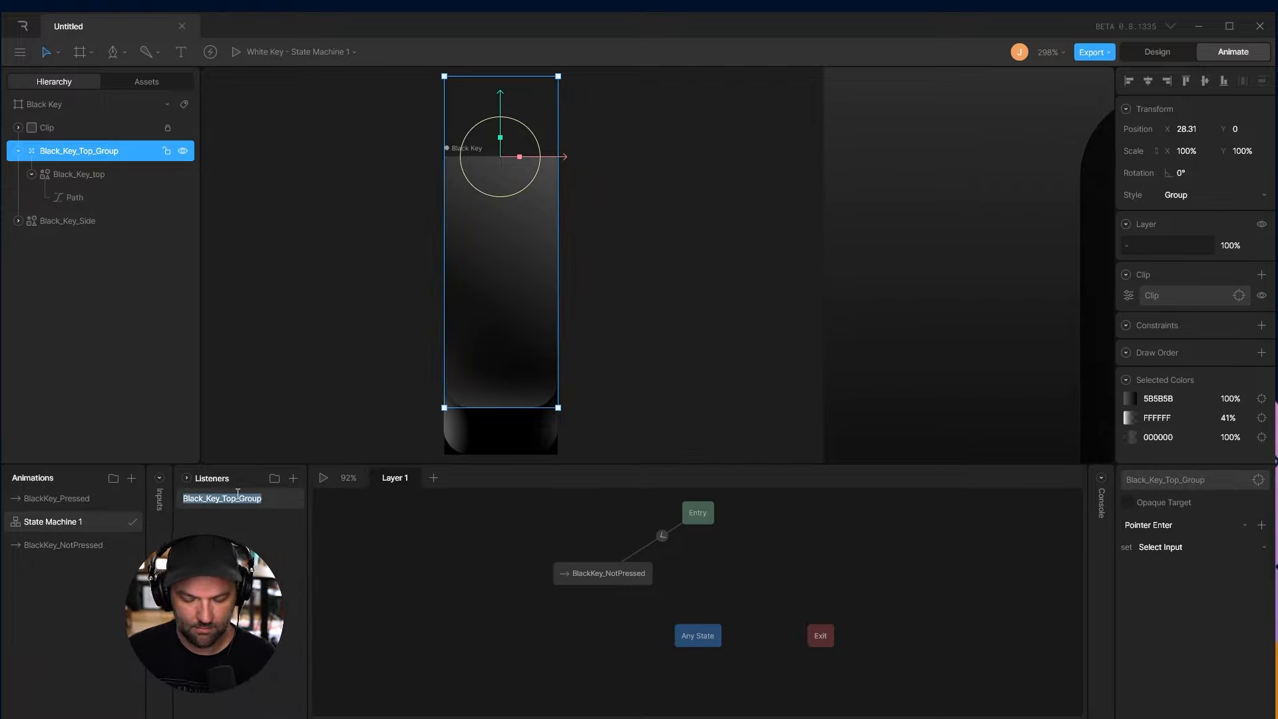
text(Pre)
key(BackSpace)
key(BackSpace)
key(BackSpace)
text(Black_)
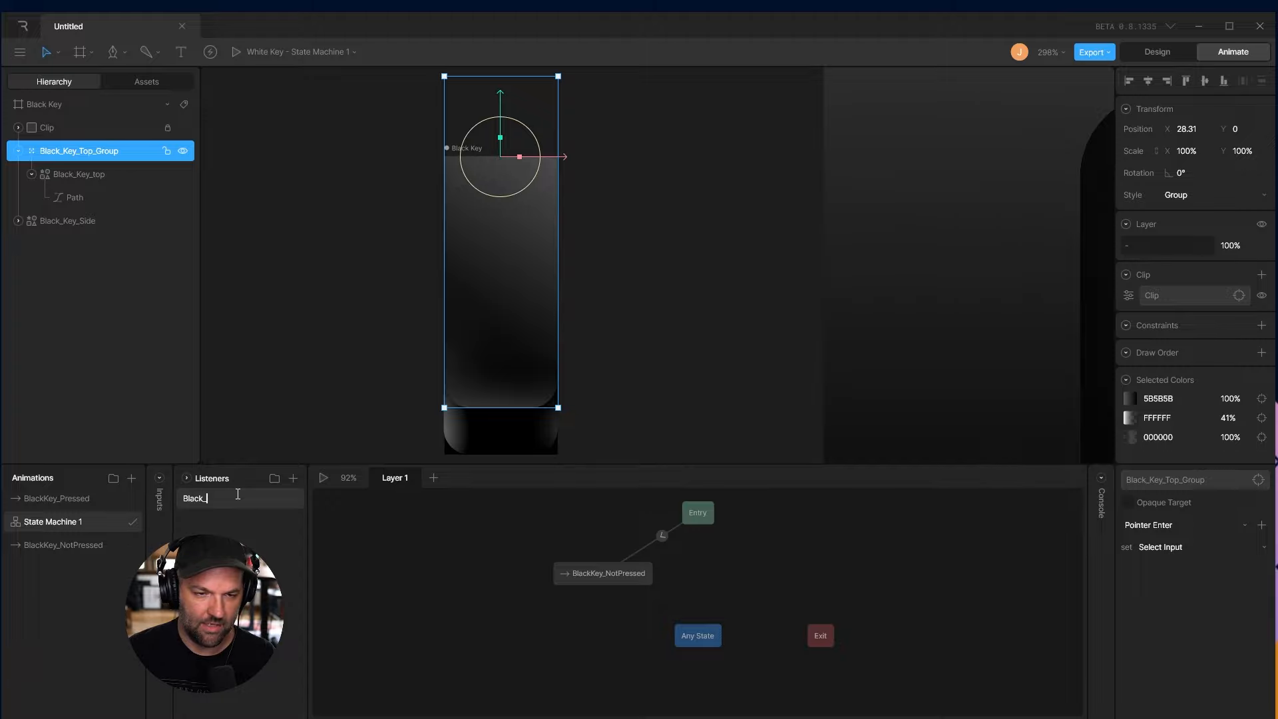
key(BackSpace)
text(Key_Pre)
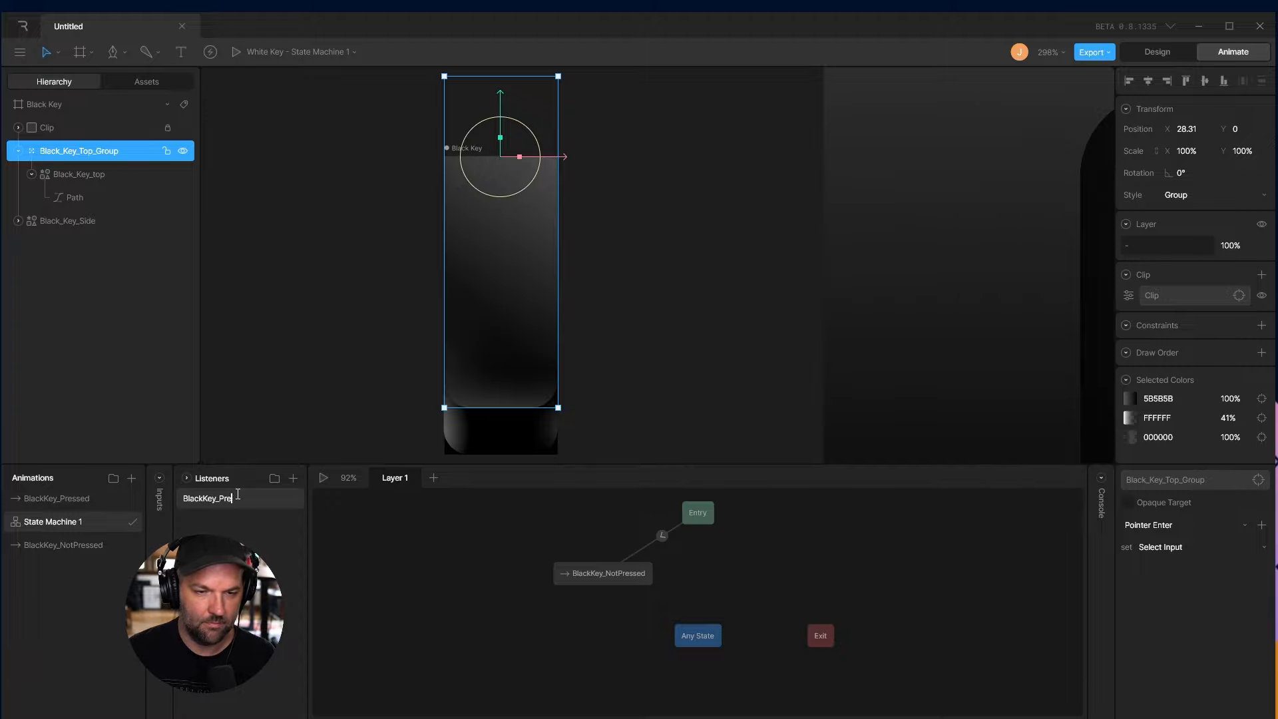
text(ssDown)
key(Return)
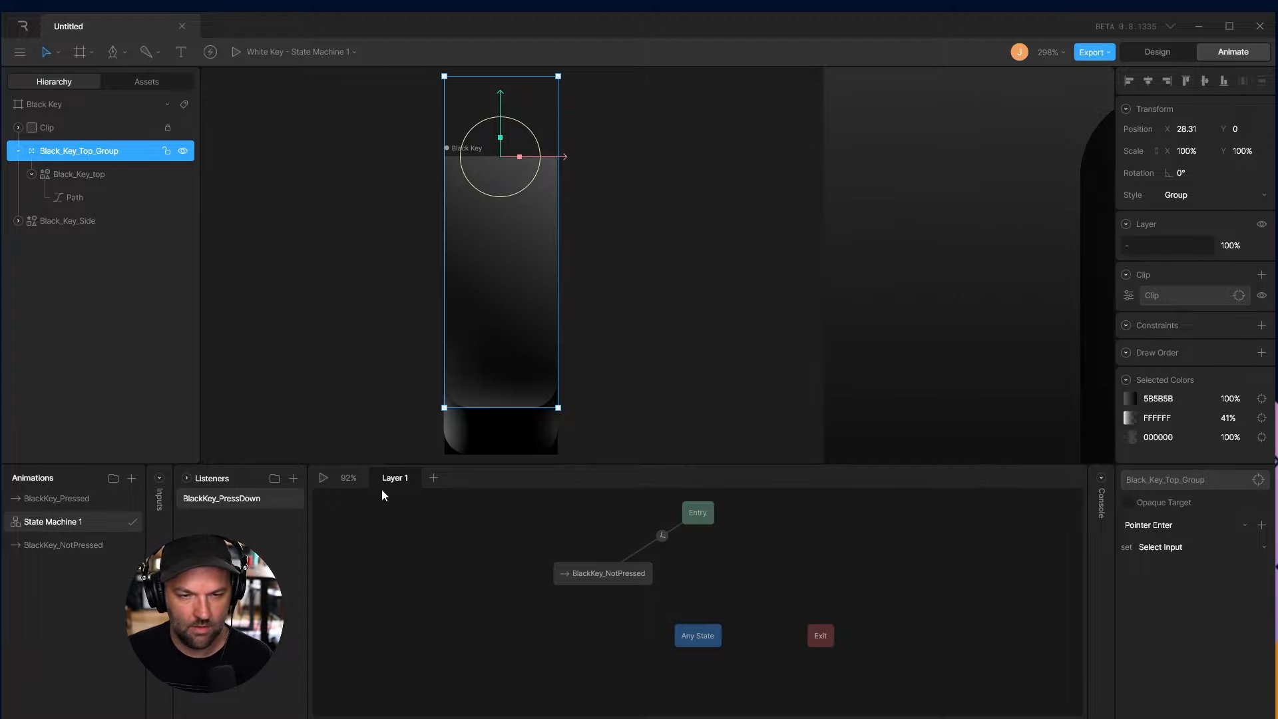
Add a second listener on Black_Key_Top_Group named BlackKey_Lift, and set the BlackKey_PressDown listener's event to Pointer Down
click(291, 478)
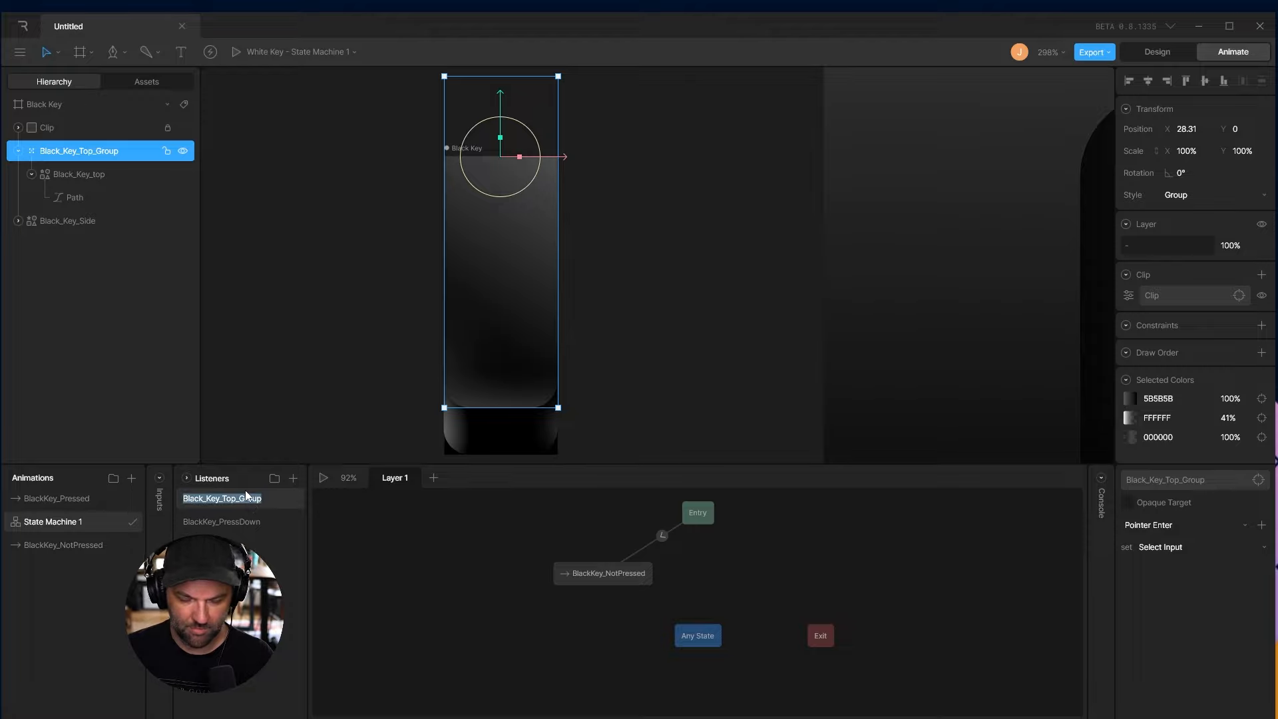
text(BlackK)
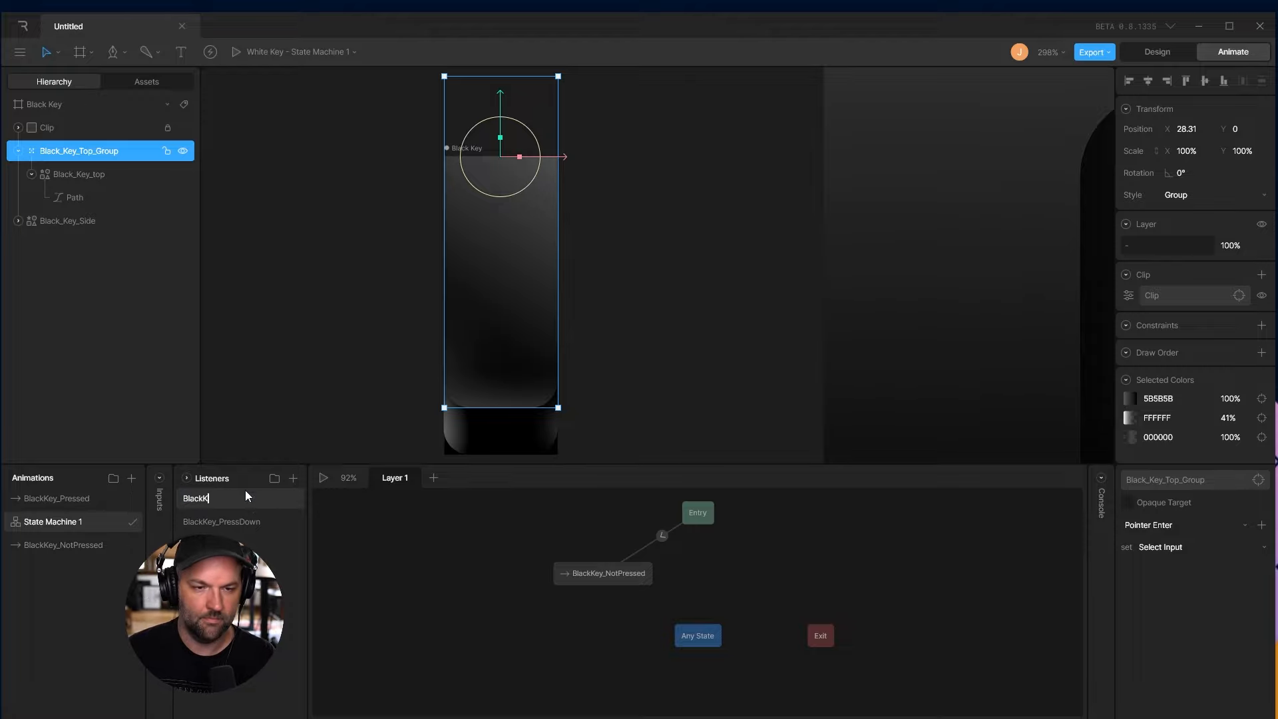
text(ey_Pull)
key(BackSpace)
key(BackSpace)
key(BackSpace)
key(BackSpace)
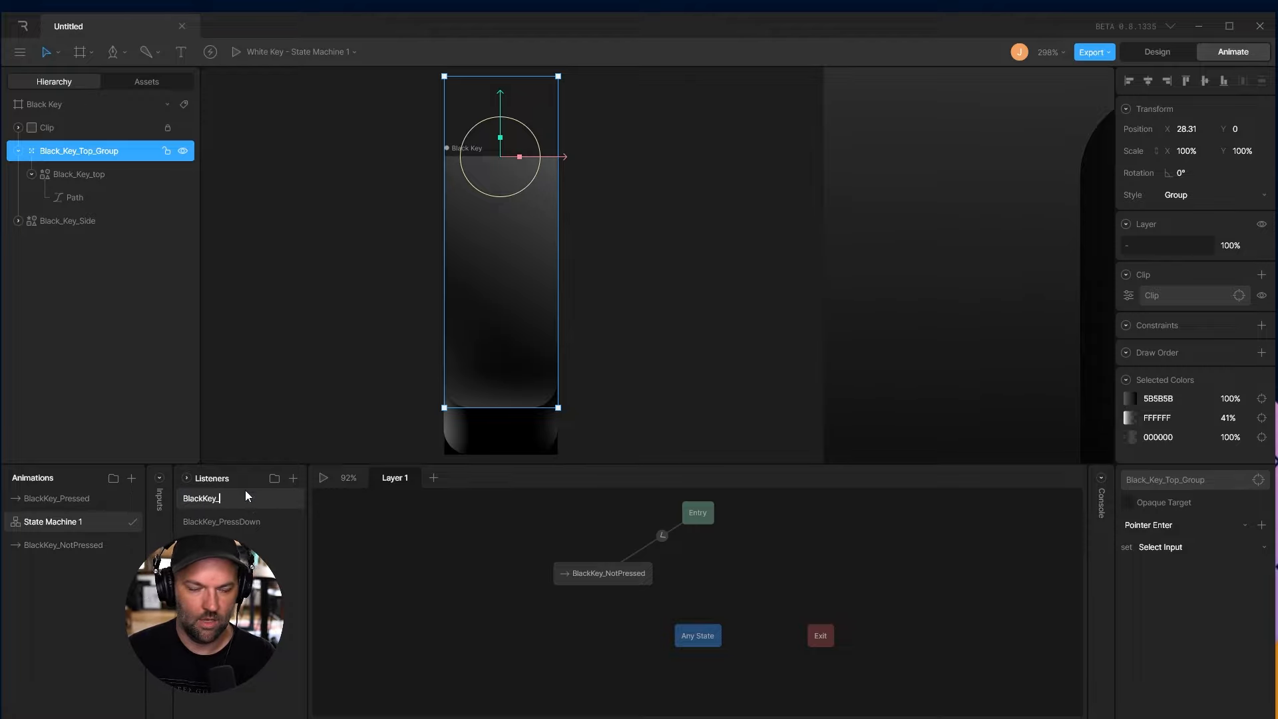
text(Lift)
click(1210, 525)
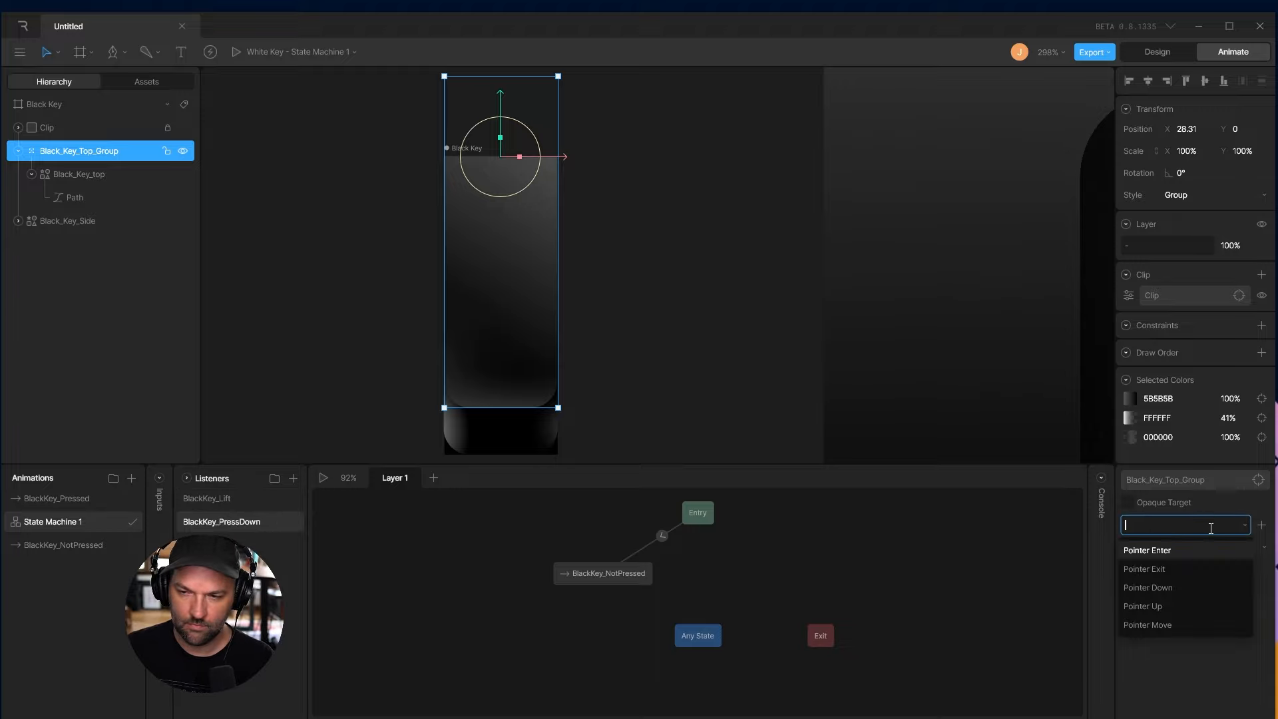
click(1184, 586)
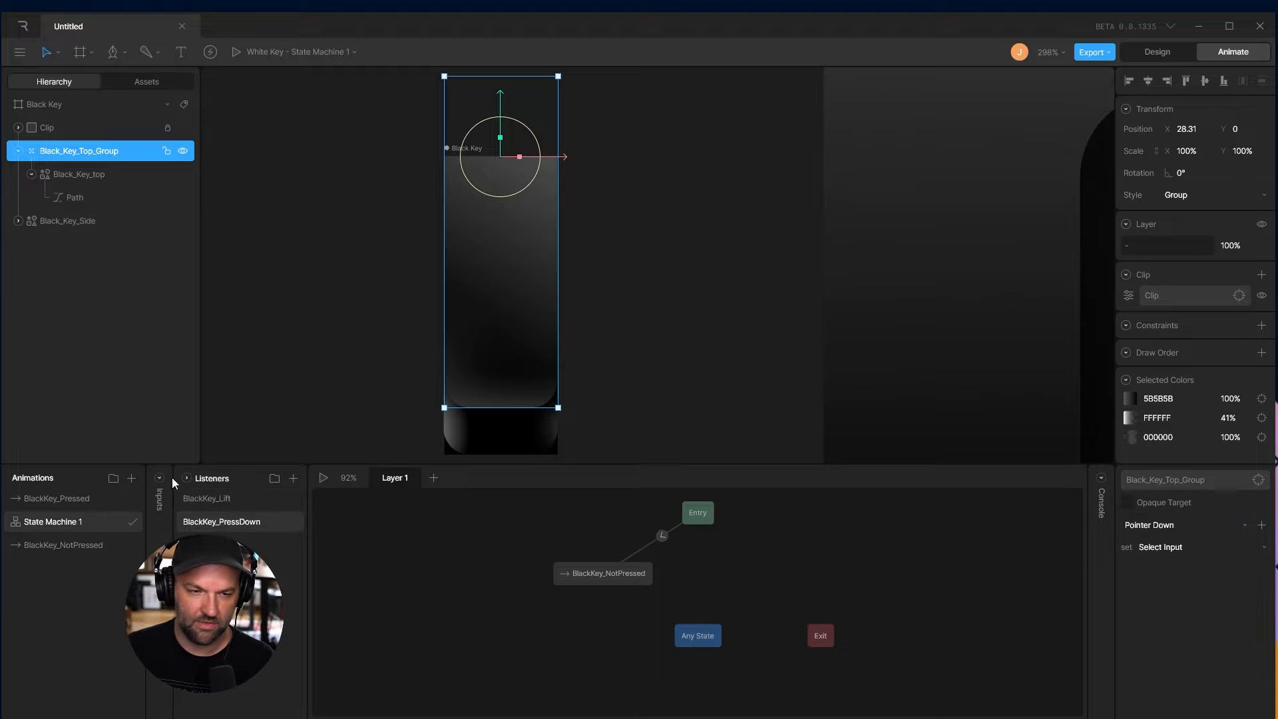
Add a boolean input to the state machine and name it "BlackKey_Pressed?"
click(158, 478)
click(265, 478)
click(261, 533)
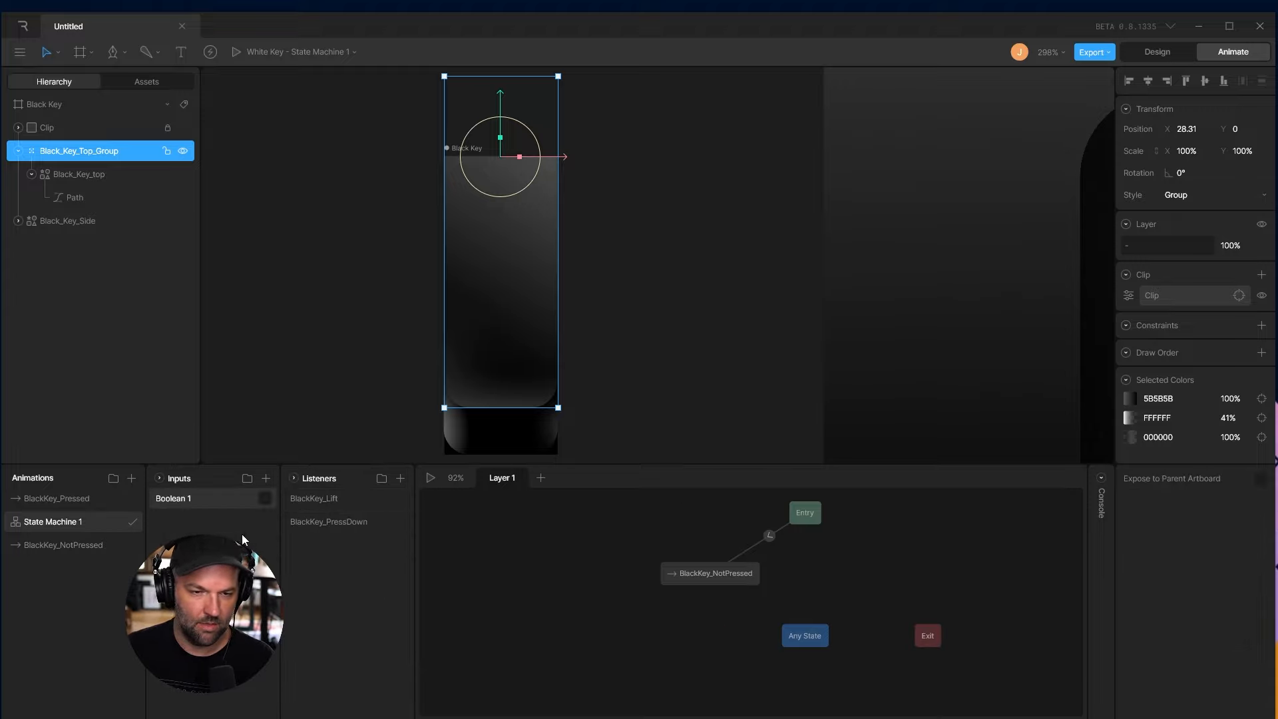
double_click(181, 499)
text(Blak)
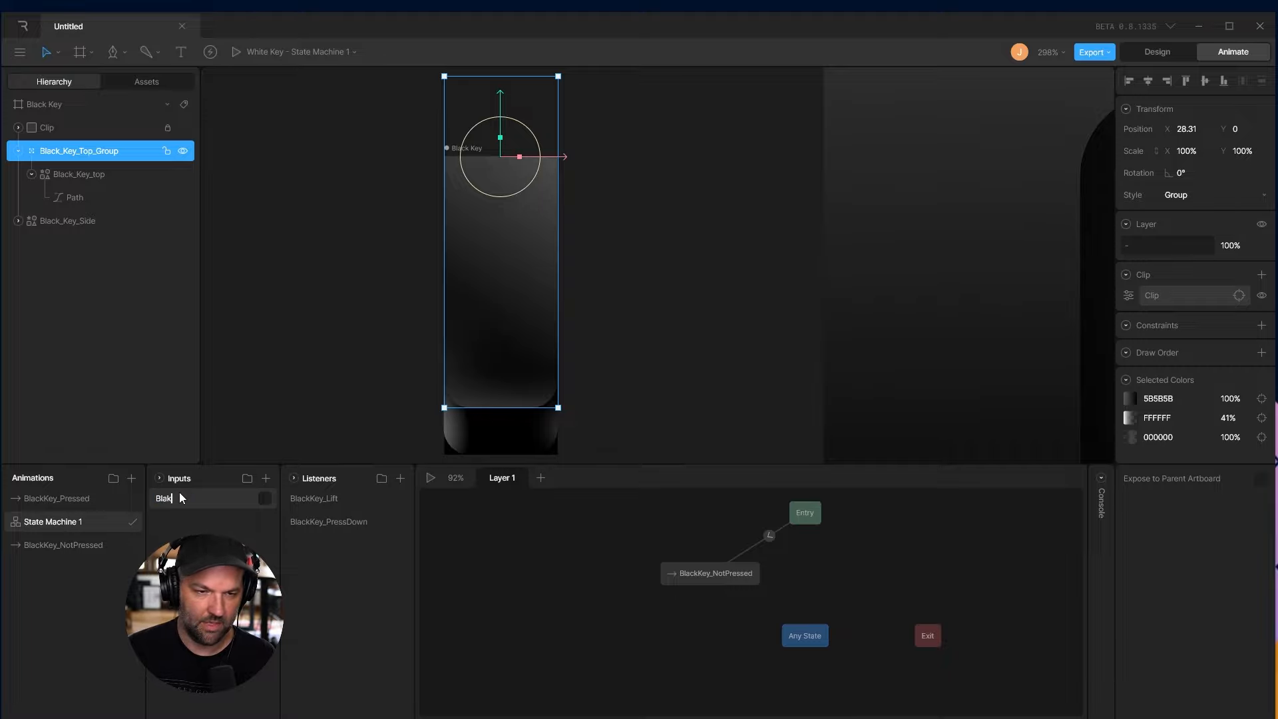
key(BackSpace)
text(ckKey_)
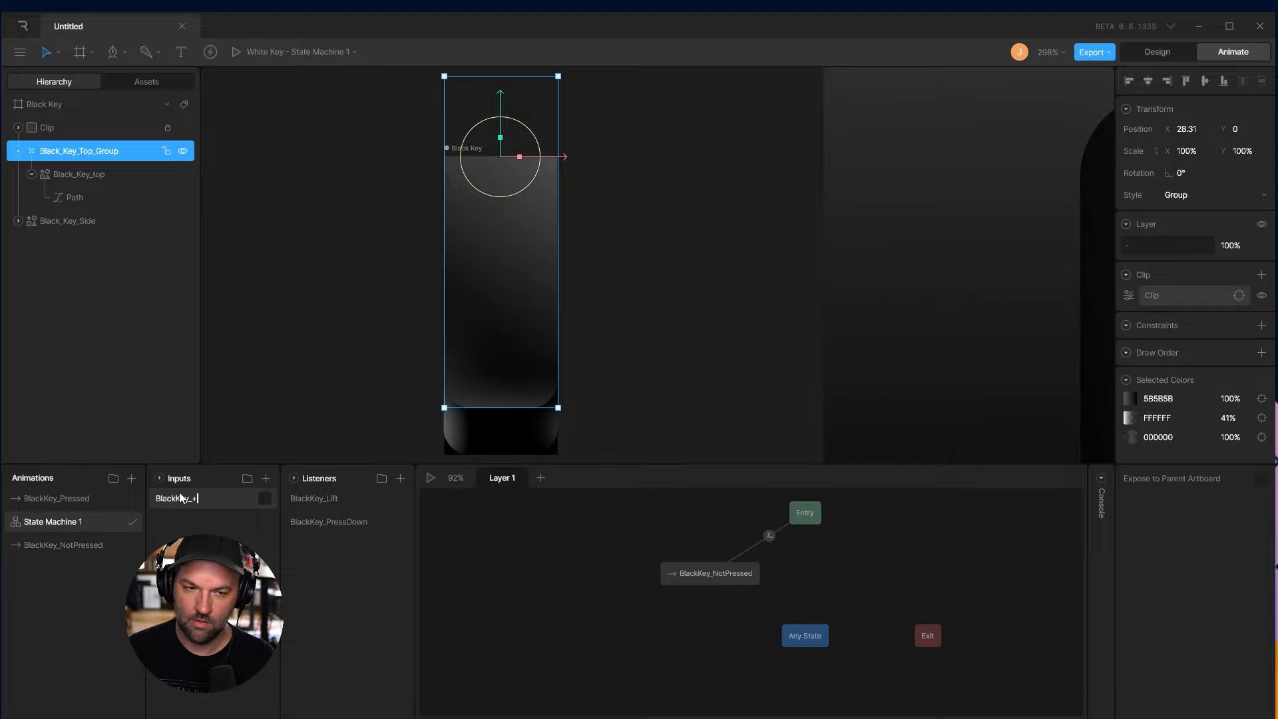
text(Pressed?)
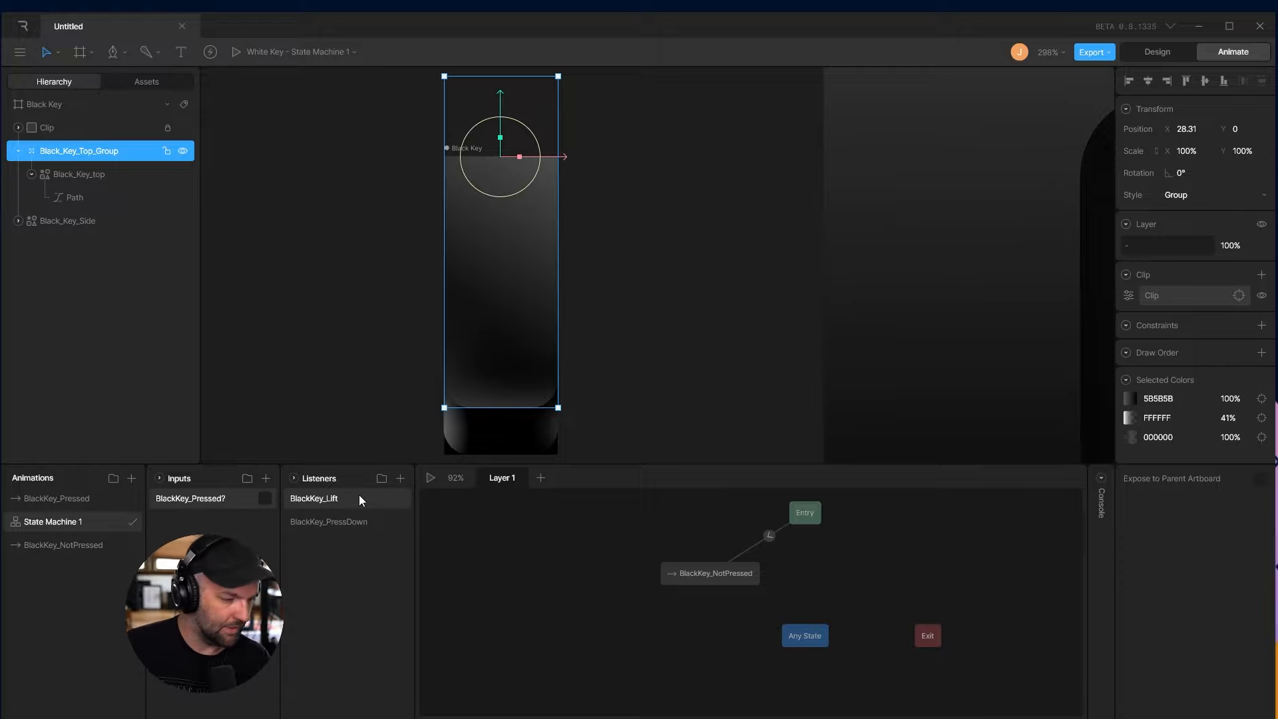
Make the BlackKey_PressDown listener set the "BlackKey_Pressed?" input to true
click(327, 522)
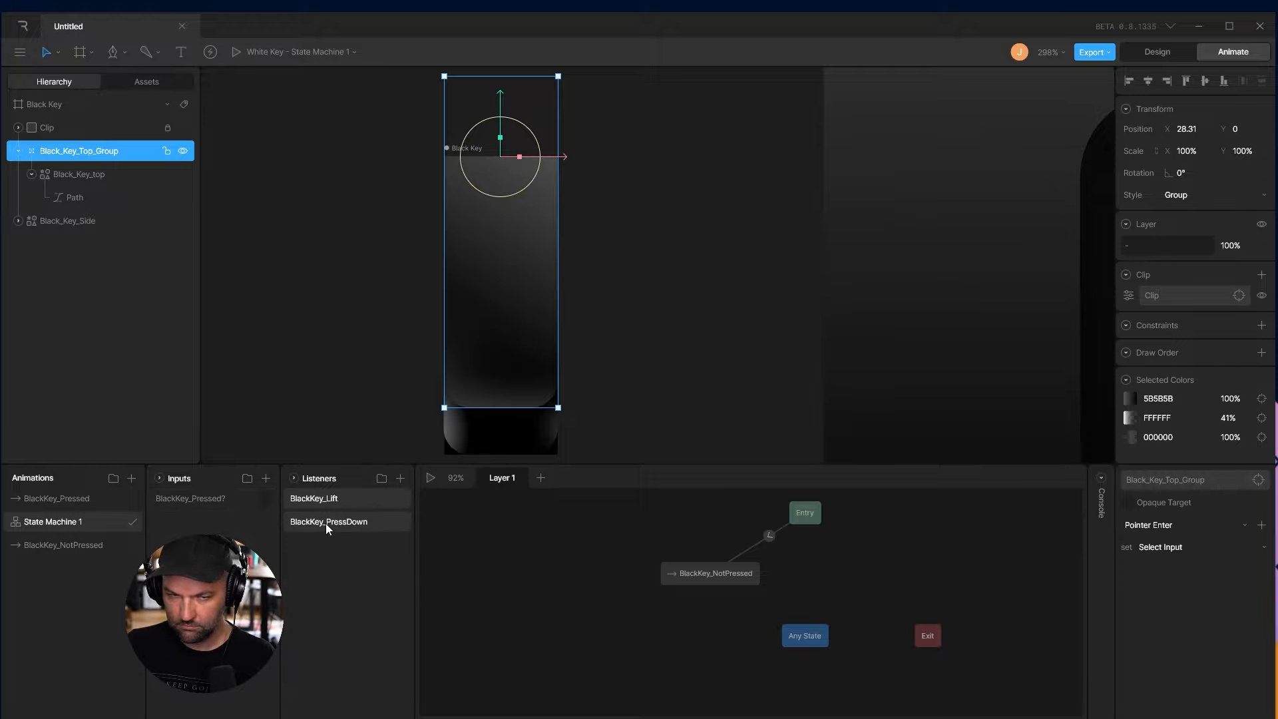
click(1197, 546)
click(1191, 569)
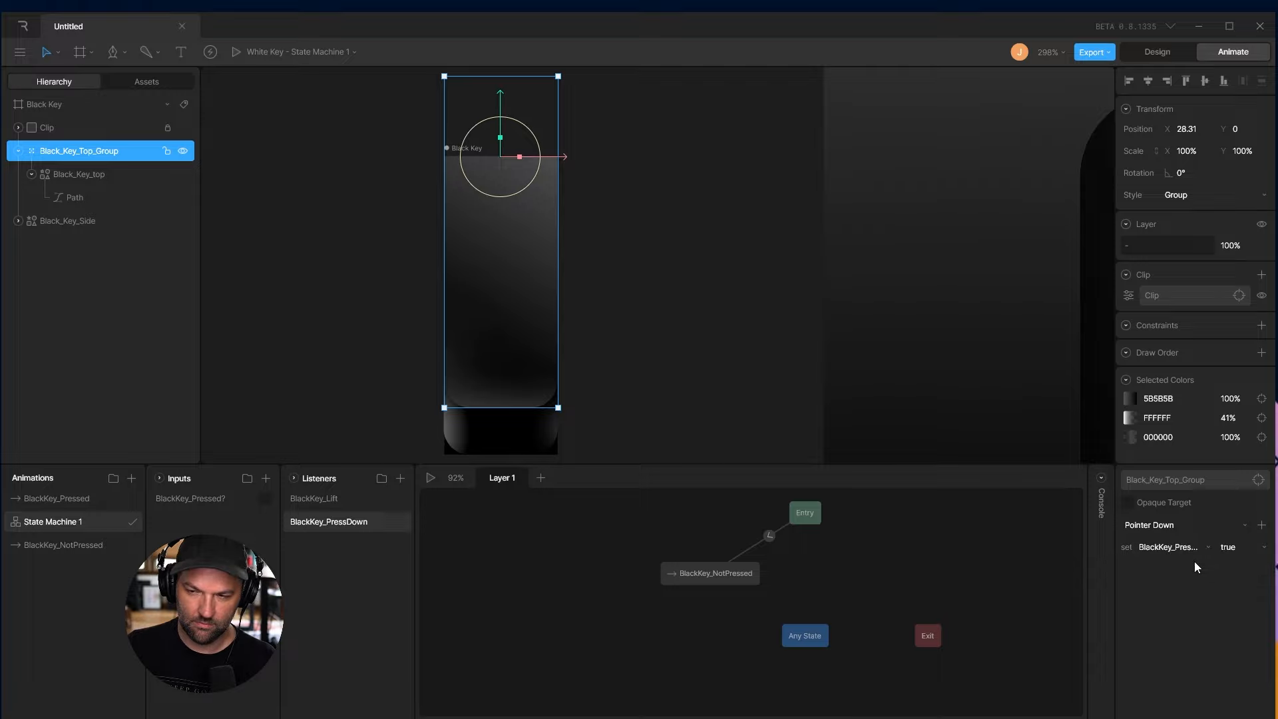
Set the BlackKey_Lift listener's event to Pointer Up and make it set "BlackKey_Pressed?" to false
click(297, 496)
click(1211, 532)
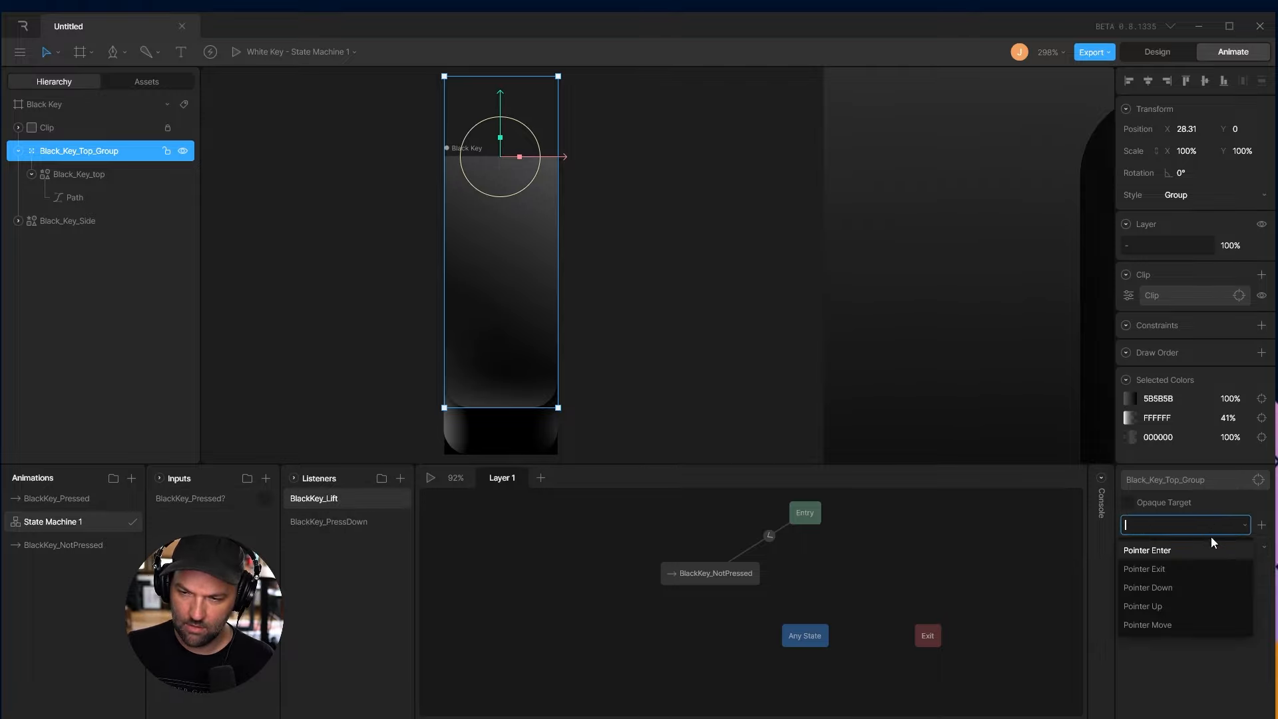
click(1195, 604)
click(1201, 547)
click(1198, 568)
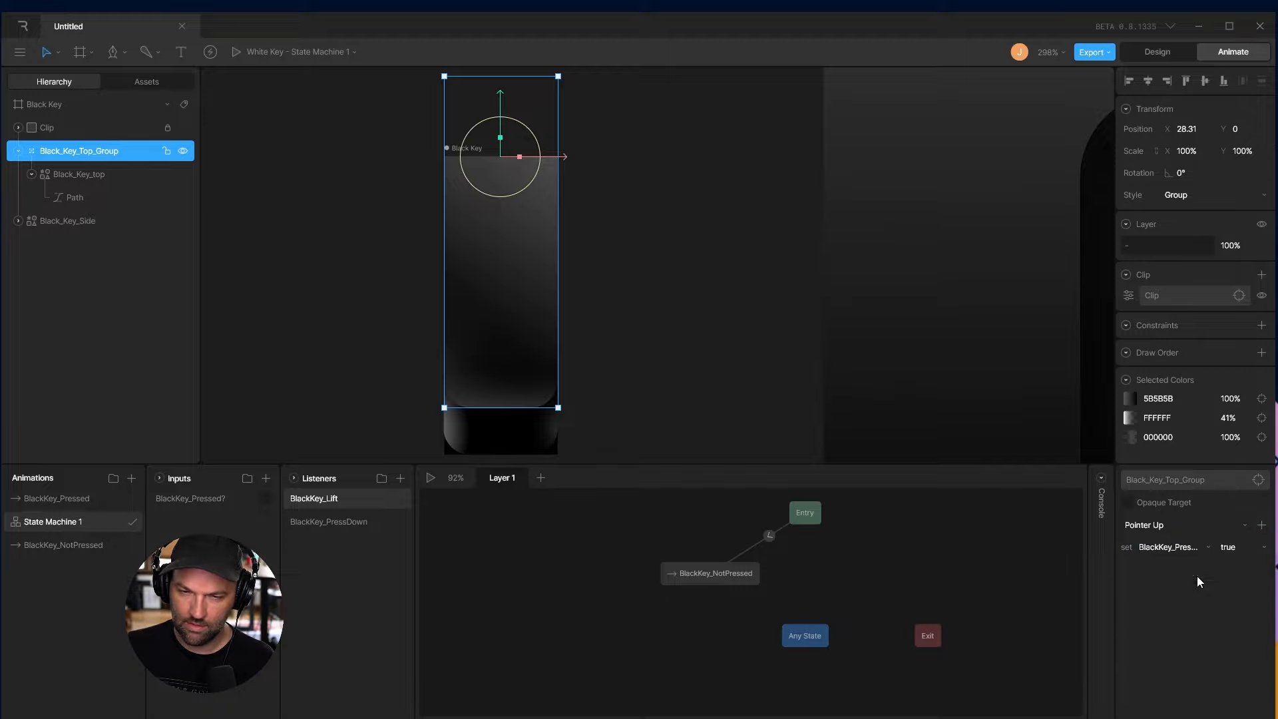
click(1230, 547)
click(1232, 560)
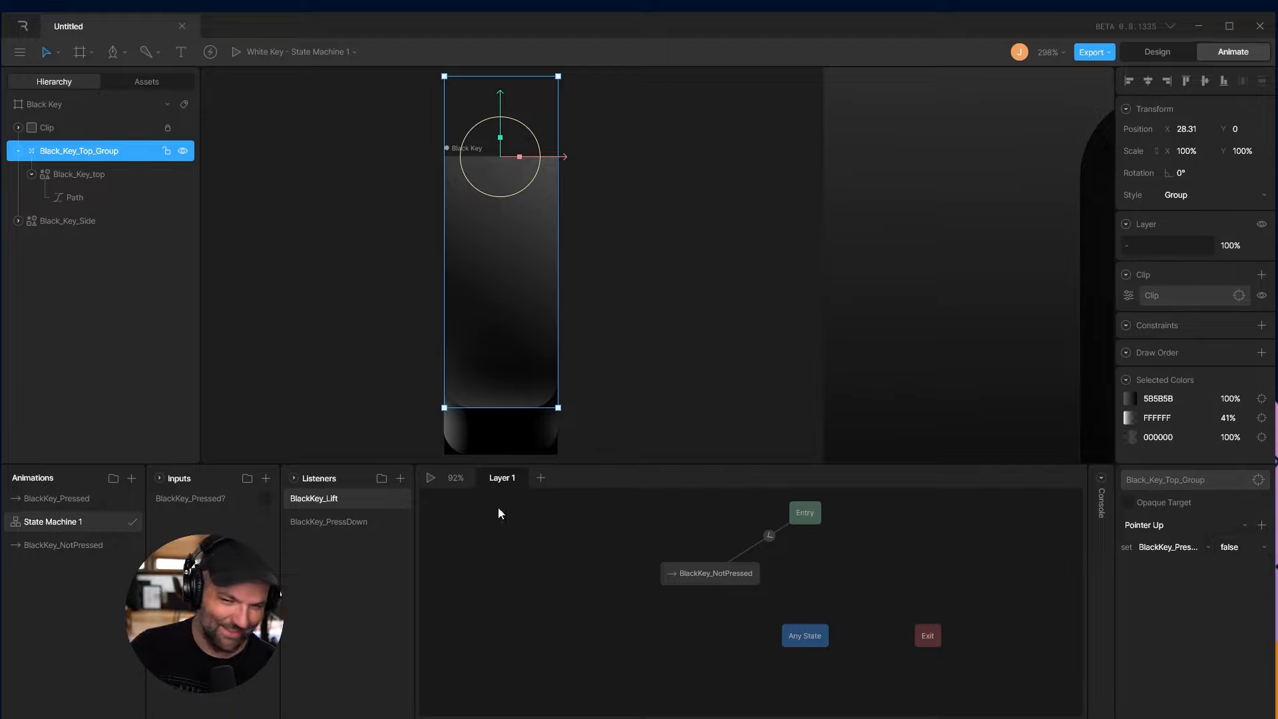
Rearrange the state graph so the Entry and BlackKey_NotPressed states sit closer together, with BlackKey_NotPressed just below Entry
drag(706, 584, 752, 587)
drag(805, 519, 789, 518)
click(774, 574)
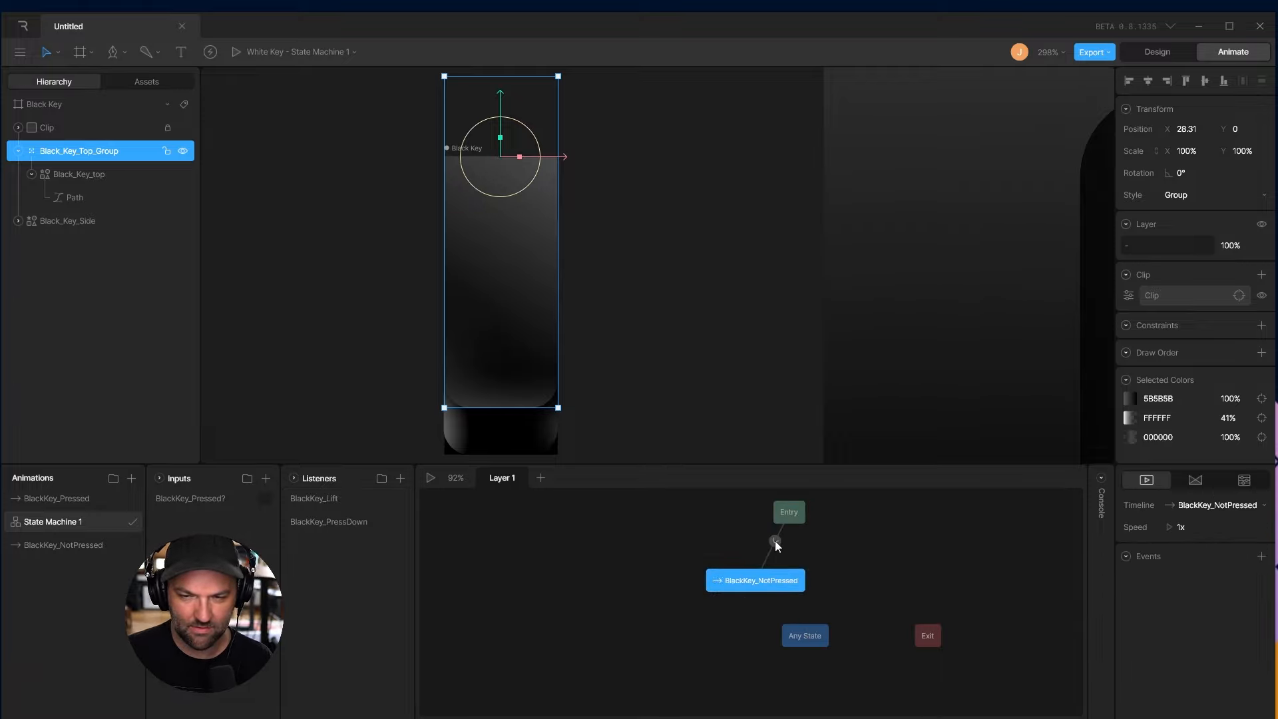
click(775, 541)
click(770, 576)
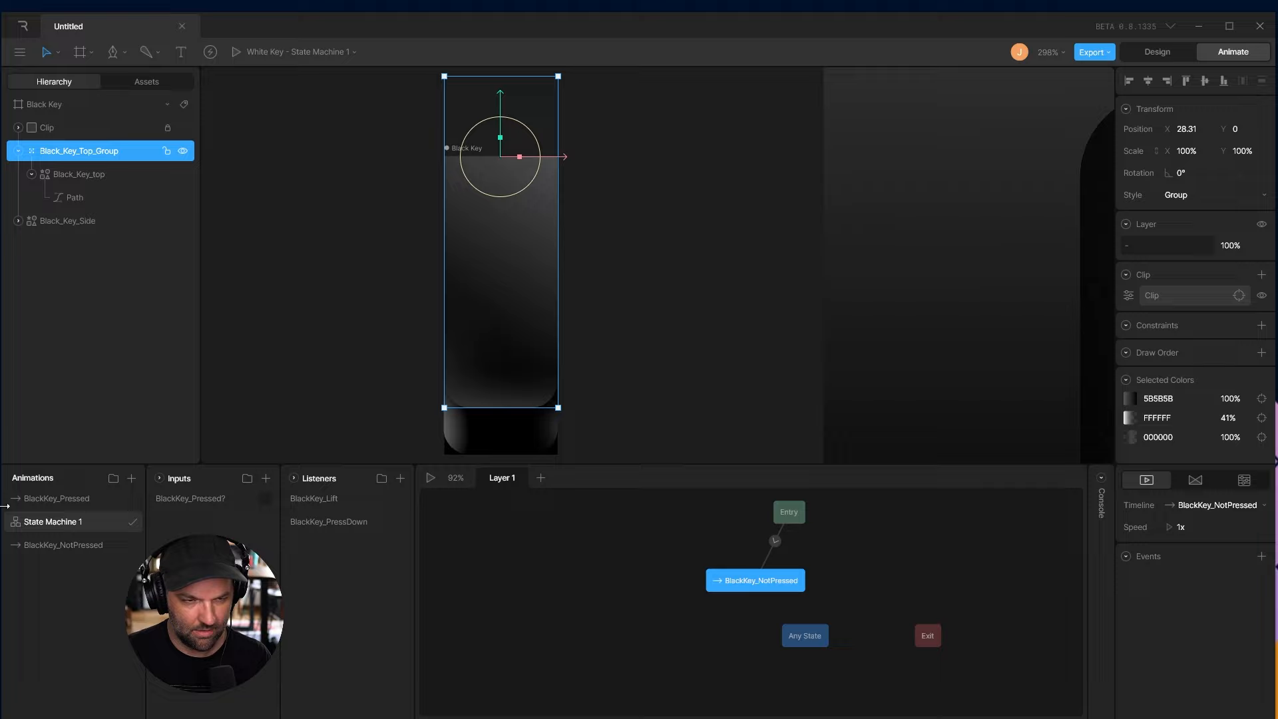
Add BlackKey_Pressed as a state beside BlackKey_NotPressed, with a transition to it conditioned on "BlackKey_Pressed?" being true
drag(74, 505, 887, 579)
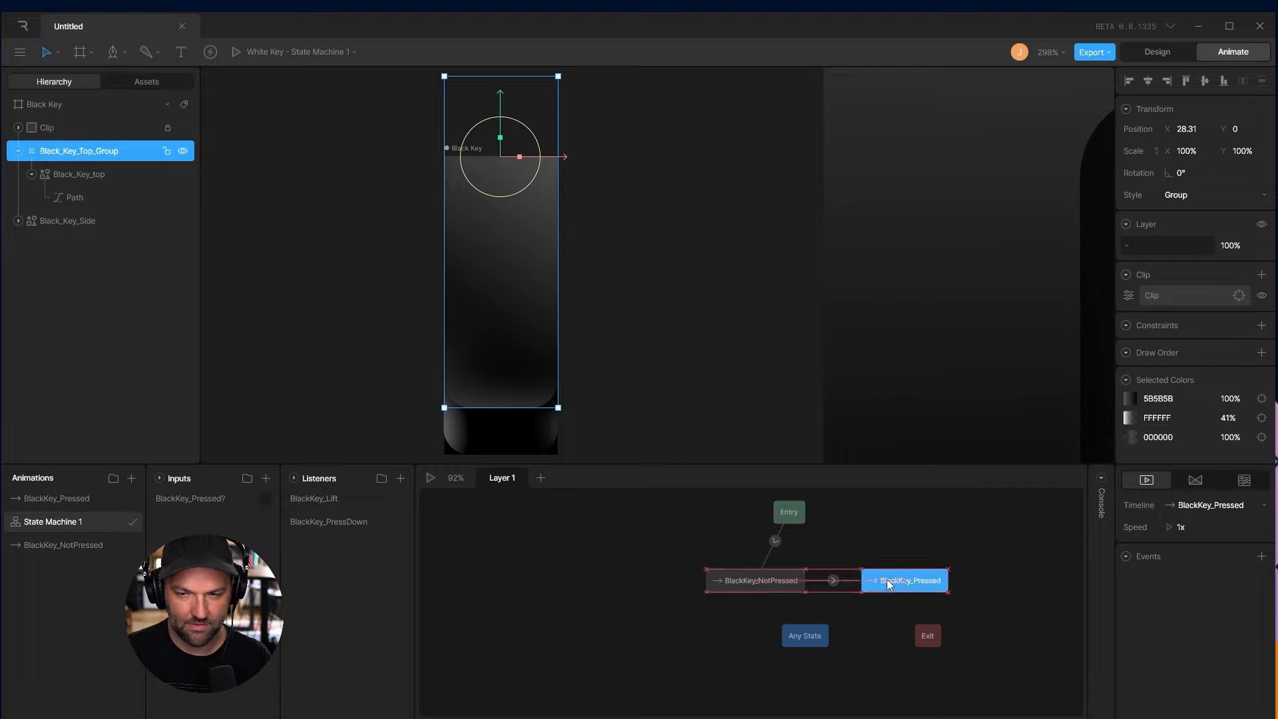
click(834, 580)
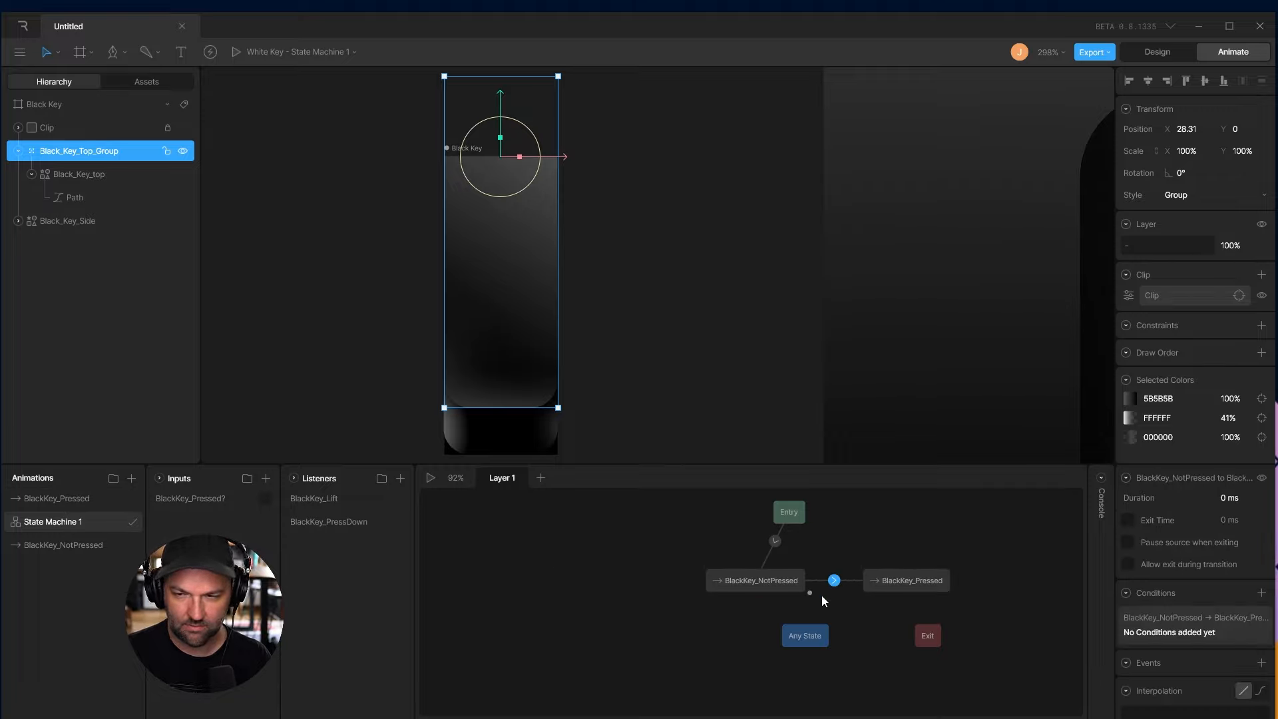
click(1261, 598)
click(1158, 636)
click(1186, 663)
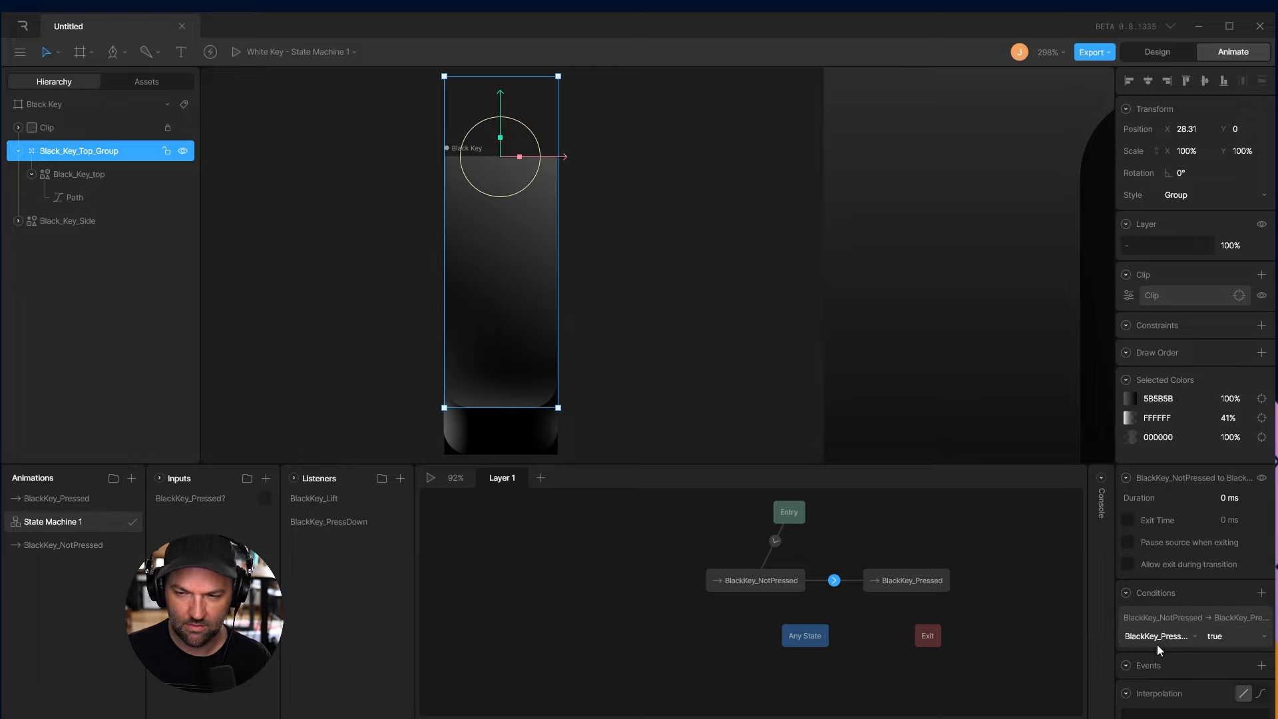
Create a return transition from BlackKey_Pressed to BlackKey_NotPressed, conditioned on "BlackKey_Pressed?" being false, and space the two states slightly farther apart
drag(858, 587, 797, 586)
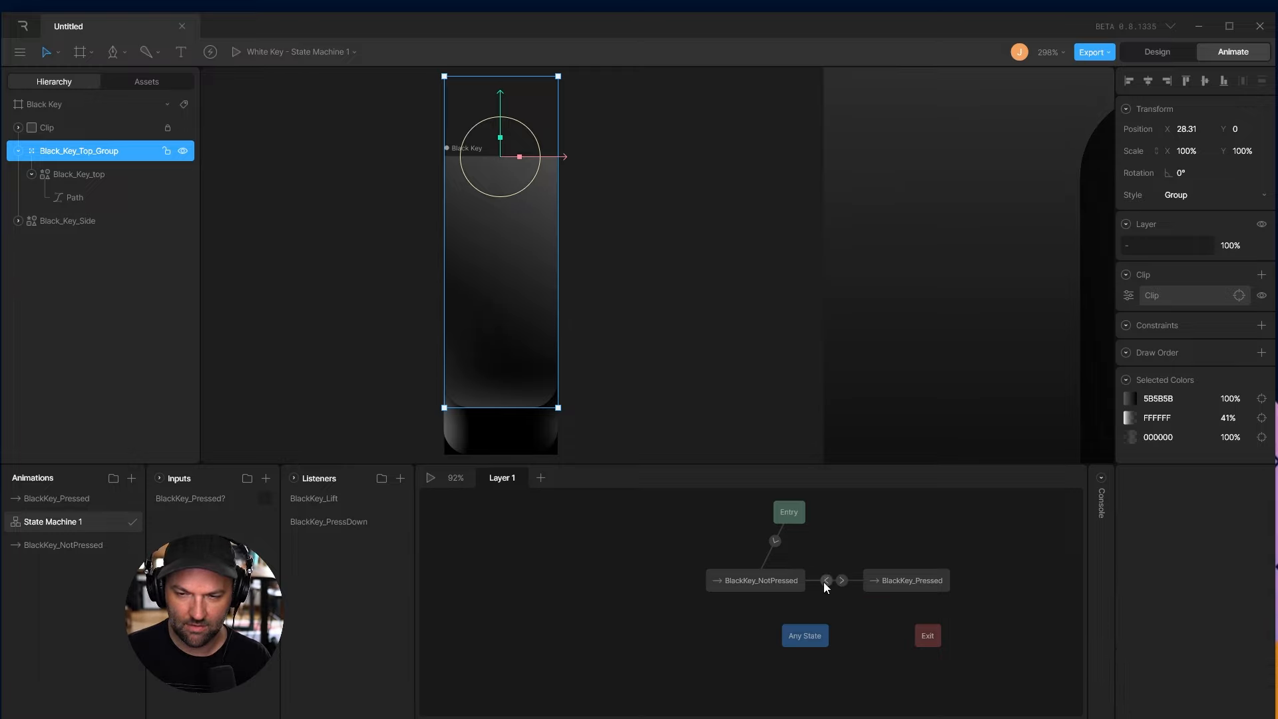
click(825, 582)
click(1262, 663)
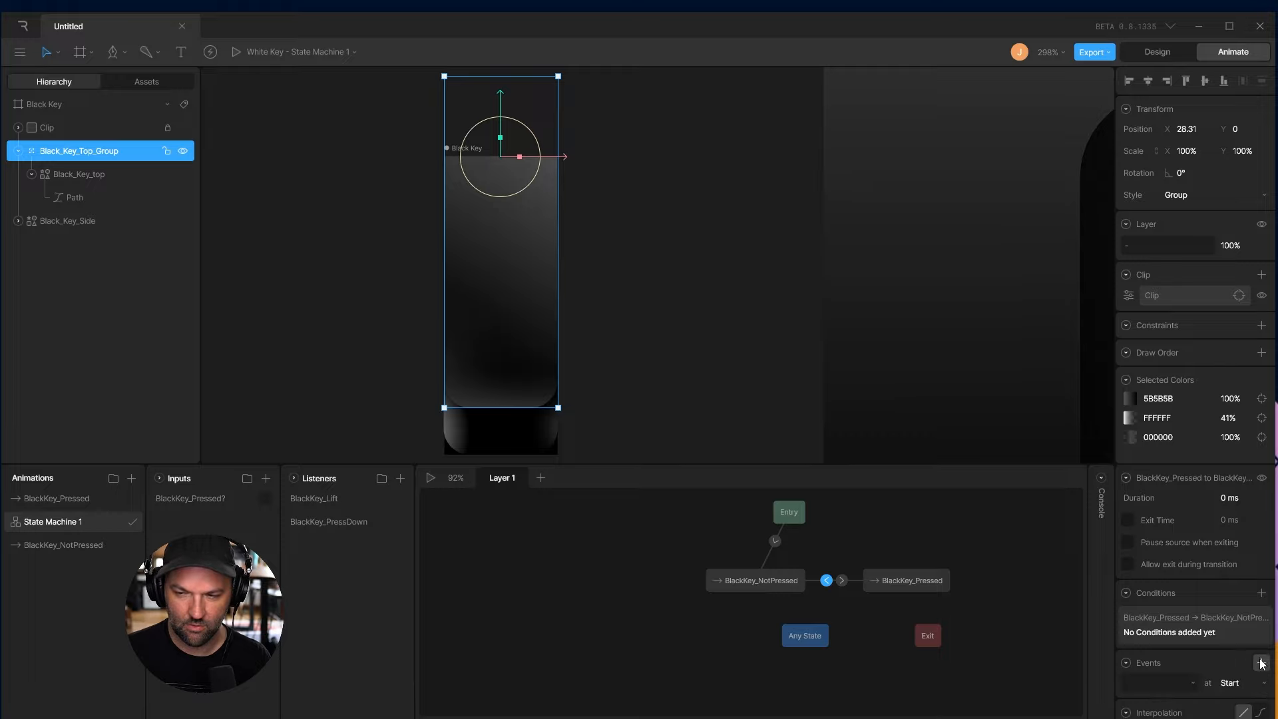
key(ctrl+z)
click(1262, 593)
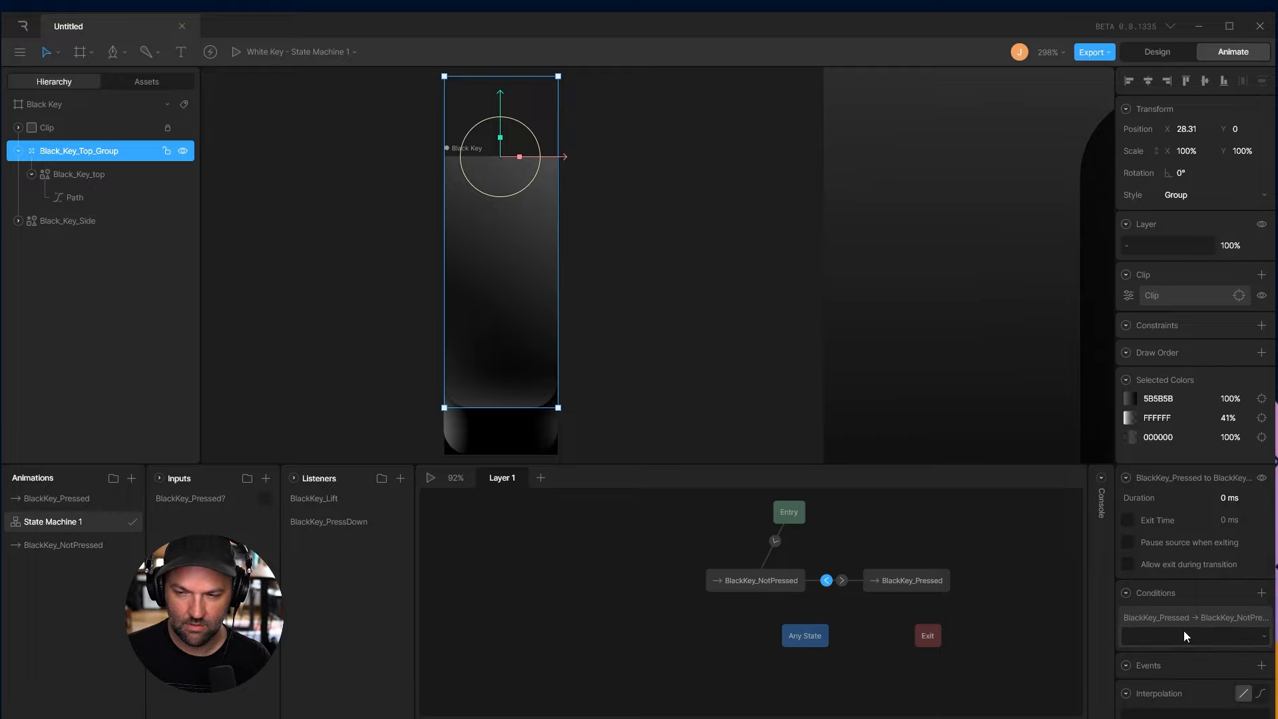
click(1185, 634)
click(1188, 662)
click(1230, 639)
click(1228, 656)
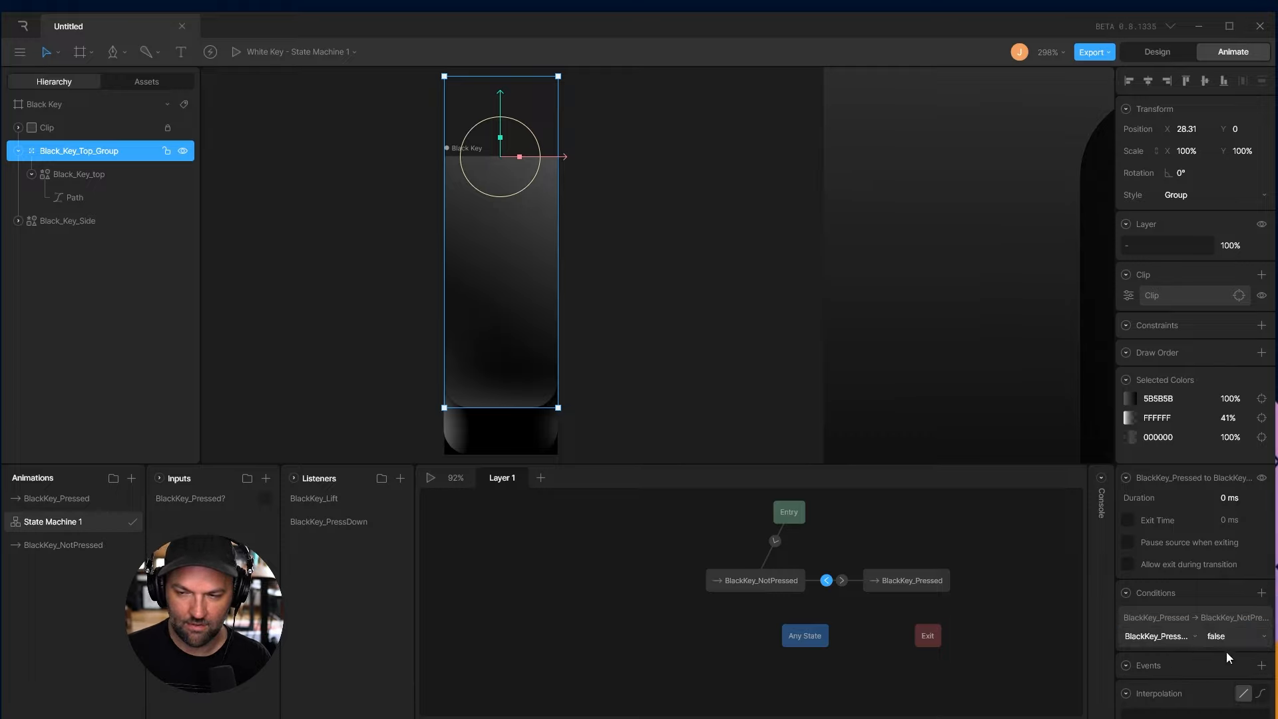
drag(866, 586, 880, 590)
click(850, 583)
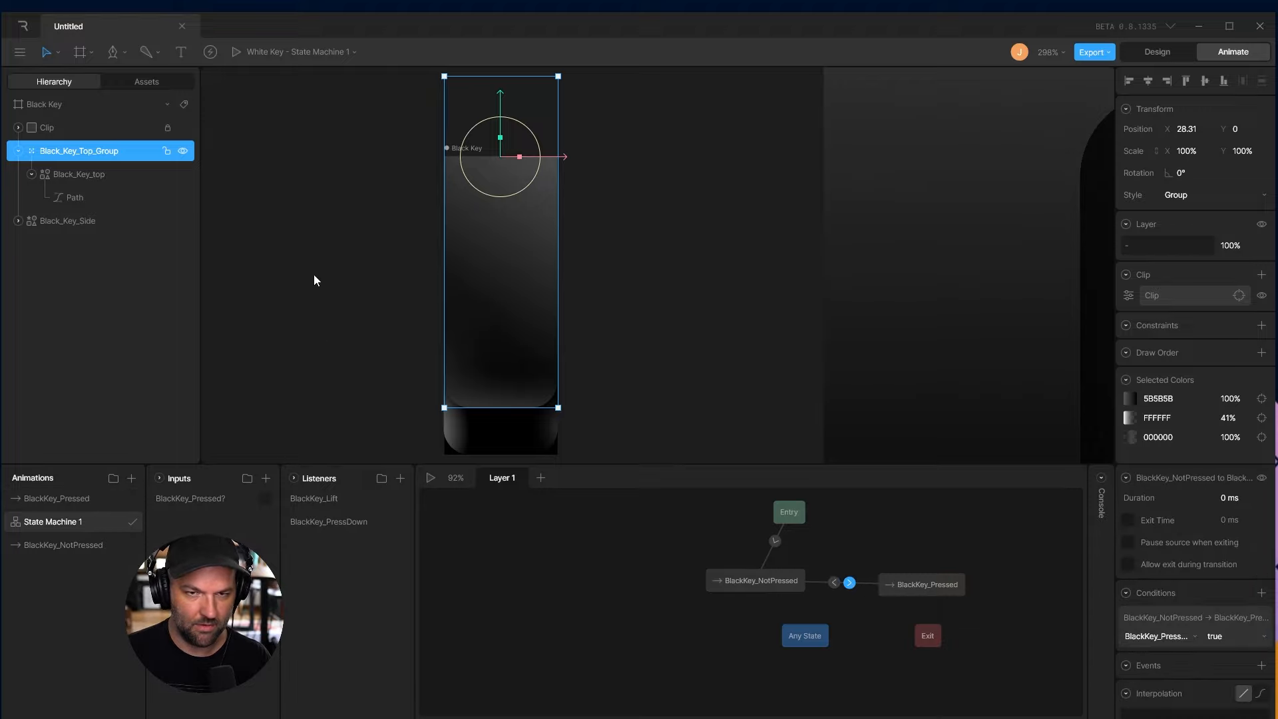
Select the white key and set its Not Pressed to Press Down transition's duration to 30 ms
scroll(314, 280, down, 3)
drag(311, 290, 649, 314)
click(532, 295)
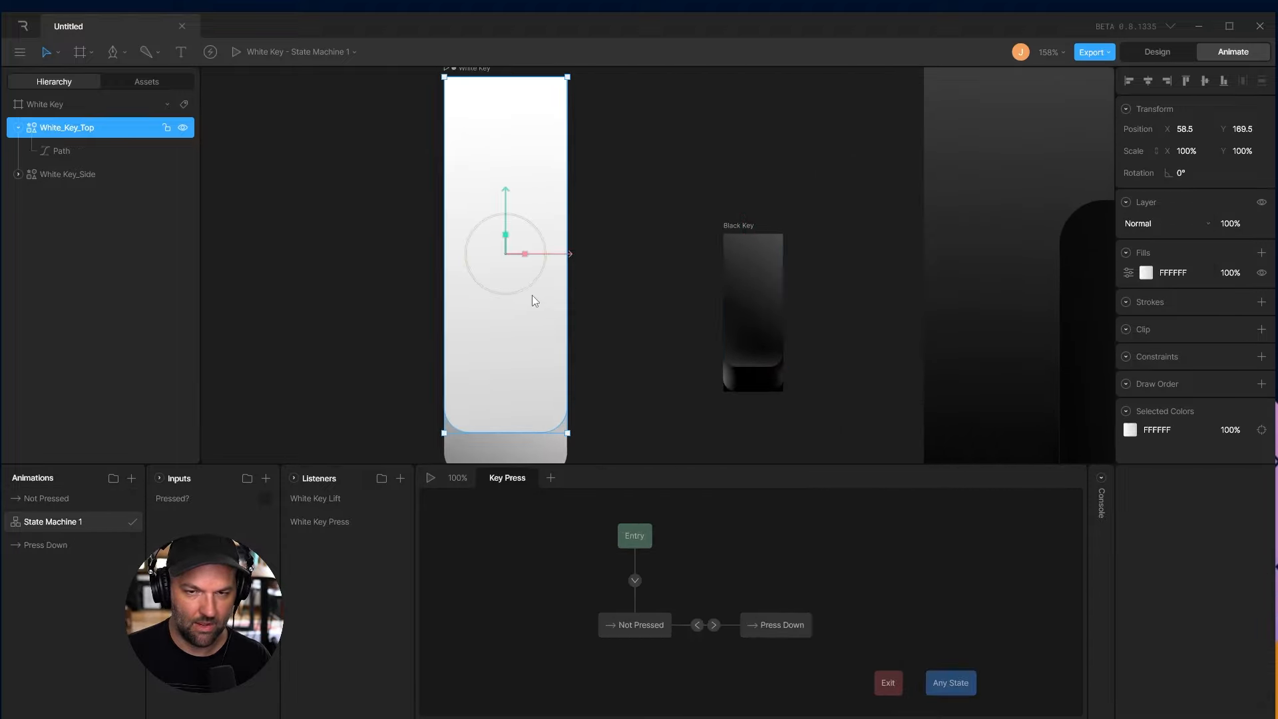
click(714, 625)
click(696, 627)
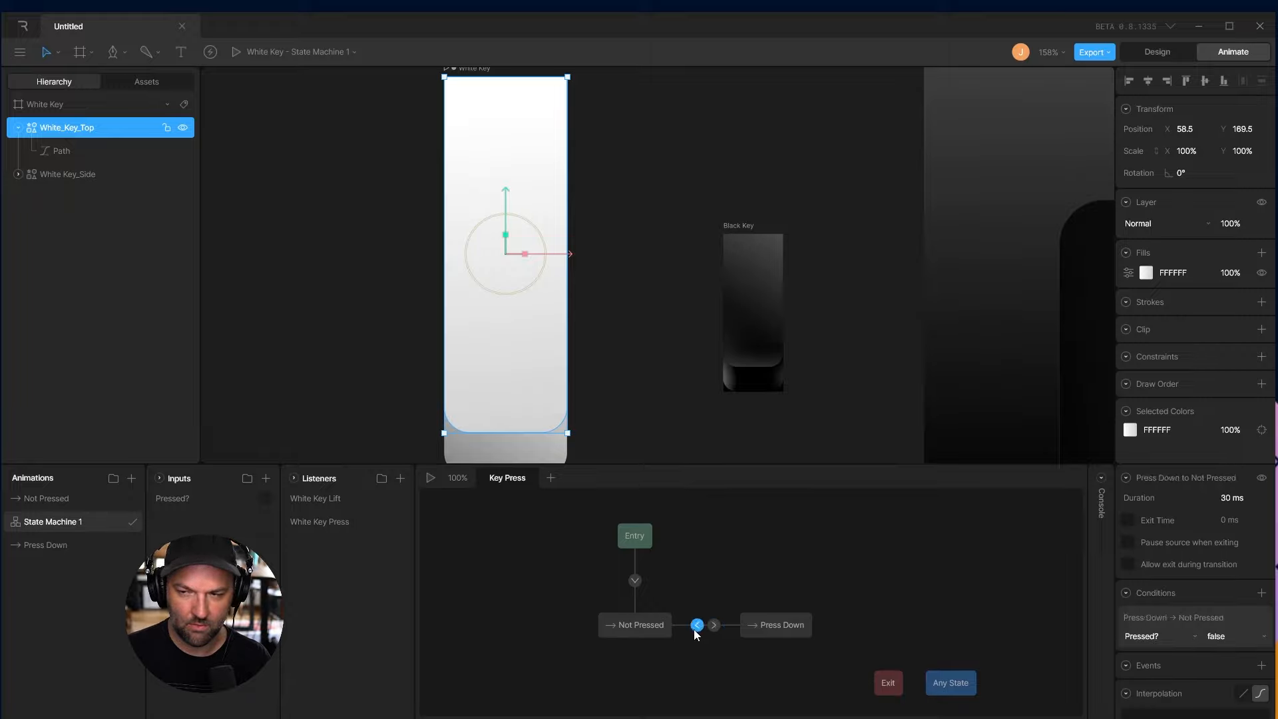
click(714, 625)
click(1237, 496)
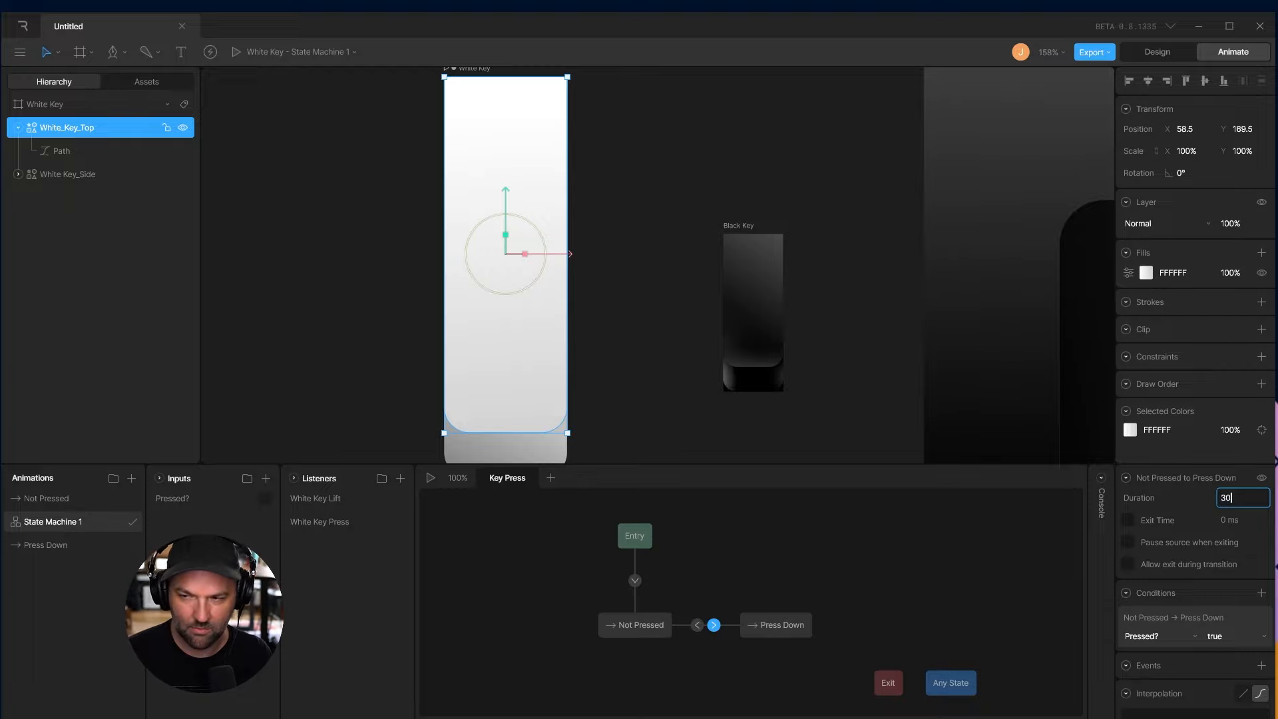
key(Tab)
Set the white key's Press Down to Not Pressed transition duration to 60 ms
click(699, 625)
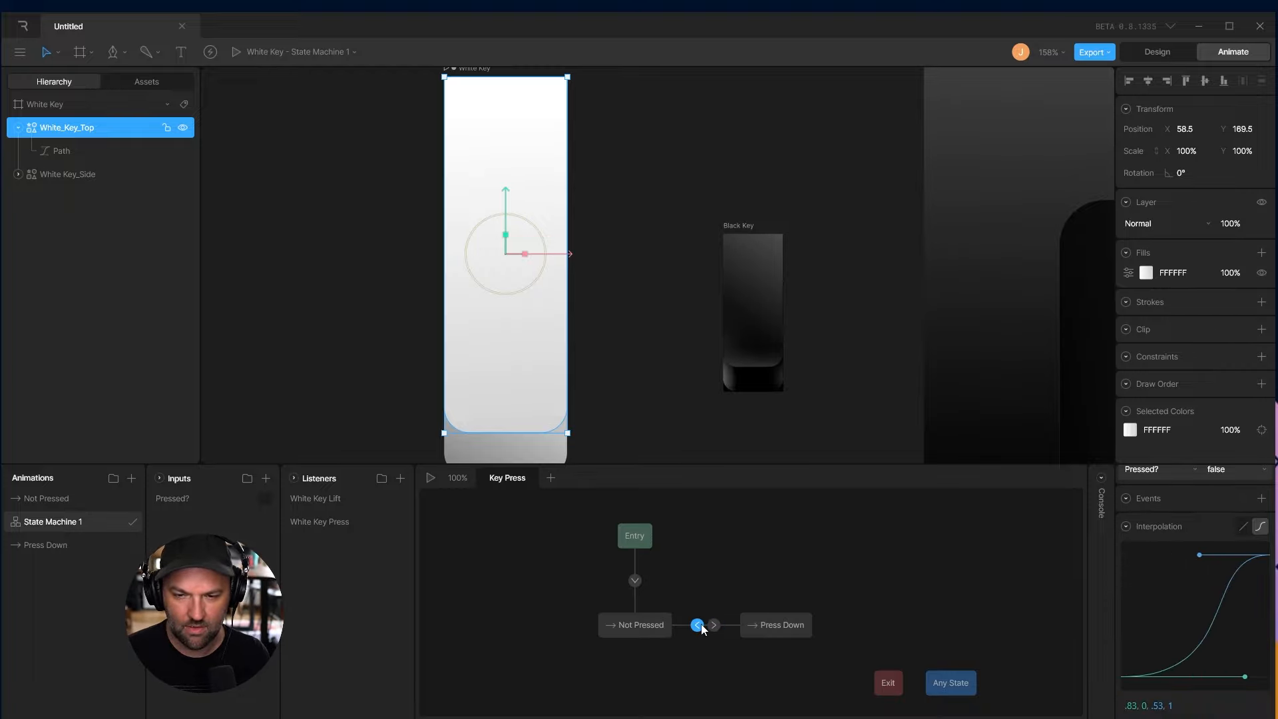
scroll(1182, 580, up, 3)
click(1238, 499)
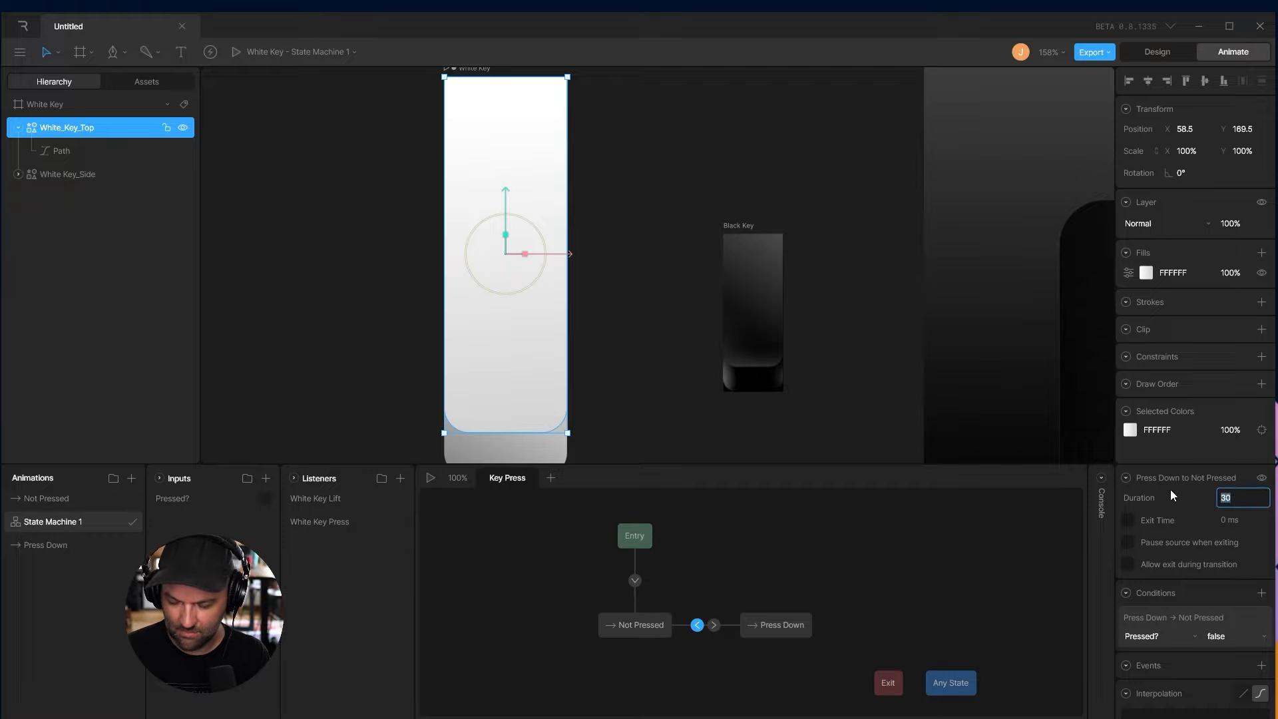
text(60)
key(Tab)
click(848, 532)
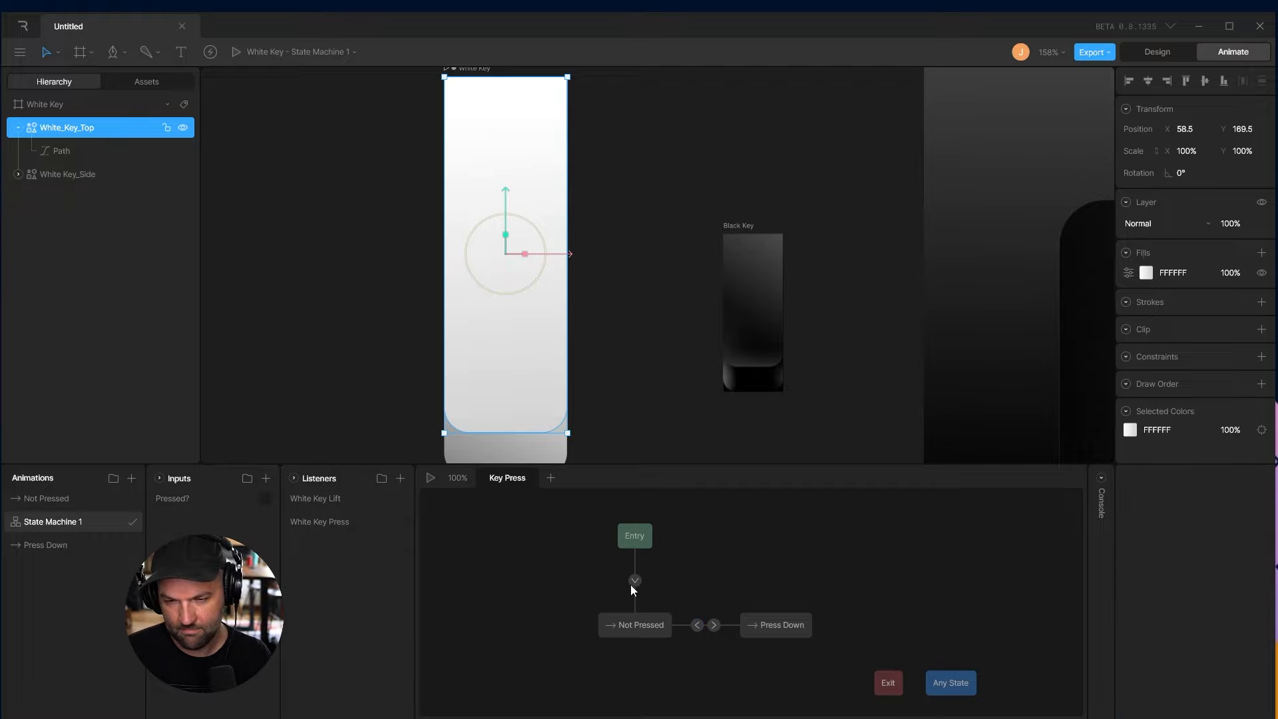
Reshape the interpolation curve of the white key's Press Down to Not Pressed transition to about .6, 0, .37, 1
click(637, 628)
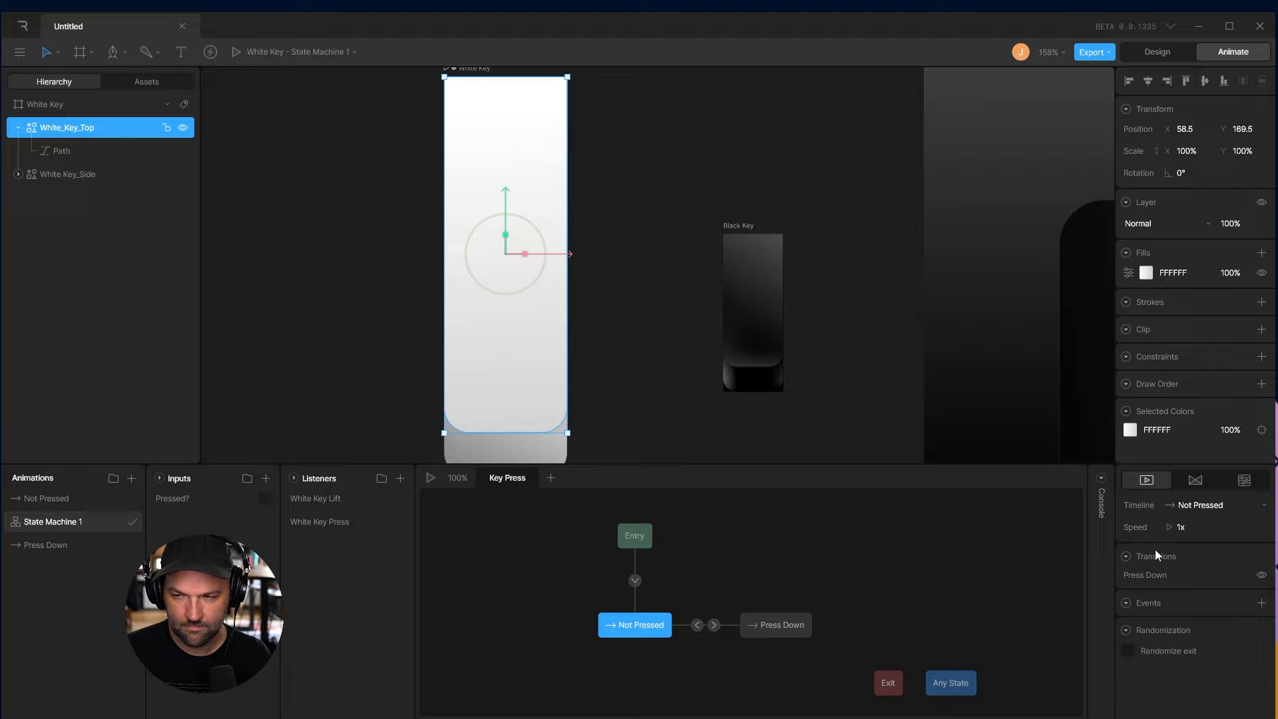
click(697, 625)
scroll(1180, 593, down, 5)
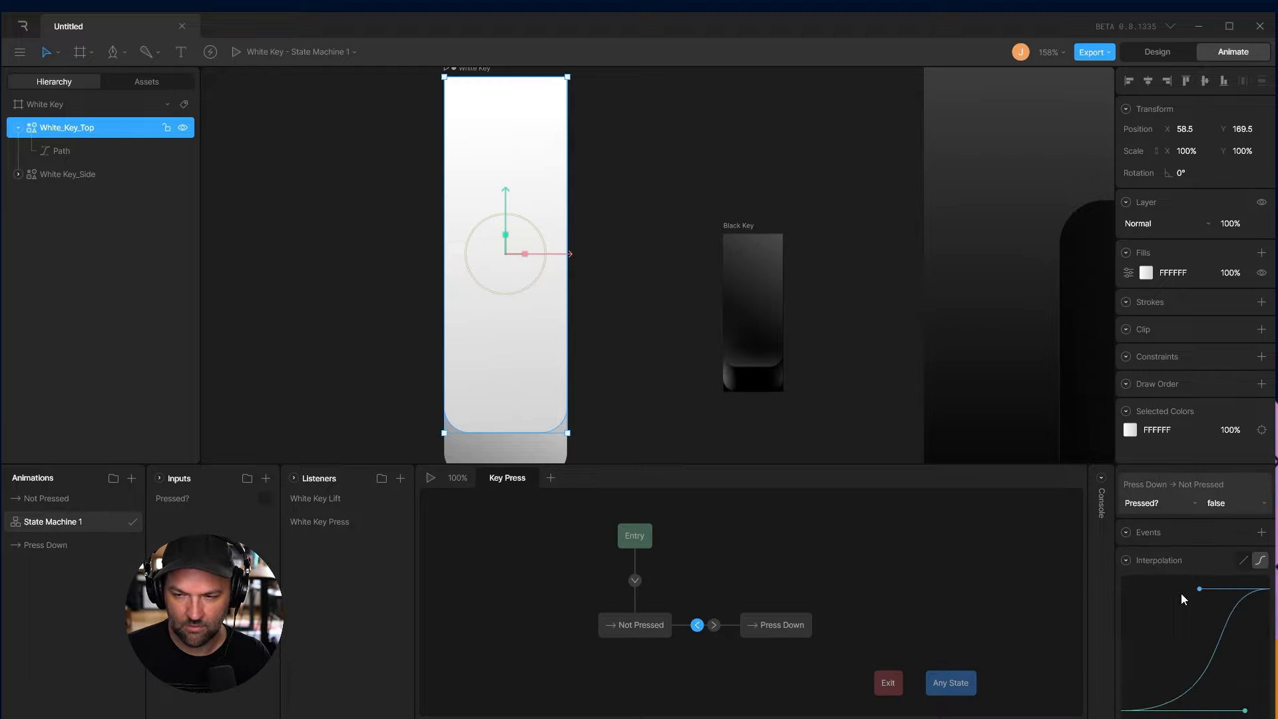
drag(1200, 552, 1177, 551)
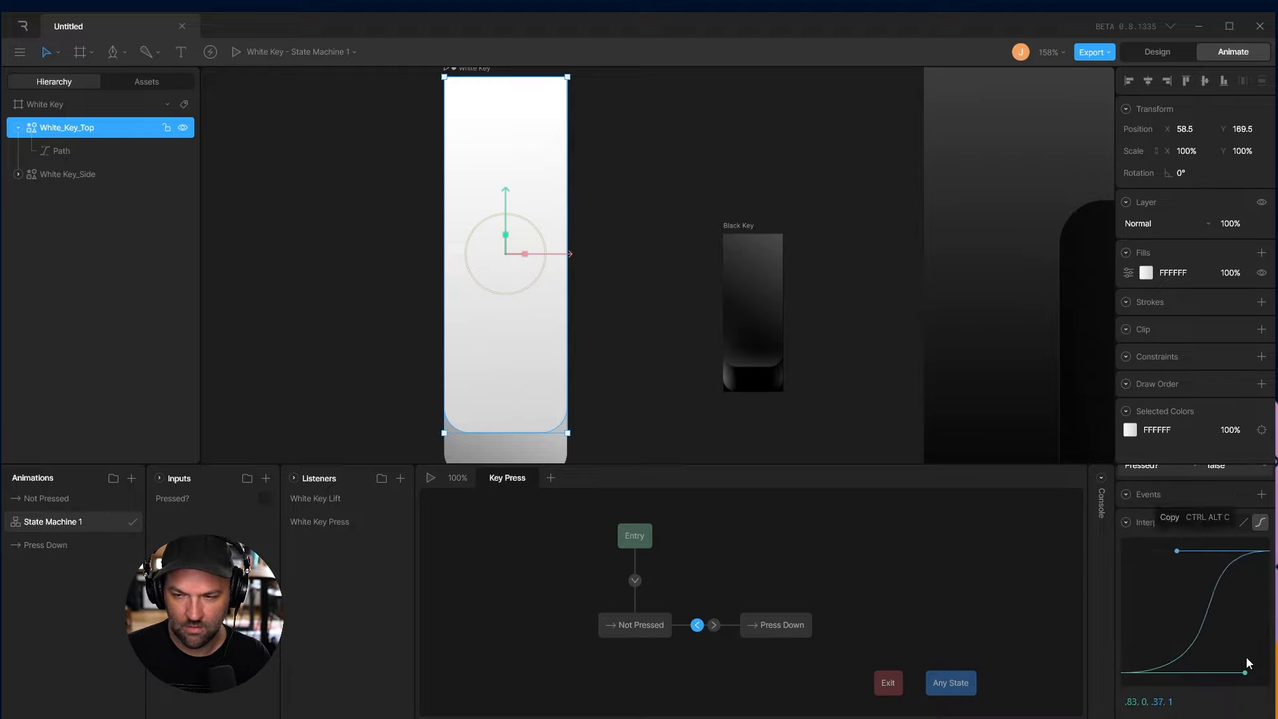
drag(1245, 672, 1211, 674)
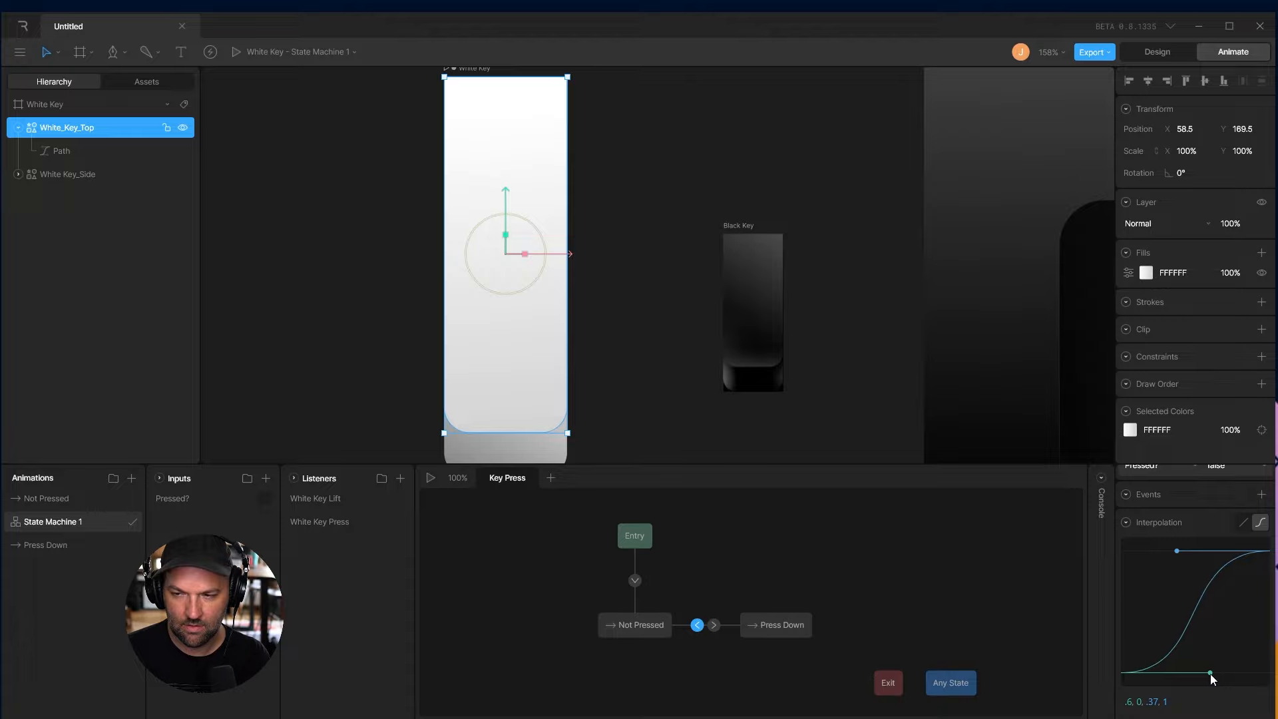
click(771, 627)
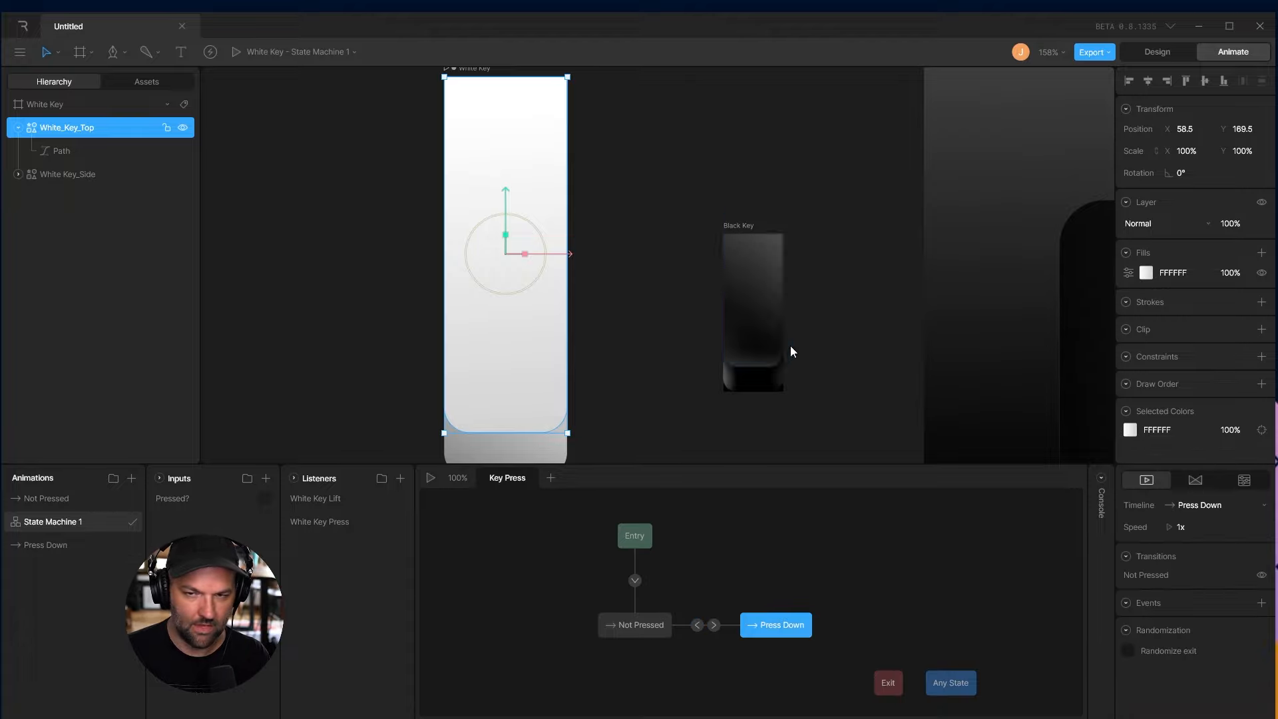
Give the black key's NotPressed to Pressed transition a 50 ms duration and an eased interpolation curve of .42, 0, .58, 1
click(772, 320)
scroll(633, 339, right, 5)
click(846, 582)
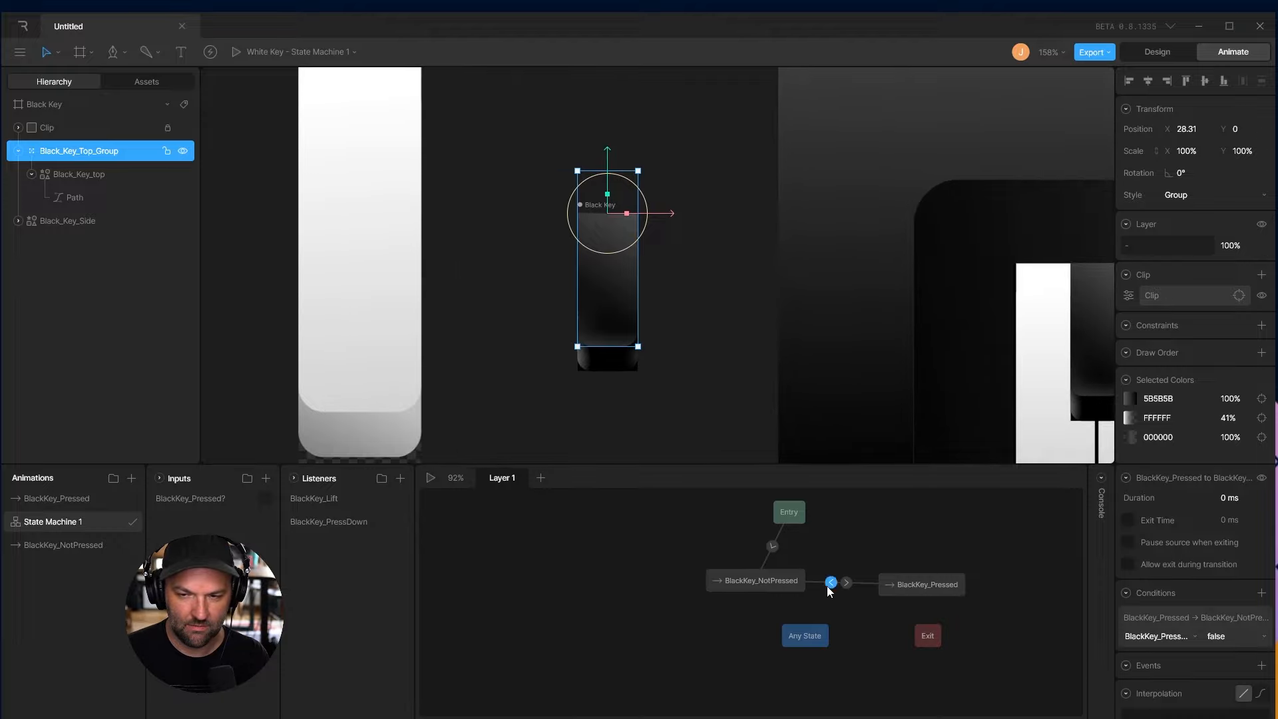
click(1241, 497)
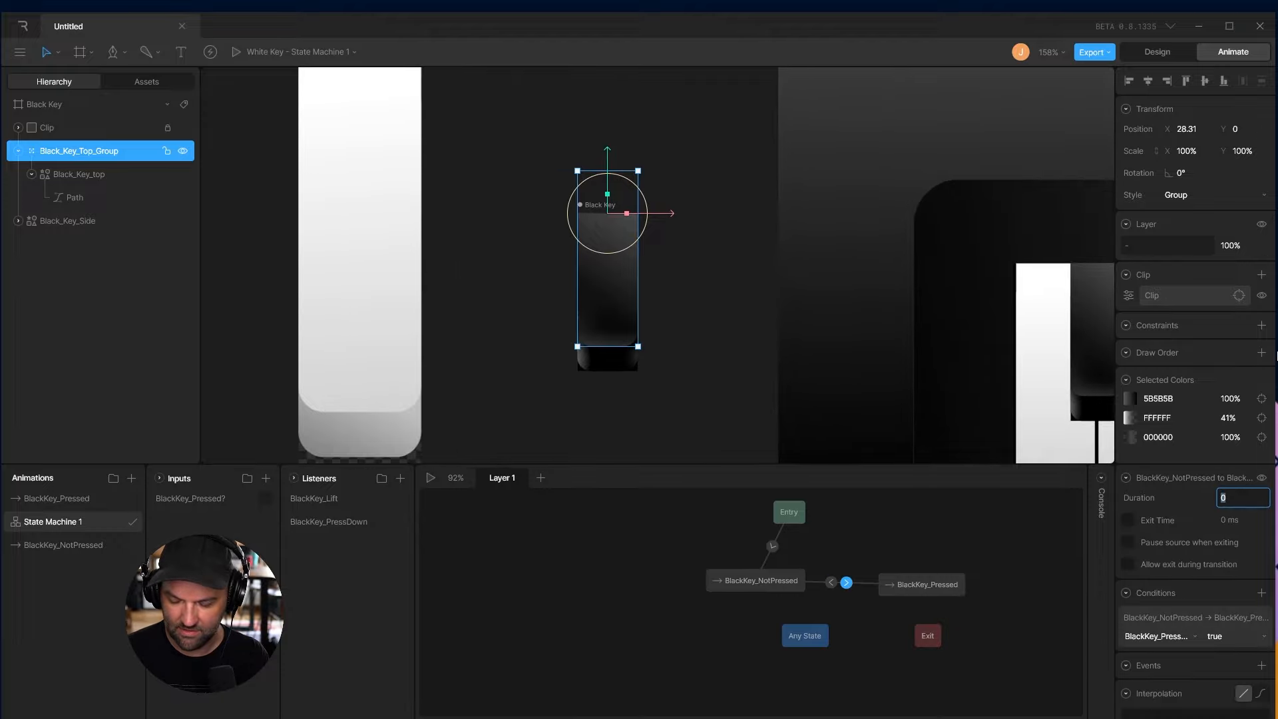
text(50)
key(Tab)
click(1260, 526)
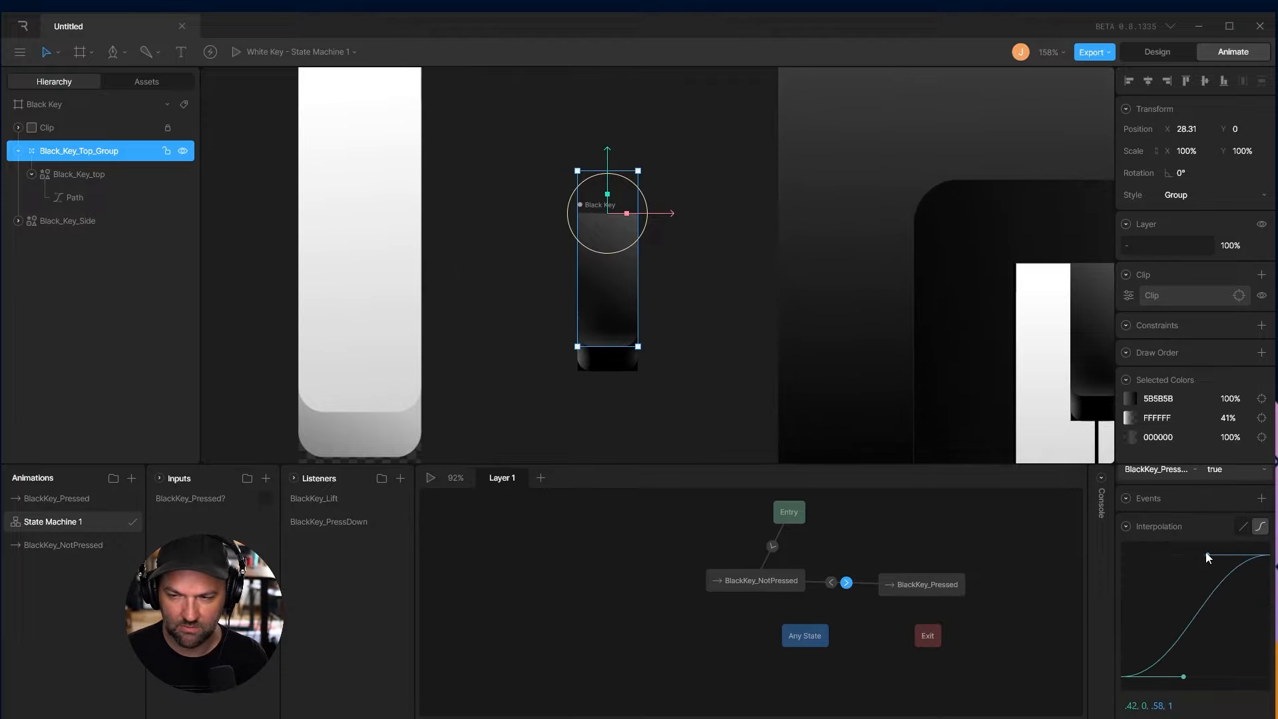
Give the black key's Pressed to NotPressed transition a 50 ms duration and the eased .42, 0, .58, 1 interpolation curve
click(831, 582)
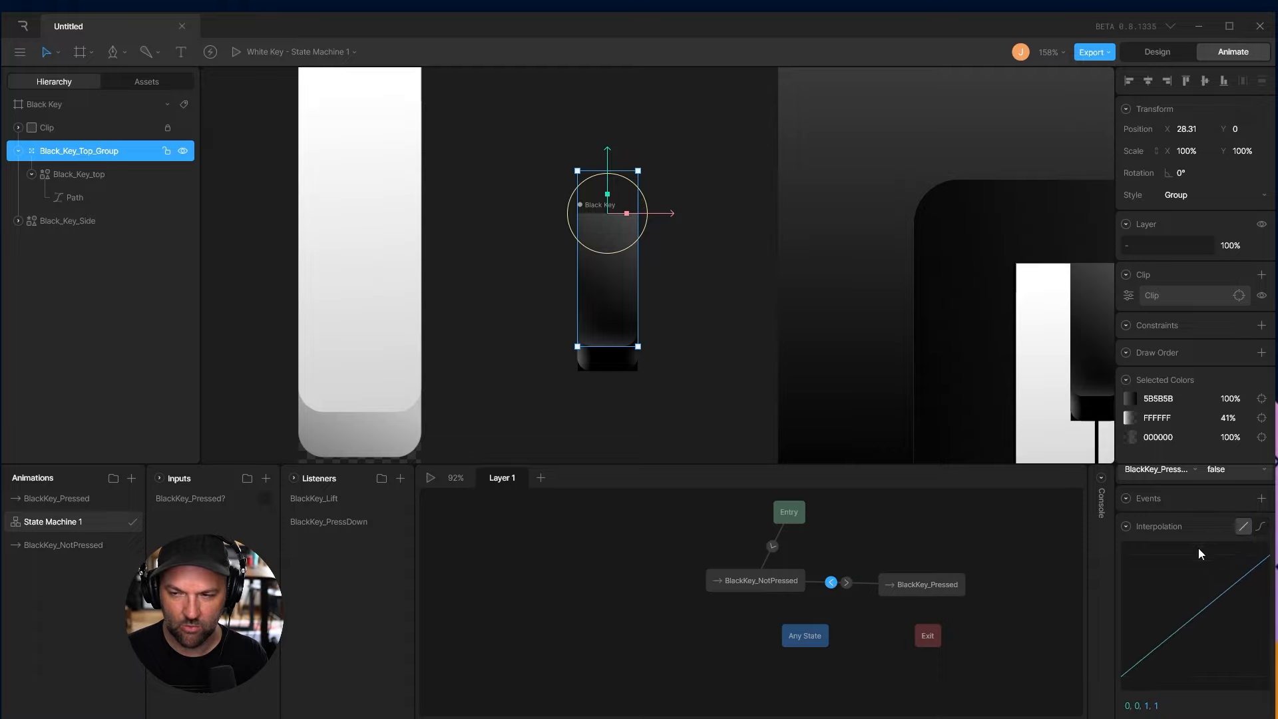
scroll(1198, 549, up, 5)
click(1245, 501)
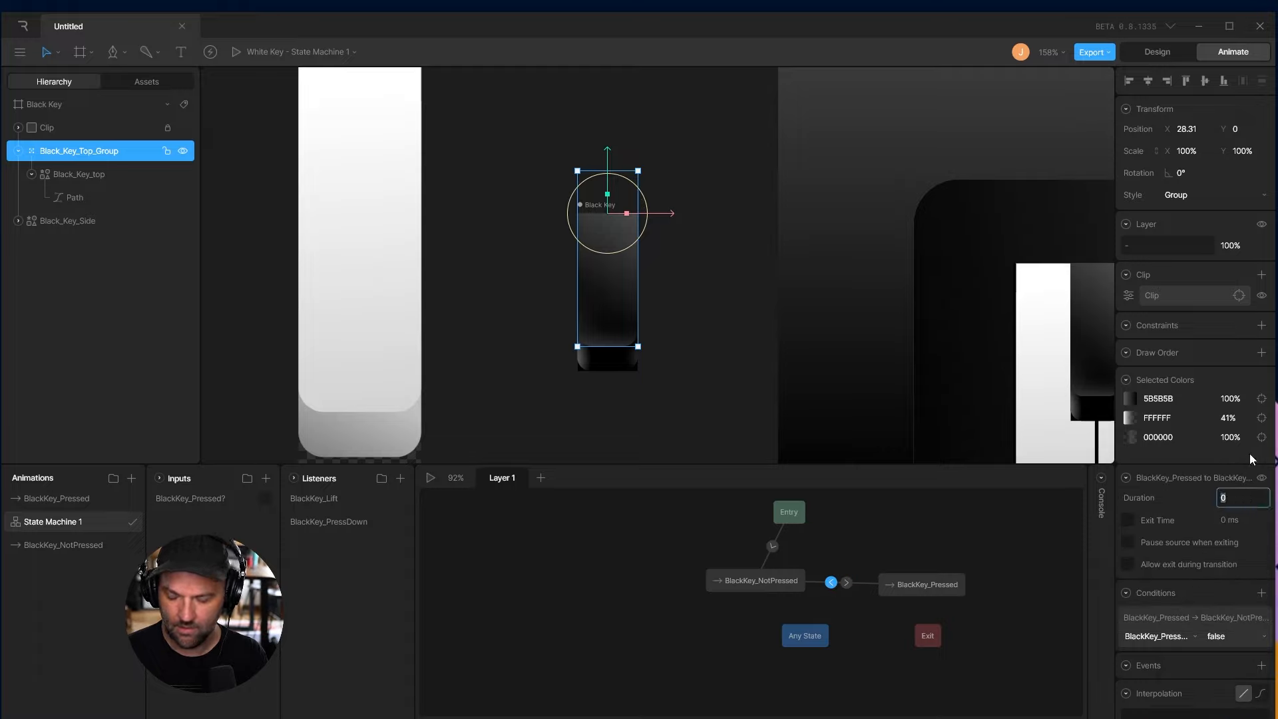
text(50)
key(Tab)
click(1260, 526)
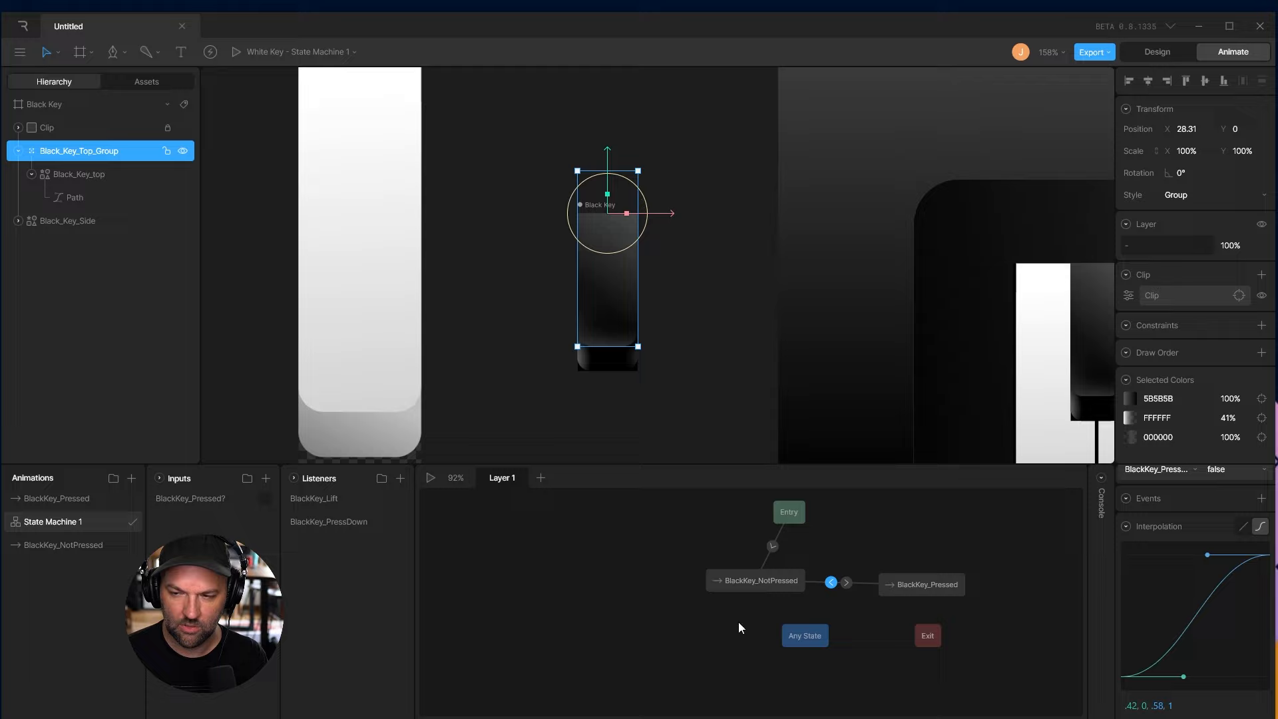
Preview the white key's State Machine 1 and test its press response, and stop the playback
click(237, 52)
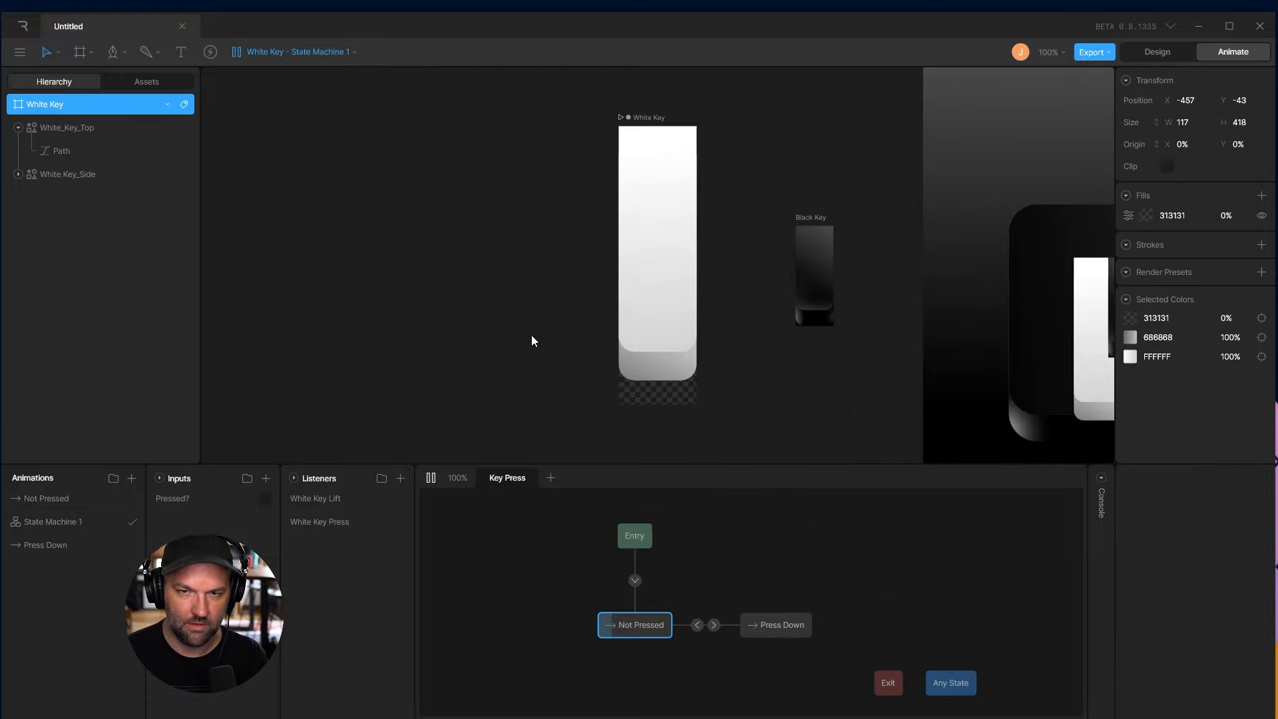
click(649, 317)
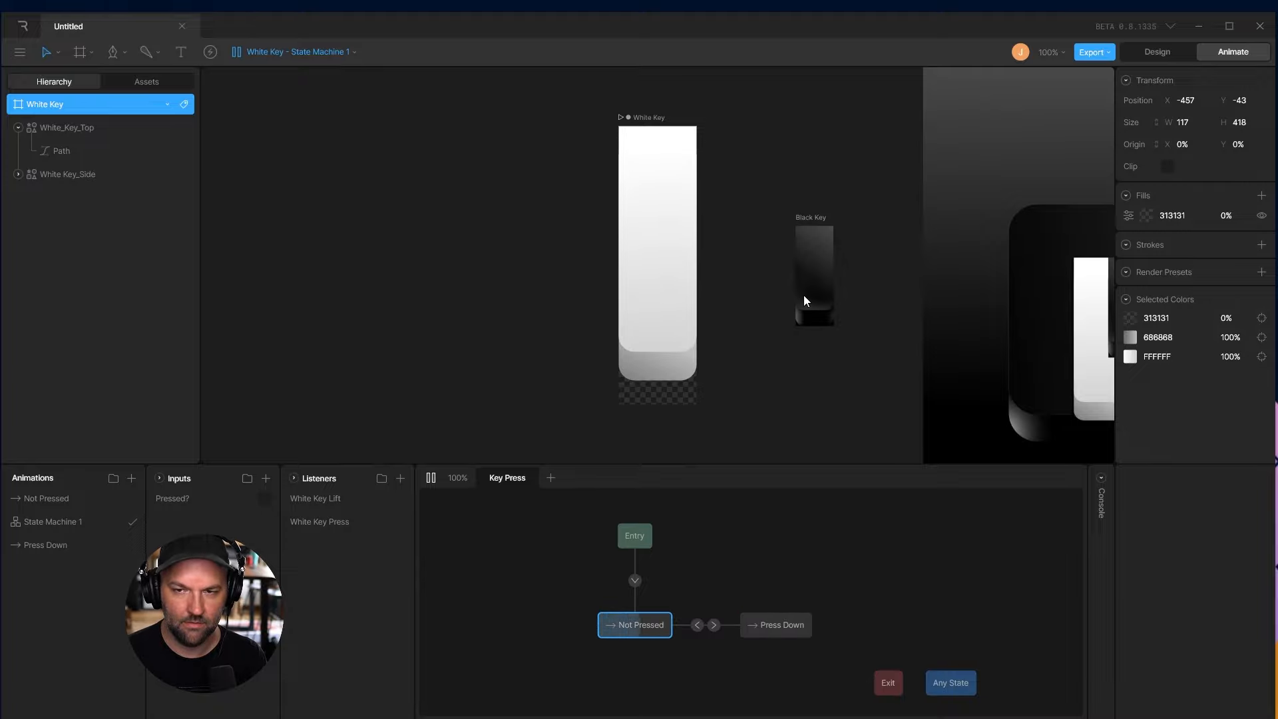
click(239, 53)
Switch the preview to the Black Key artboard's State Machine 1, play it, test pressing the black key repeatedly, and stop the playback
click(355, 53)
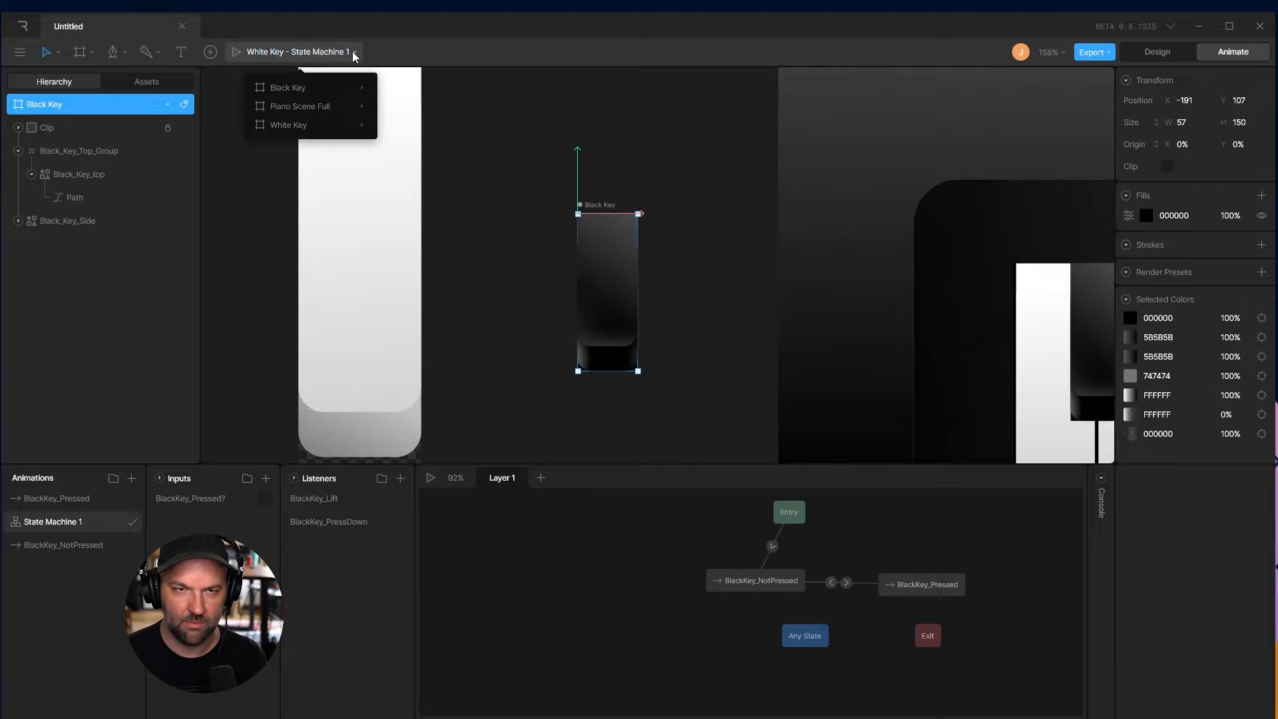
mouse_move(304, 93)
click(398, 90)
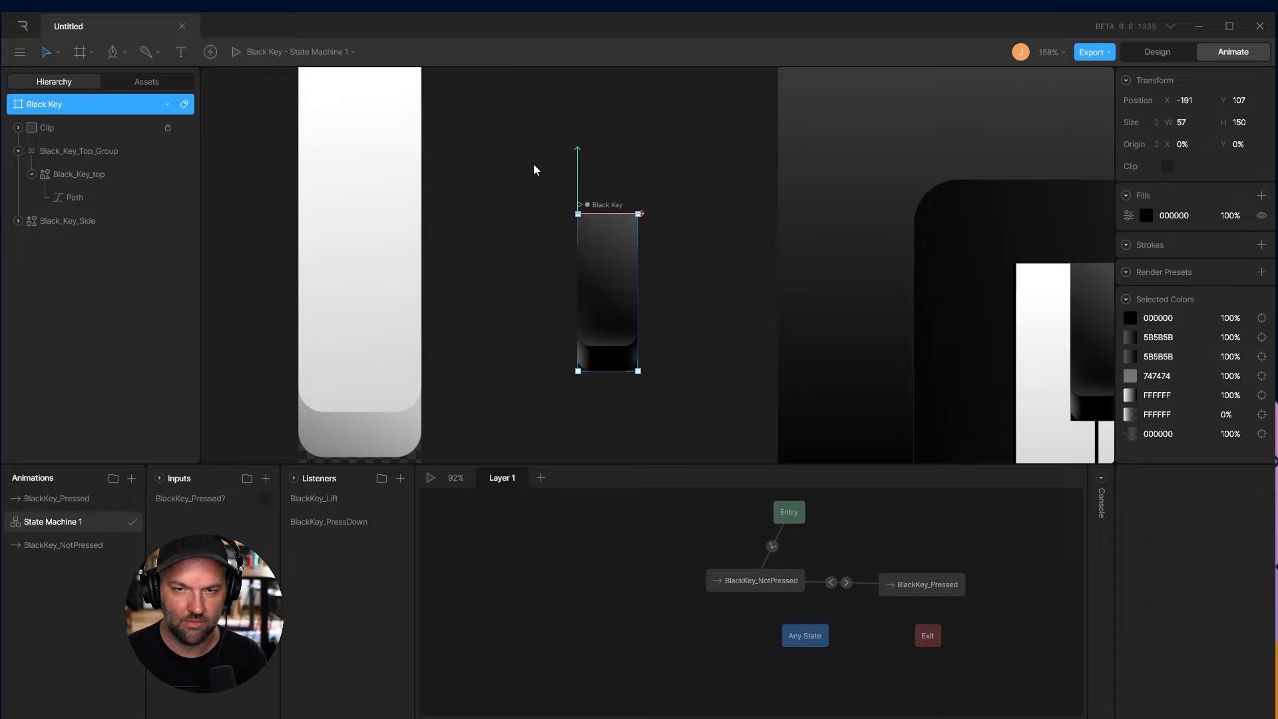
click(237, 52)
click(650, 282)
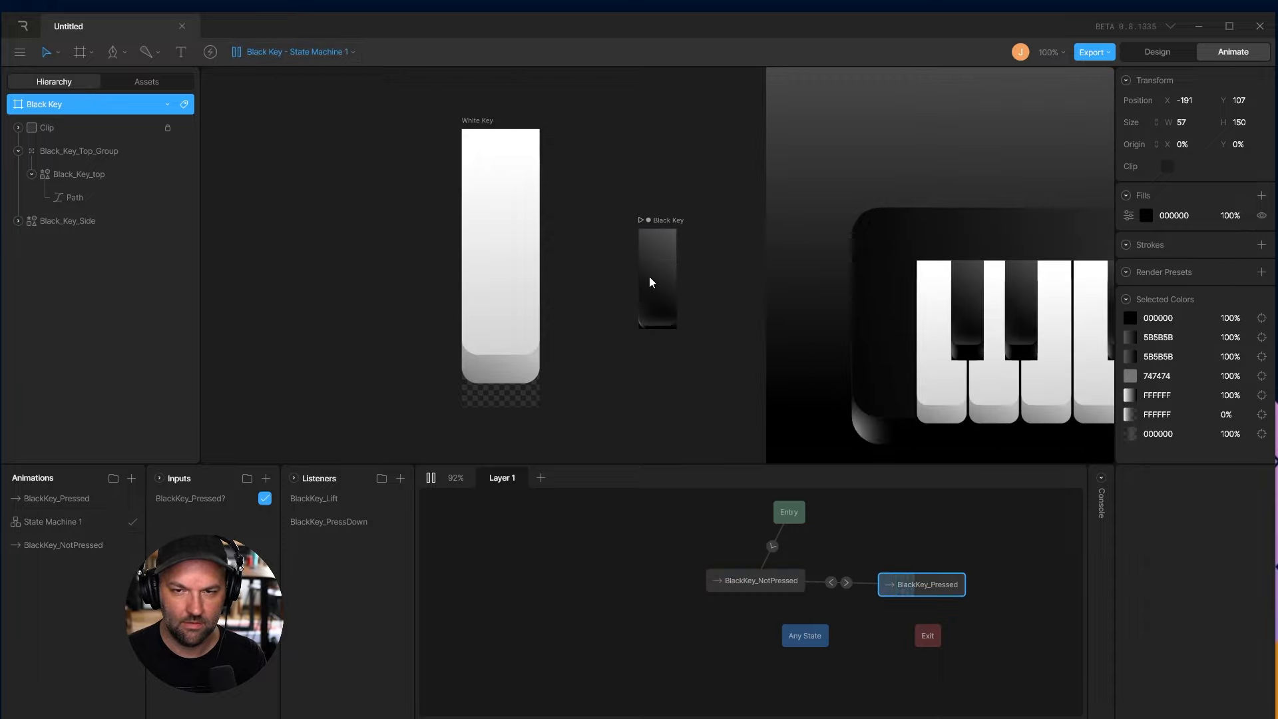
click(650, 283)
click(652, 284)
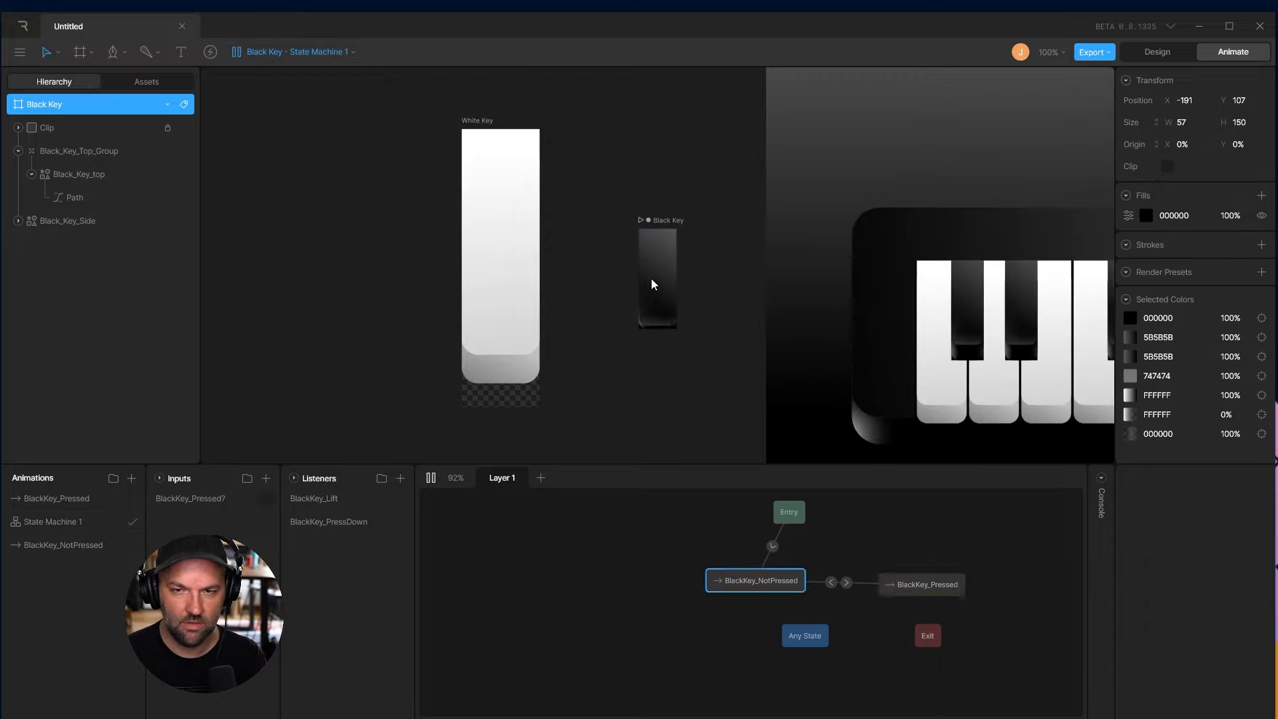
click(653, 283)
click(653, 283)
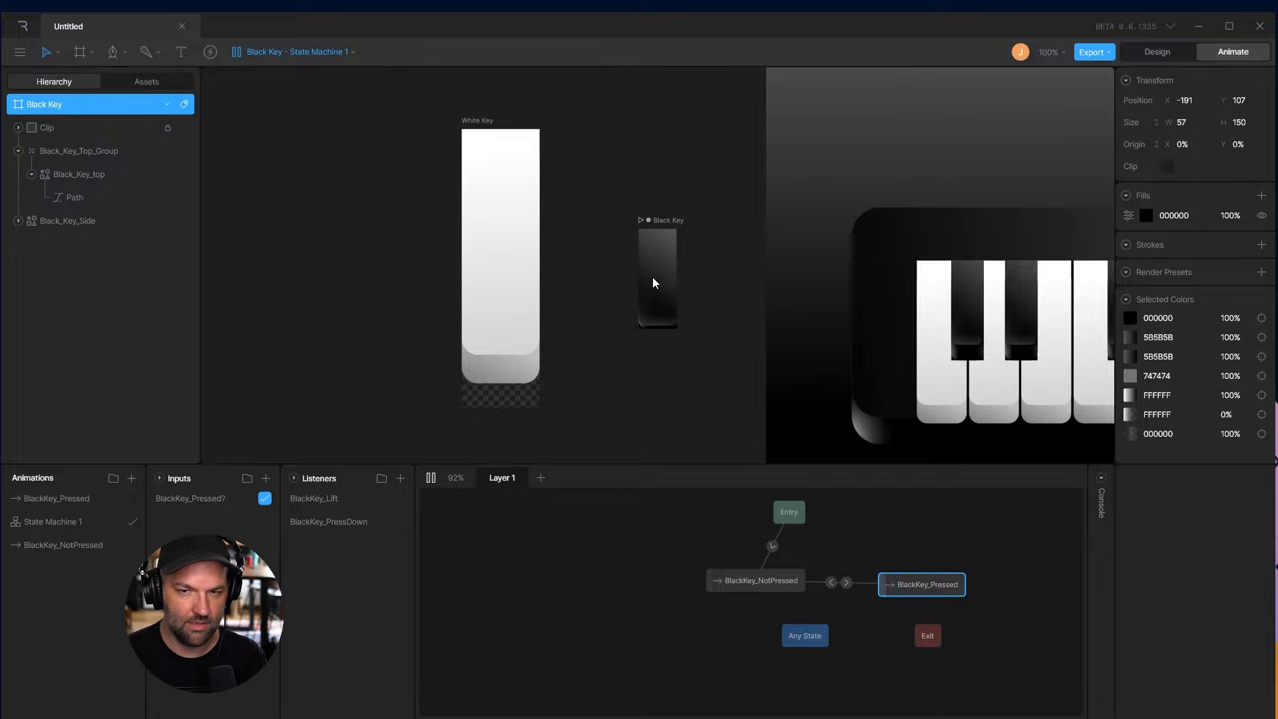
click(237, 52)
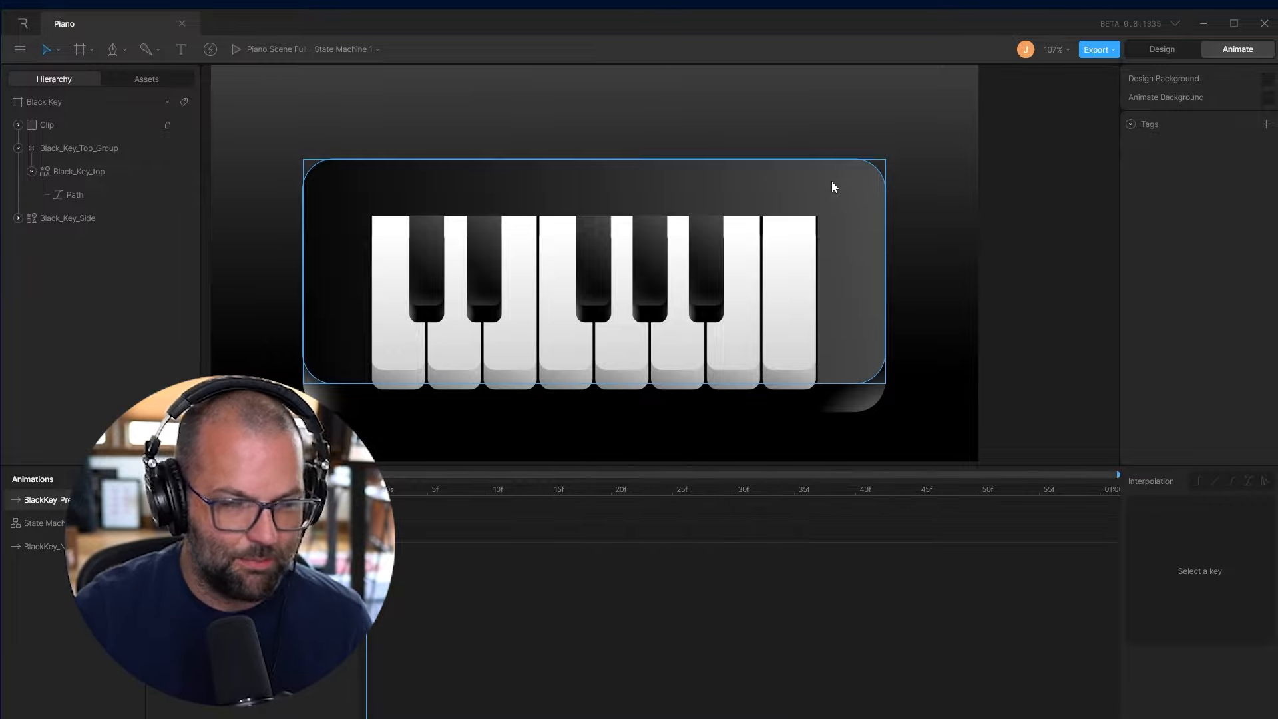
click(584, 270)
scroll(588, 267, left, 1)
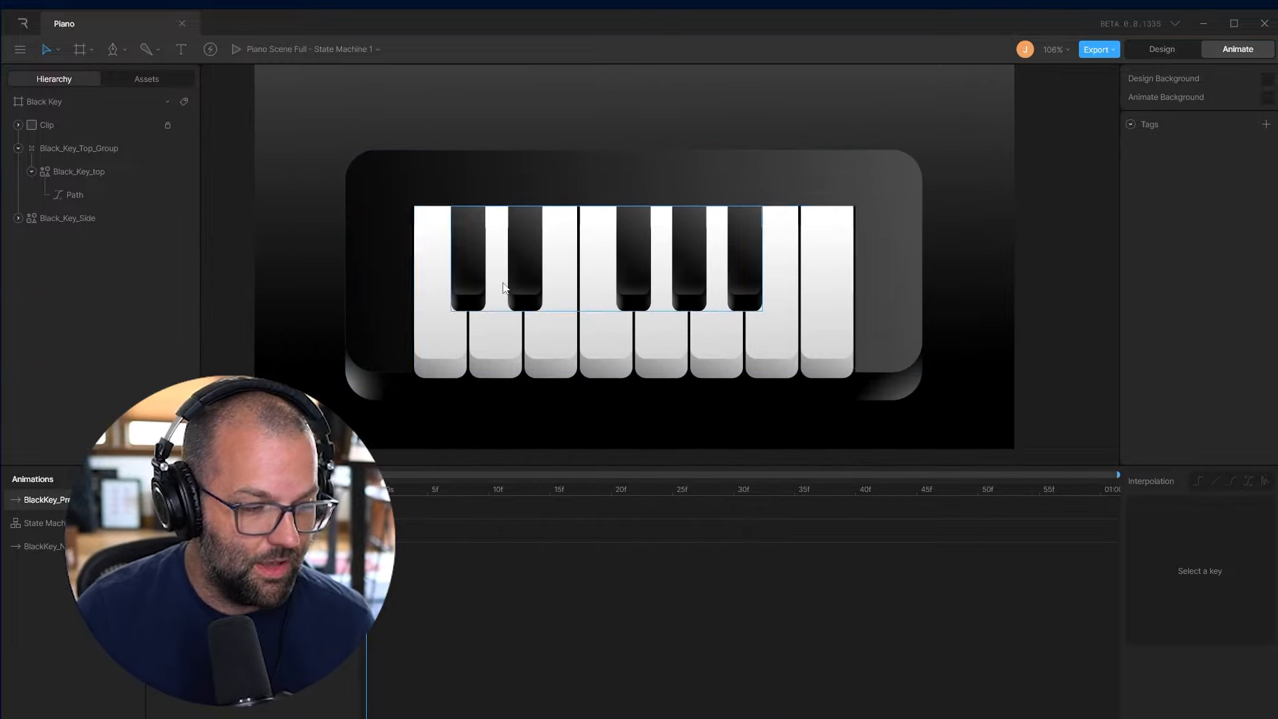
scroll(513, 276, down, 5)
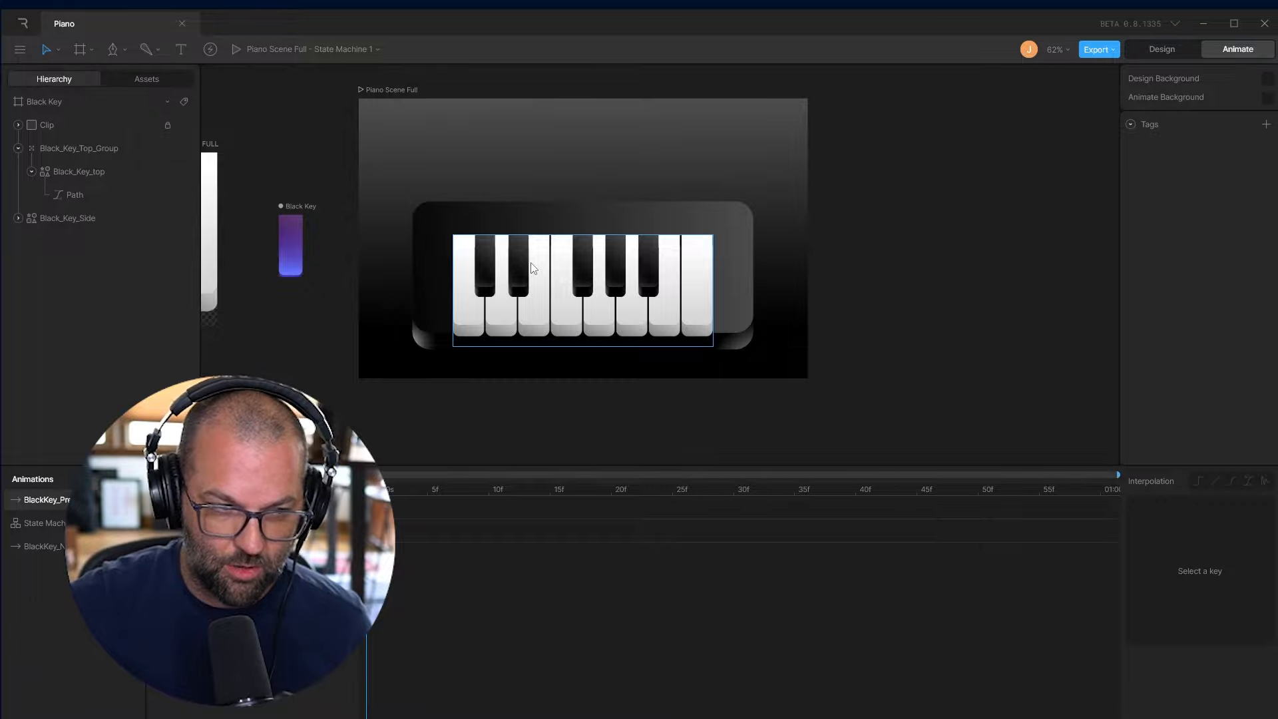